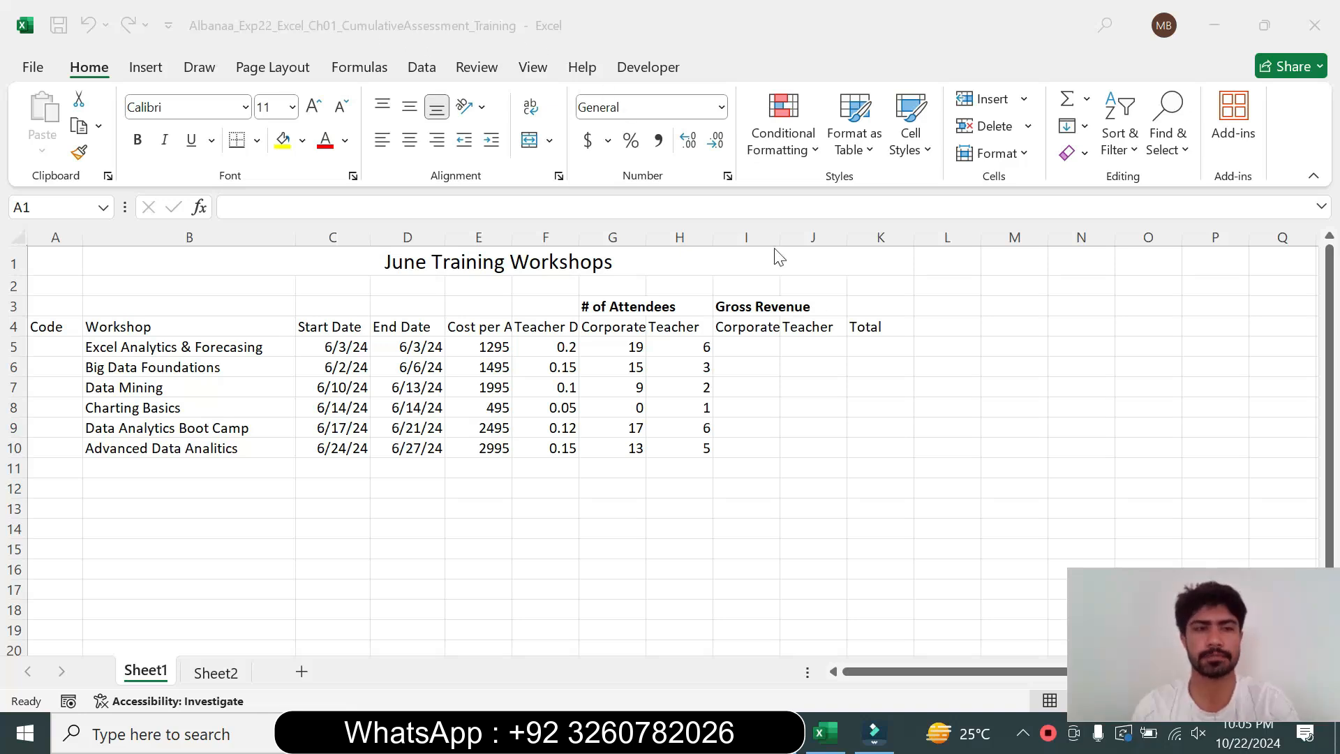
Enlarge step 1's instruction text in the instructions document to 14 pt and highlight it turquoise
click(776, 733)
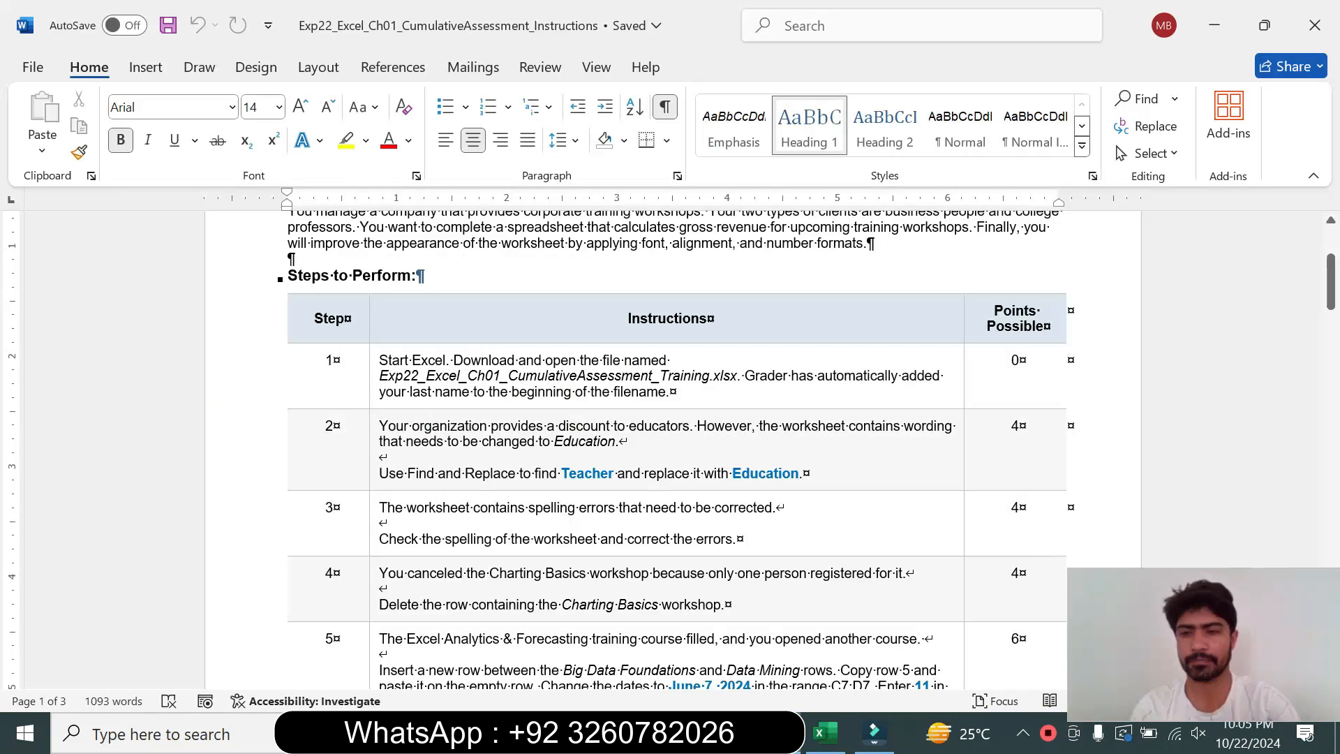
scroll(670, 447, up, 3)
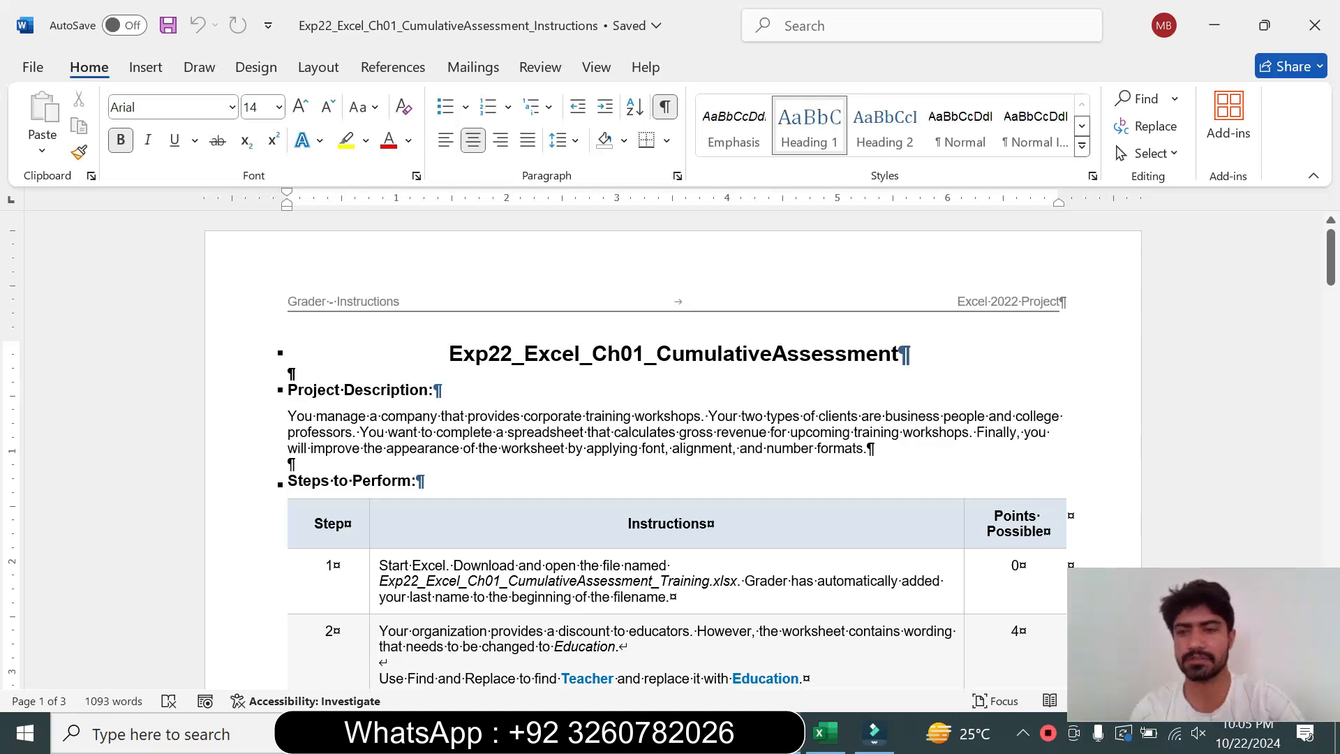
drag(1330, 272, 1329, 292)
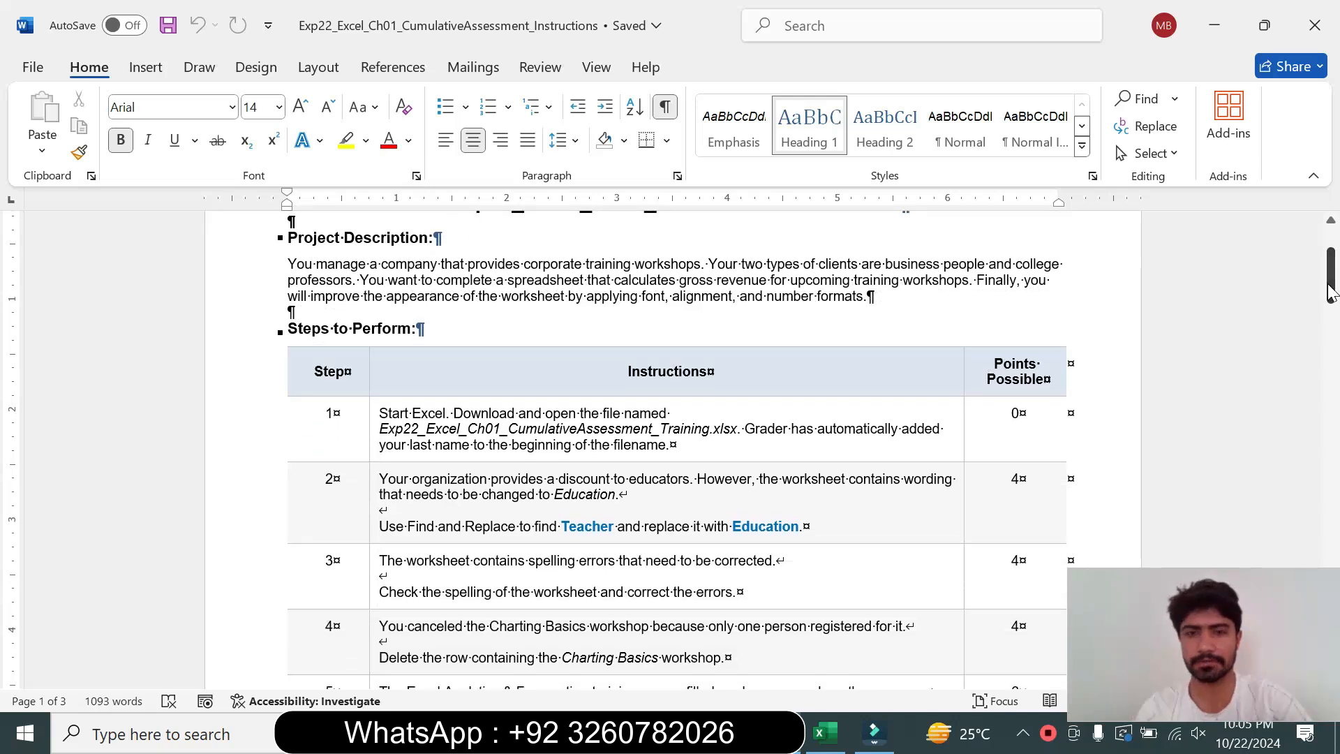
click(375, 444)
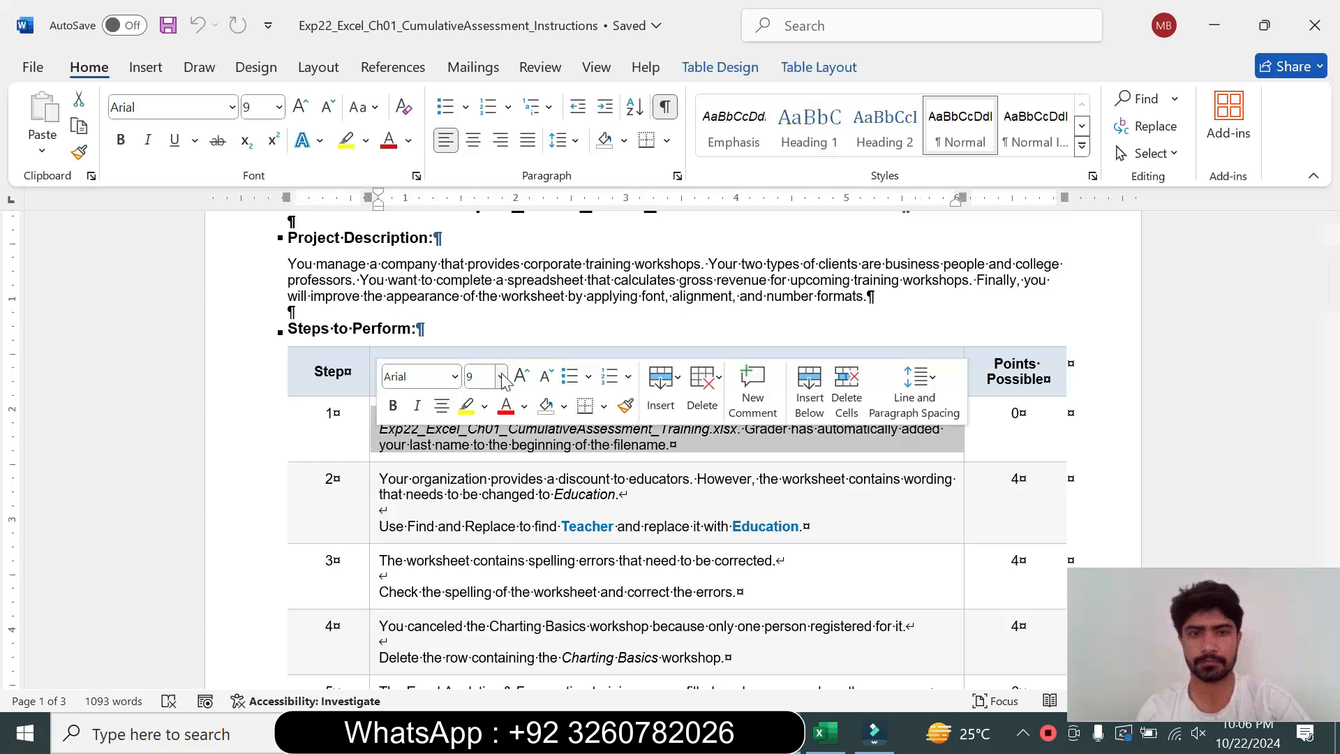
click(502, 377)
click(497, 143)
click(366, 141)
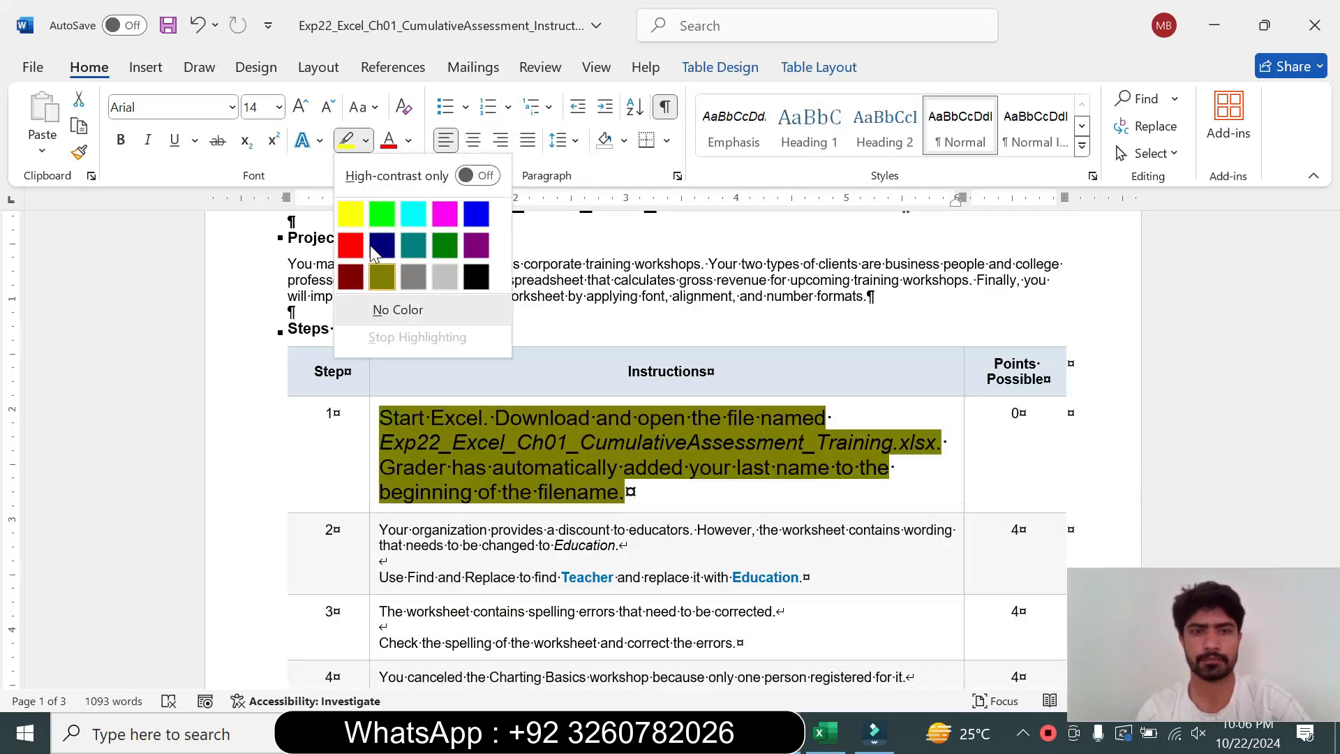
click(413, 214)
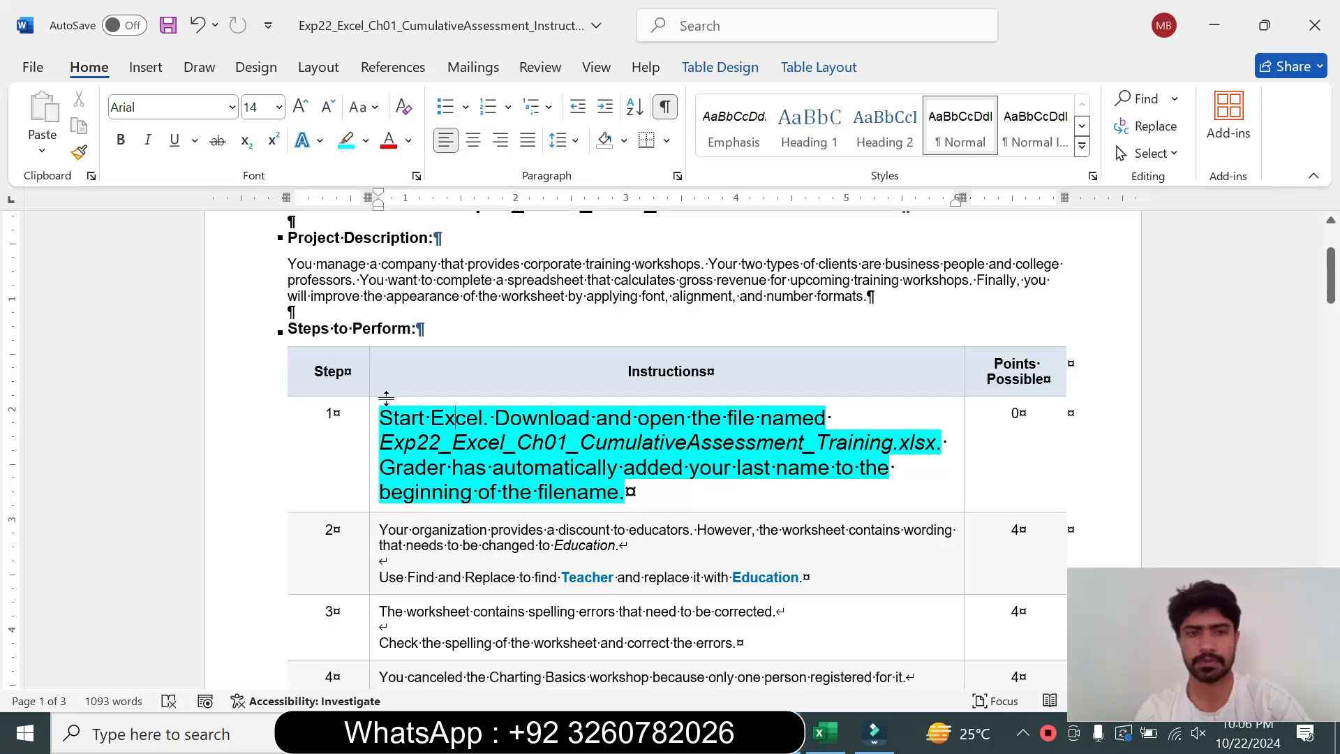
triple_click(493, 433)
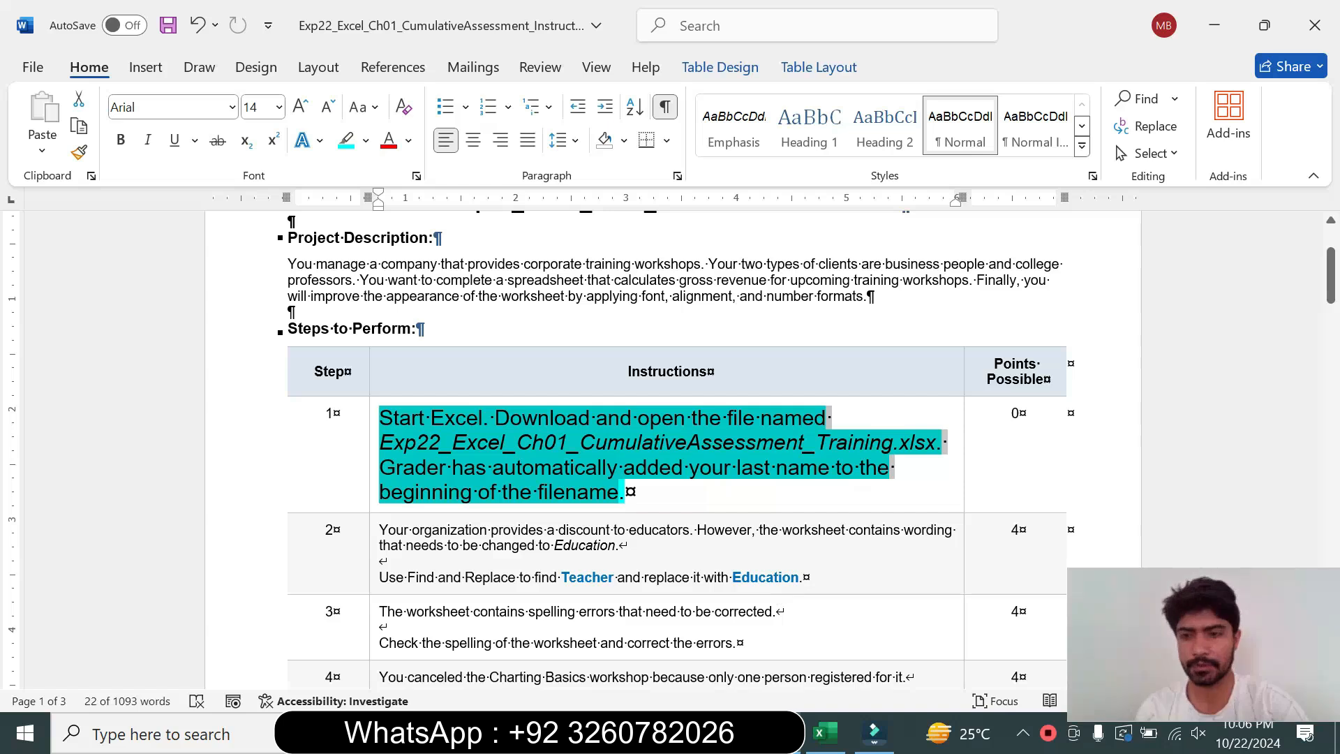
Switch to the training workbook and select cell F10
click(825, 733)
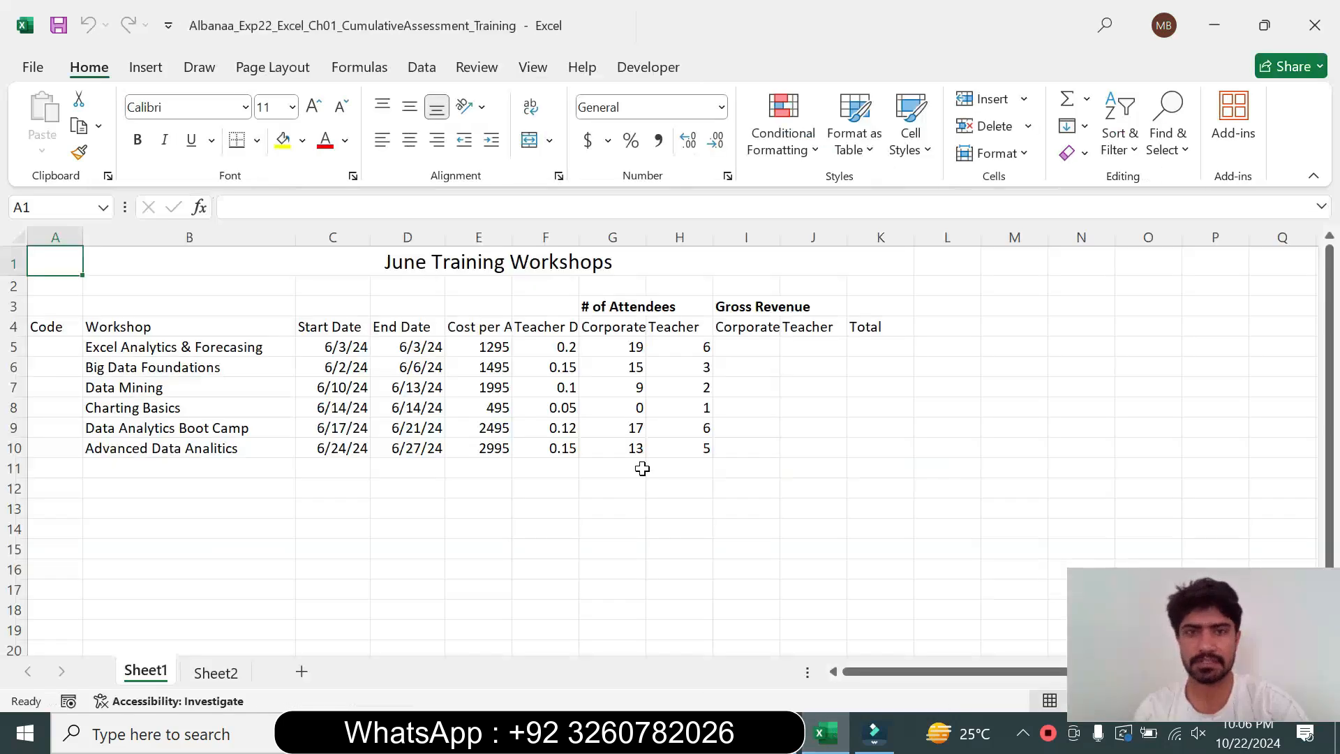
click(562, 449)
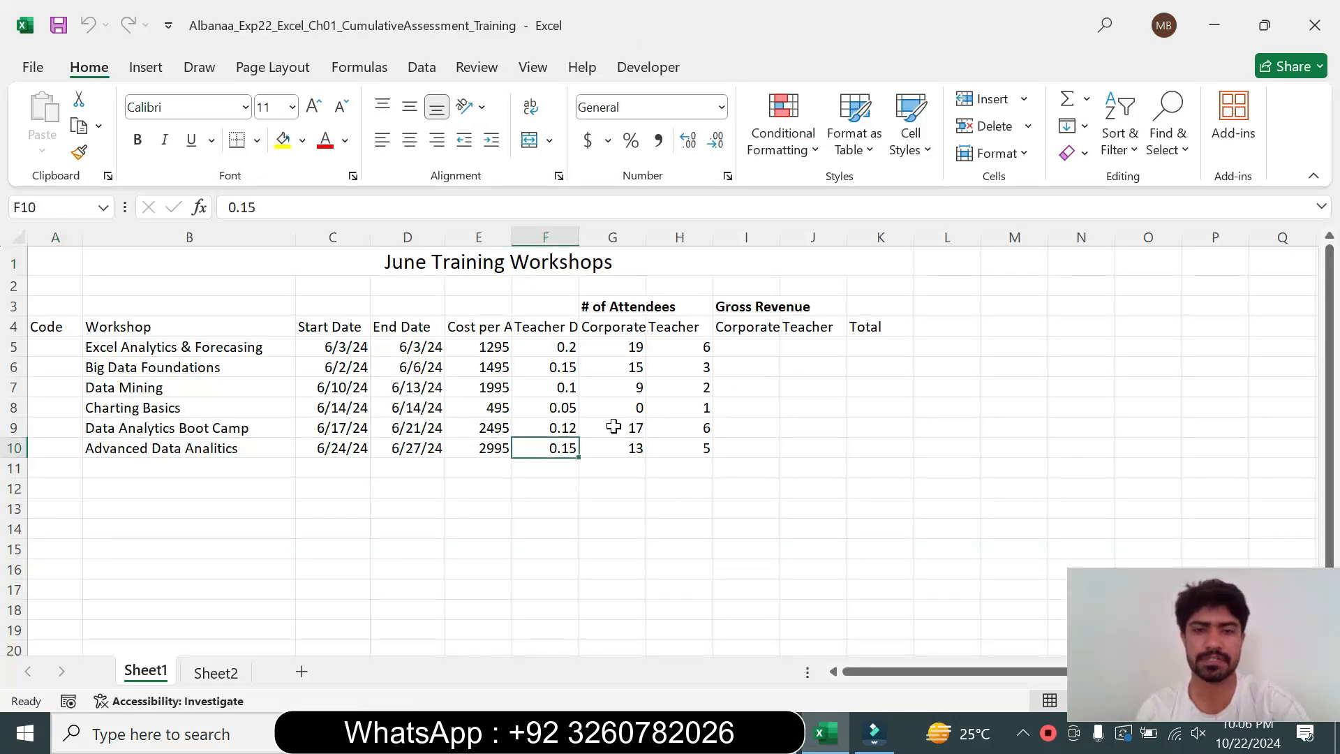
Return step 1's instruction text to 9 pt and remove its highlight
key(alt+Tab)
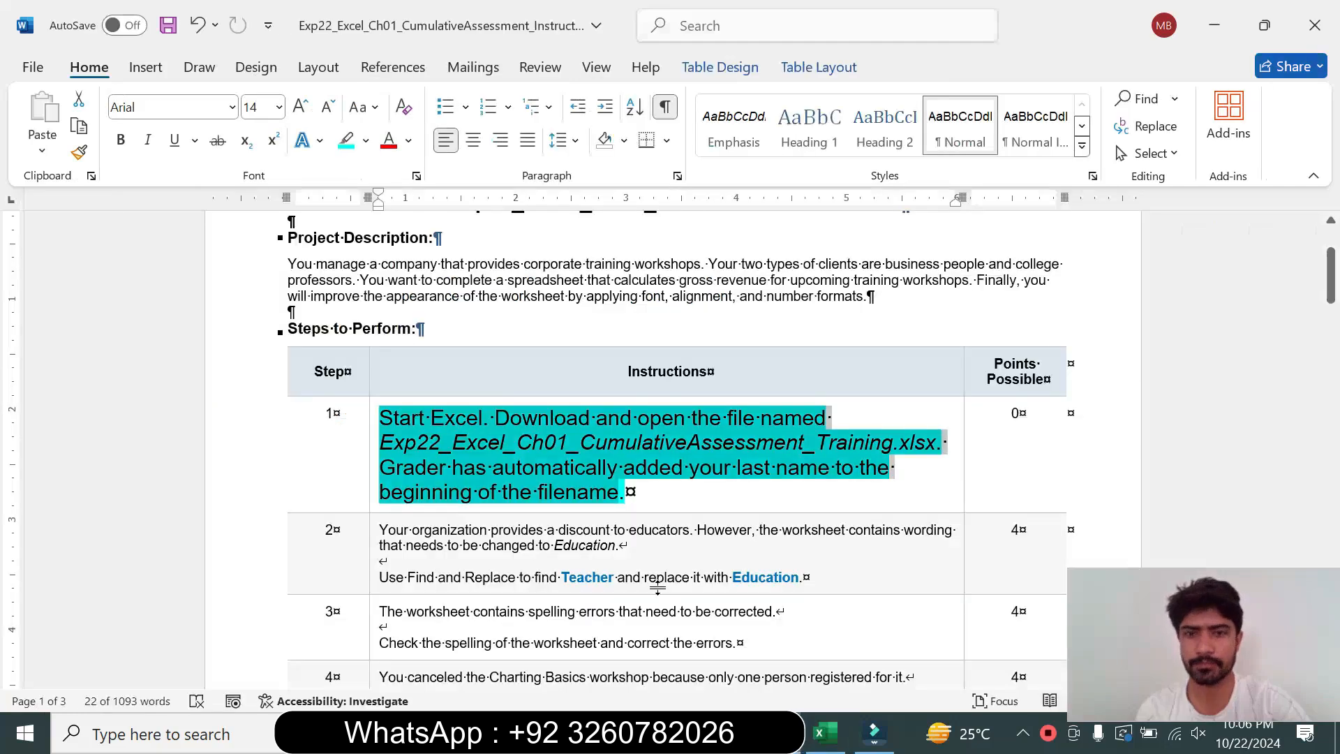
click(373, 481)
click(499, 413)
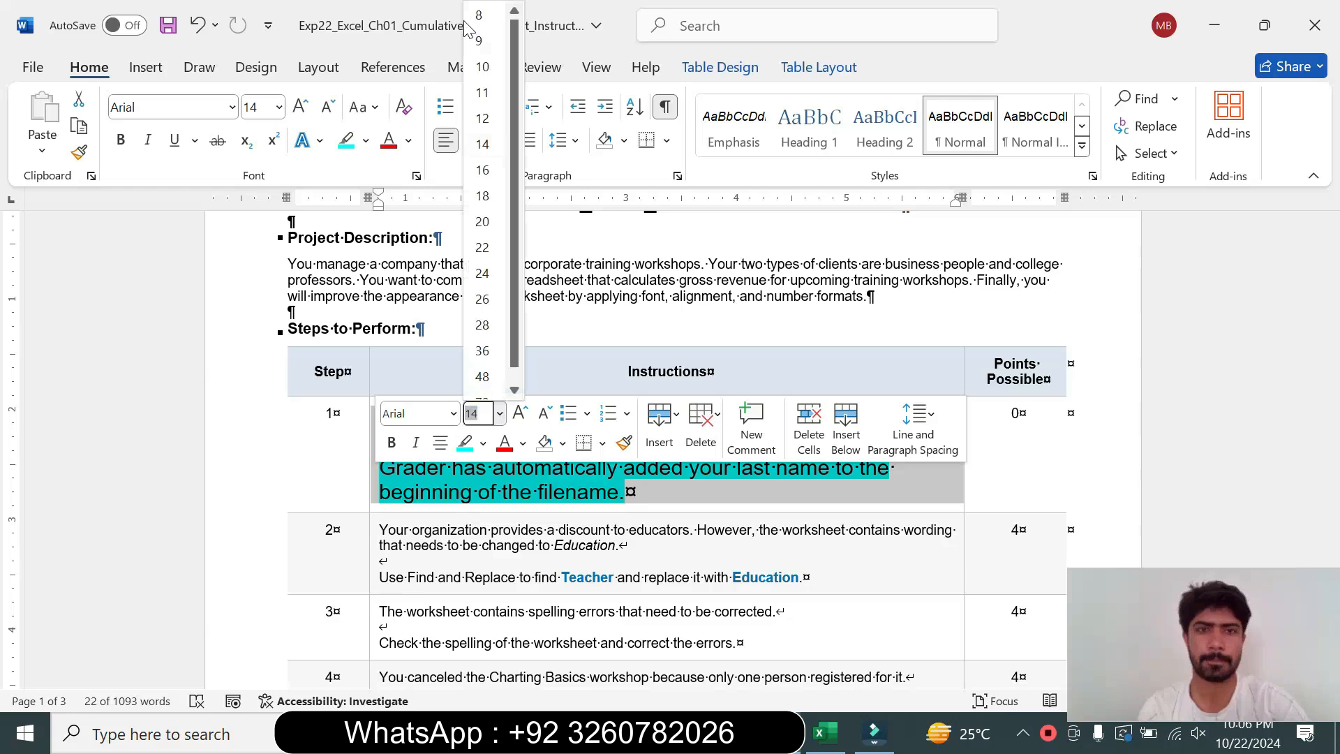
click(479, 40)
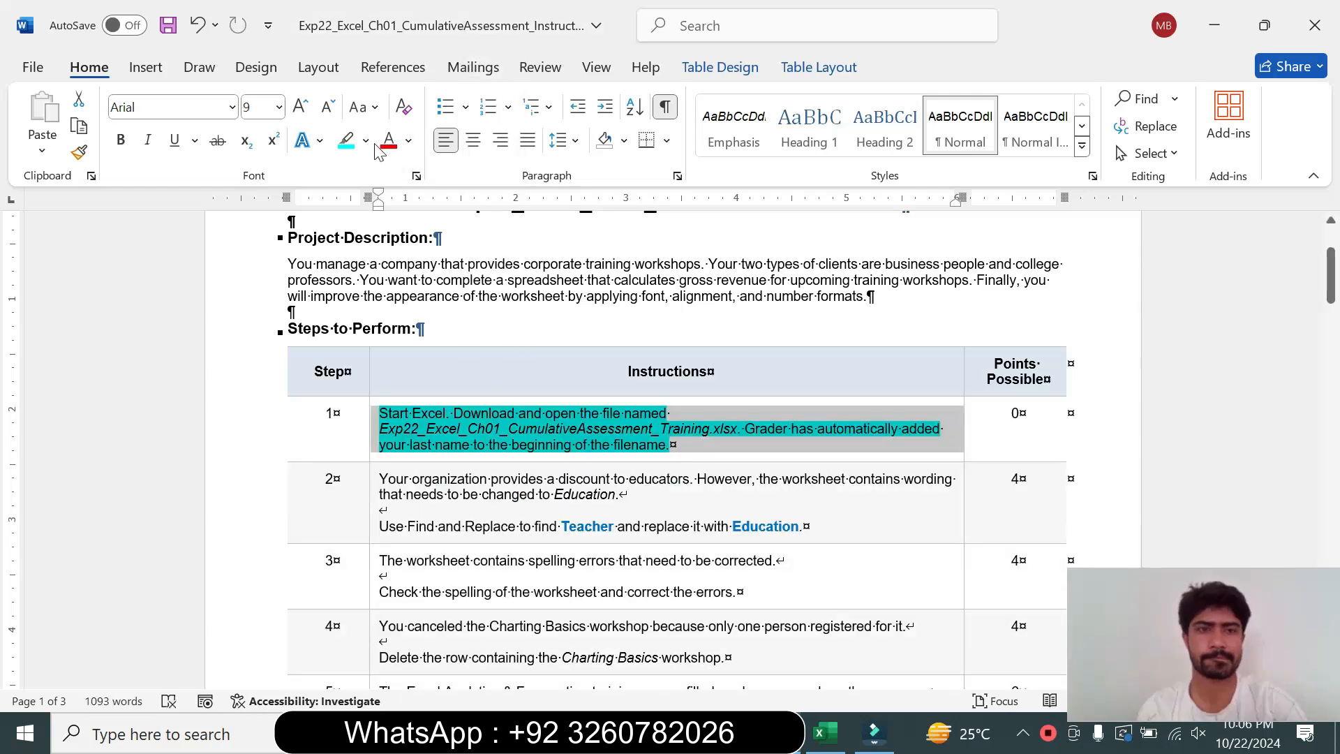
click(372, 143)
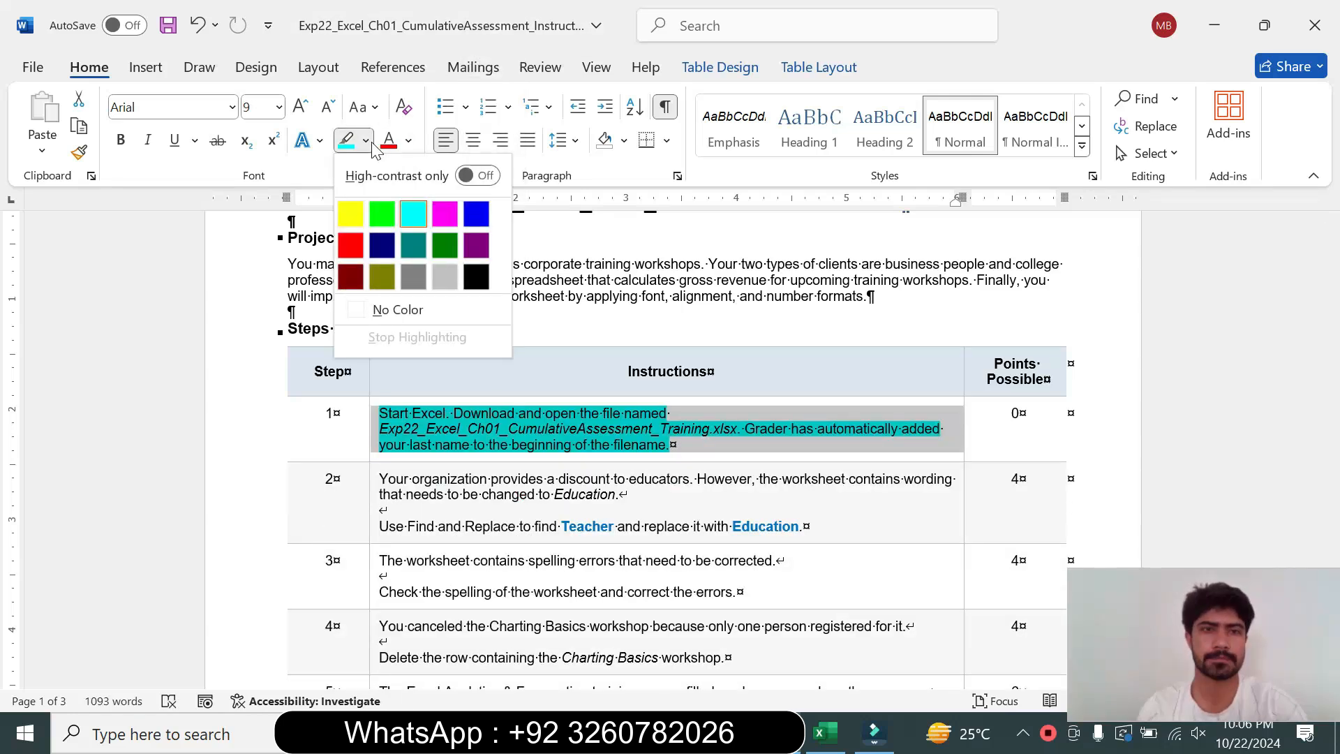
click(398, 309)
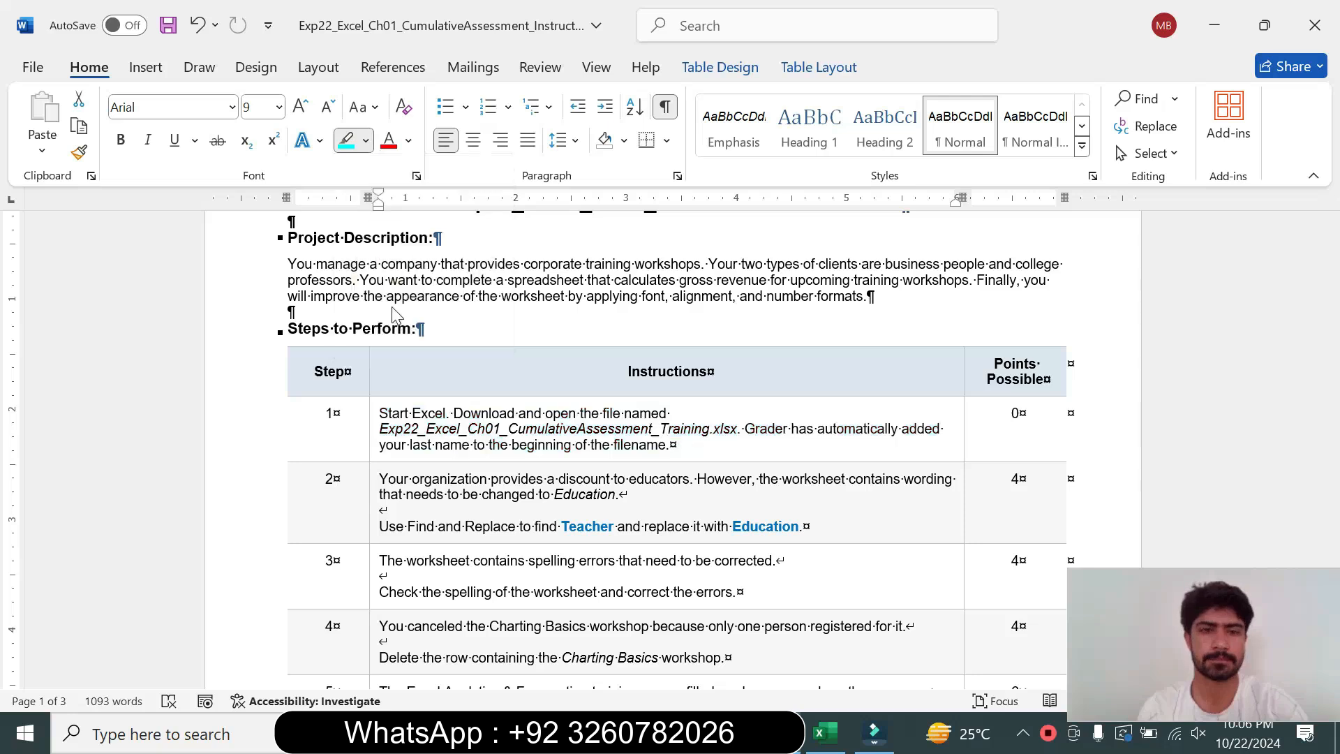
Enlarge step 2's instruction text to 16 pt and highlight it turquoise
click(371, 502)
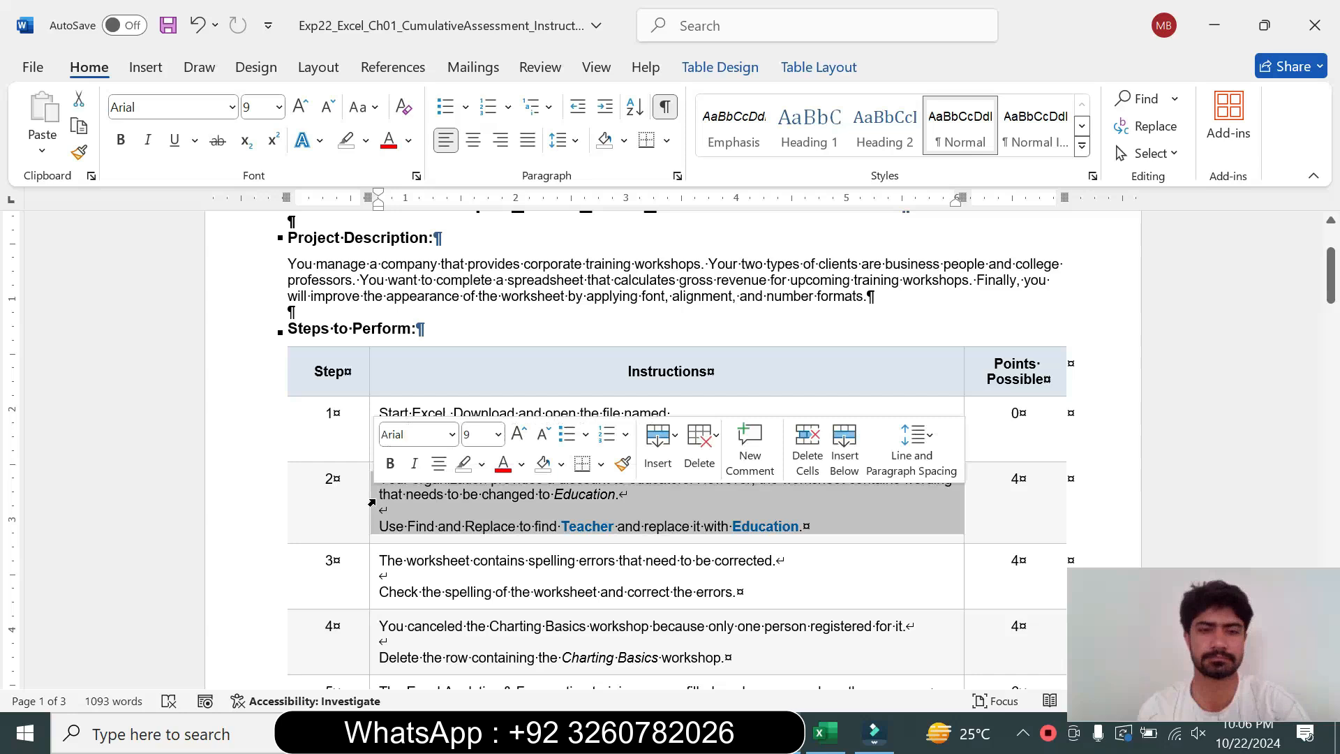
click(499, 434)
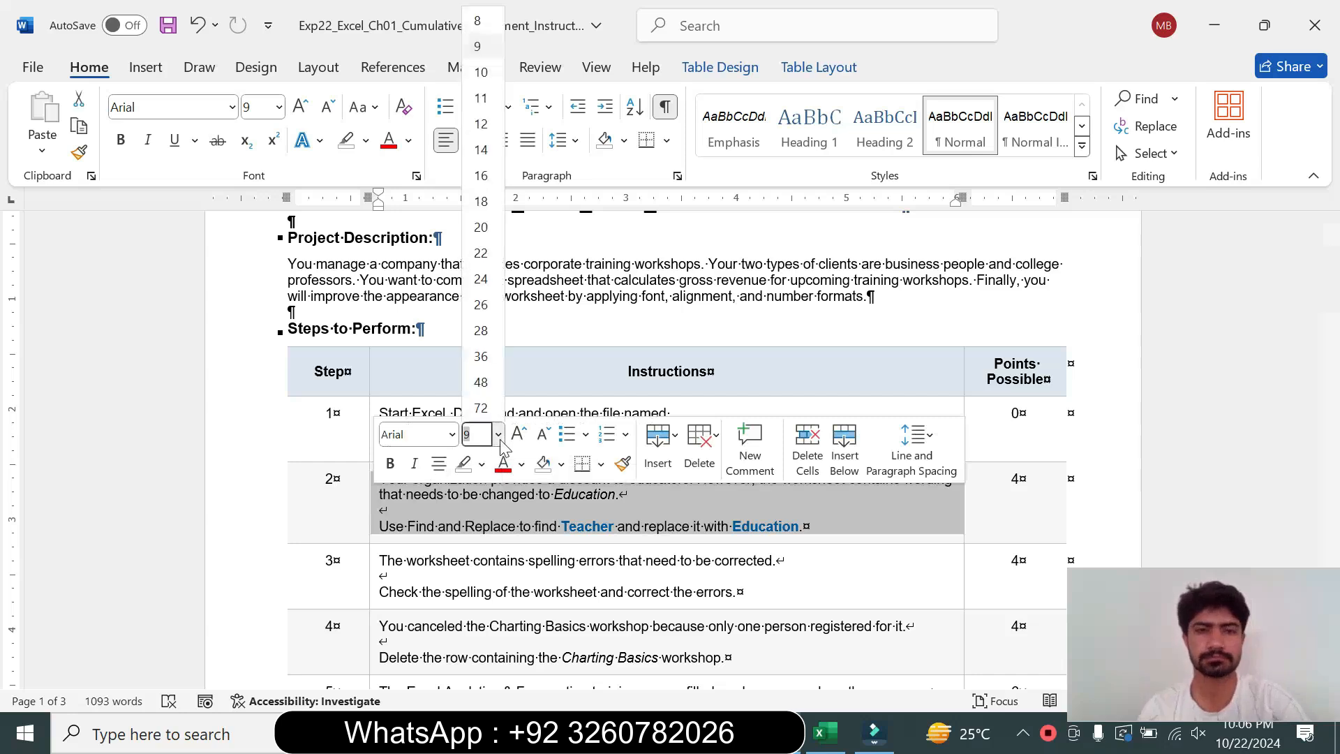
click(482, 183)
click(366, 140)
click(413, 210)
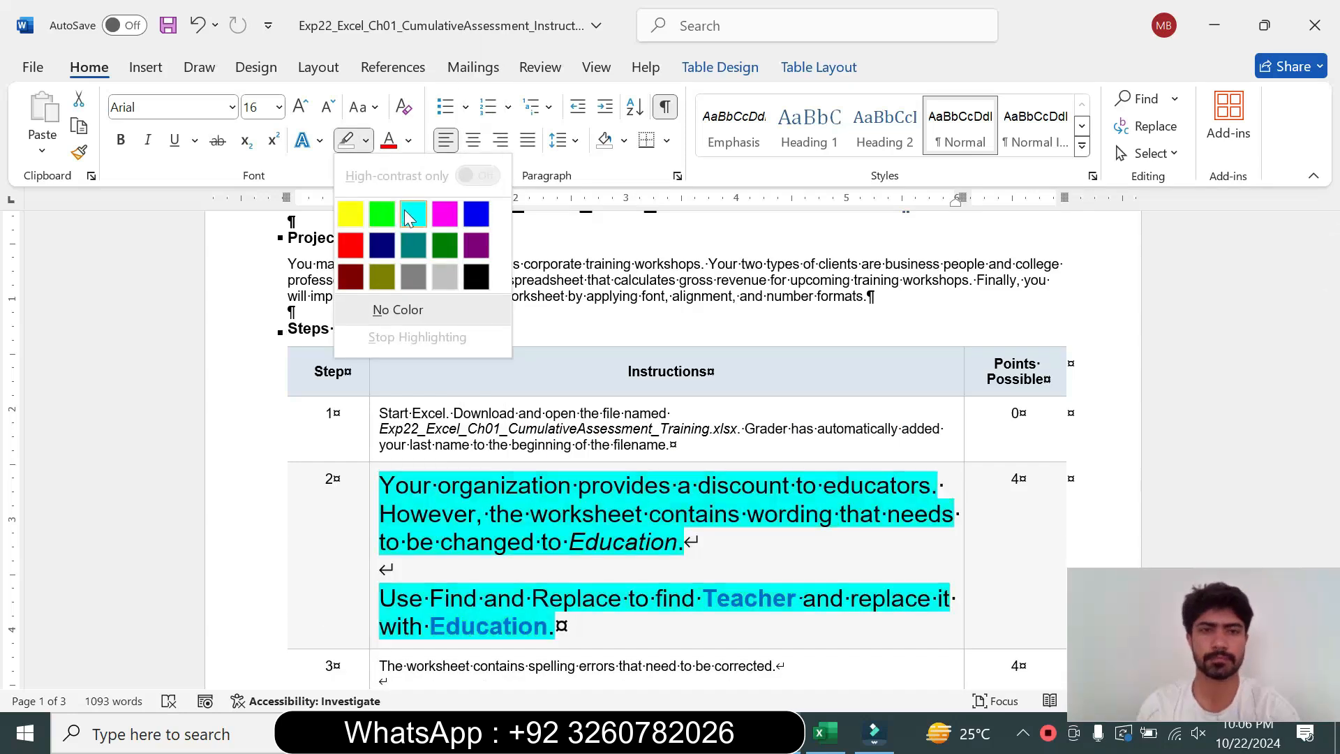
Copy the word Teacher from step 2's instruction text
drag(1331, 279, 1332, 290)
drag(381, 364, 391, 448)
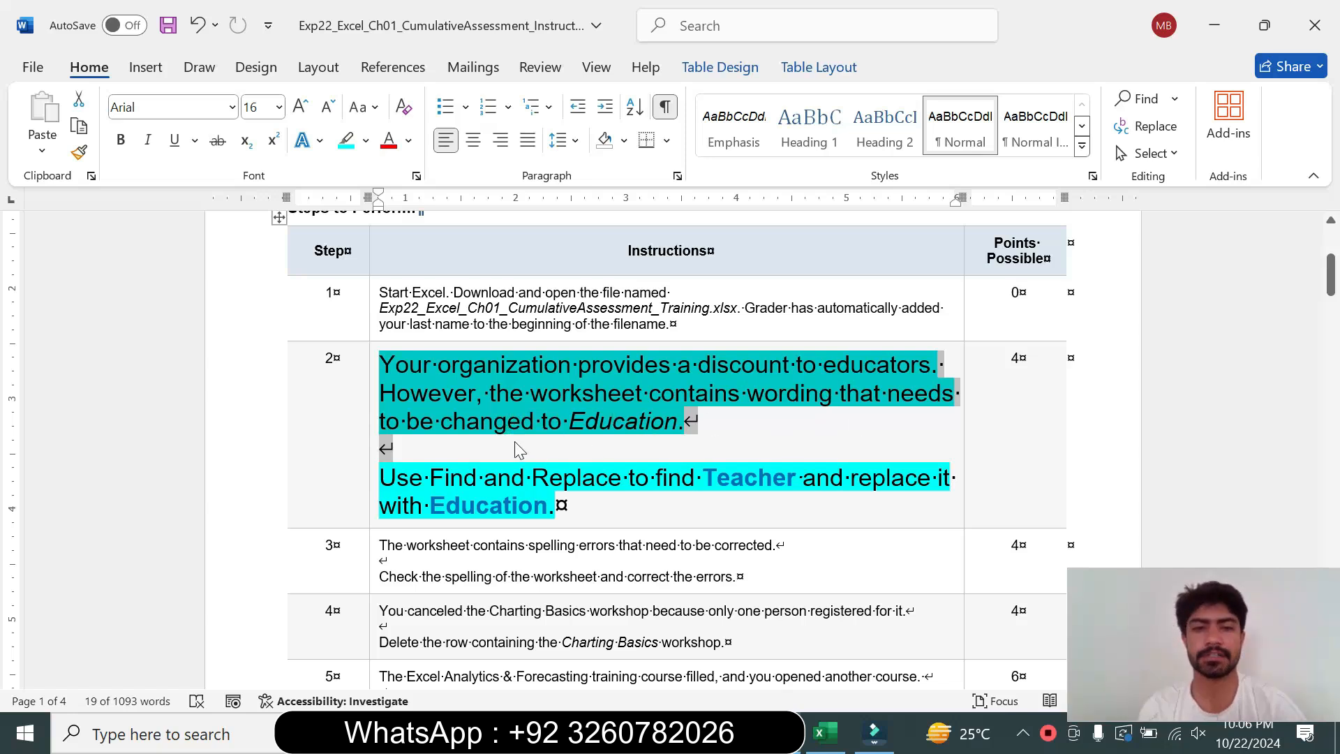
click(424, 454)
double_click(357, 488)
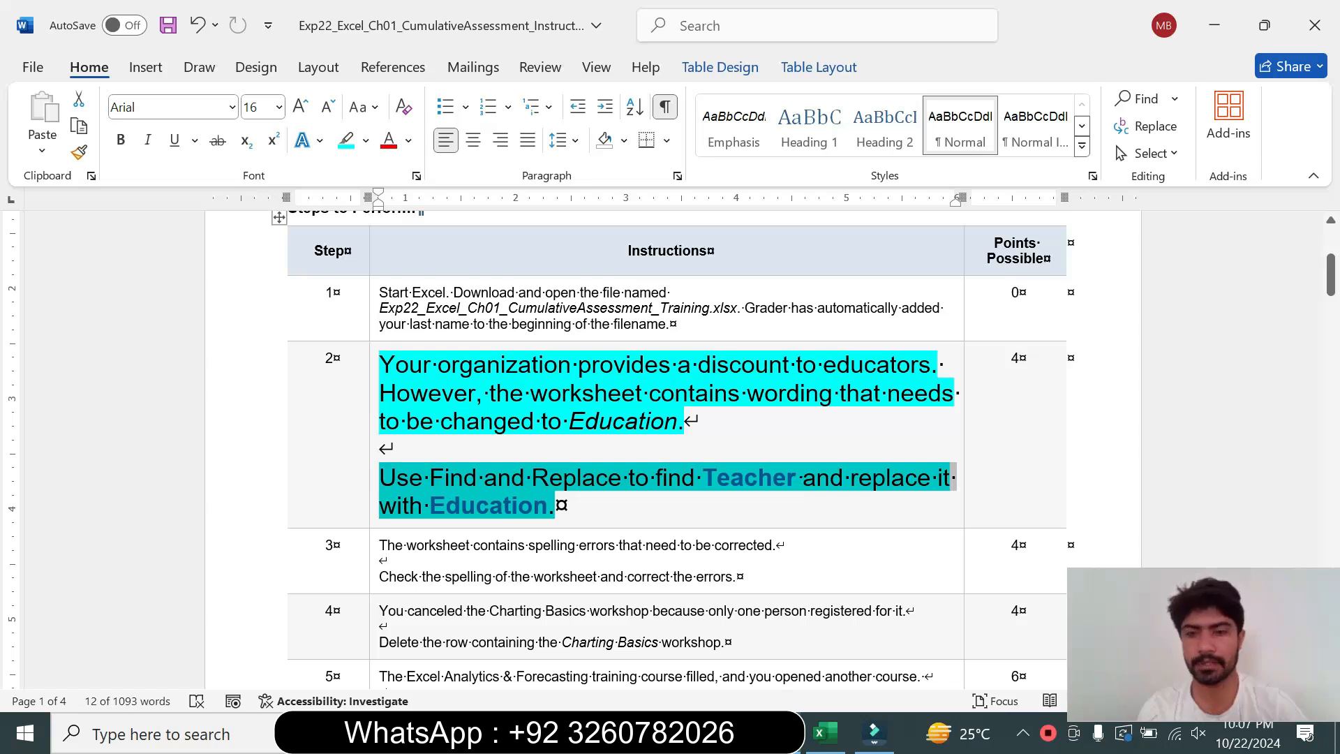
click(469, 516)
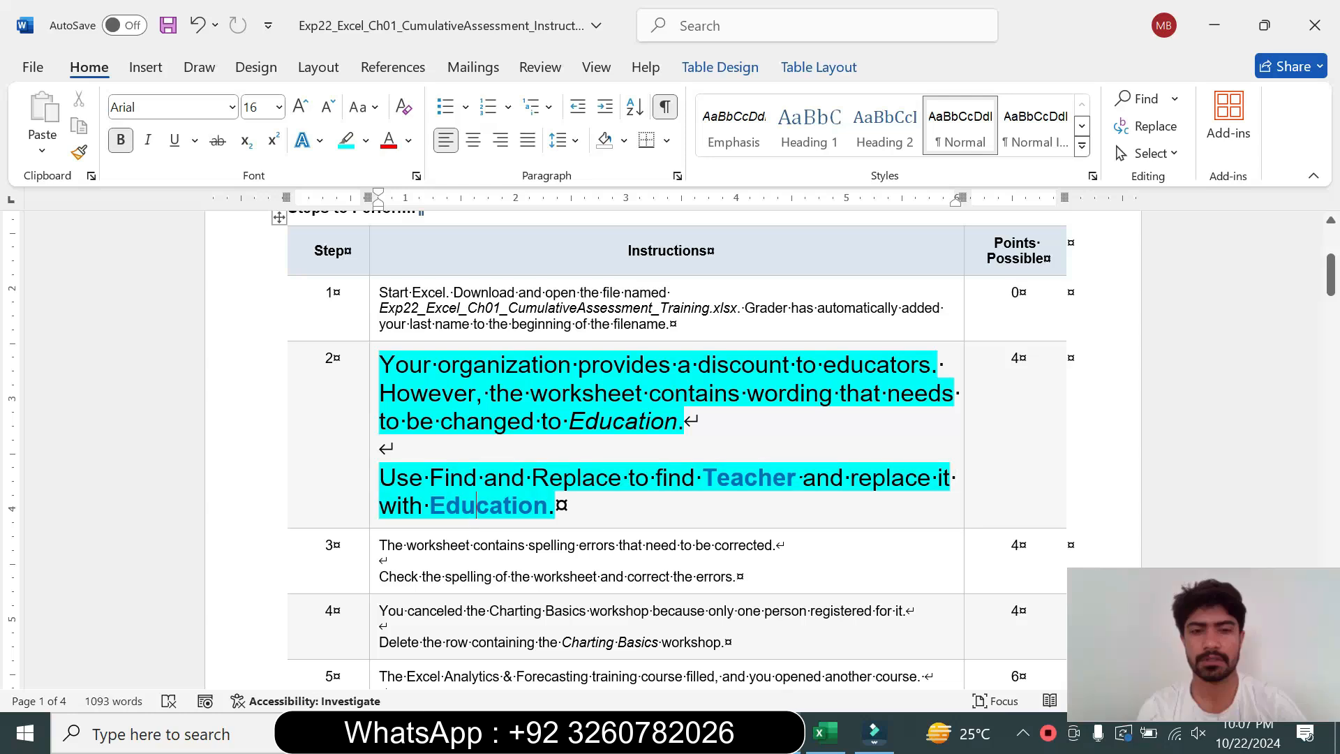
drag(701, 478, 795, 481)
key(ctrl+c)
Open Find in the workbook and enter Teacher as the search text
click(826, 733)
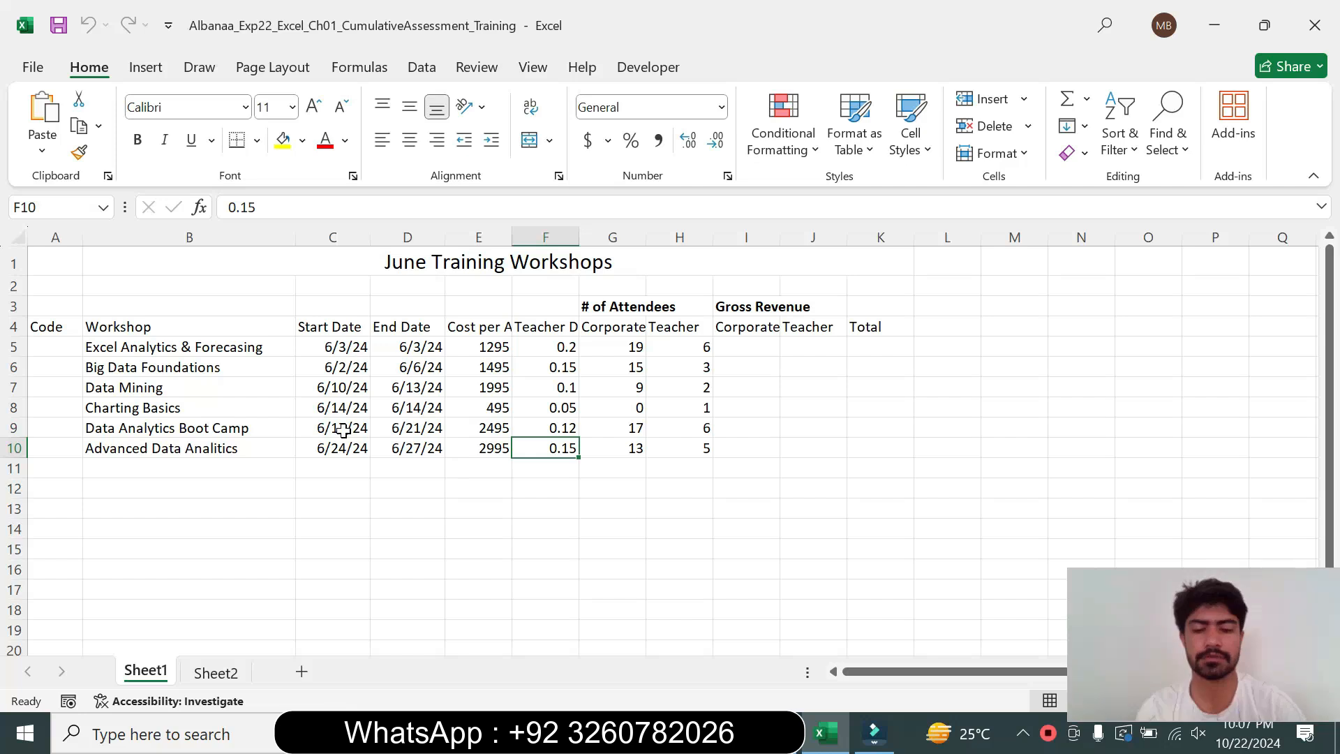
key(ctrl+f)
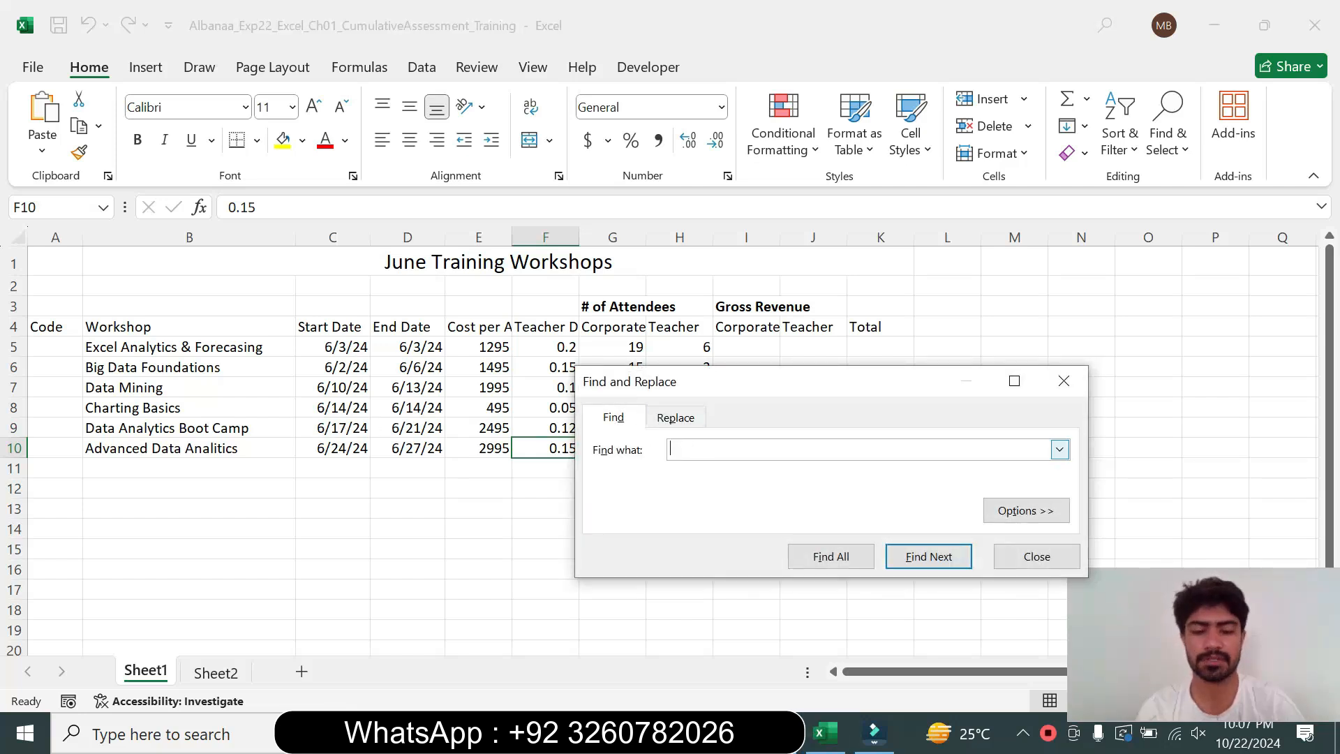
text(Teacher)
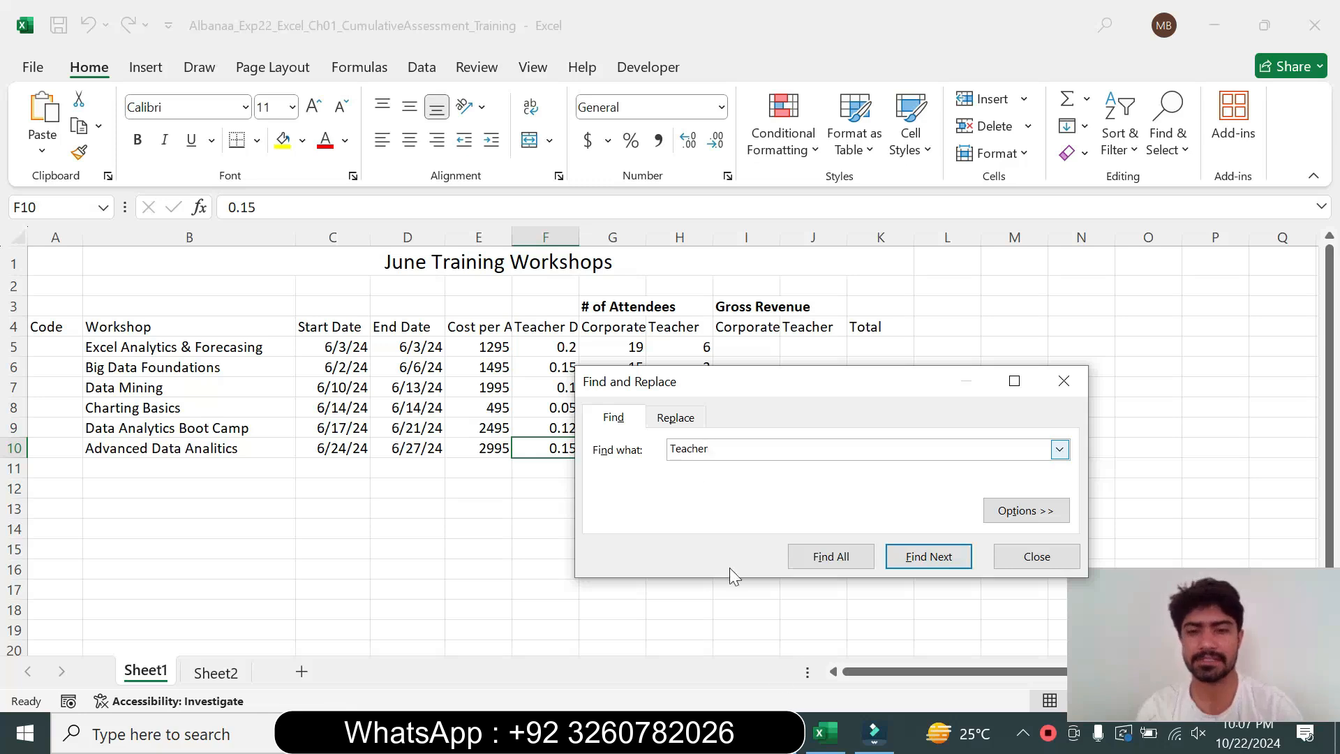
Paste Teacher over the word Education in step 2's instruction text
click(777, 732)
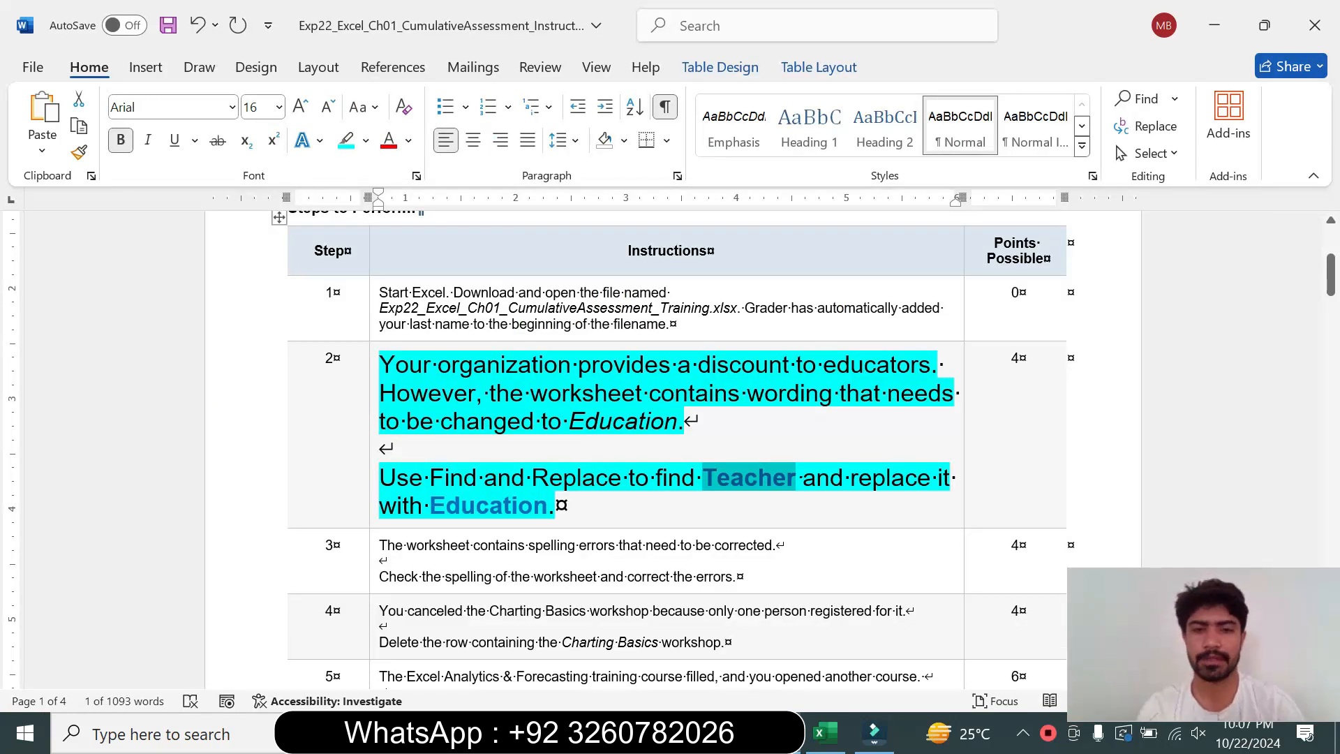
drag(430, 506, 549, 514)
key(ctrl+v)
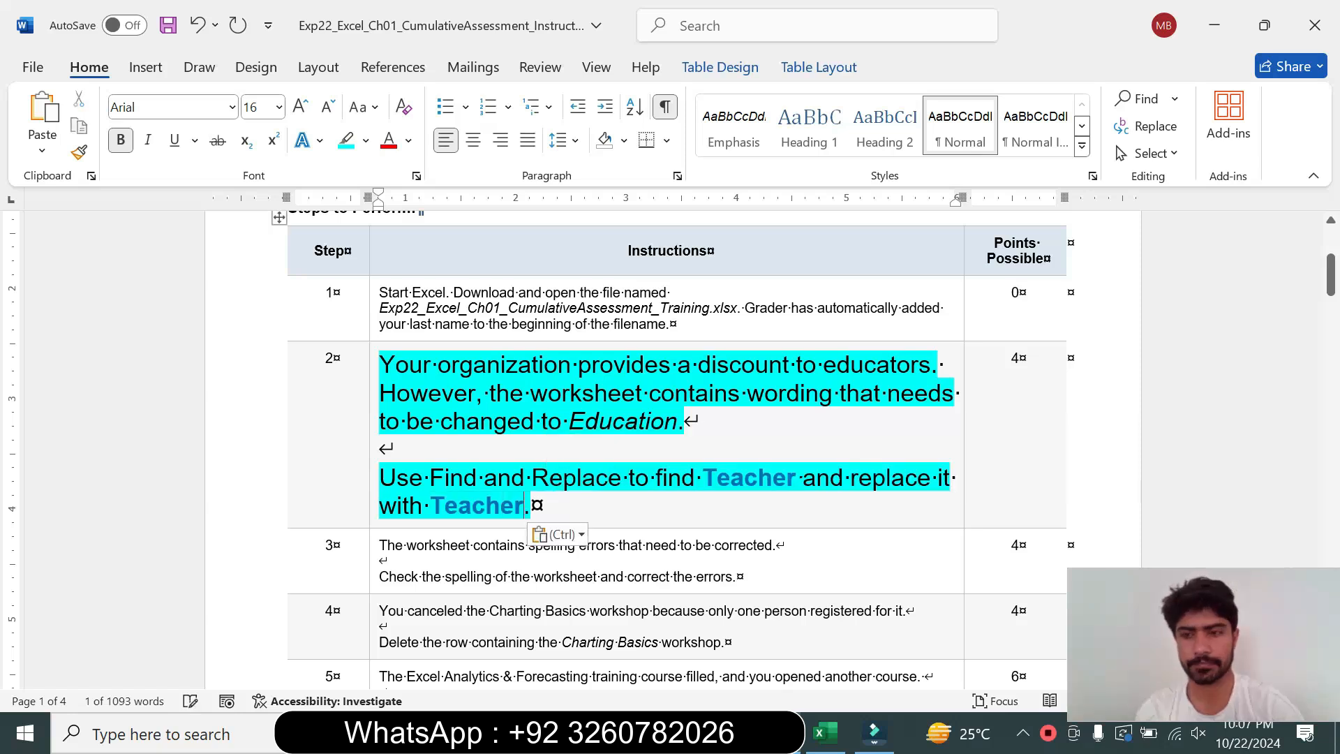
Replace all occurrences of Teacher with the pasted Teacher text throughout the worksheet, then close the dialog
click(824, 733)
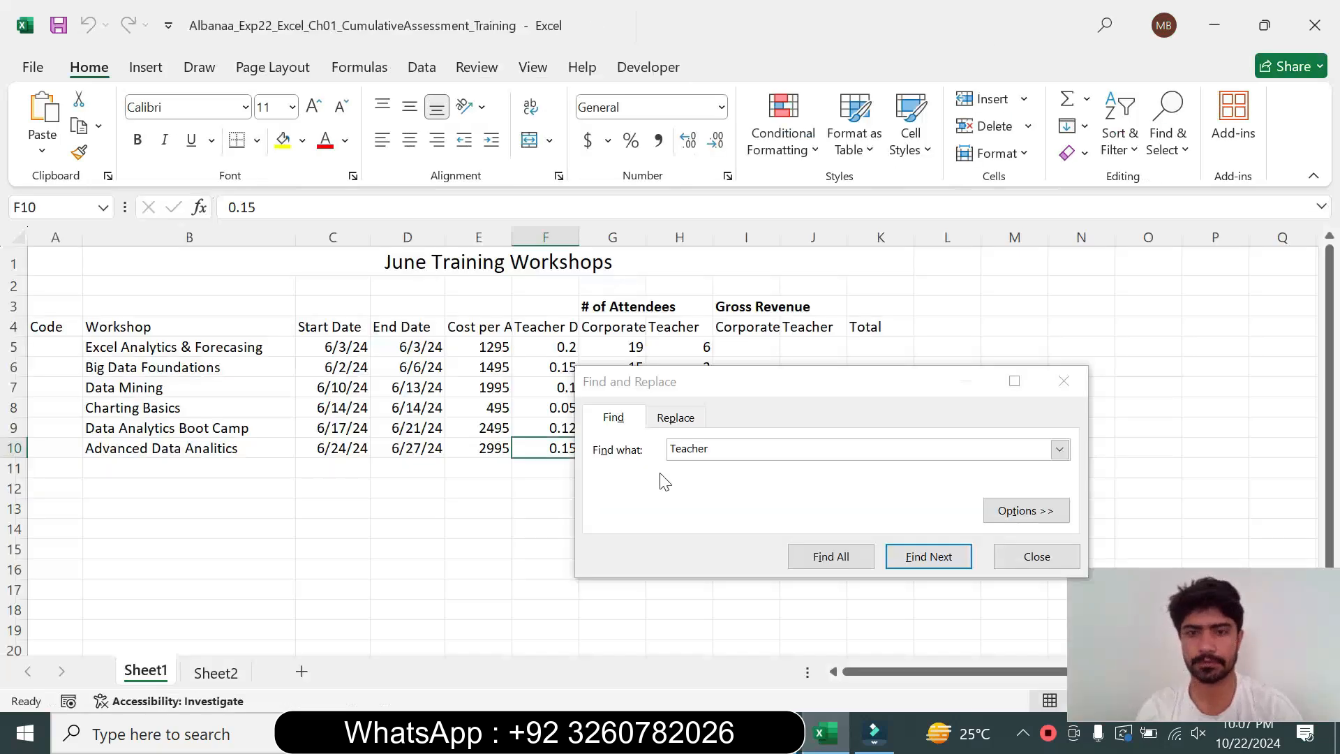
click(683, 421)
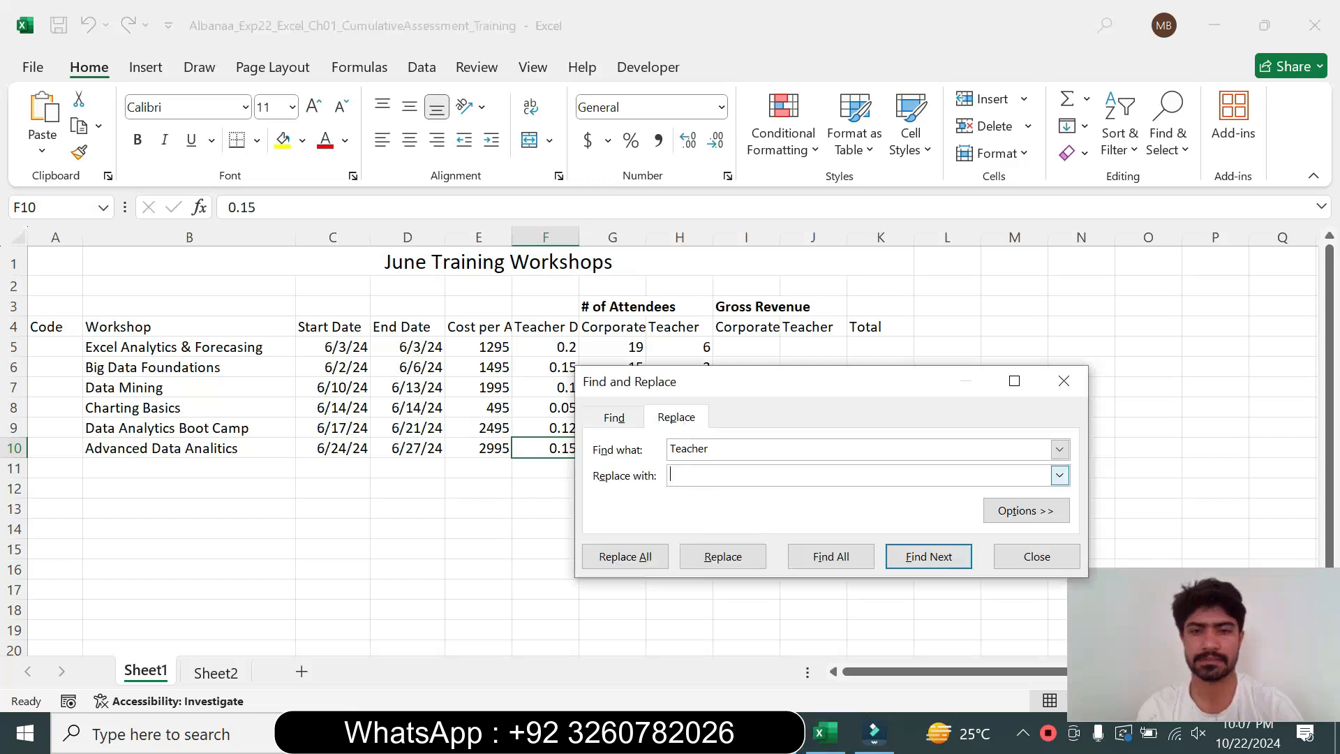
key(ctrl+v)
click(627, 557)
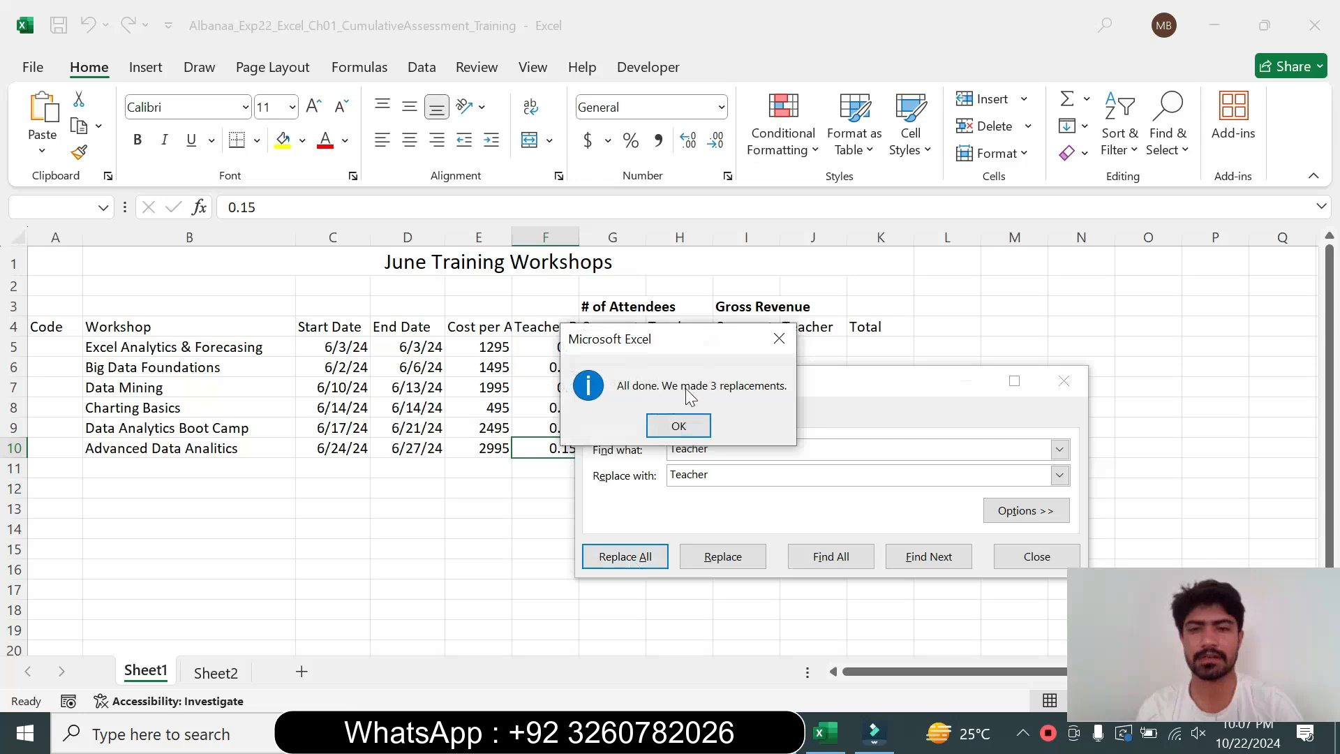
click(679, 425)
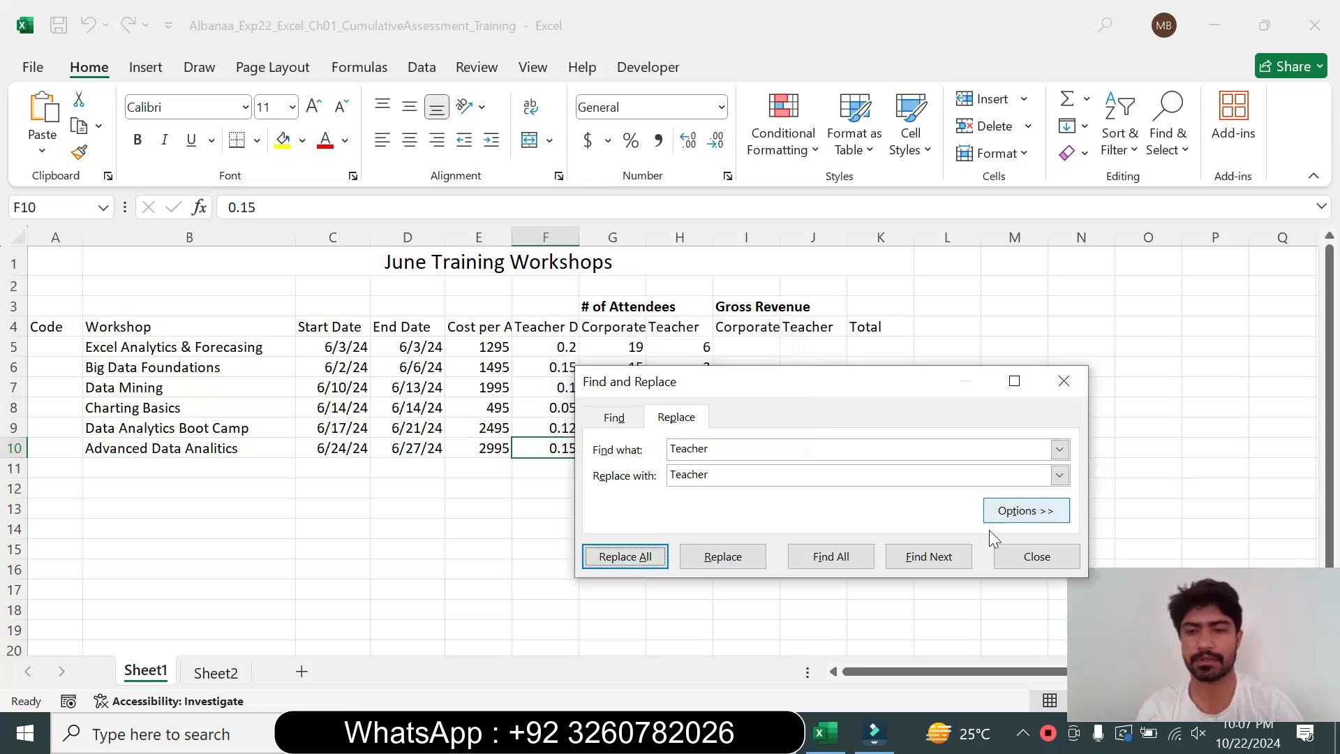
click(1032, 558)
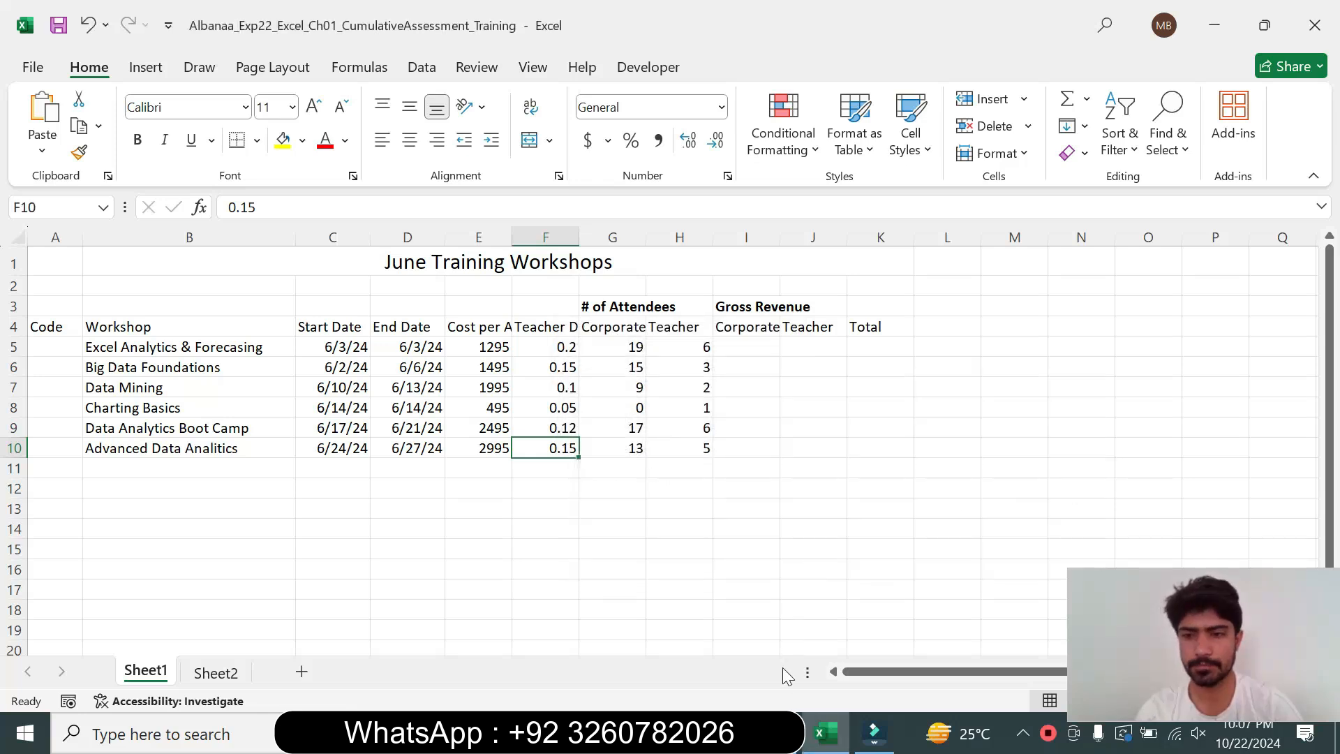
Return step 2's instruction text to 9 pt and remove its highlight
key(alt+Tab)
click(371, 491)
click(497, 422)
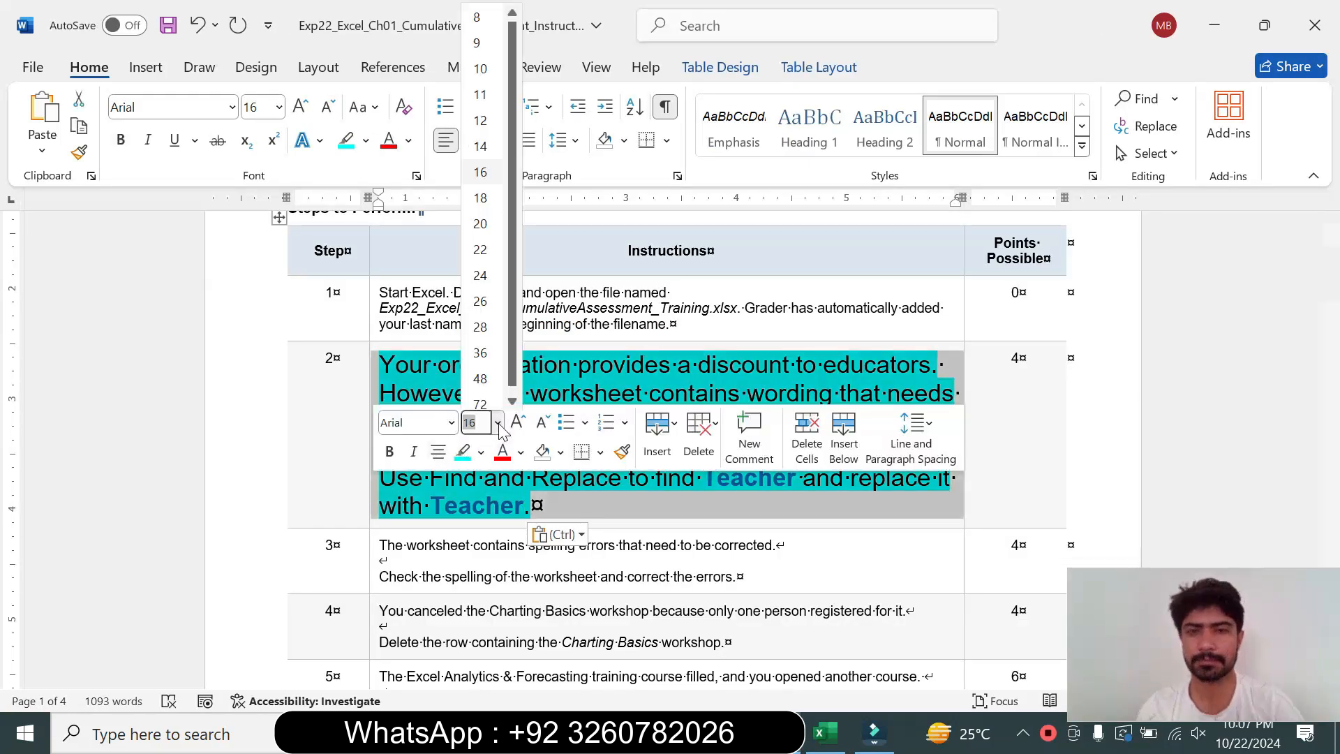
click(481, 43)
click(365, 140)
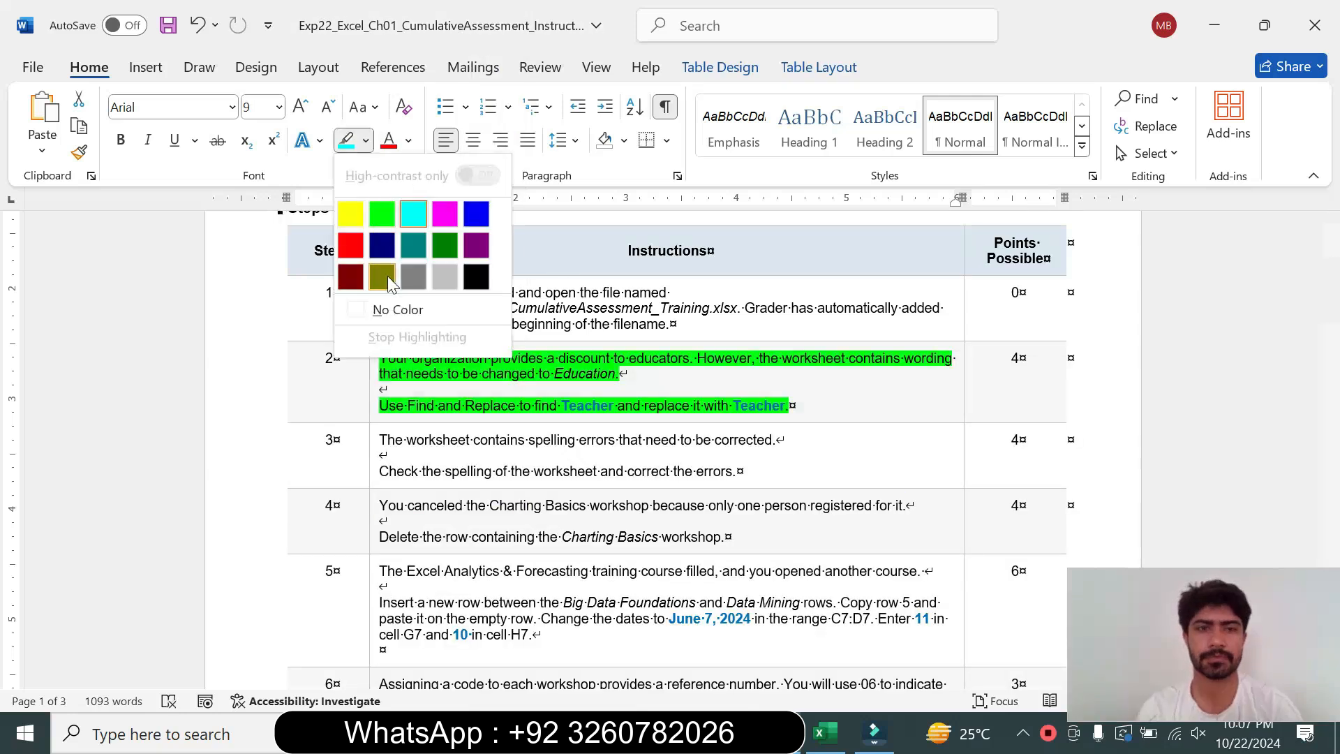
click(396, 310)
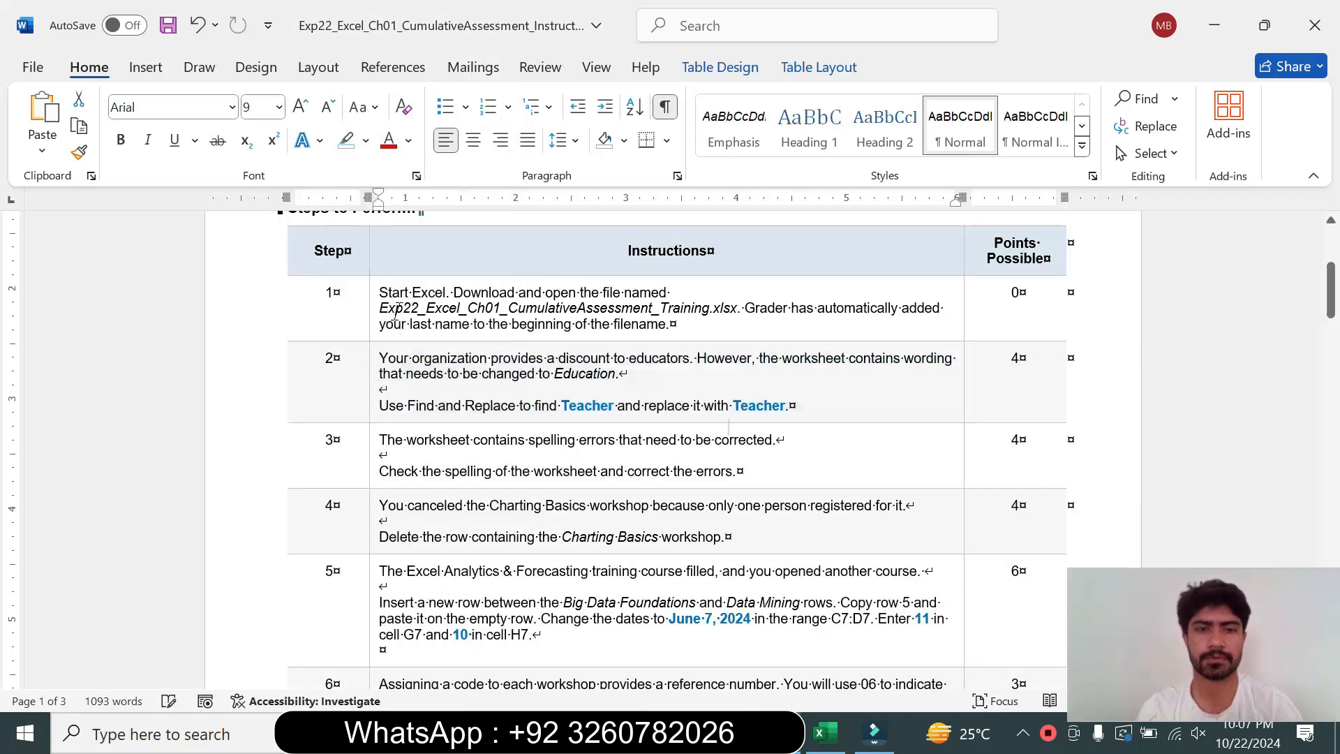
Enlarge step 3's instruction text to 16 pt and highlight it in turquoise
click(373, 480)
click(500, 411)
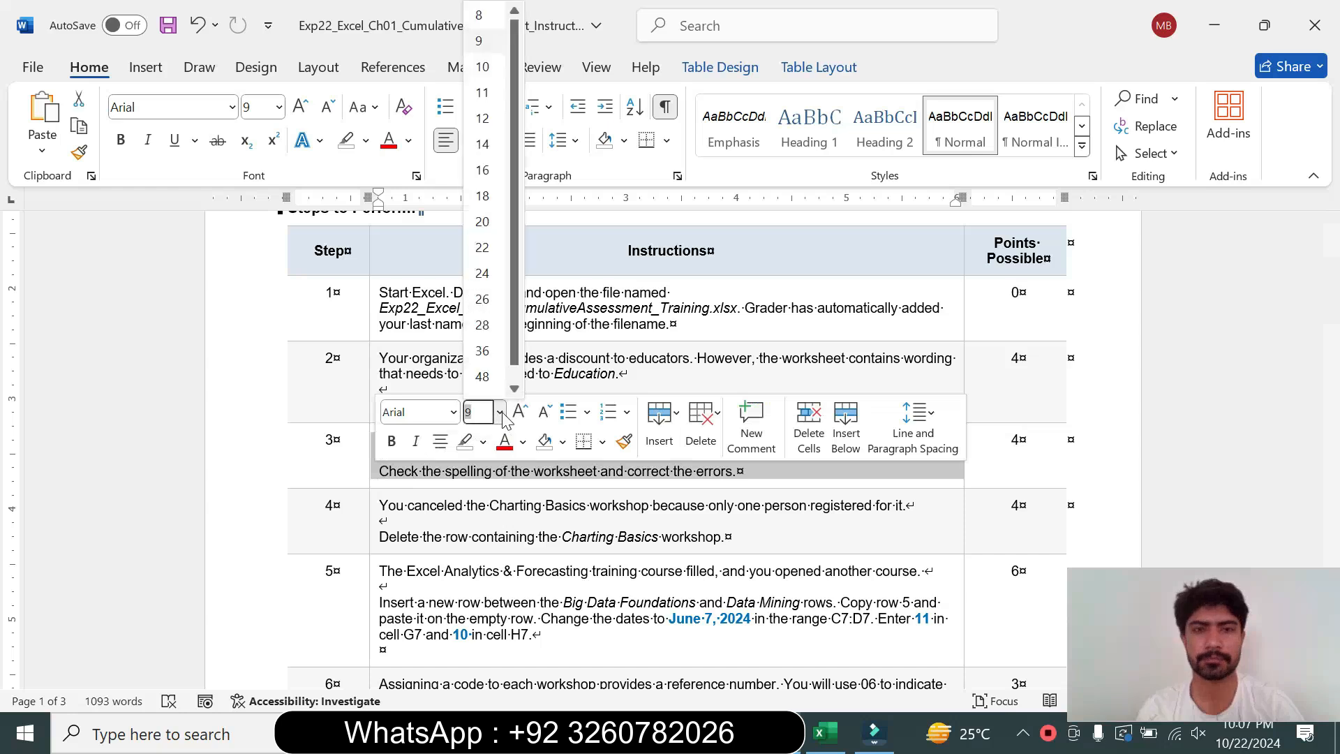
click(493, 174)
click(365, 140)
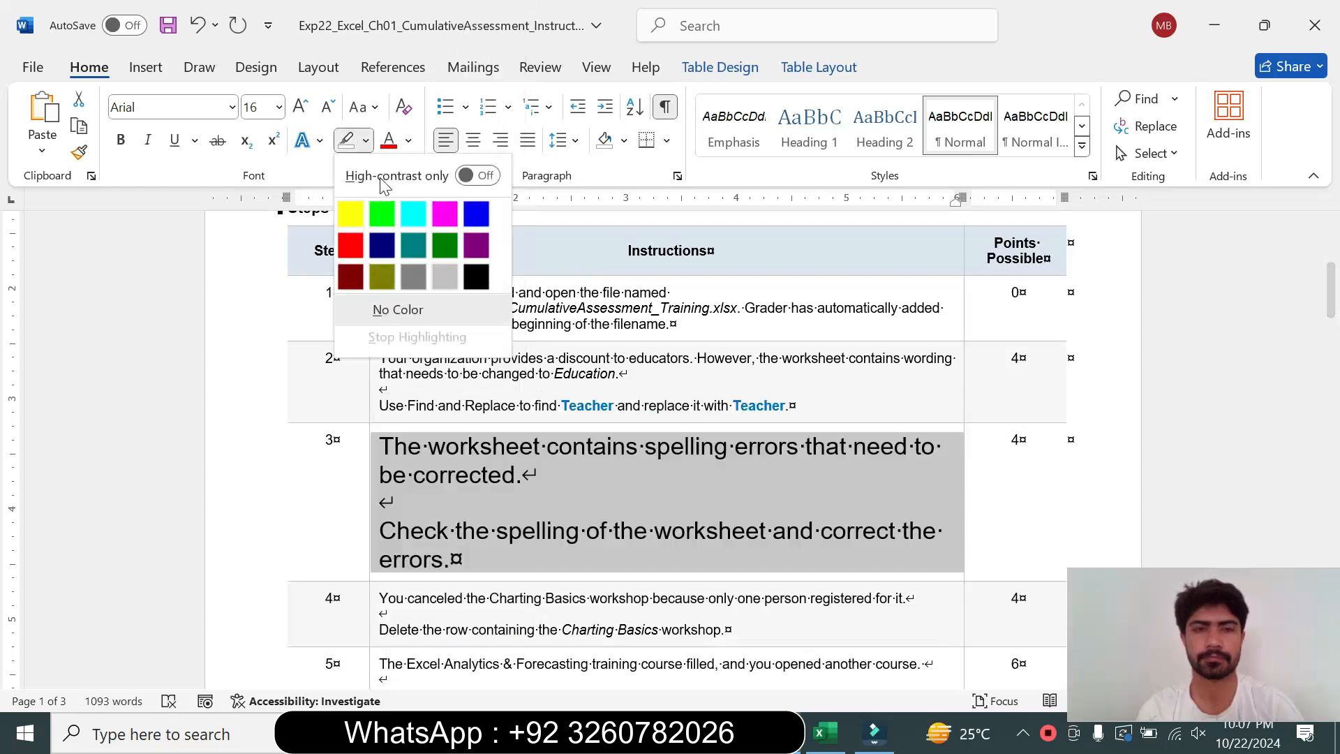
click(412, 217)
drag(379, 447, 536, 476)
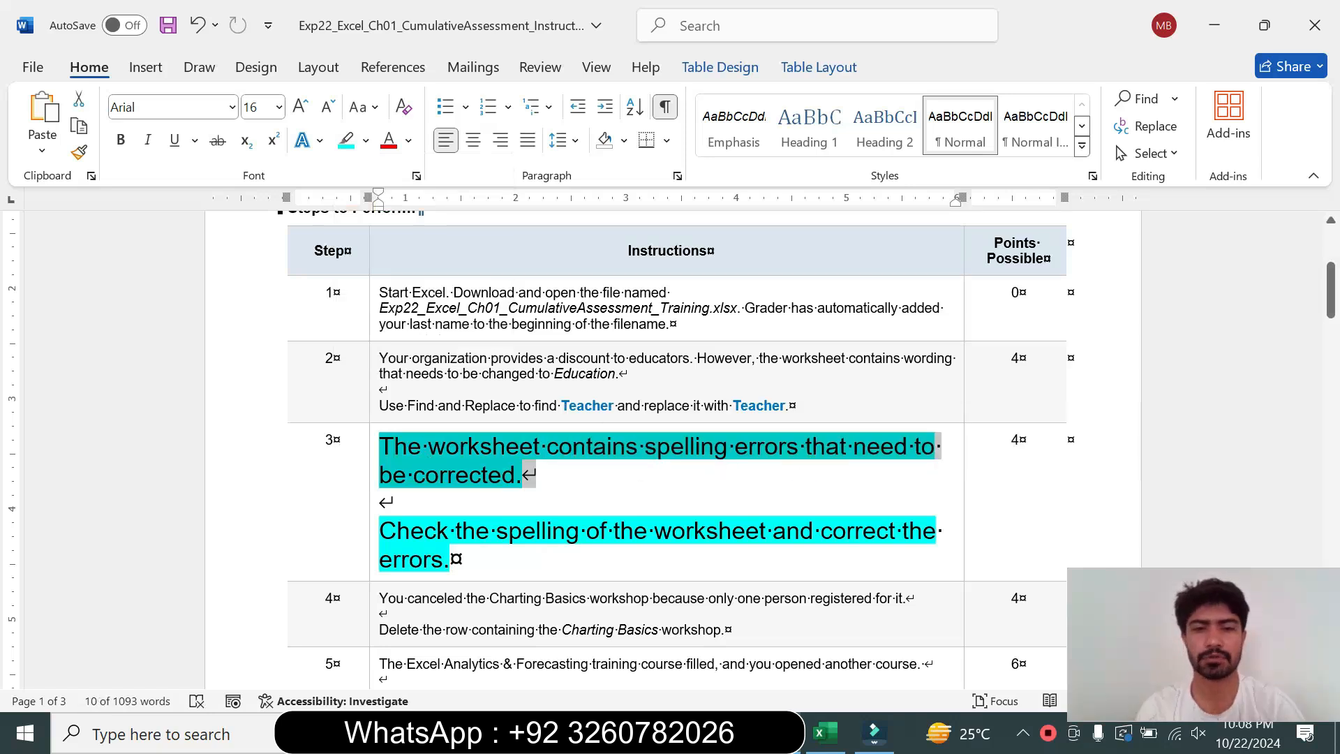
drag(395, 531, 453, 560)
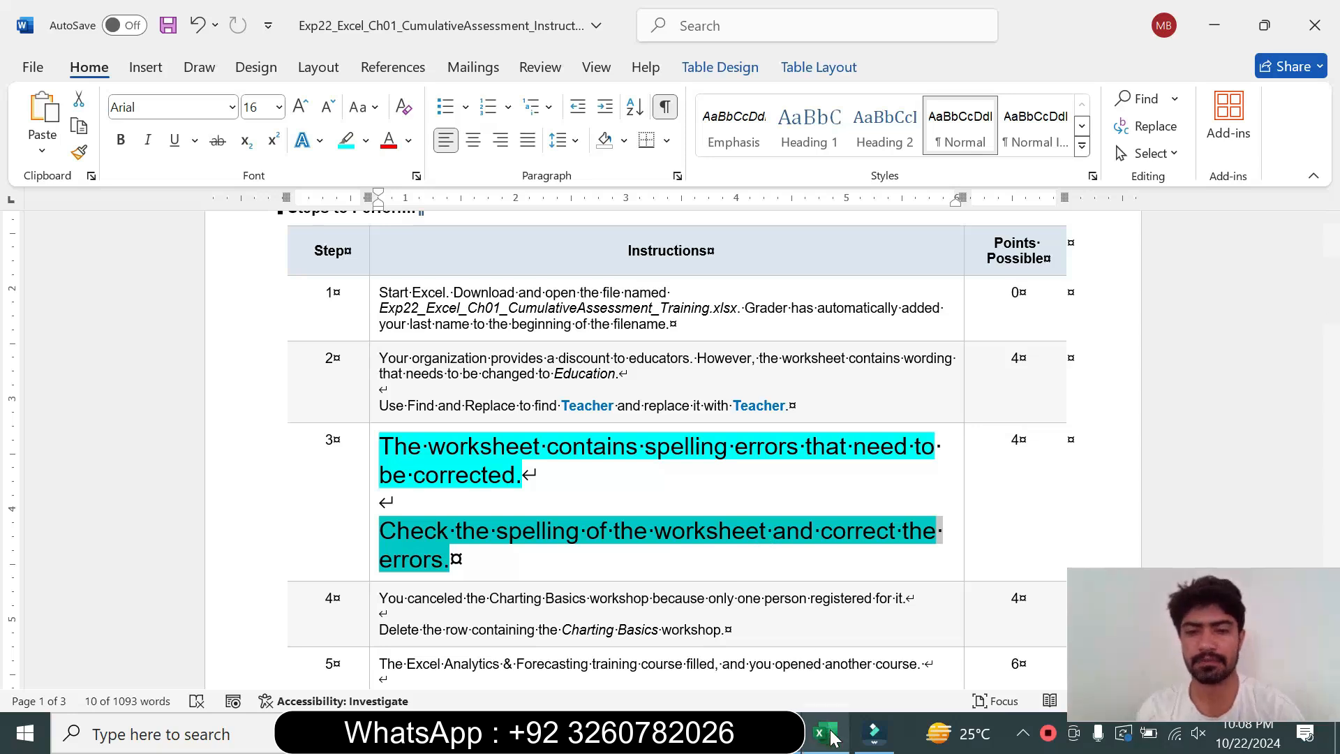
Spell-check the Excel worksheet from the beginning, changing all flagged words to Forecasting and Analytics
mouse_move(834, 738)
click(825, 645)
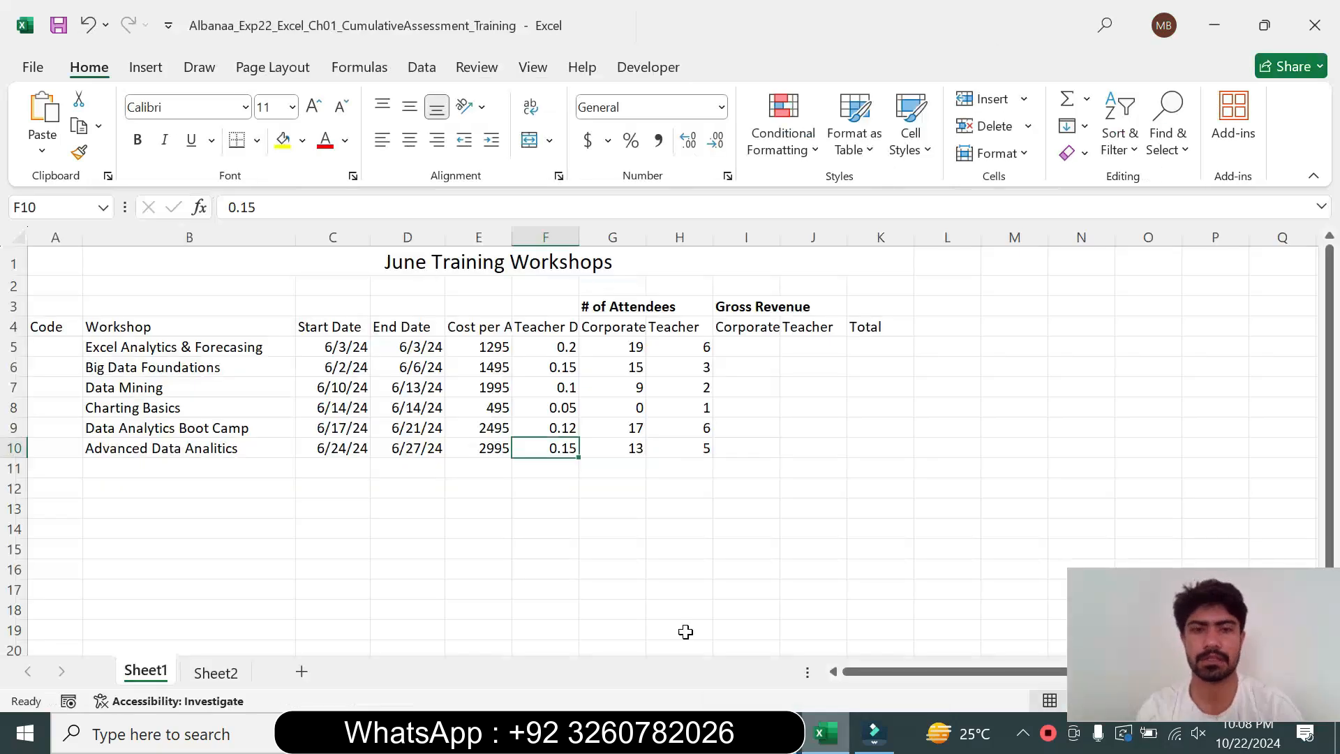
click(536, 67)
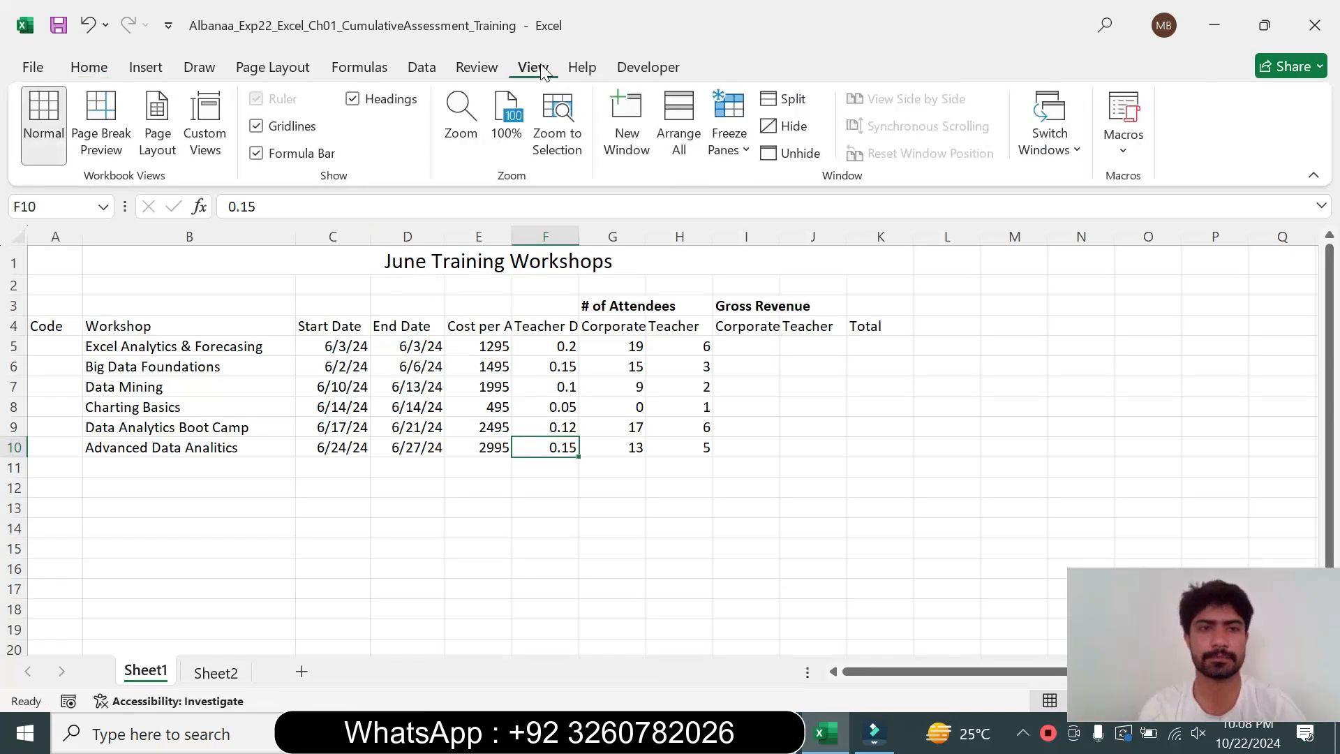
click(489, 70)
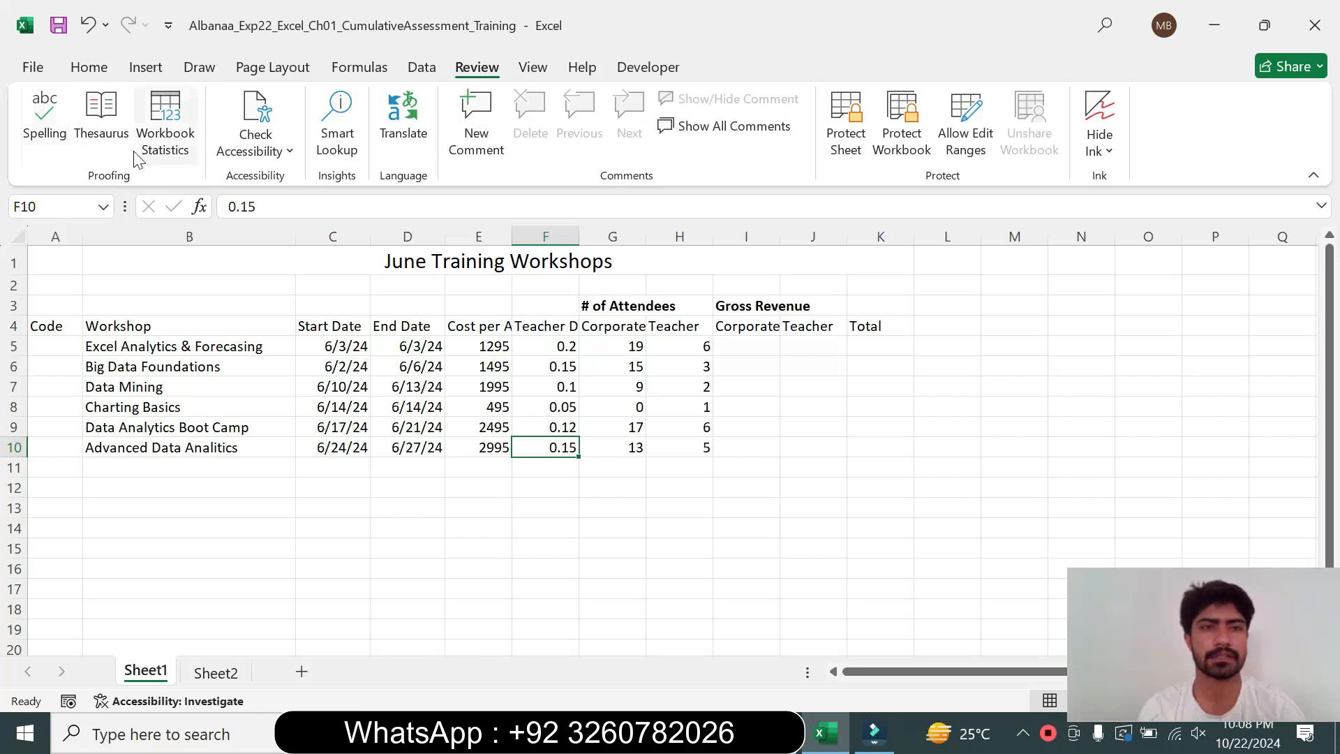
click(45, 122)
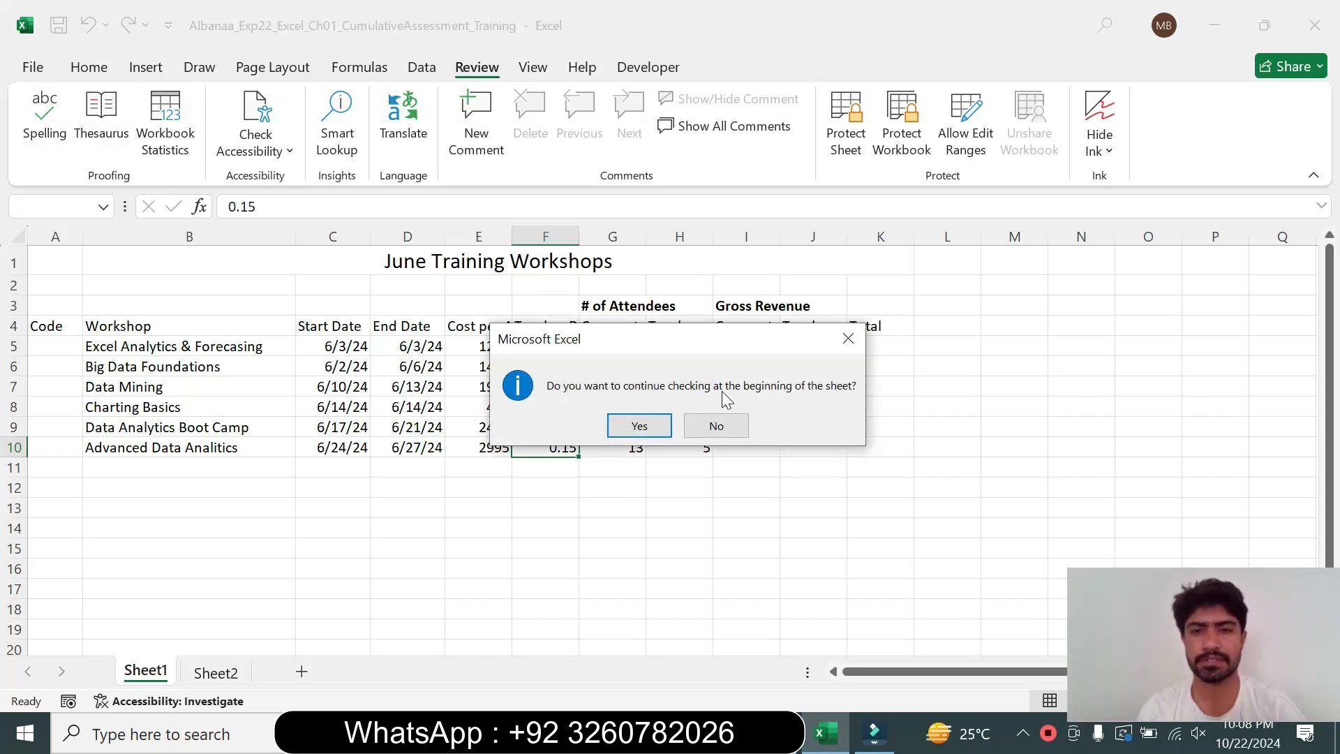
click(640, 427)
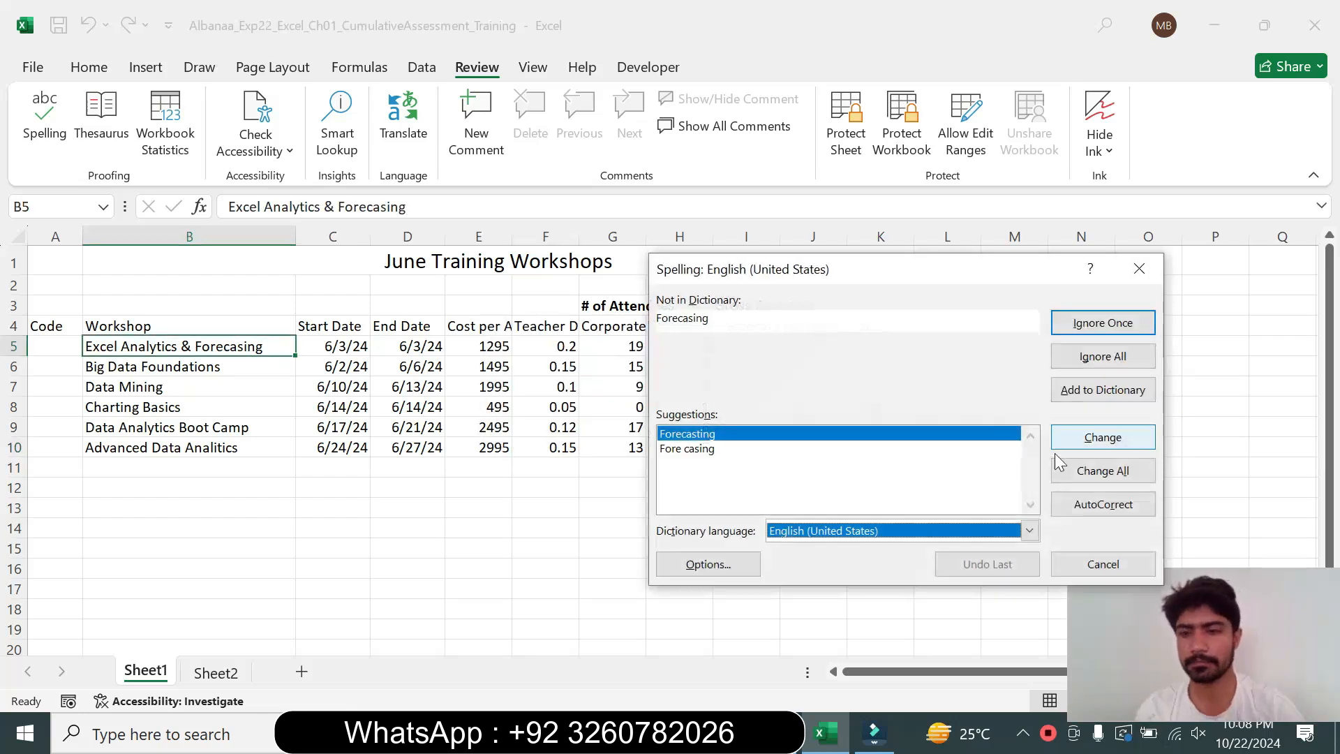
click(1086, 472)
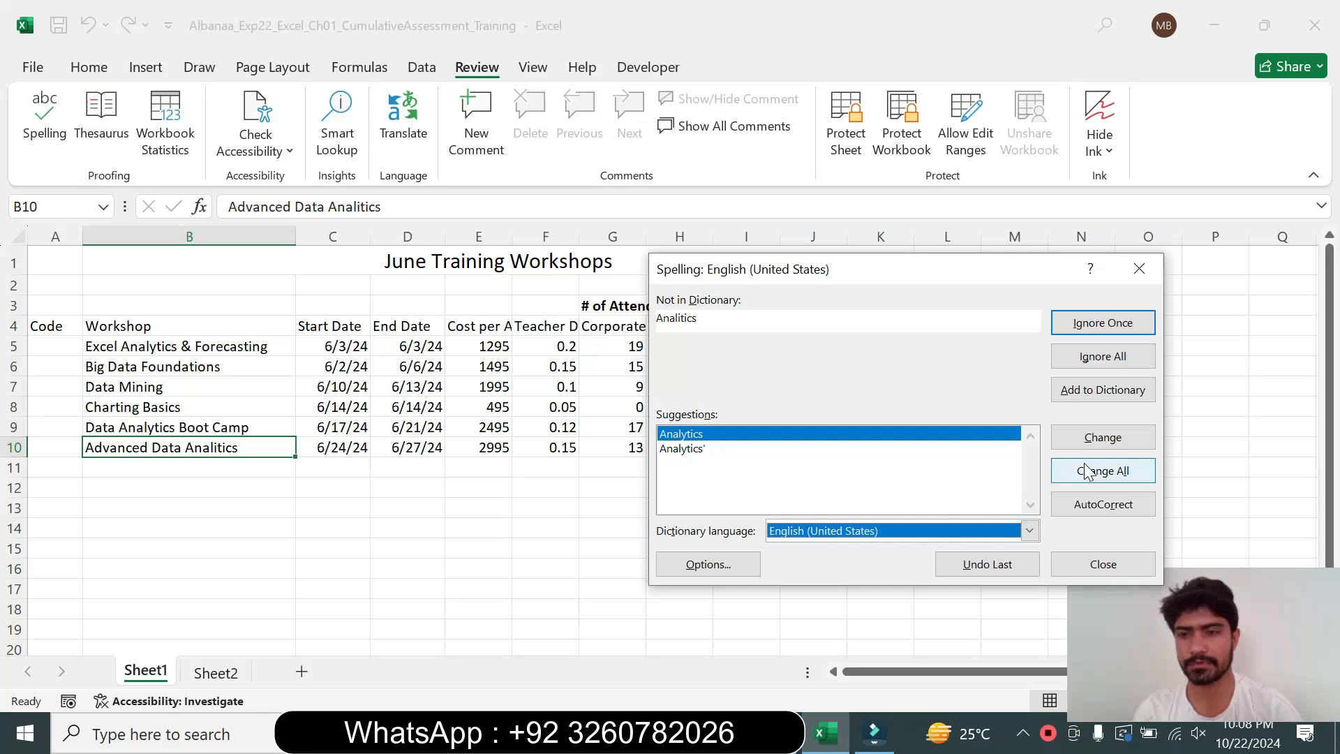
click(1086, 472)
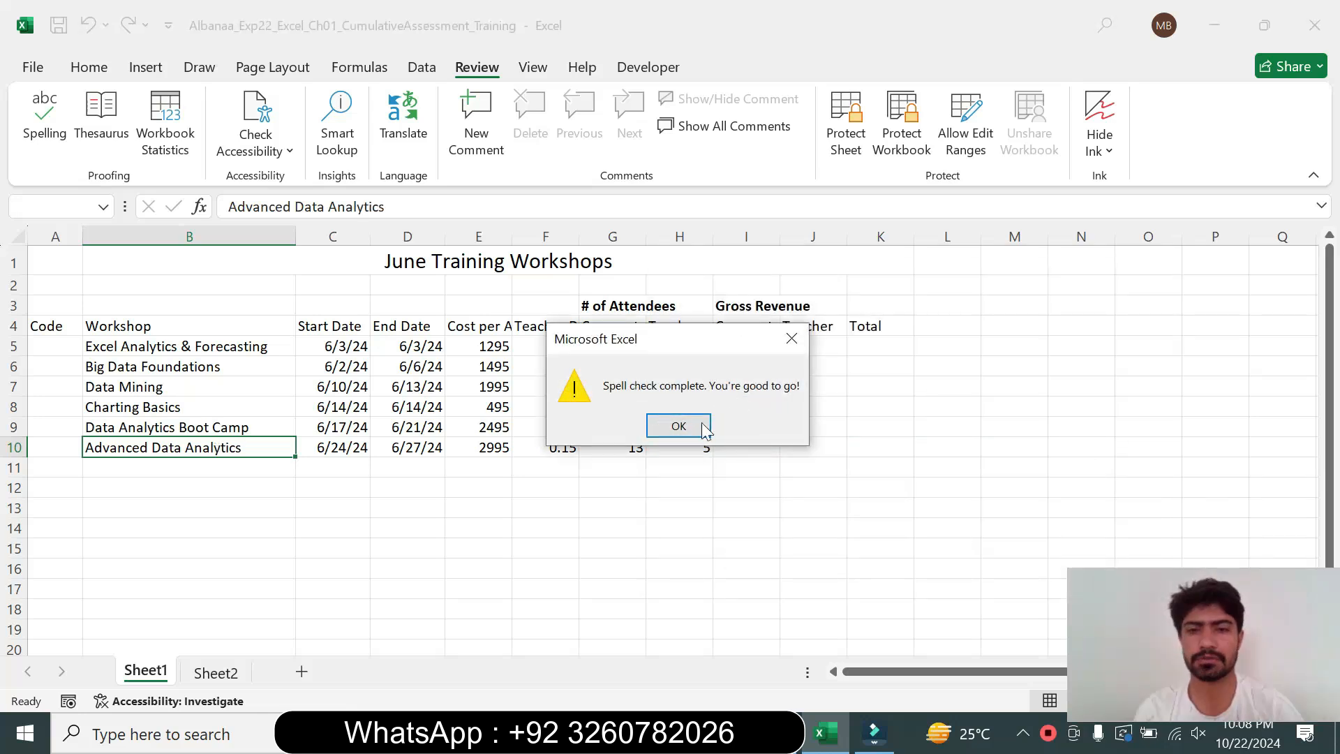
click(679, 427)
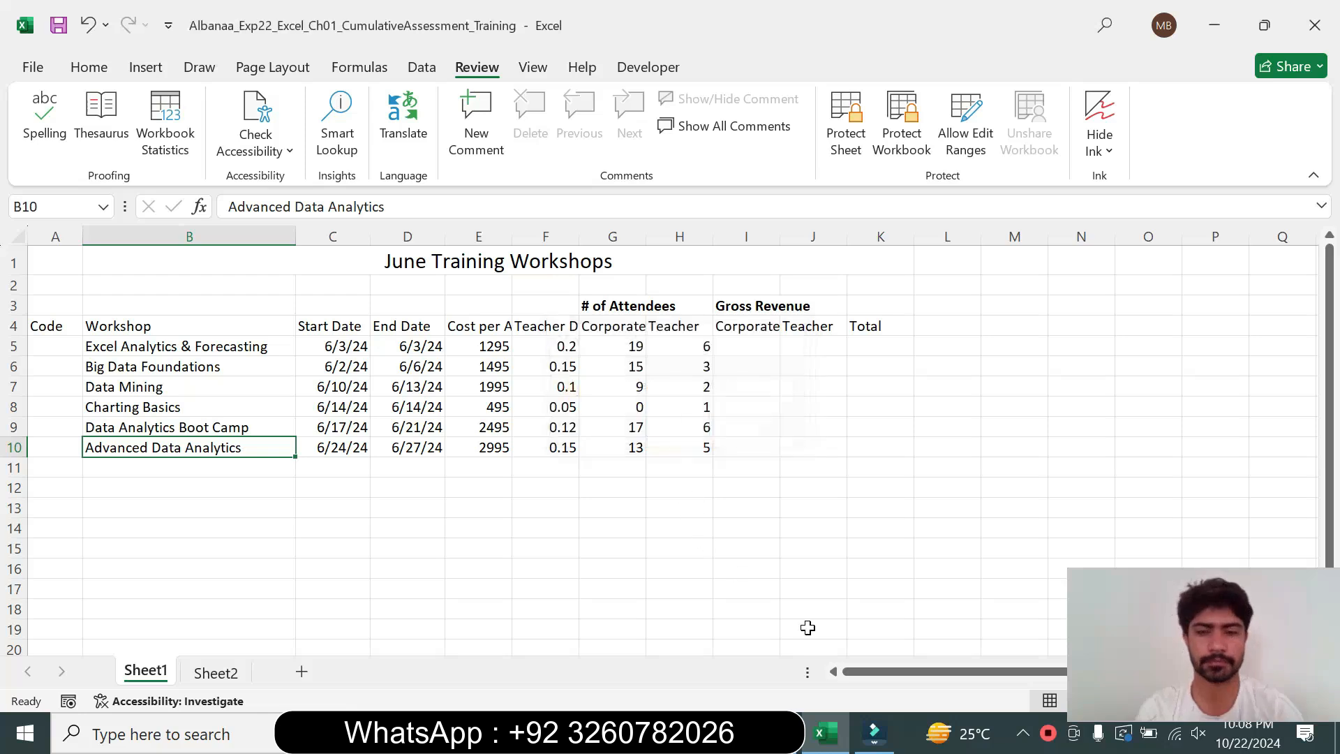
Return step 3's instruction text to 9 pt and remove its highlight
click(800, 748)
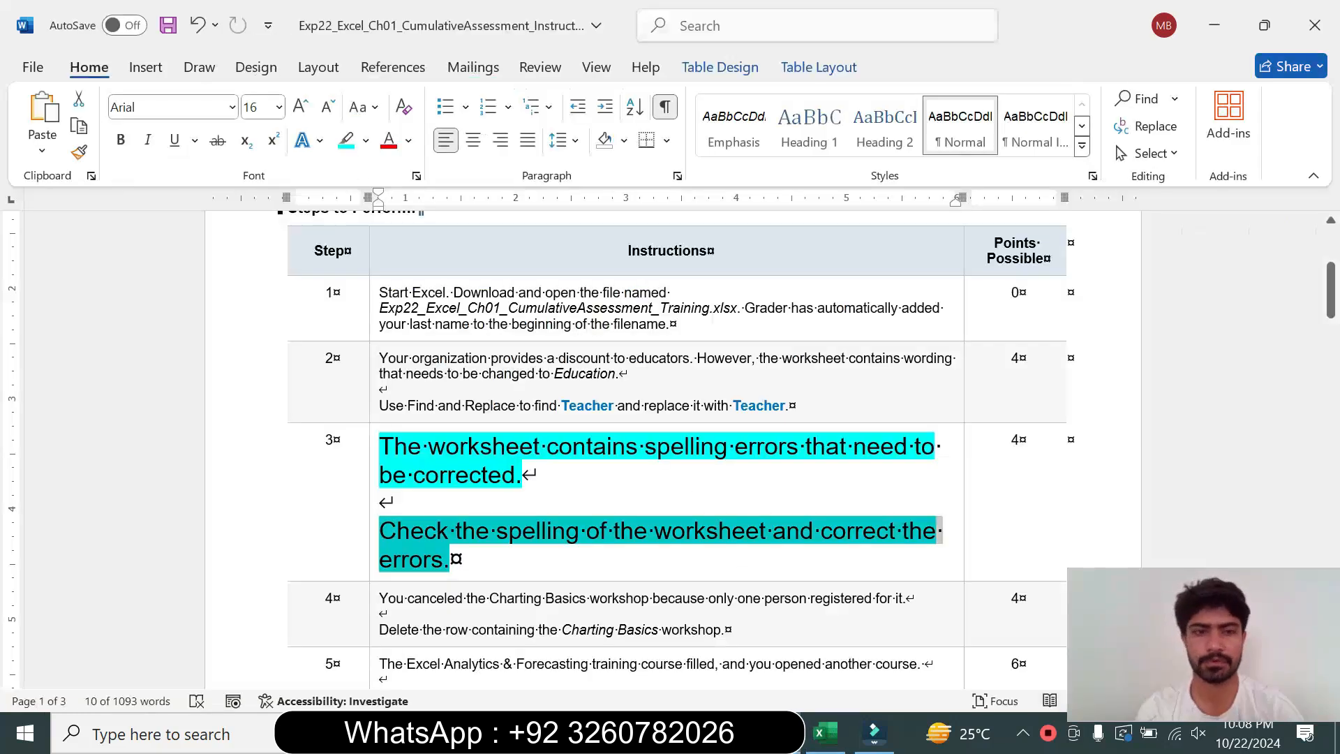
click(371, 530)
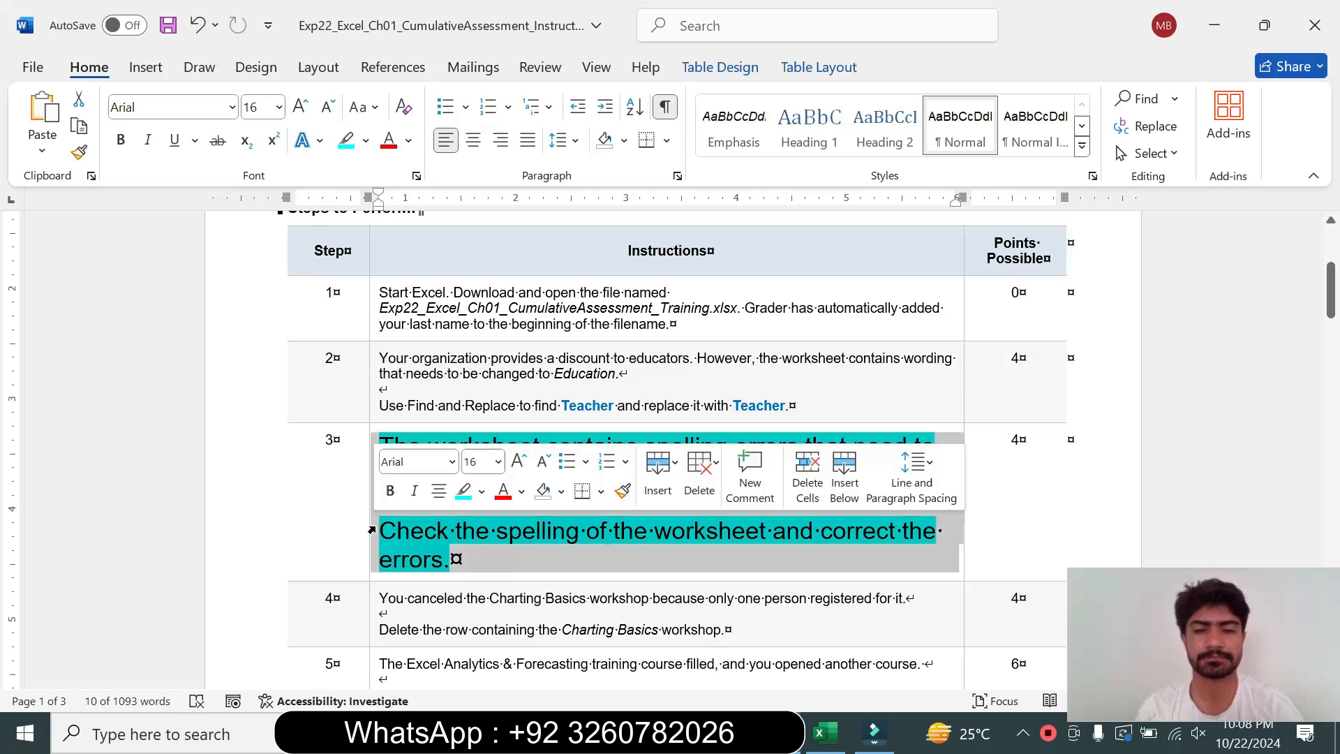
click(499, 462)
click(480, 84)
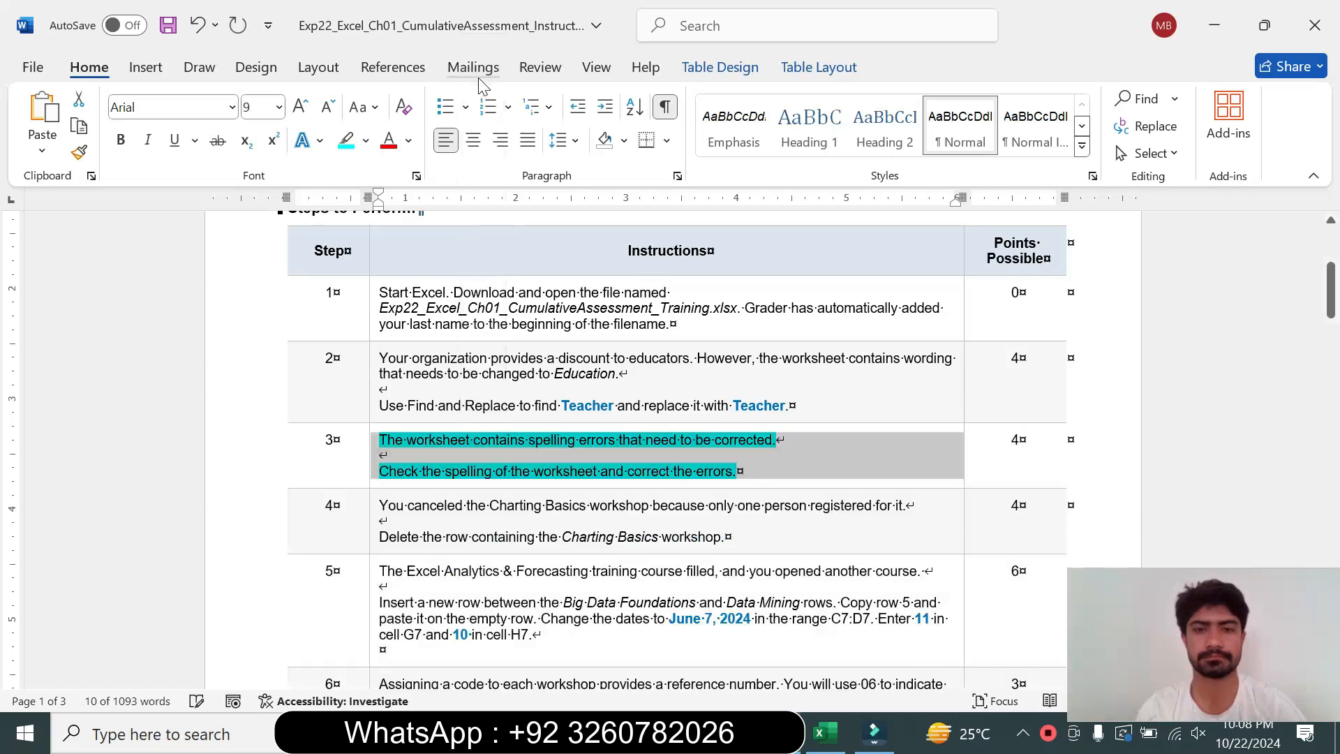
click(366, 141)
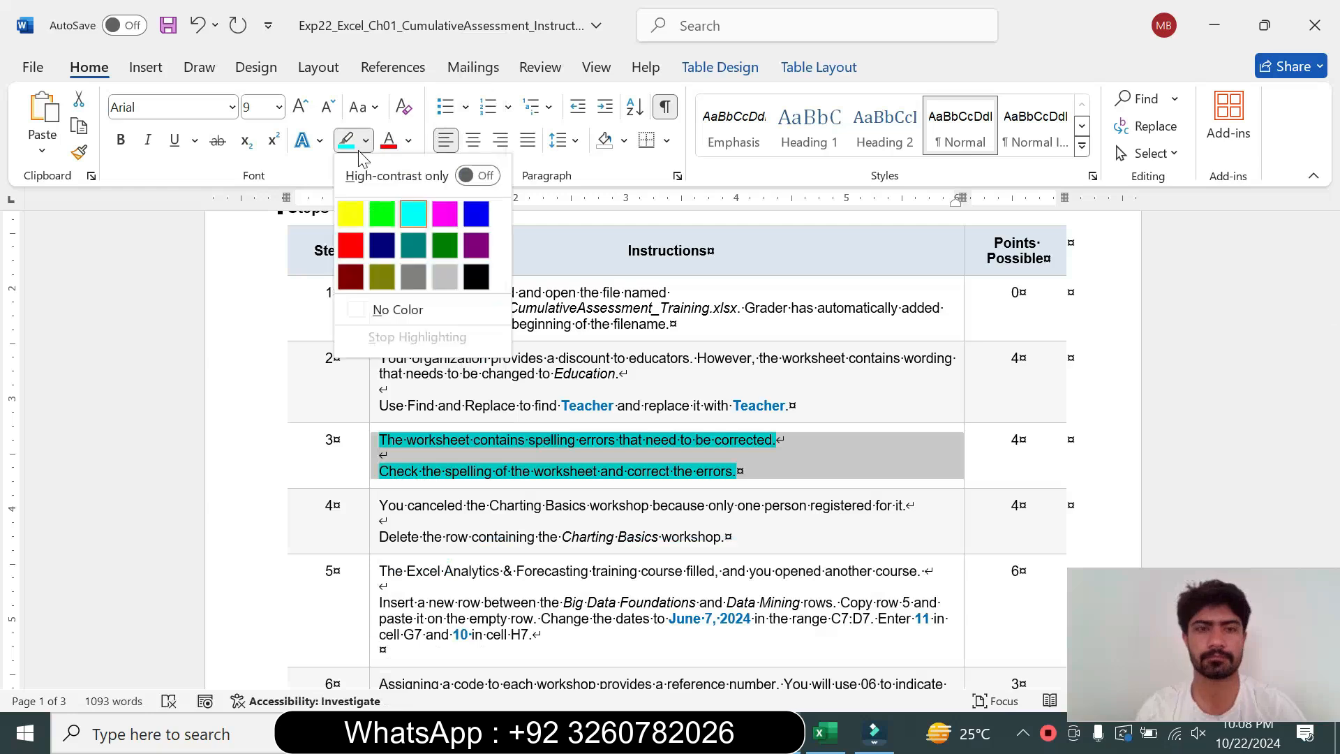
click(423, 309)
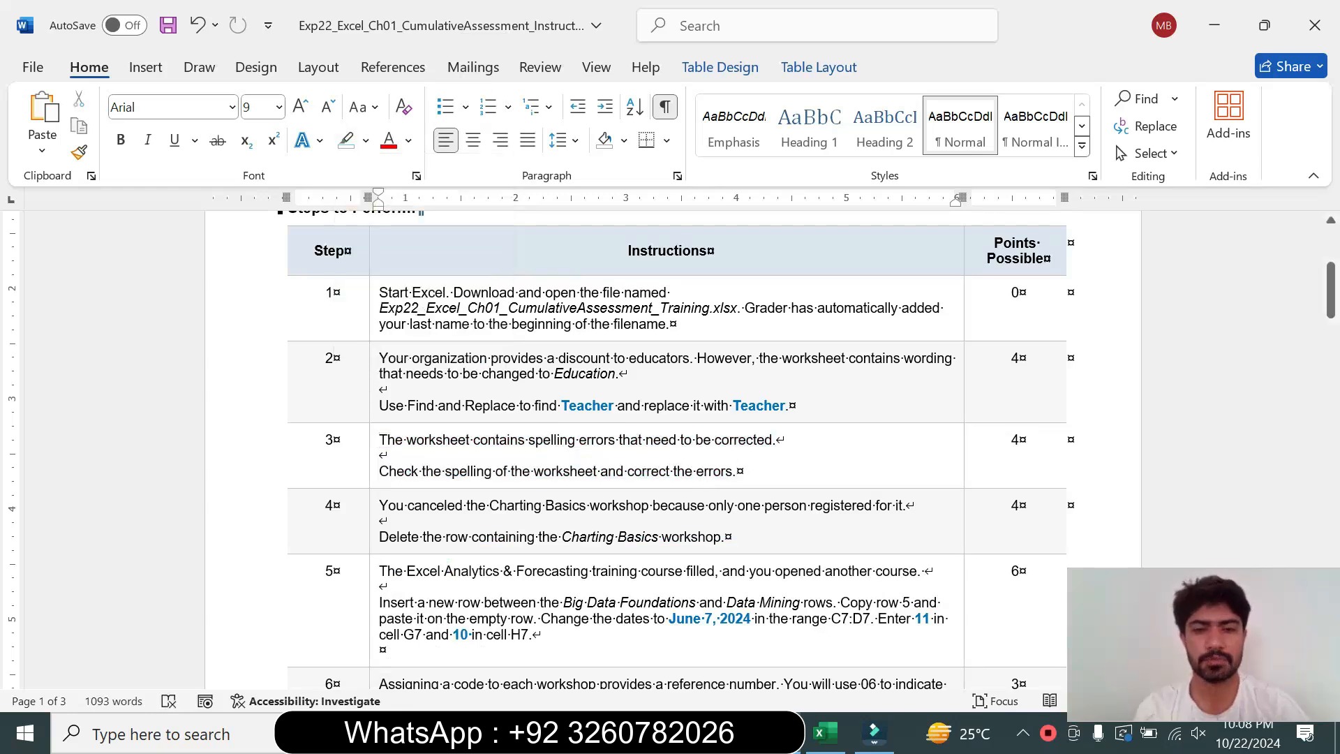
Enlarge step 4's instruction text to 18 pt and highlight it in turquoise
click(373, 543)
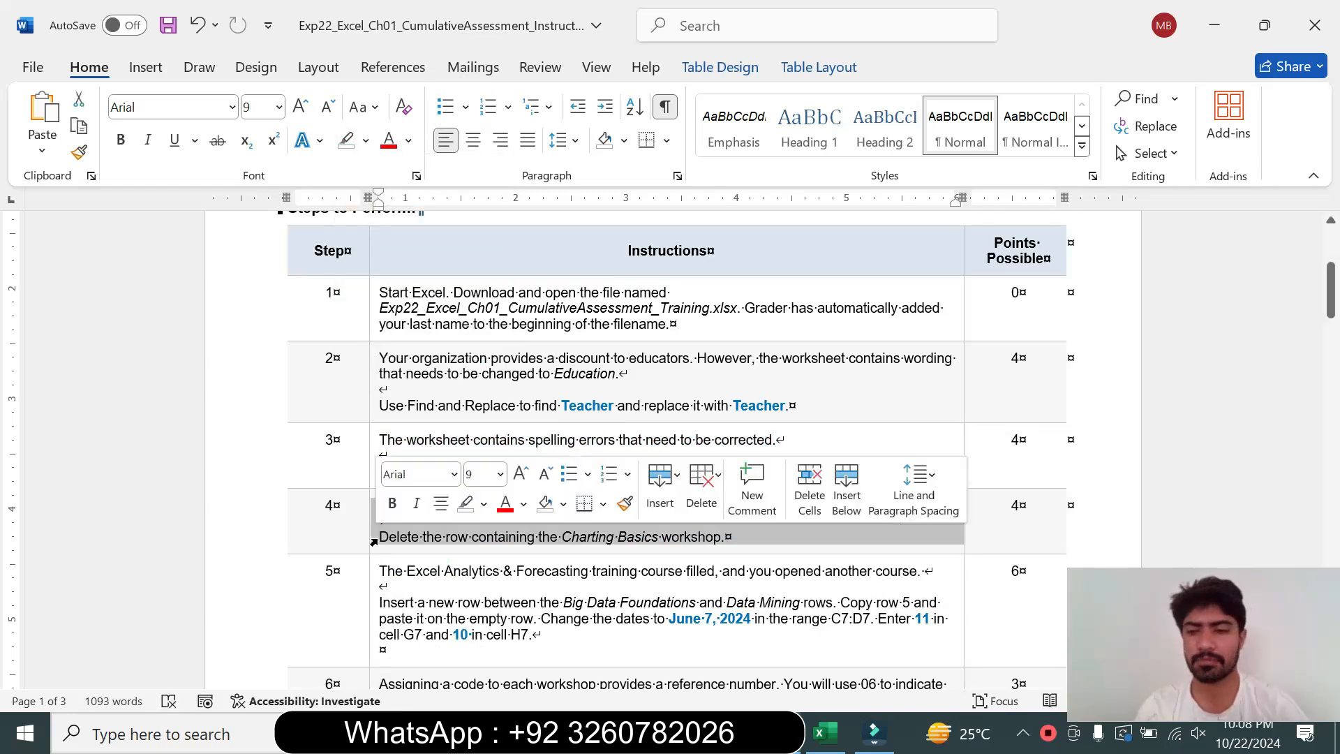
click(500, 474)
click(483, 241)
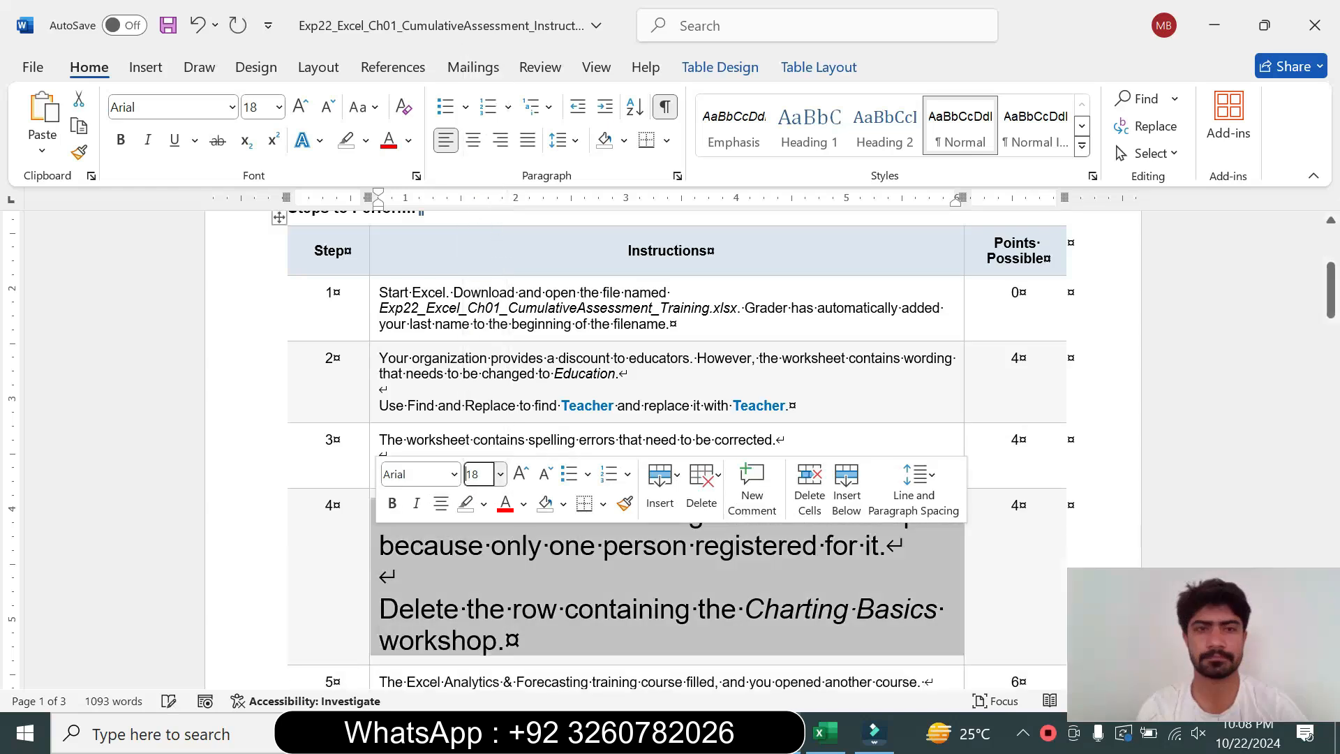
click(366, 141)
click(420, 205)
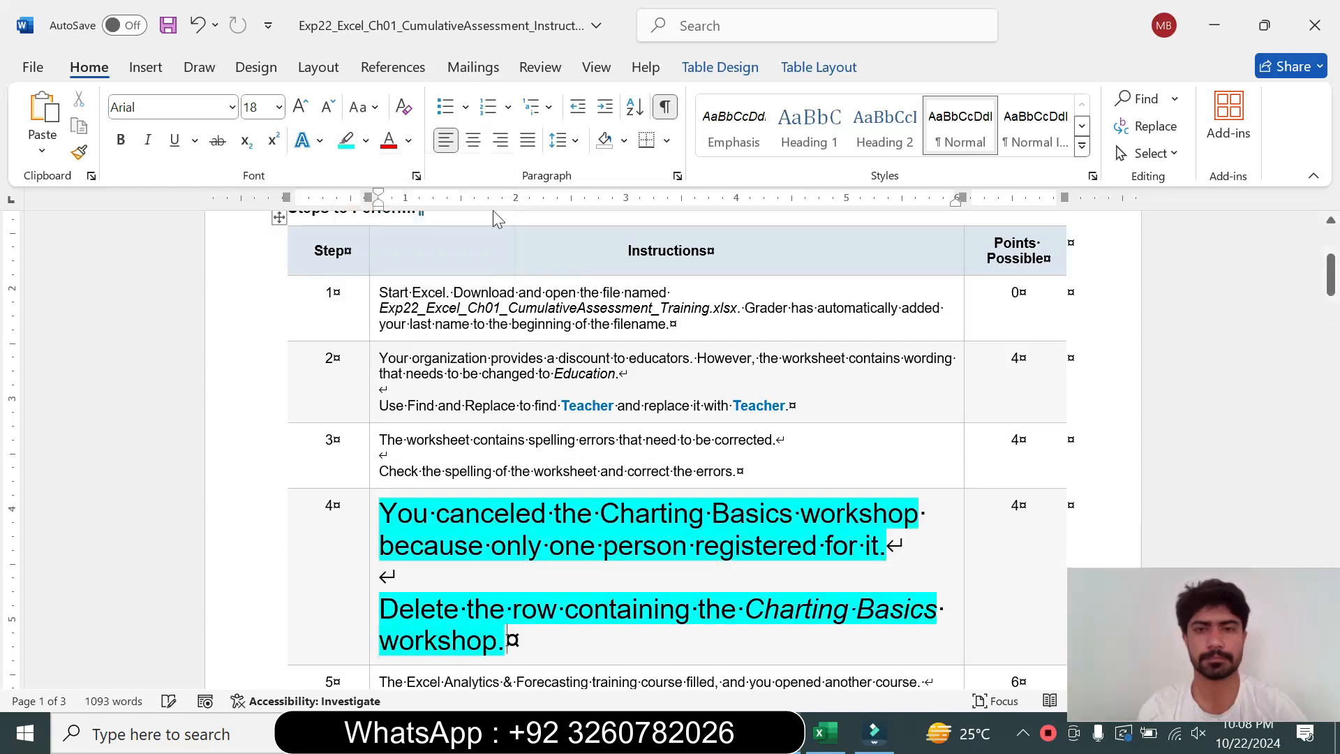
drag(1331, 289, 1332, 311)
drag(379, 294, 693, 326)
drag(866, 327, 884, 326)
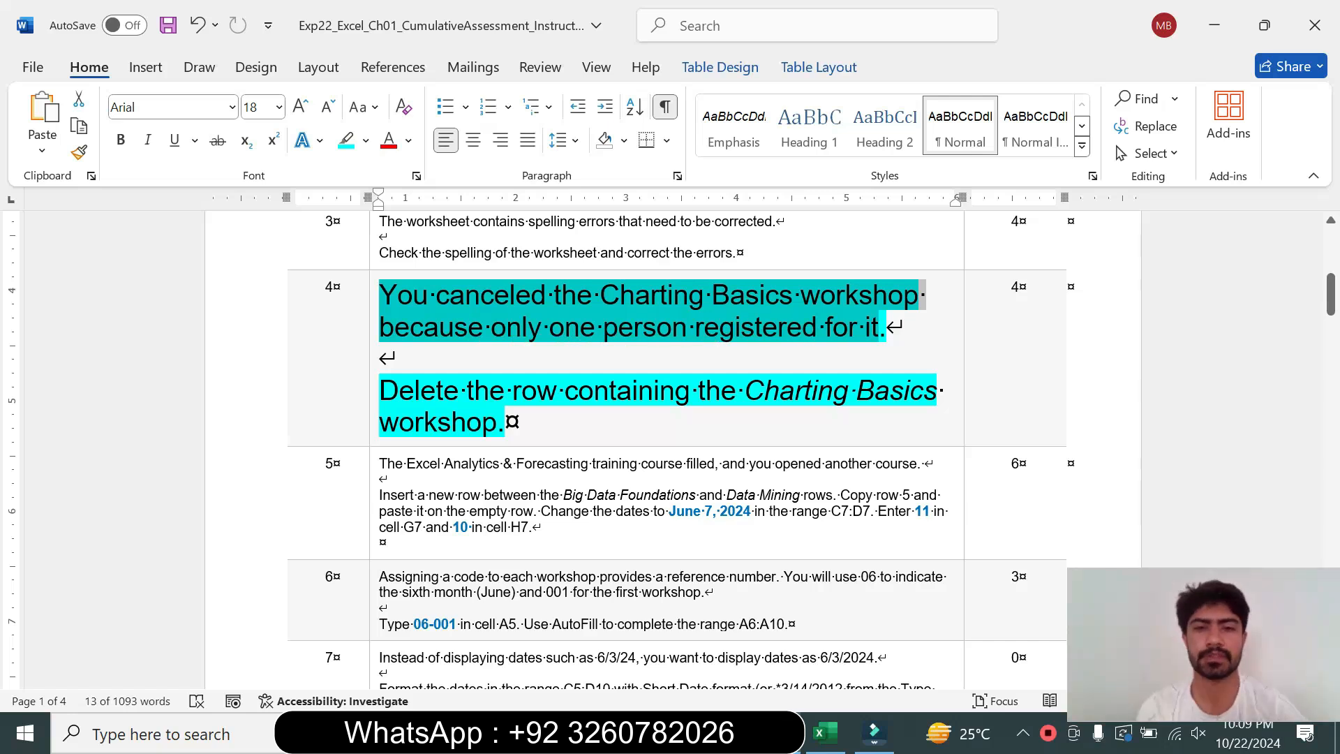
drag(381, 392, 513, 423)
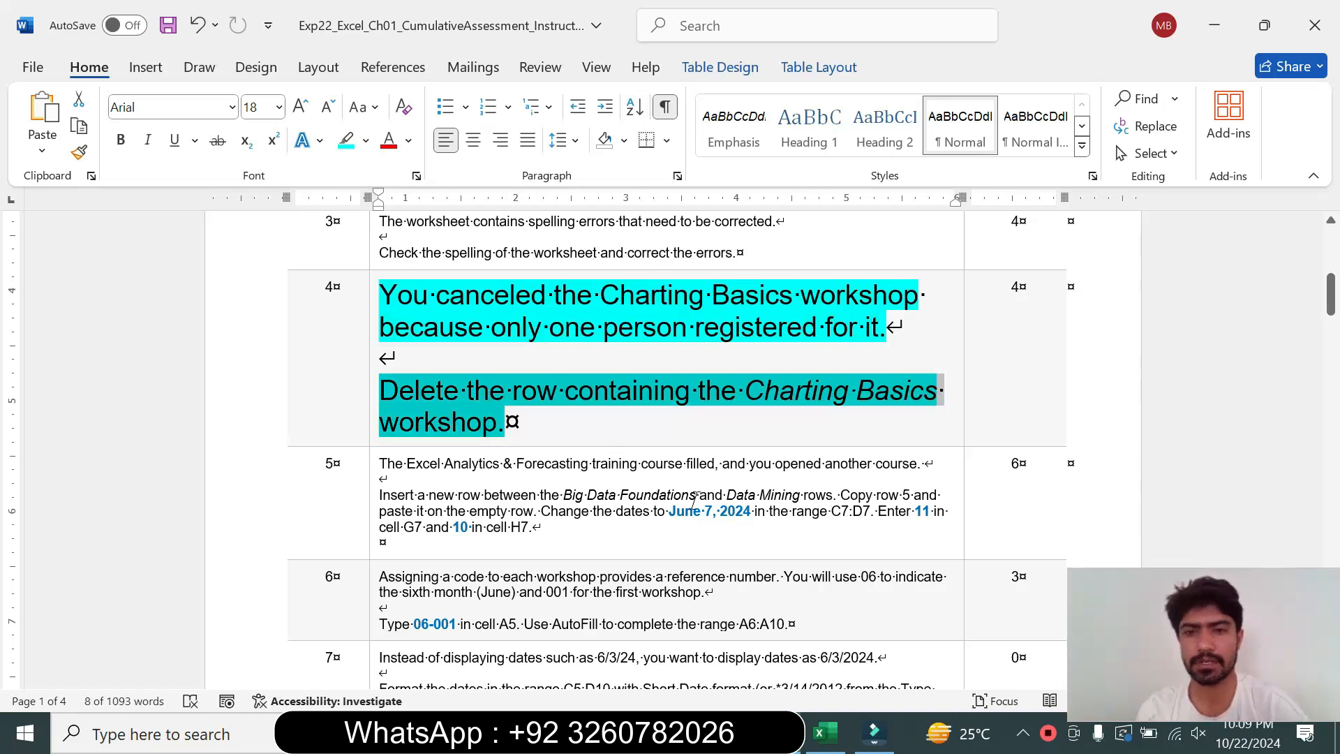
Delete worksheet row 8 containing the Charting Basics workshop
click(831, 740)
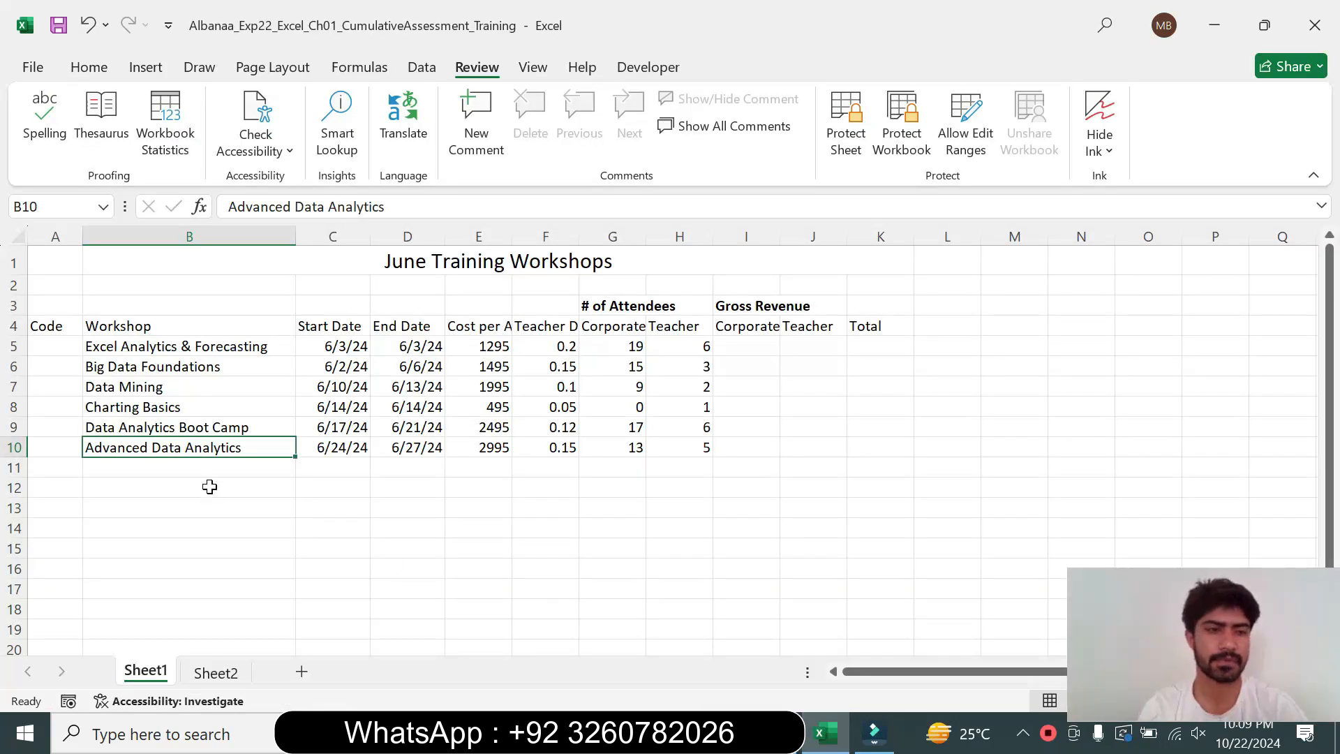
click(16, 408)
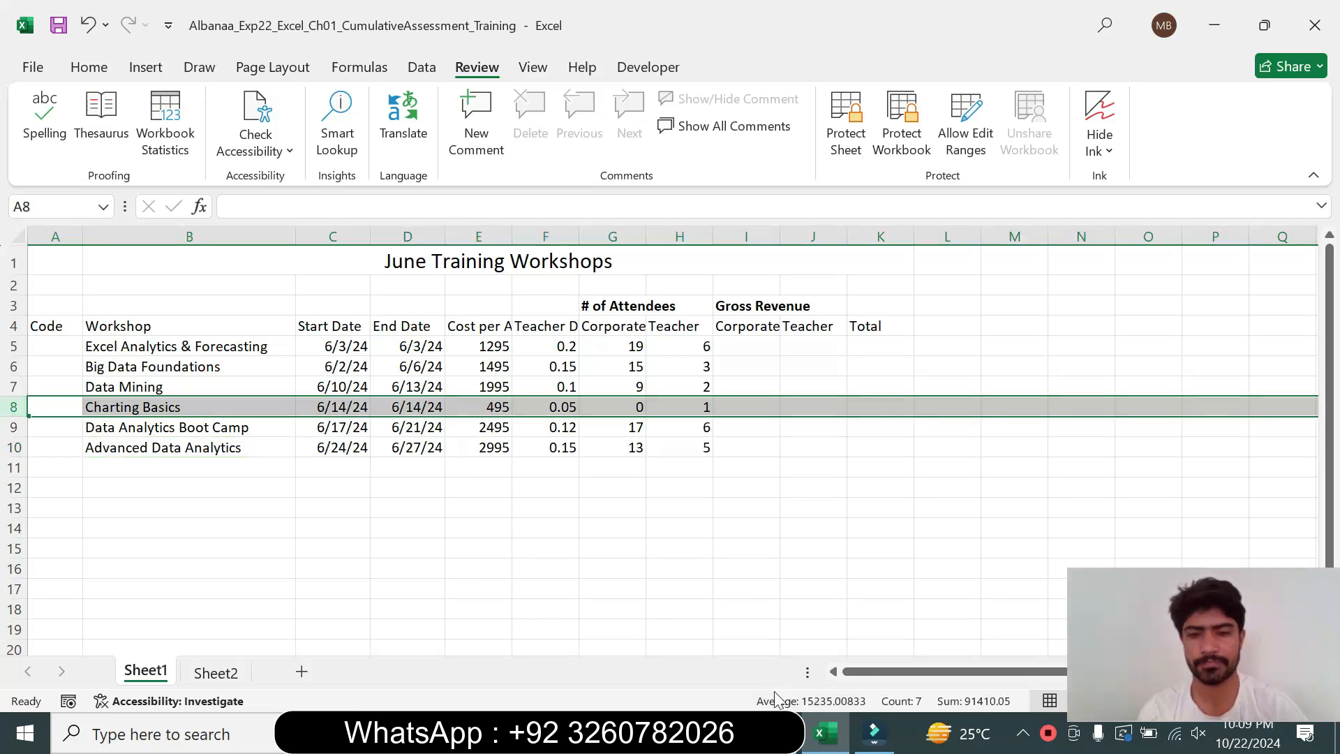
click(780, 733)
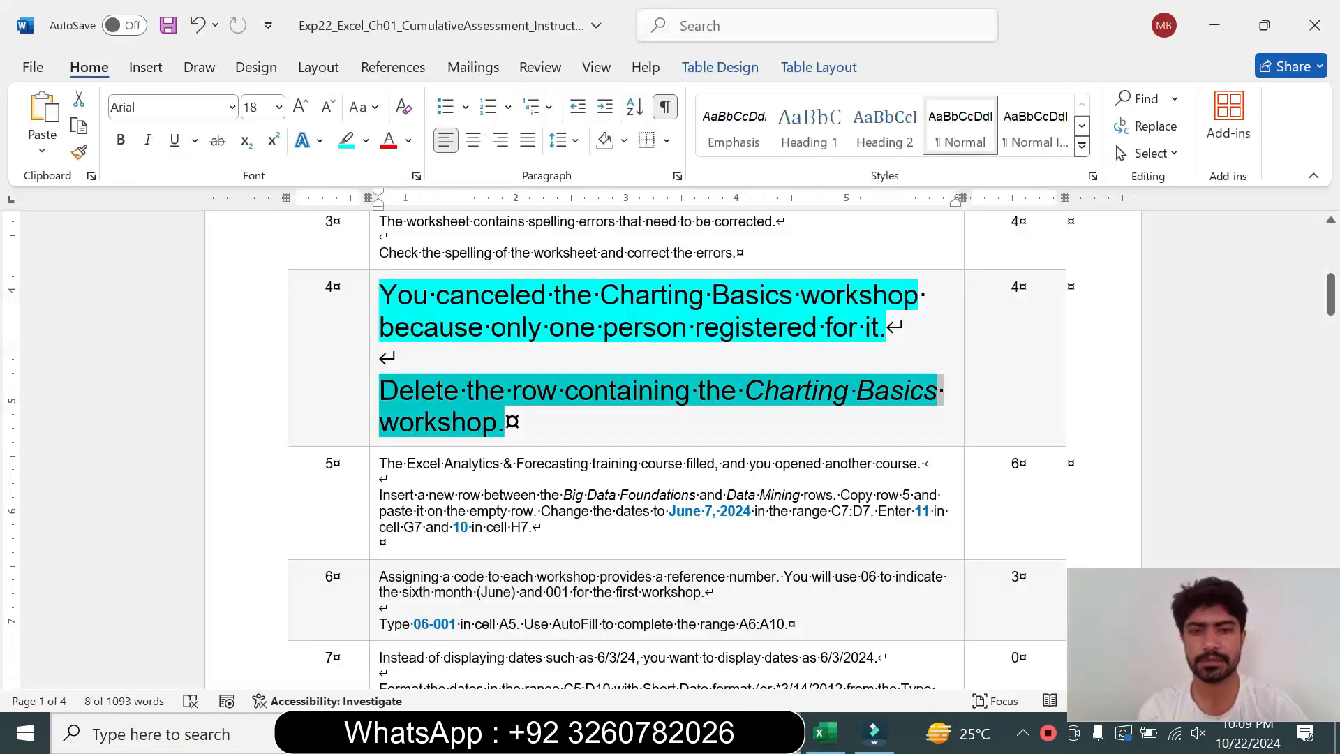
click(825, 733)
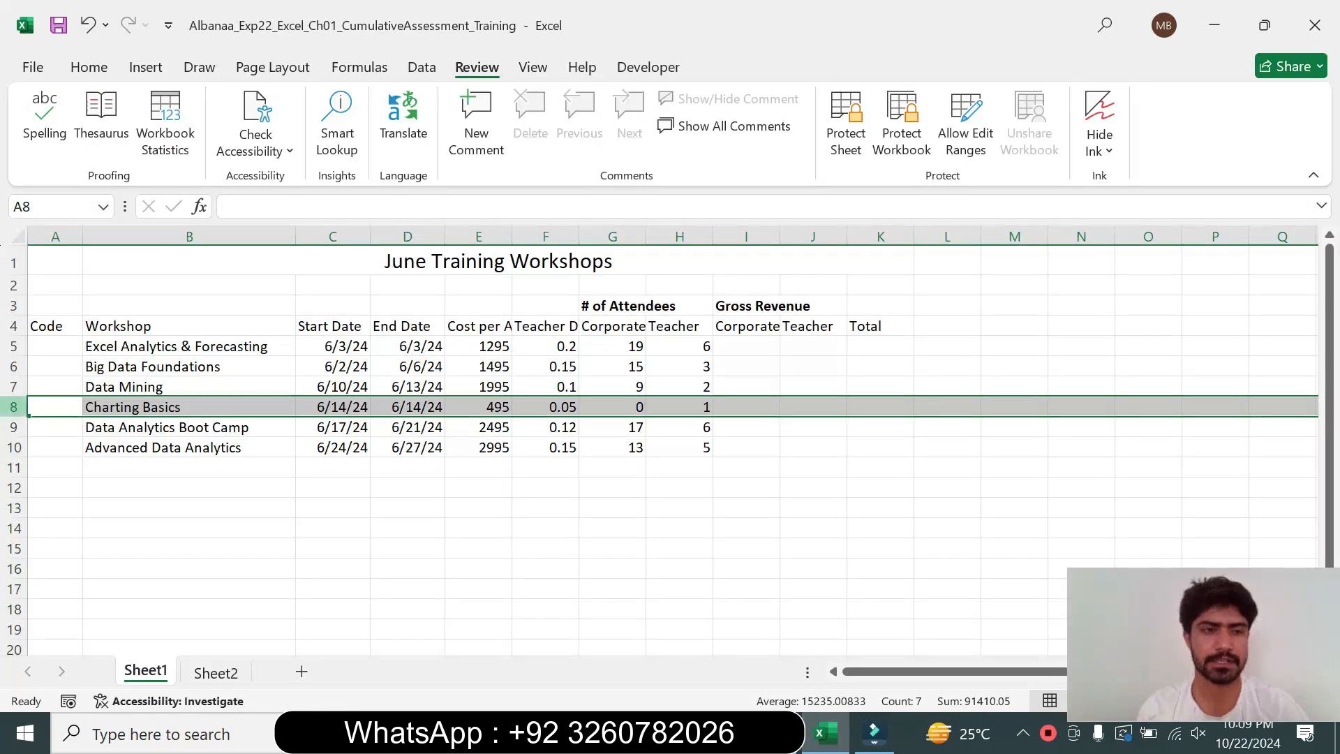
right_click(13, 407)
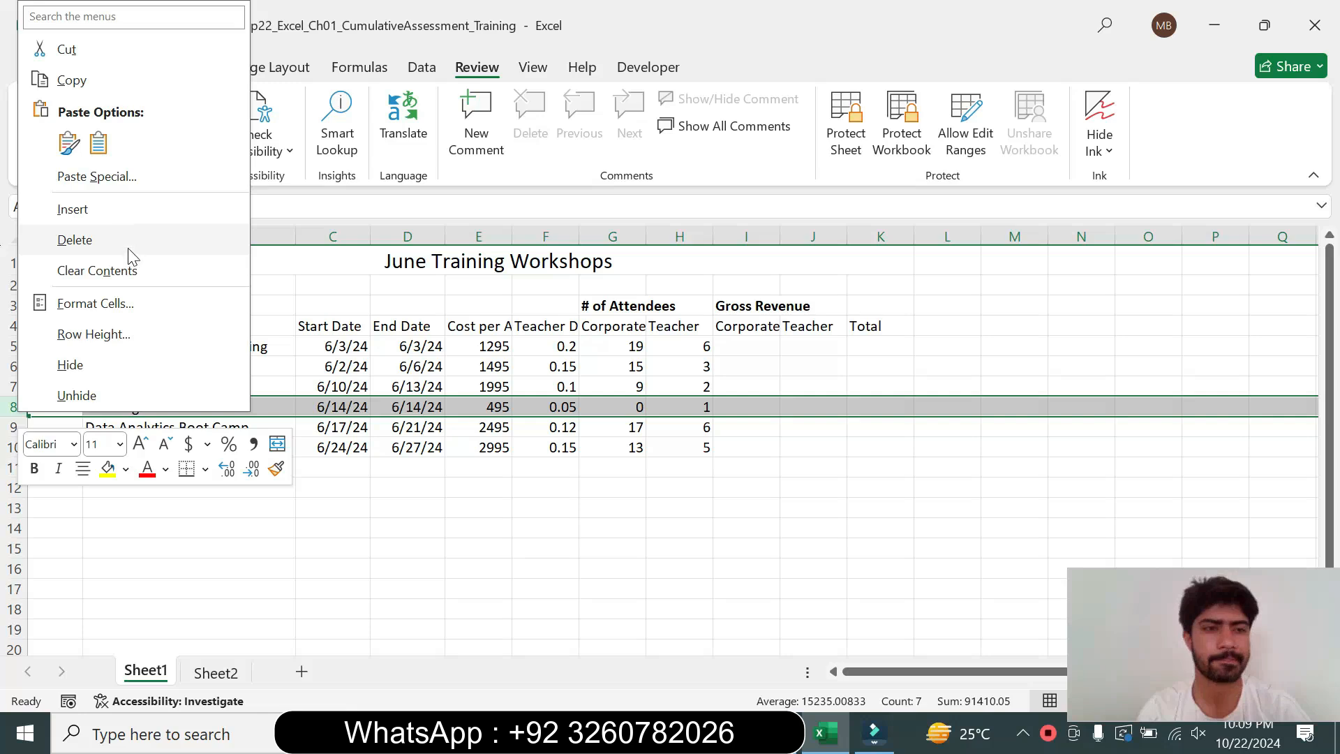
click(81, 244)
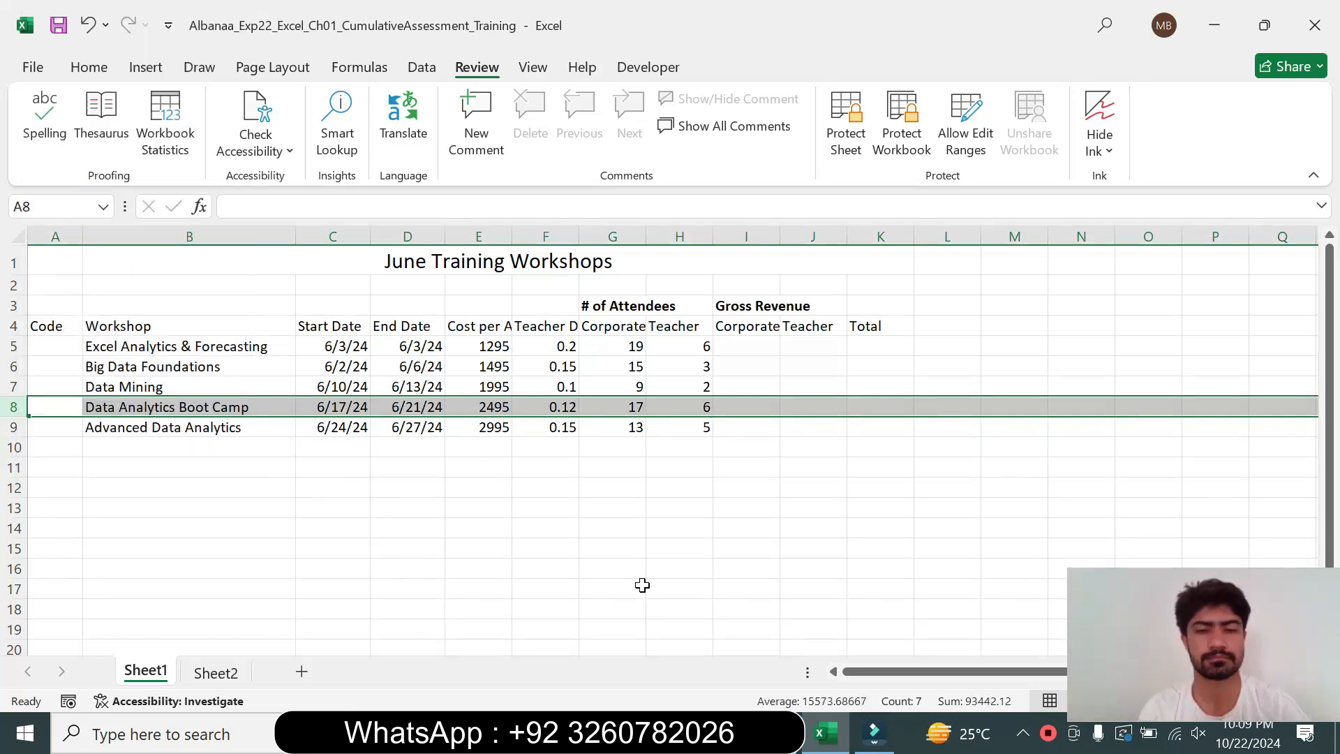
Return step 4's instruction text to 9 pt and remove its highlight
key(alt+Tab)
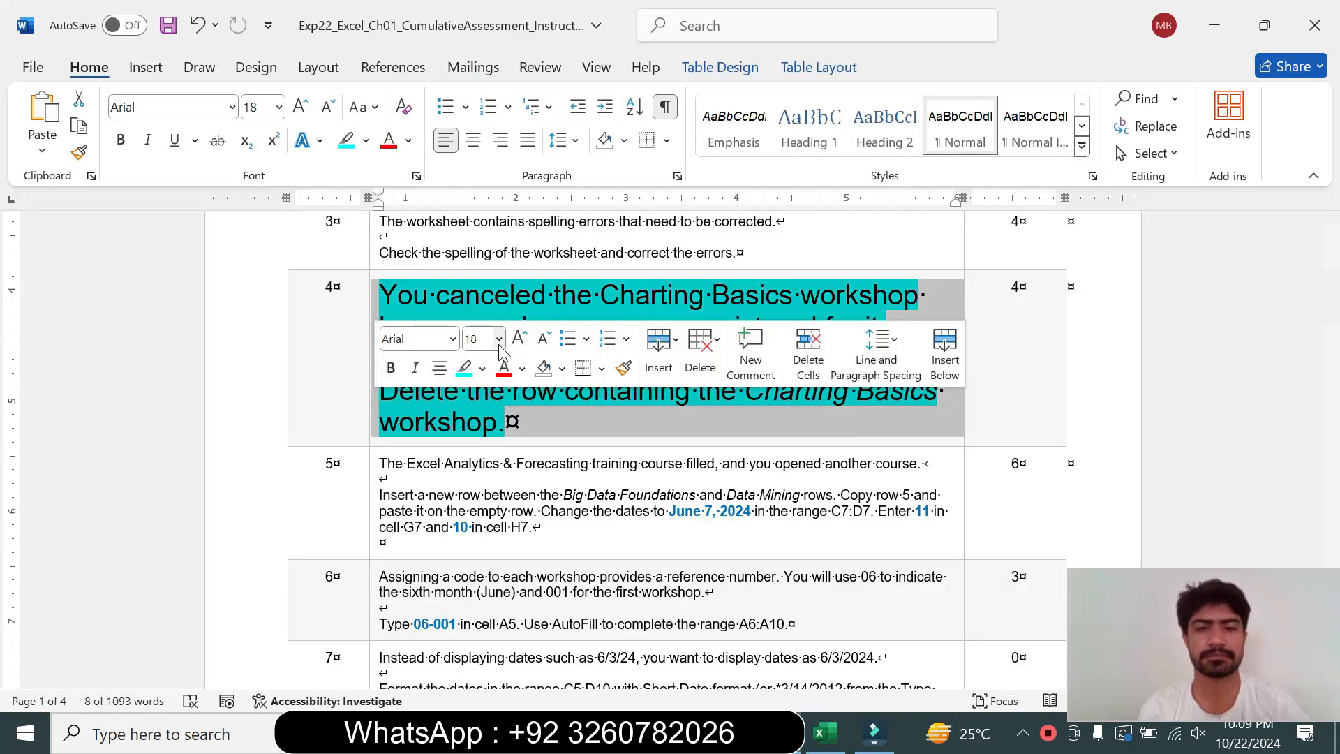
click(498, 339)
click(492, 390)
click(483, 368)
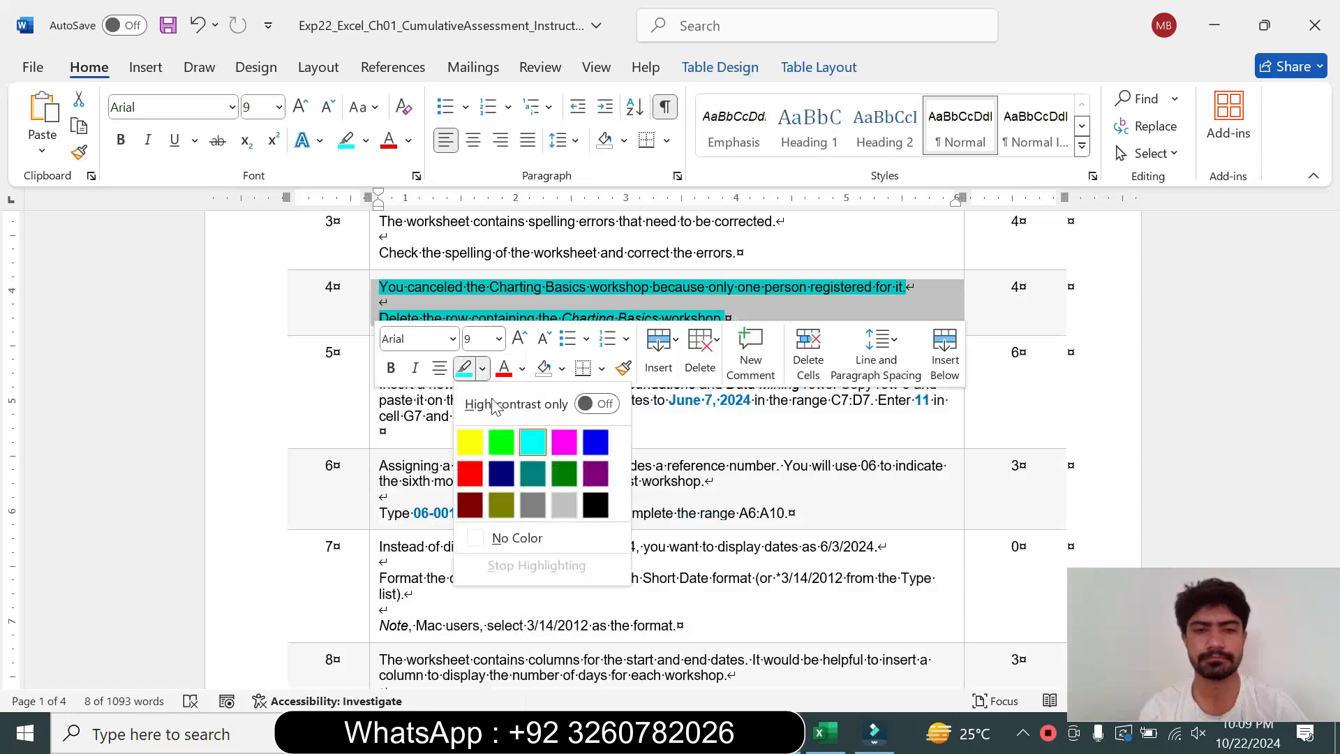
click(517, 538)
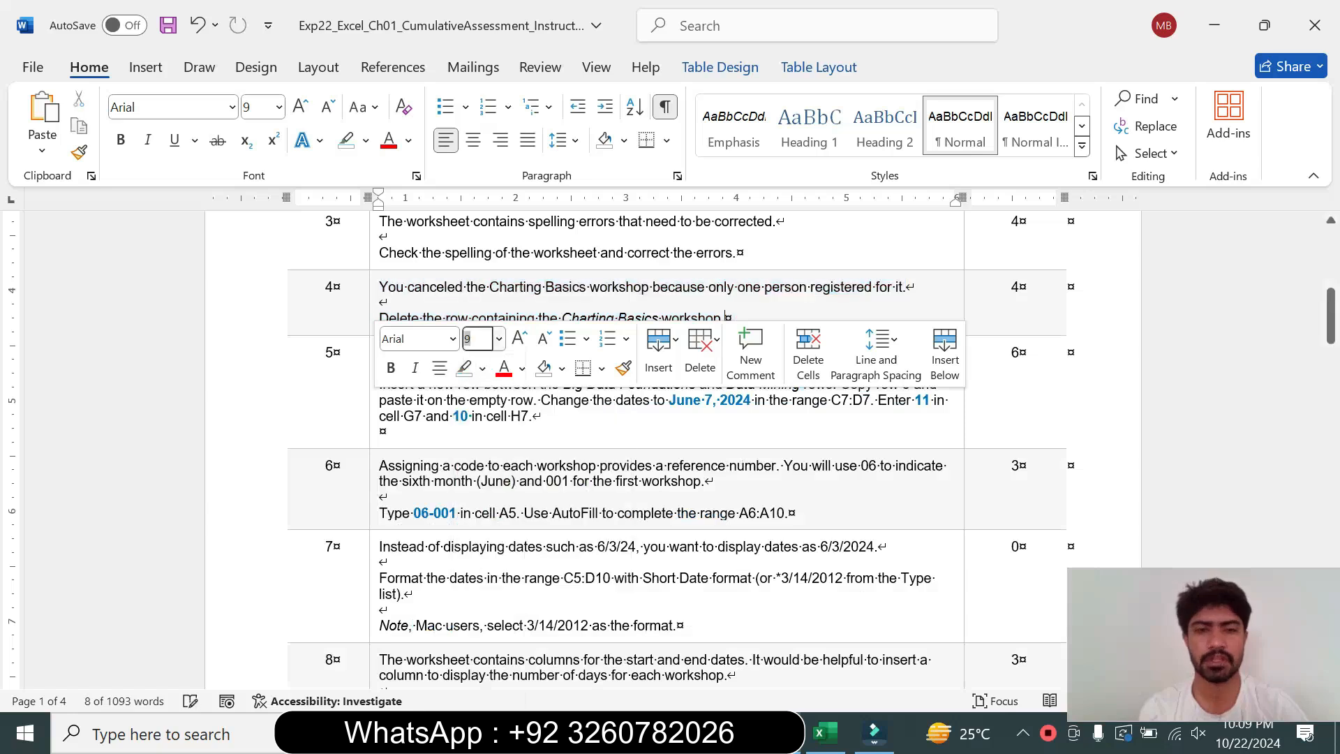
Enlarge step 5's instruction text to 16 pt and highlight it in turquoise
click(368, 436)
click(493, 375)
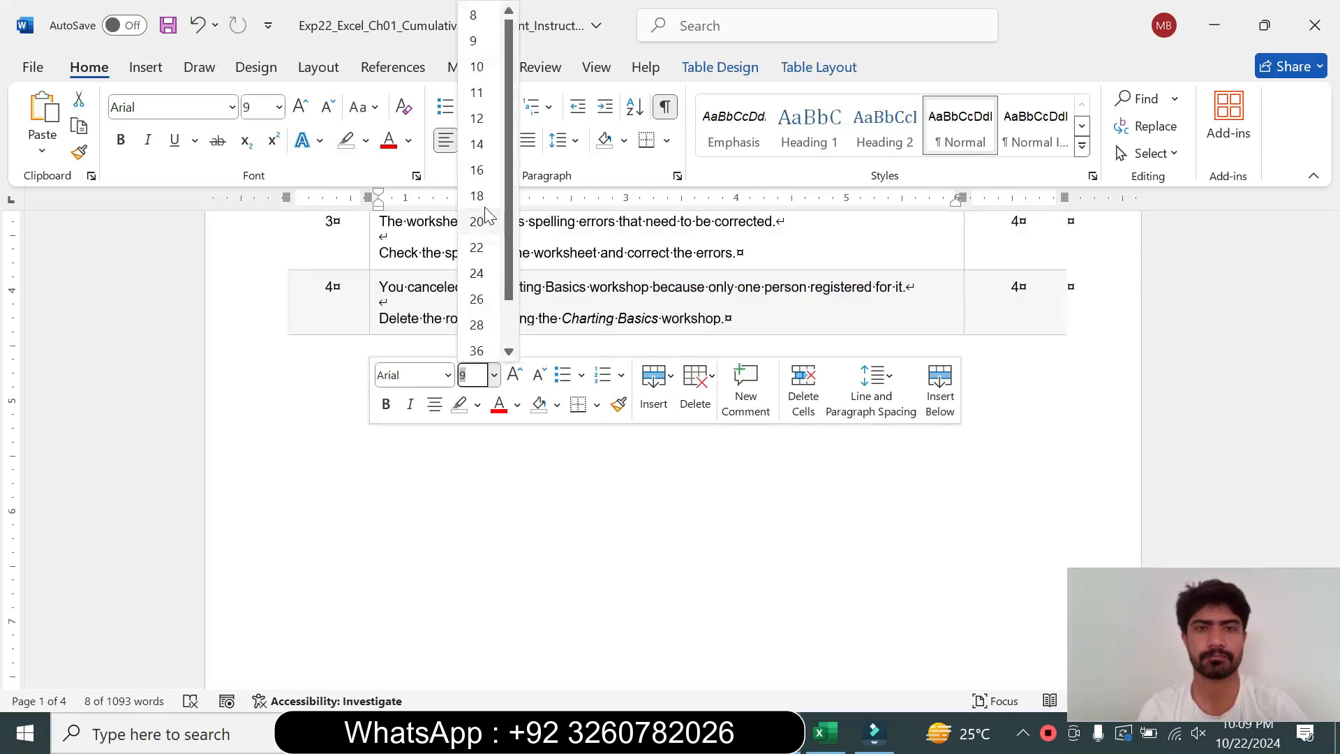
click(477, 170)
click(365, 141)
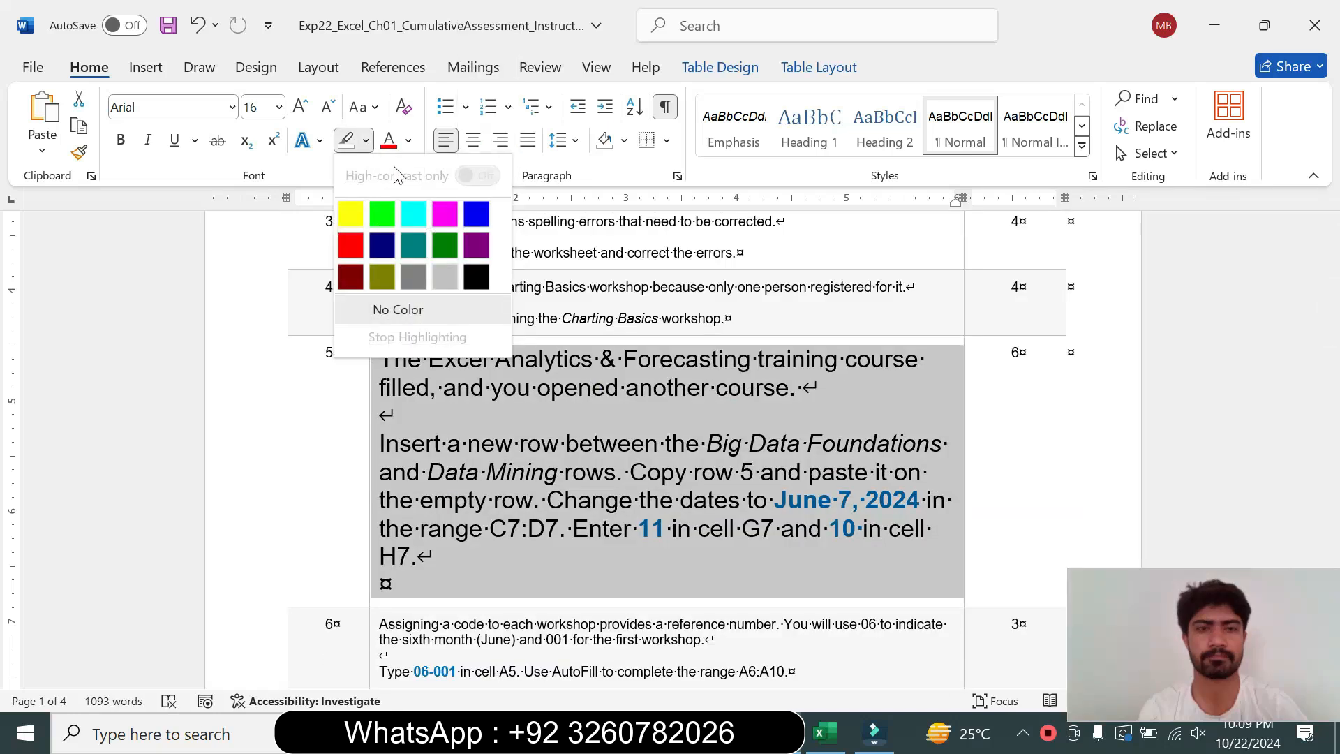
click(414, 214)
drag(379, 358, 817, 388)
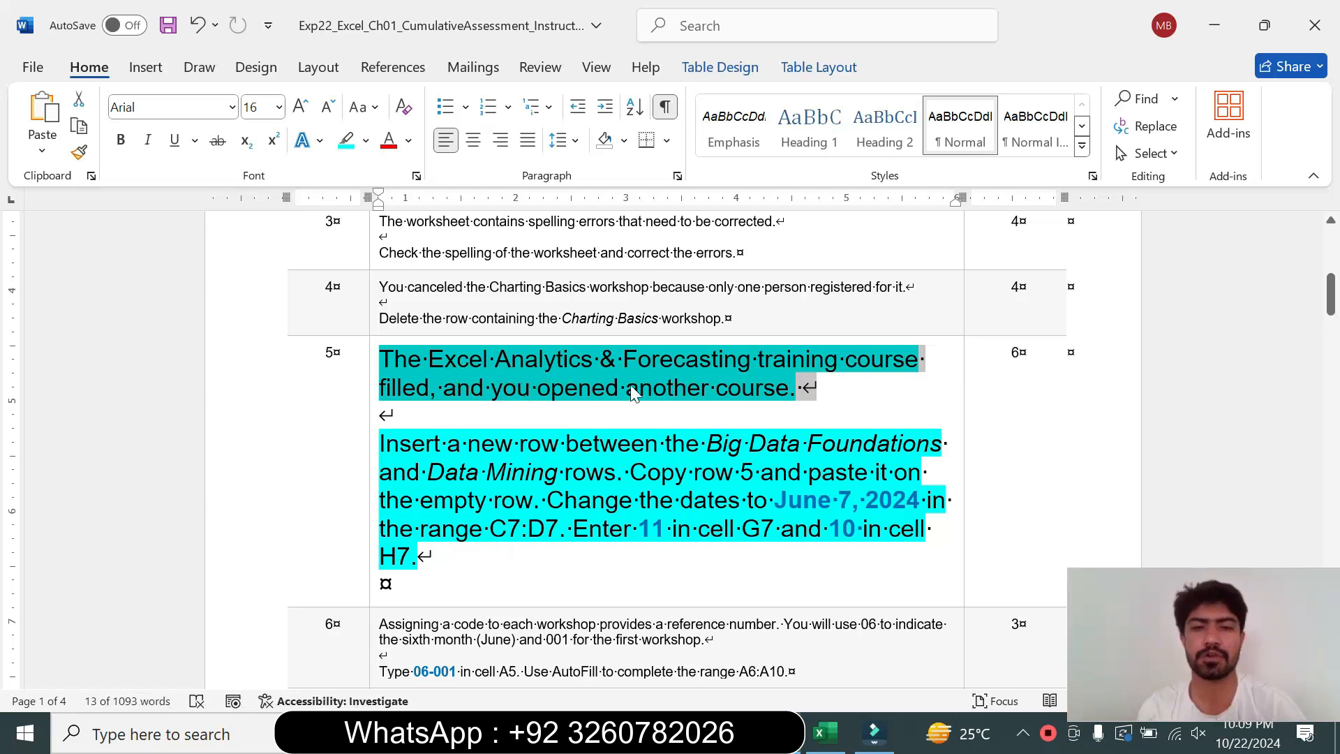
drag(379, 443, 559, 528)
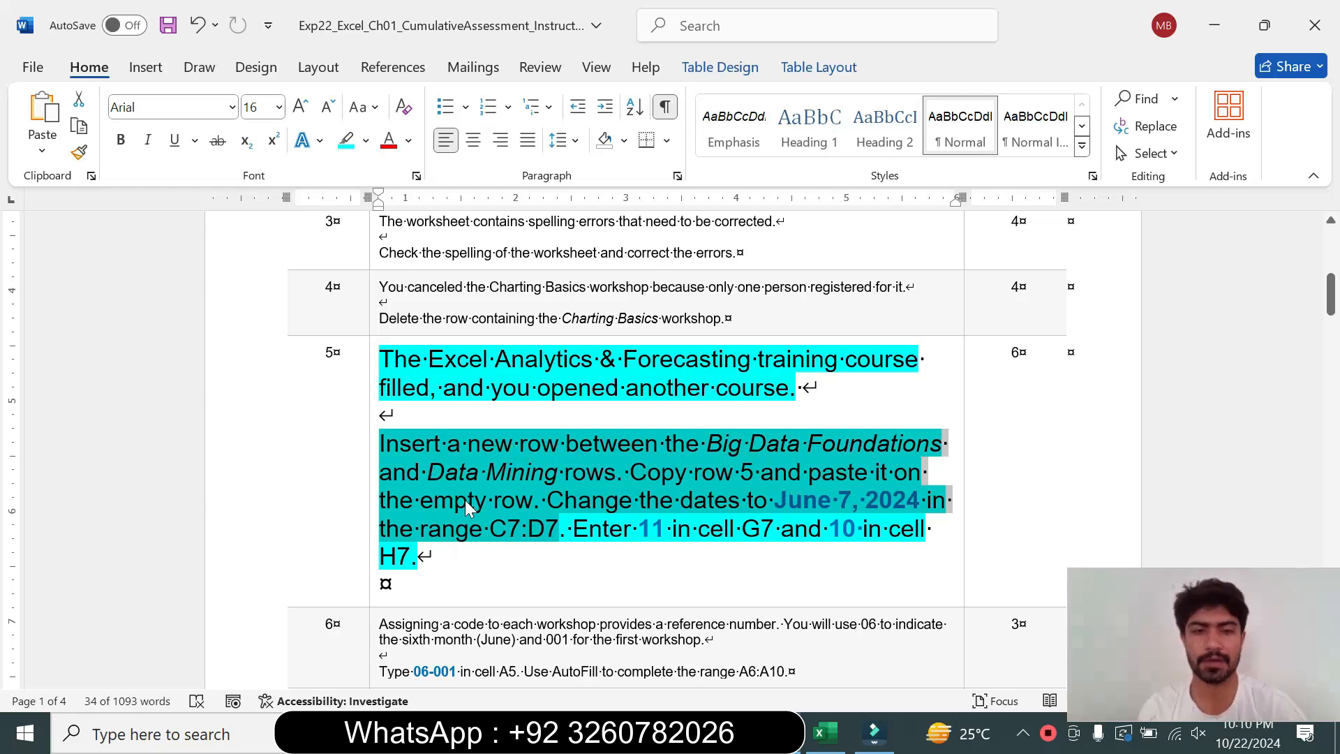
Insert a blank worksheet row between the Big Data Foundations and Data Mining rows, as row 7
click(660, 509)
drag(467, 444, 808, 447)
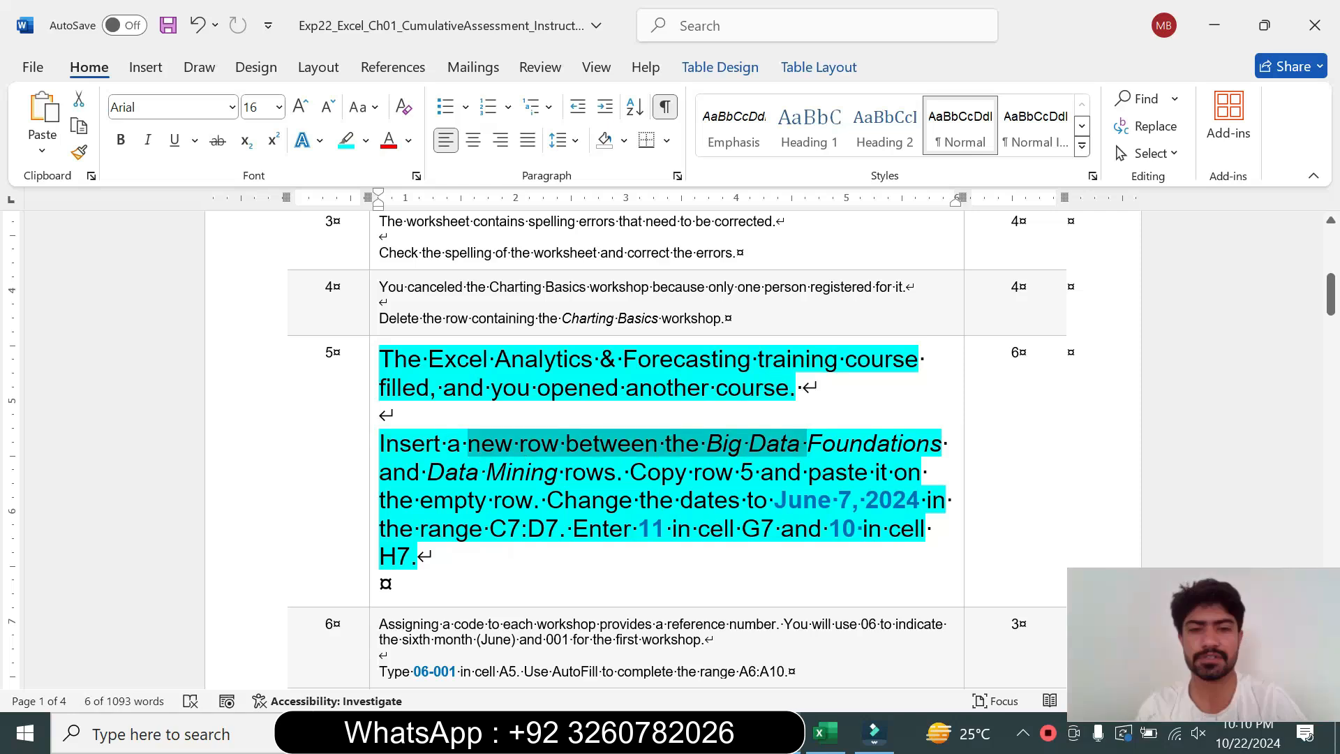
click(825, 733)
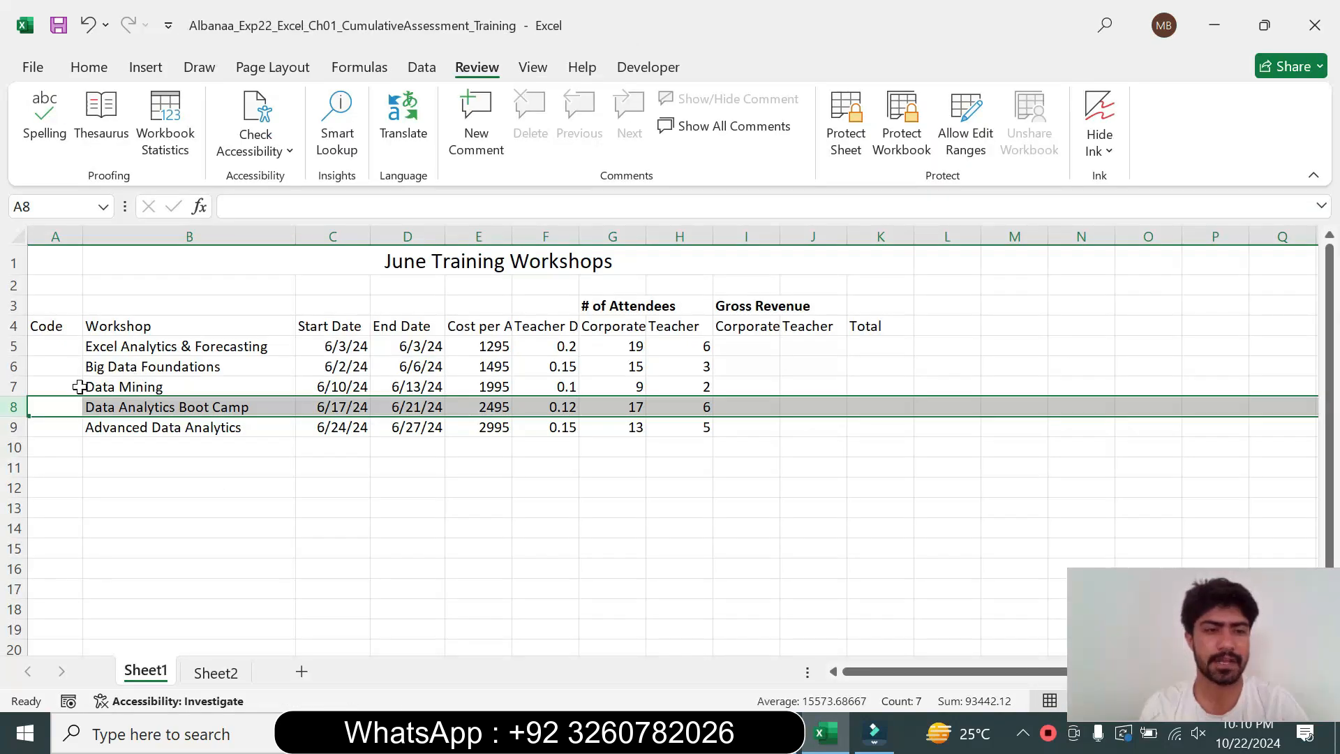
click(14, 386)
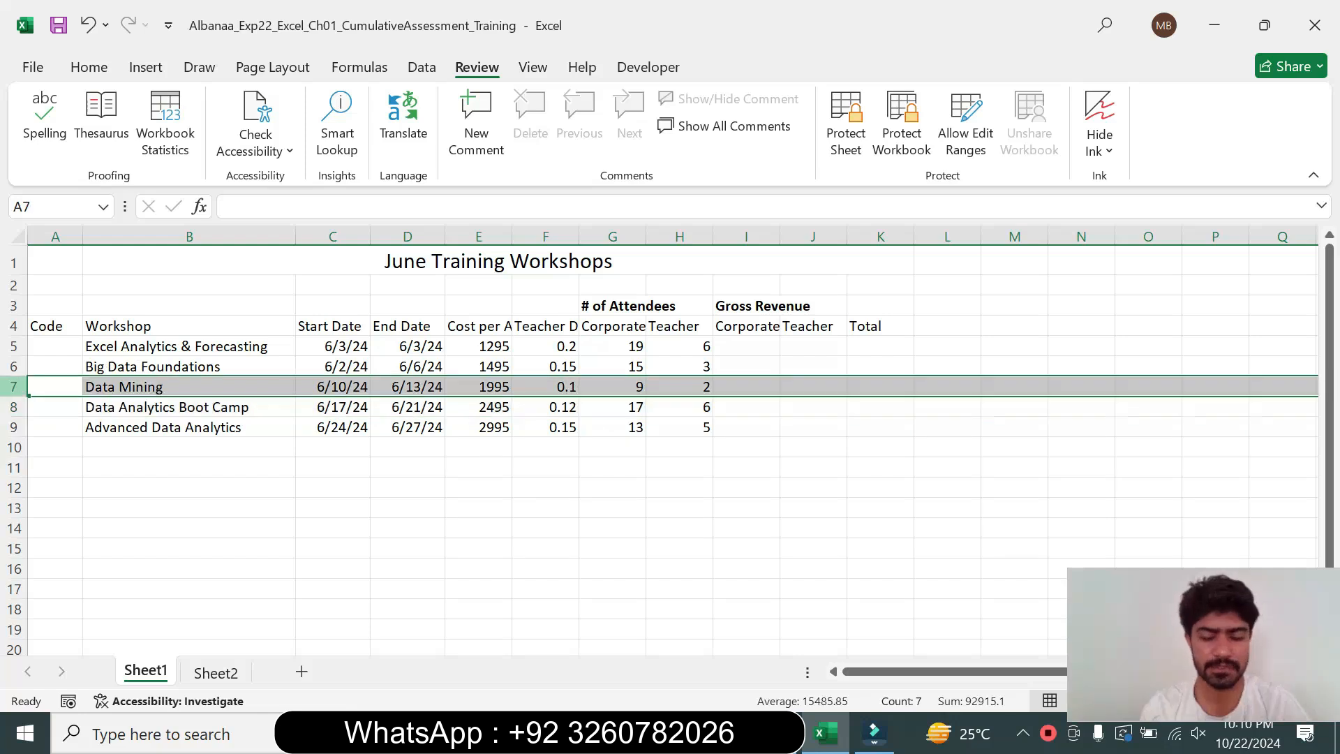
right_click(14, 386)
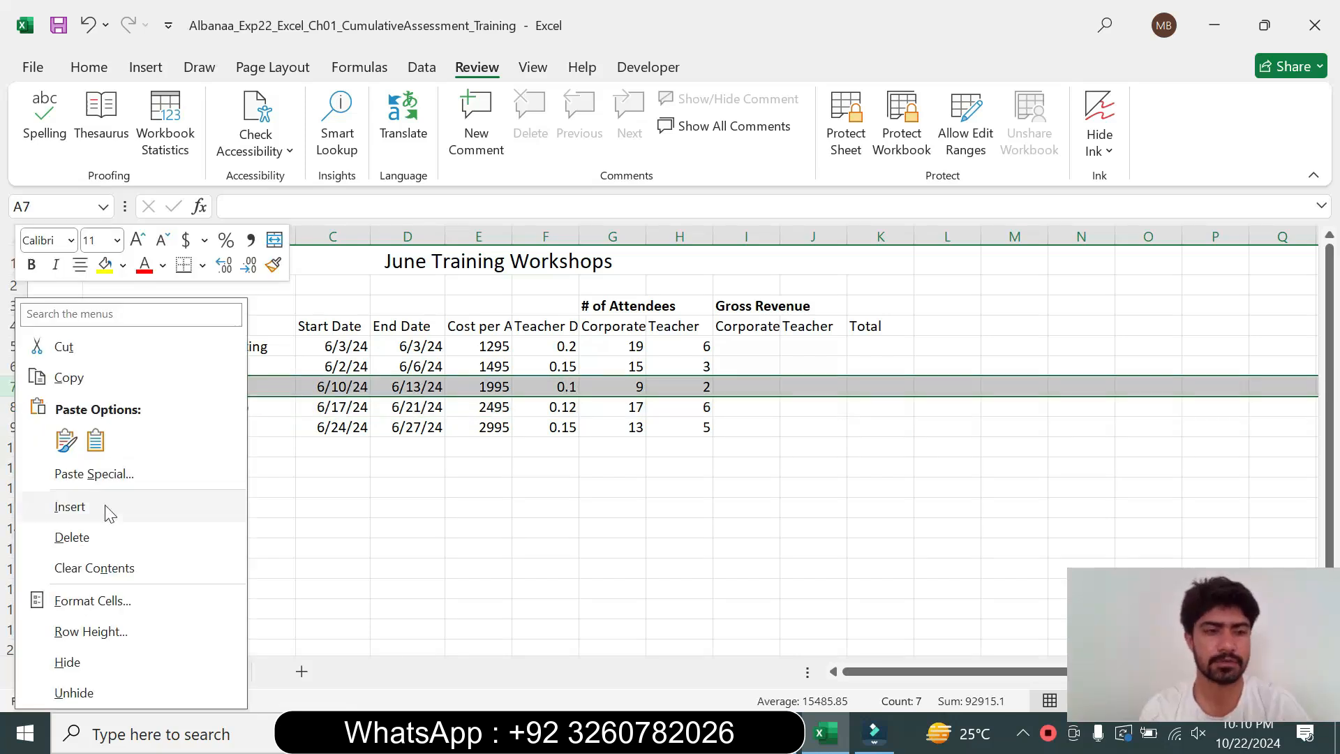
click(117, 520)
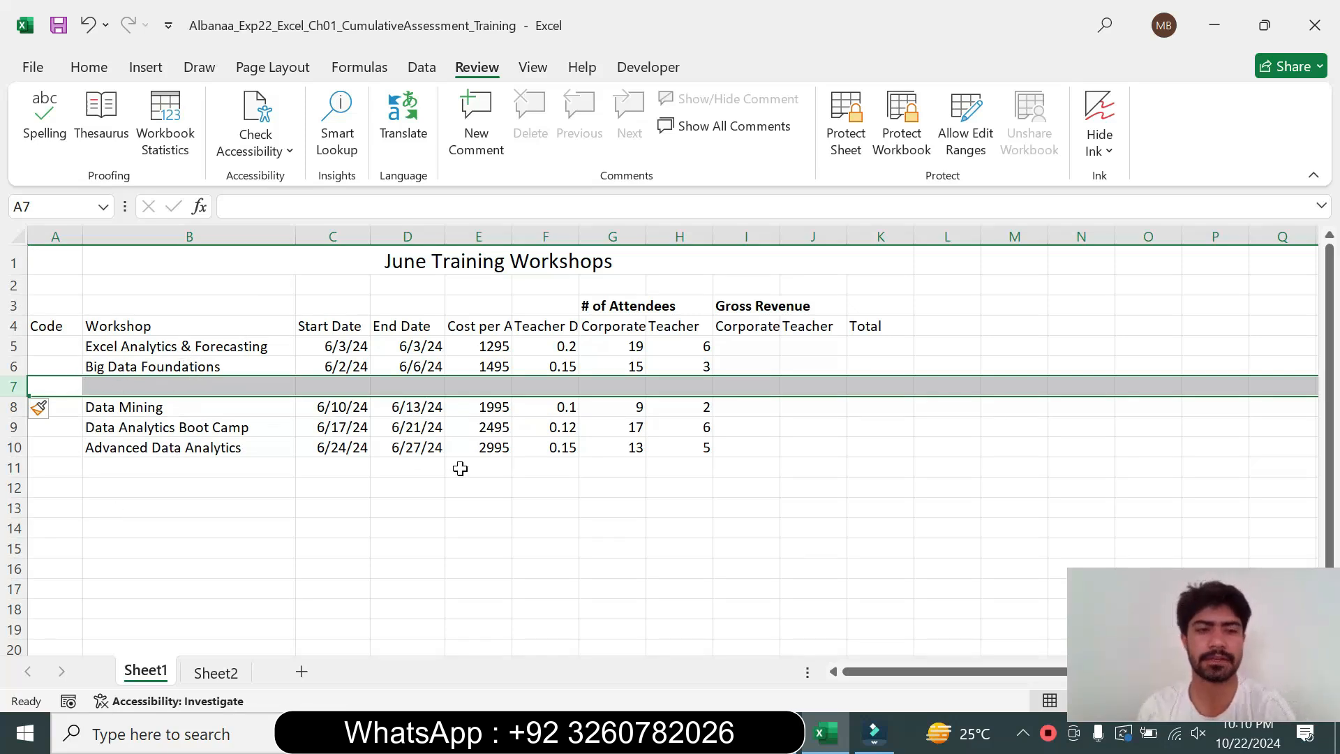
Copy worksheet row 5 (Excel Analytics & Forecasting) and paste it onto the empty row 7
click(783, 731)
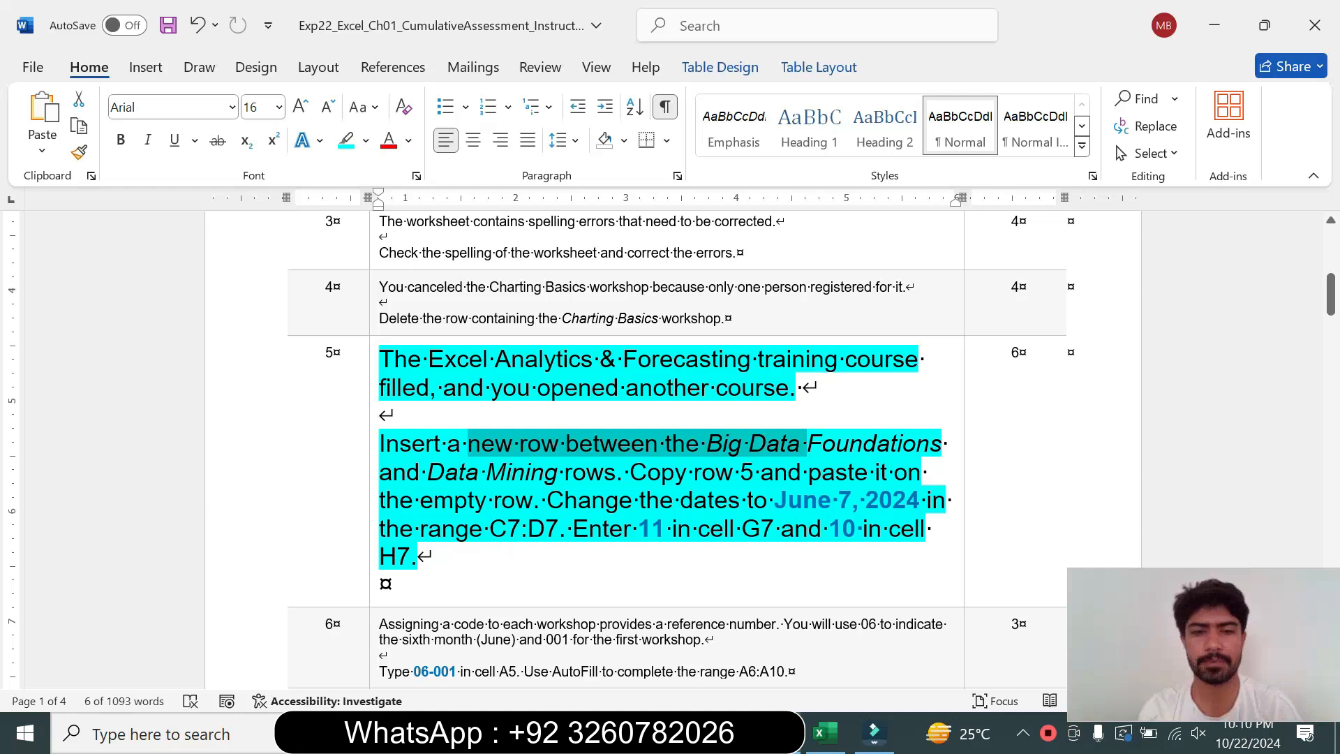
drag(627, 472, 804, 471)
click(825, 732)
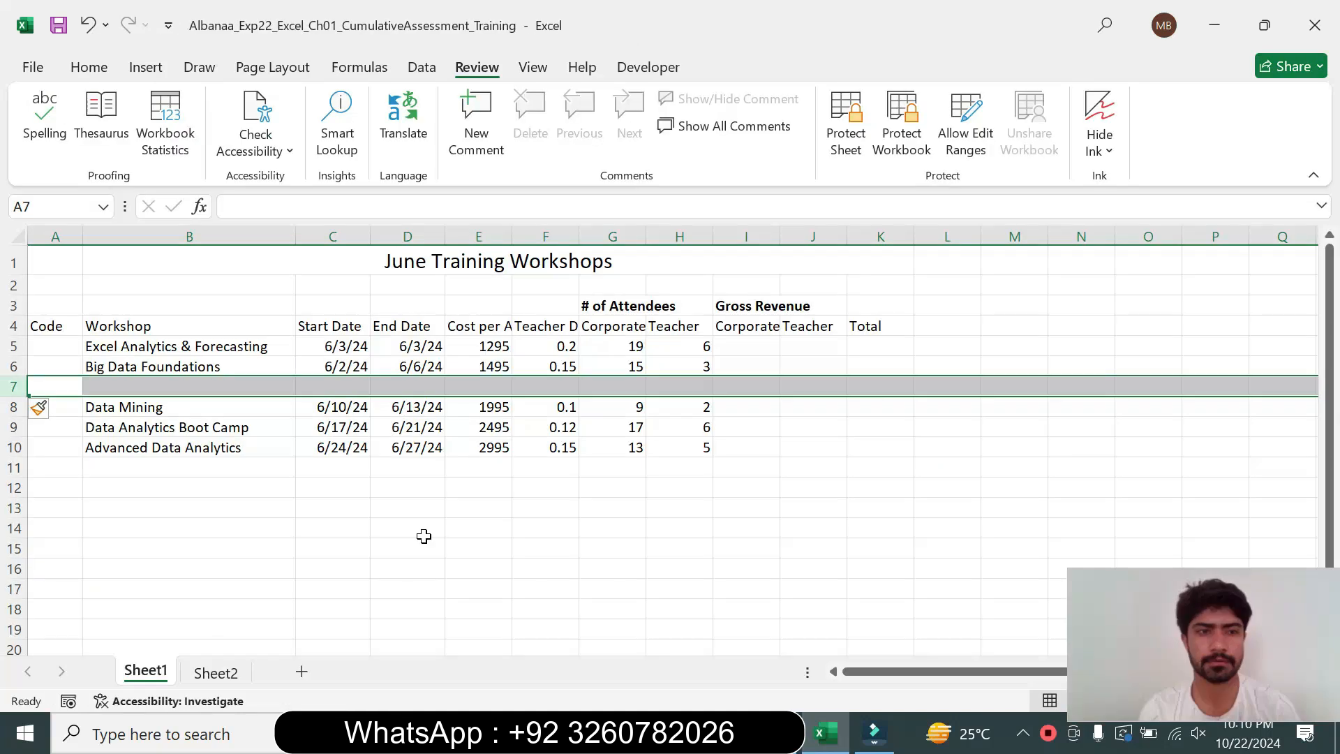
click(13, 346)
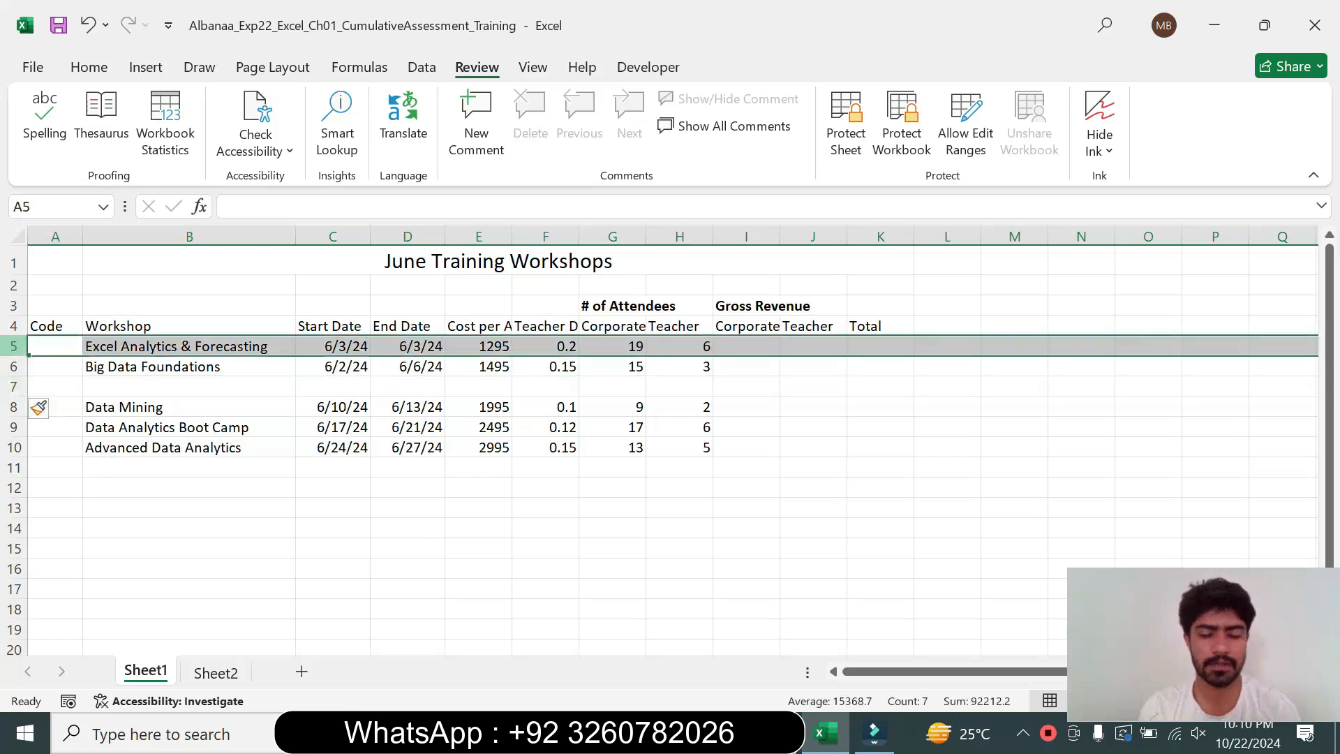
right_click(14, 346)
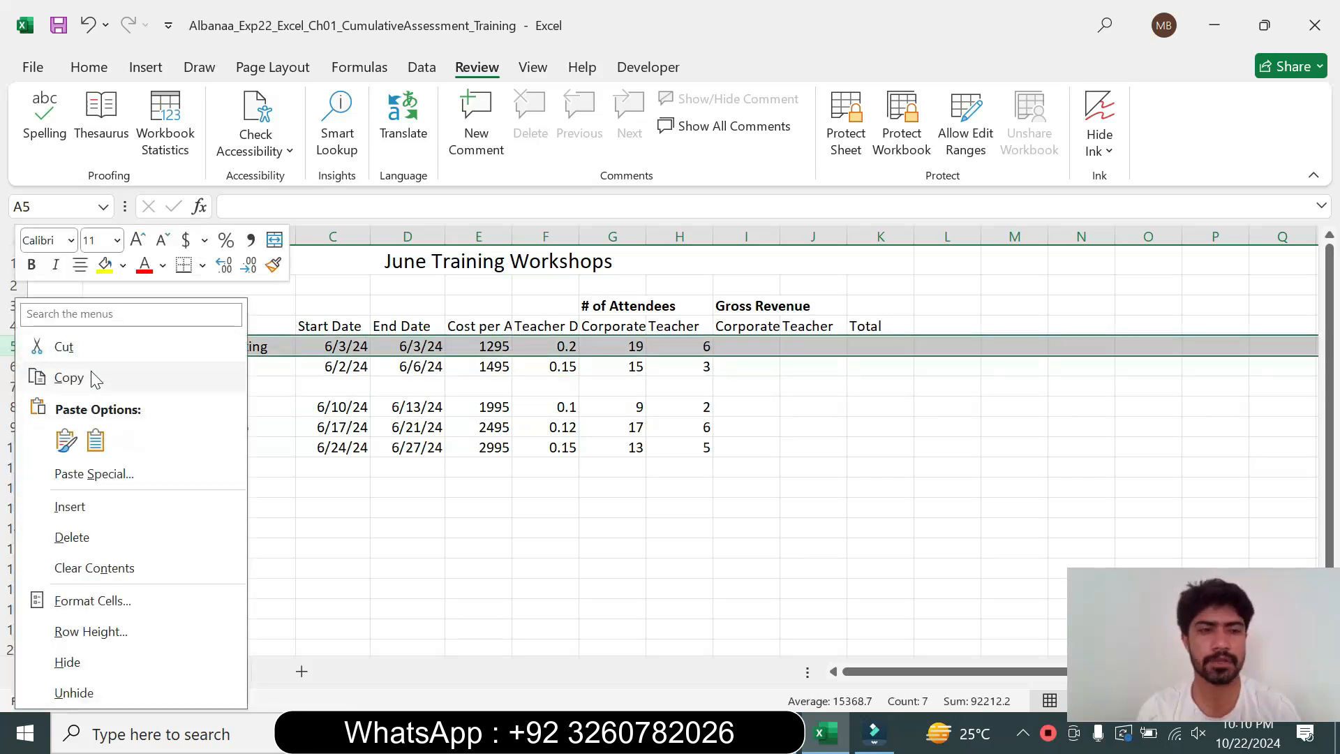
click(68, 378)
click(777, 732)
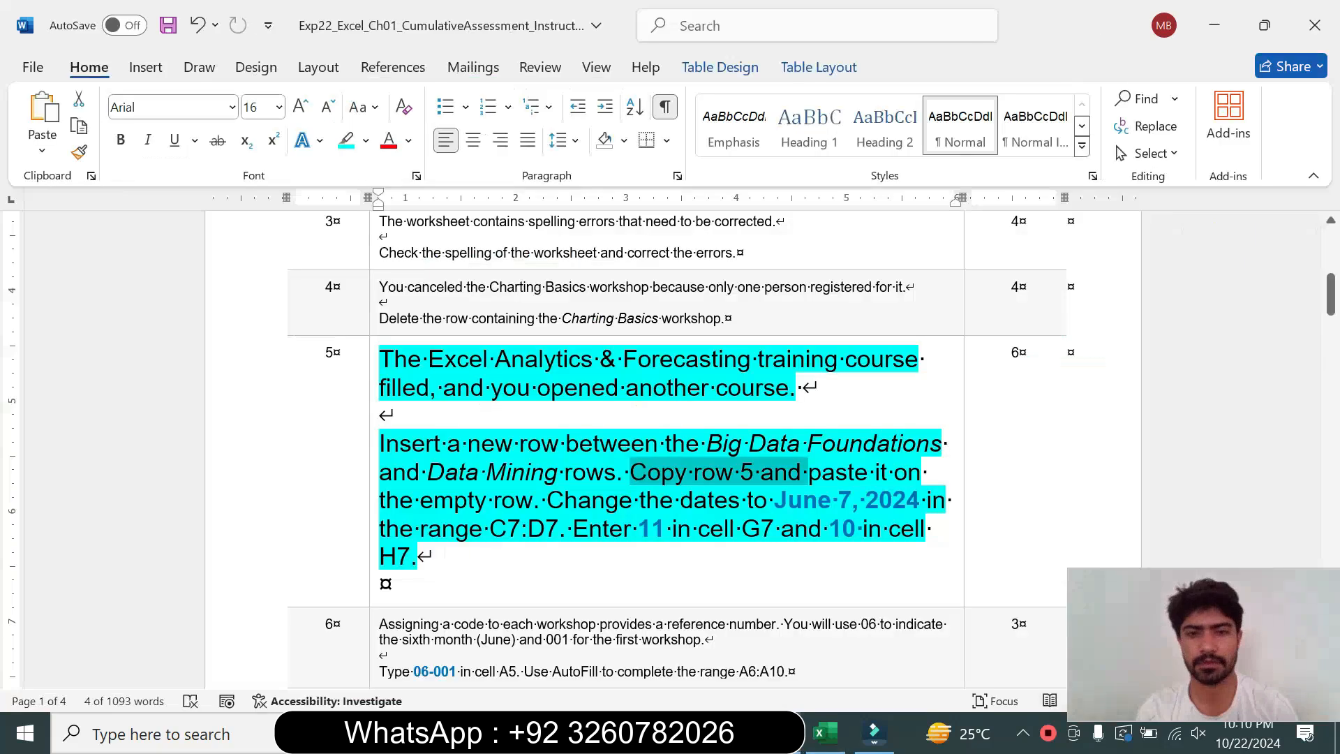
drag(423, 500, 537, 500)
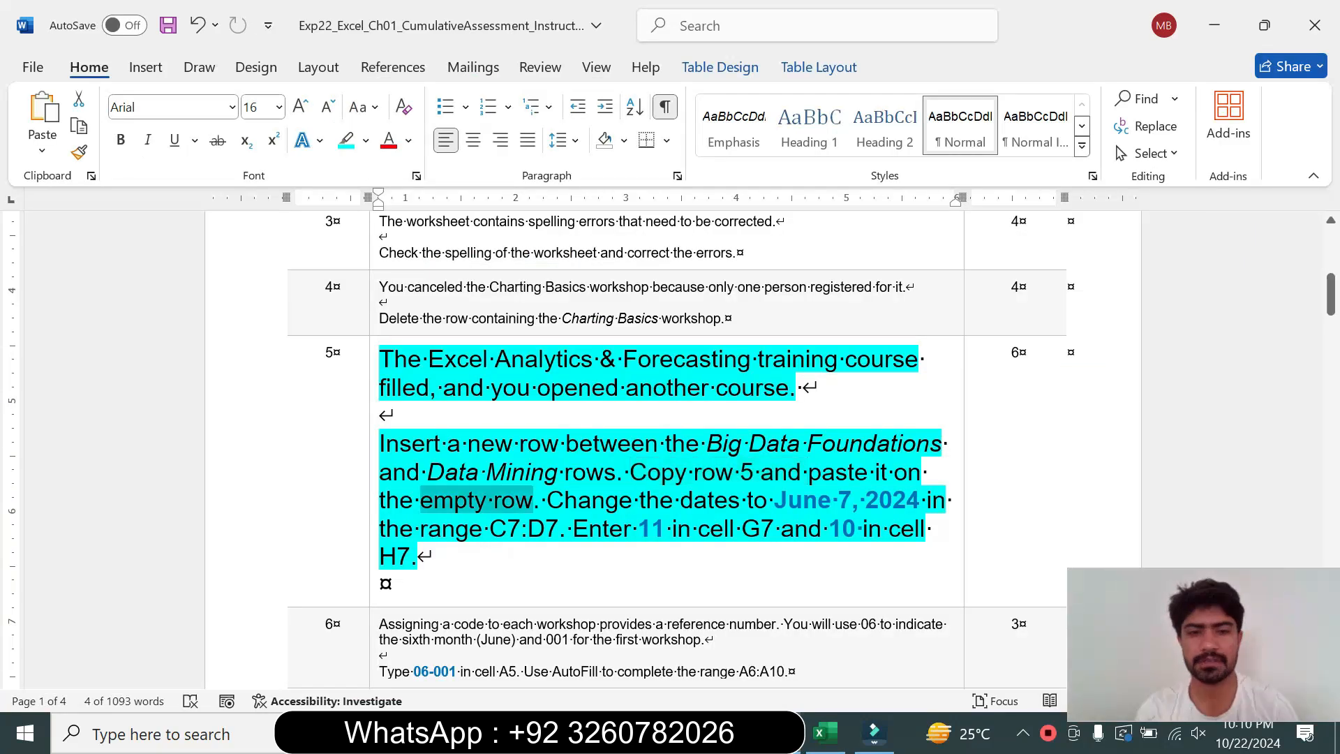
click(826, 733)
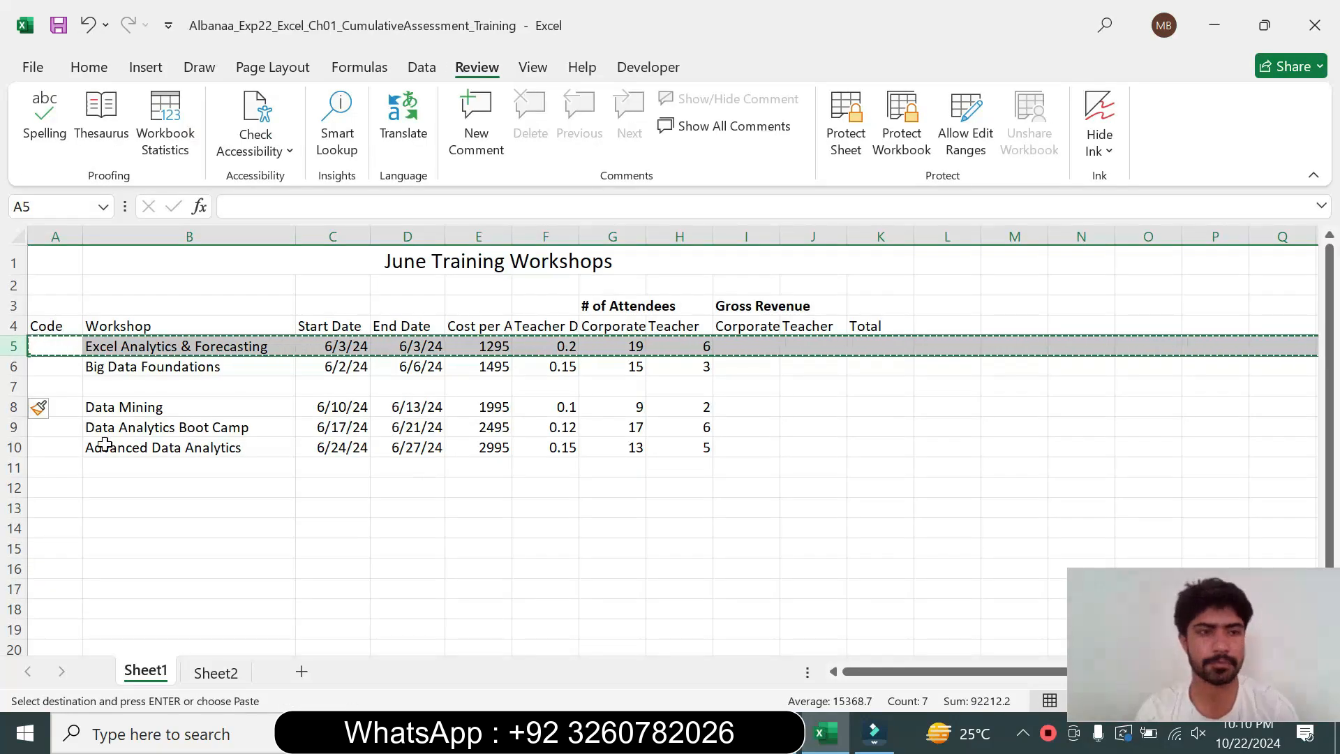
click(17, 387)
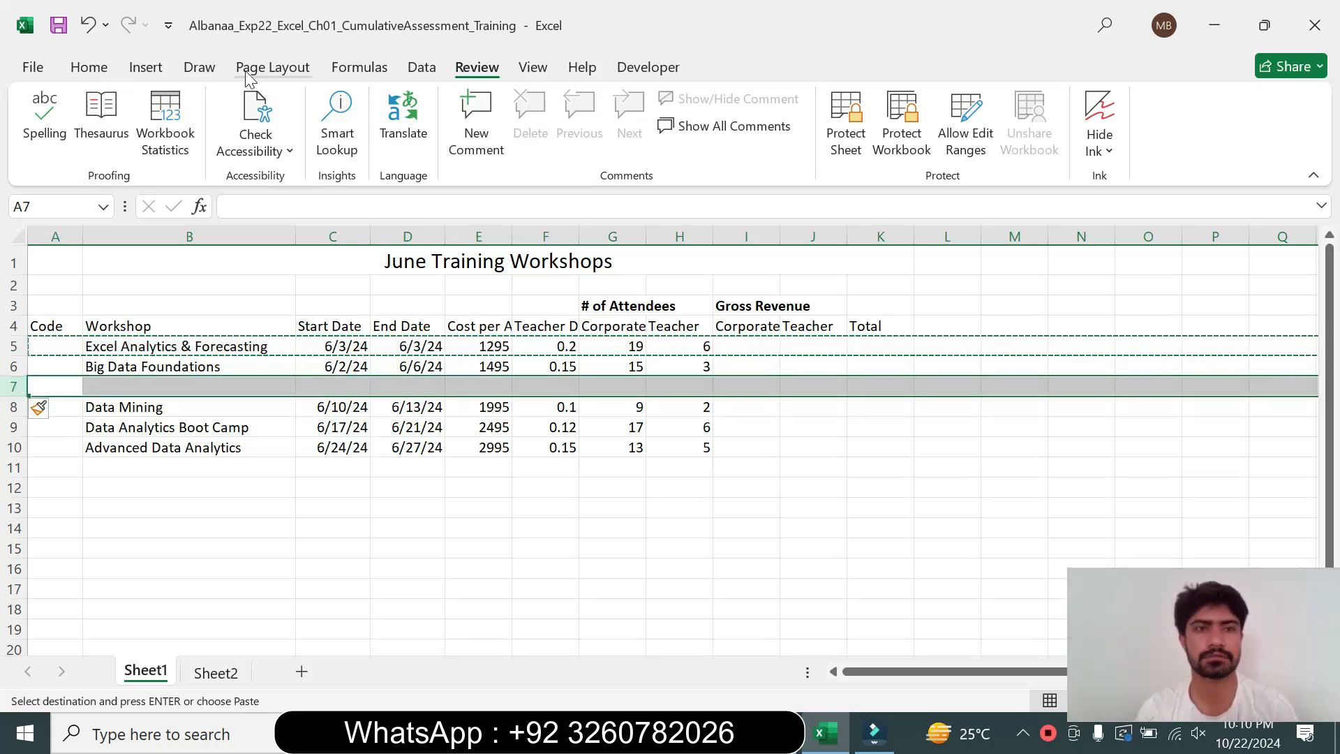
click(88, 68)
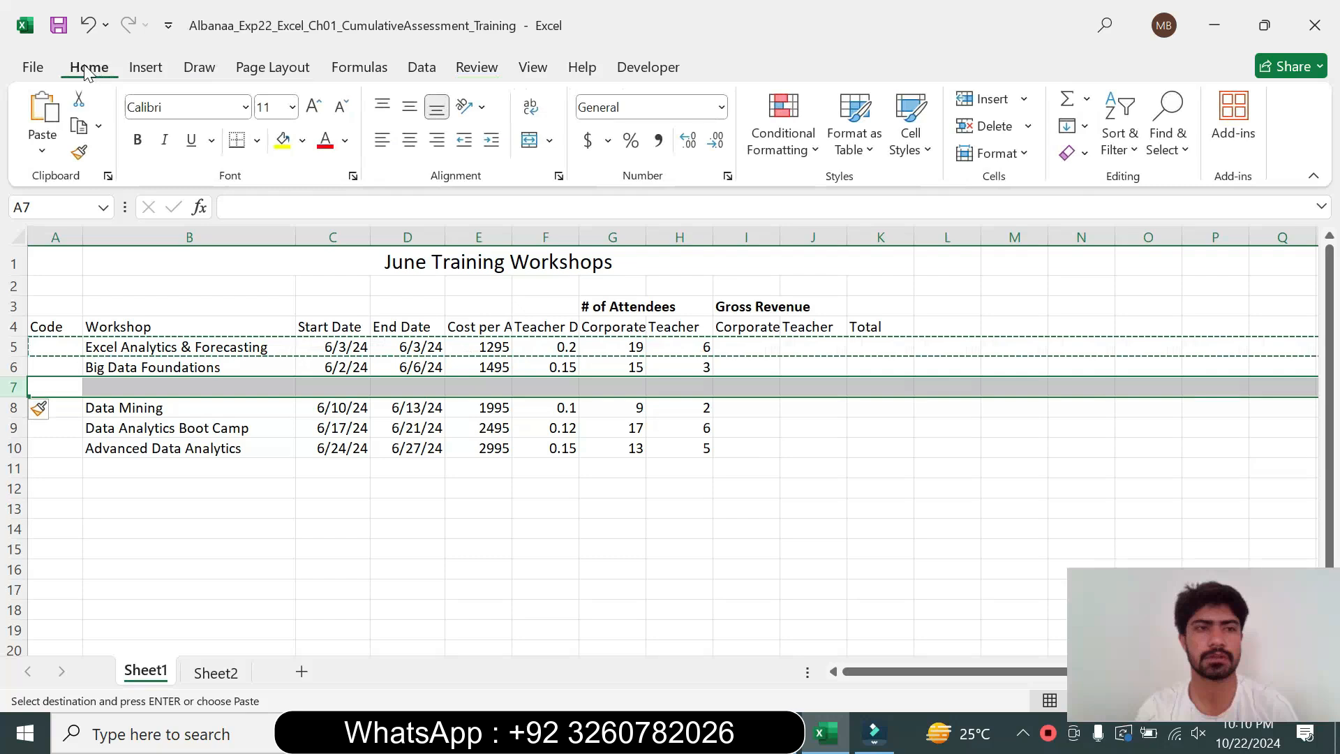
click(48, 120)
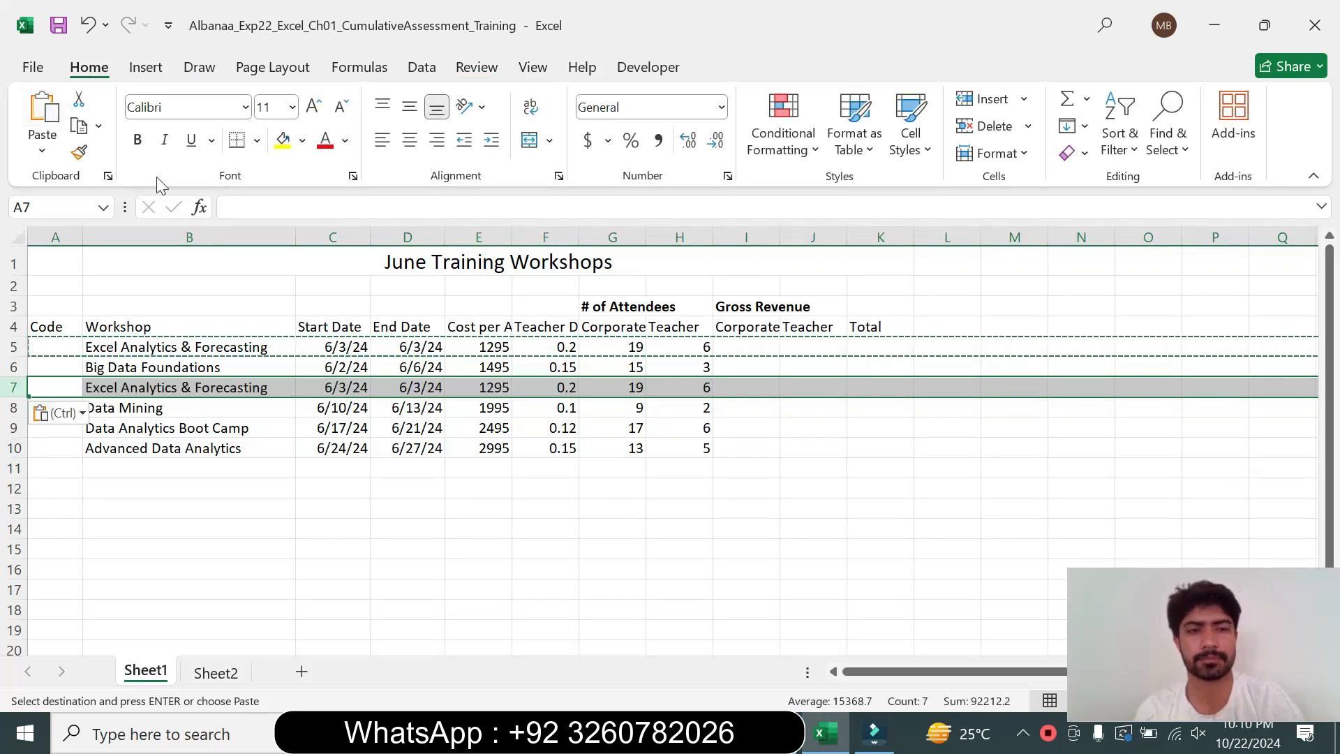
key(Escape)
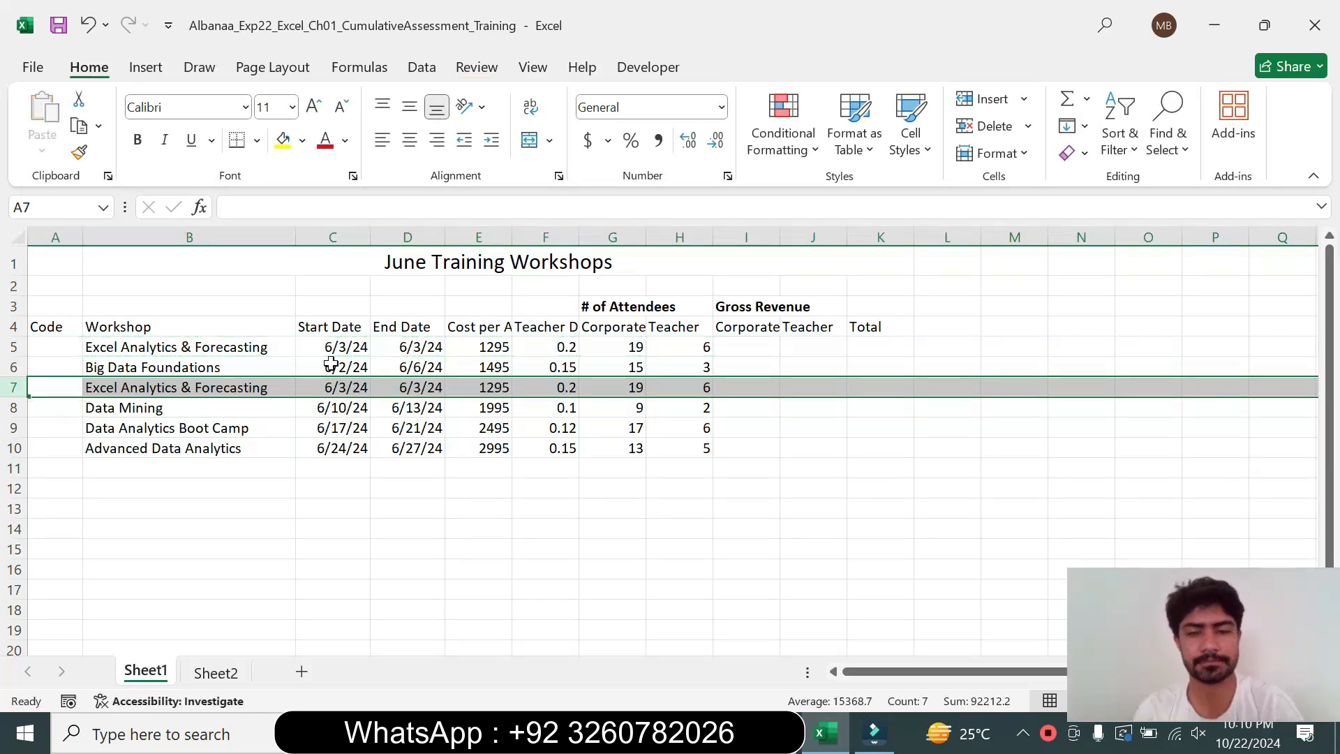
Change the start date in cell C7 to 6/7/2024
key(alt+Tab)
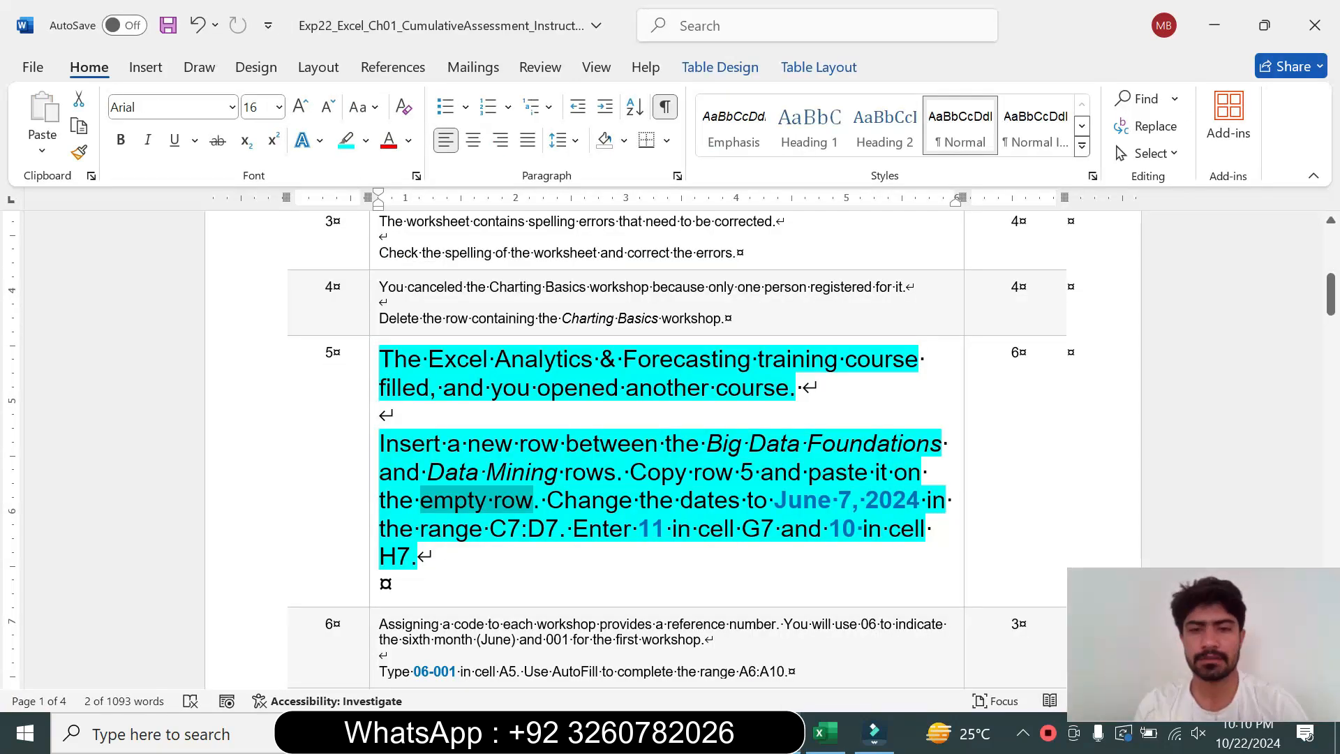
drag(775, 499, 890, 497)
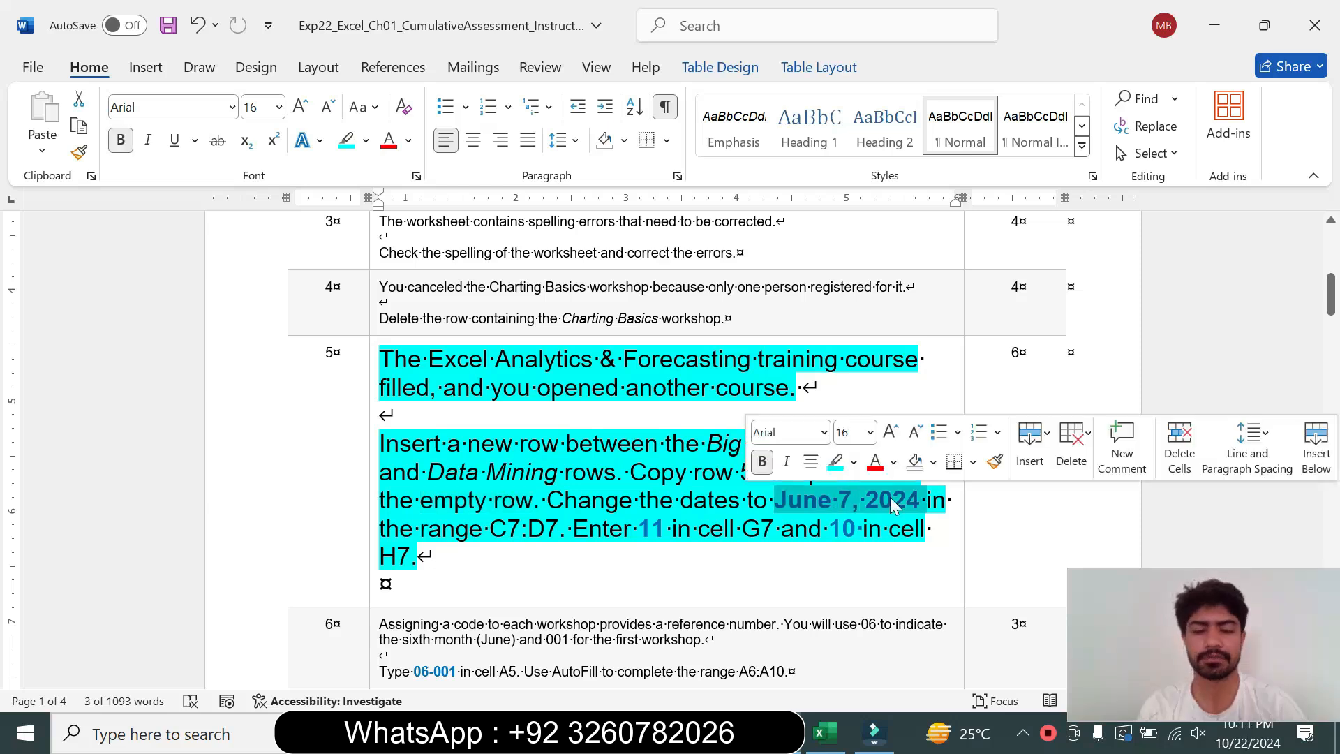
key(ctrl+c)
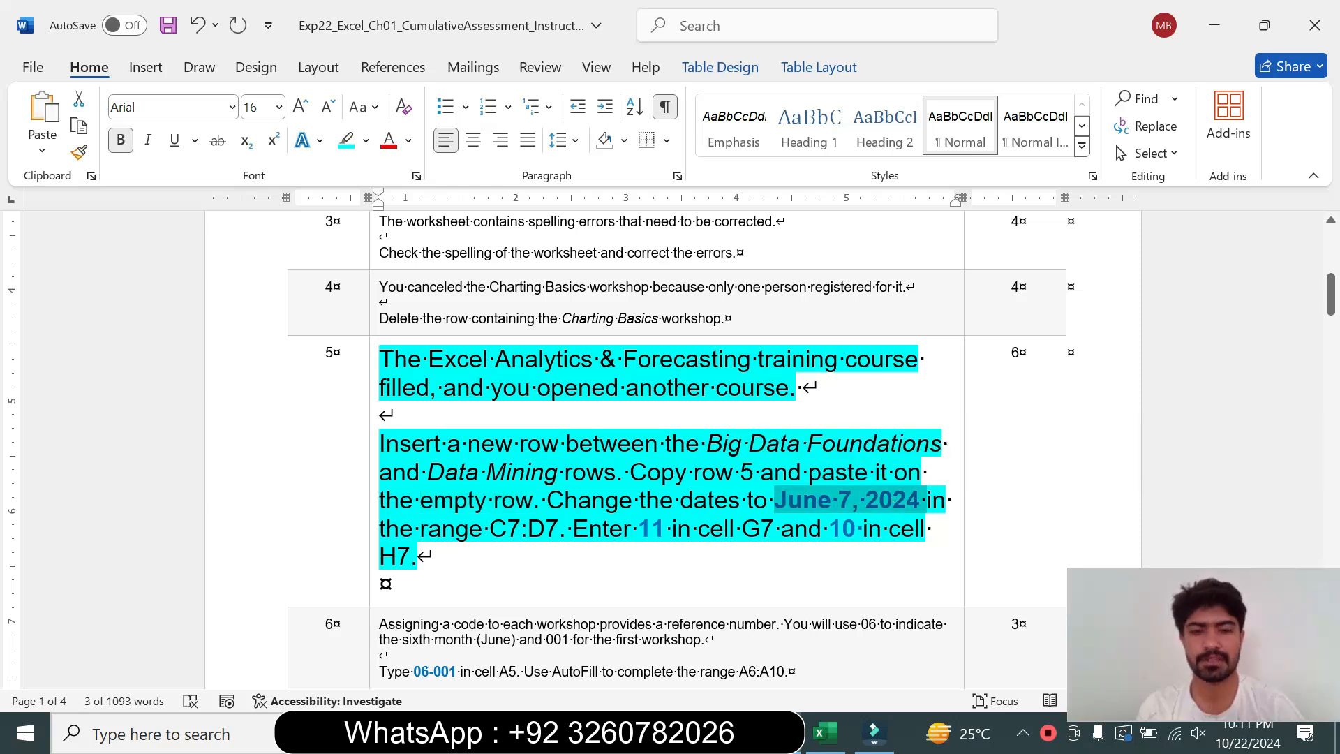
drag(490, 528, 573, 529)
click(826, 733)
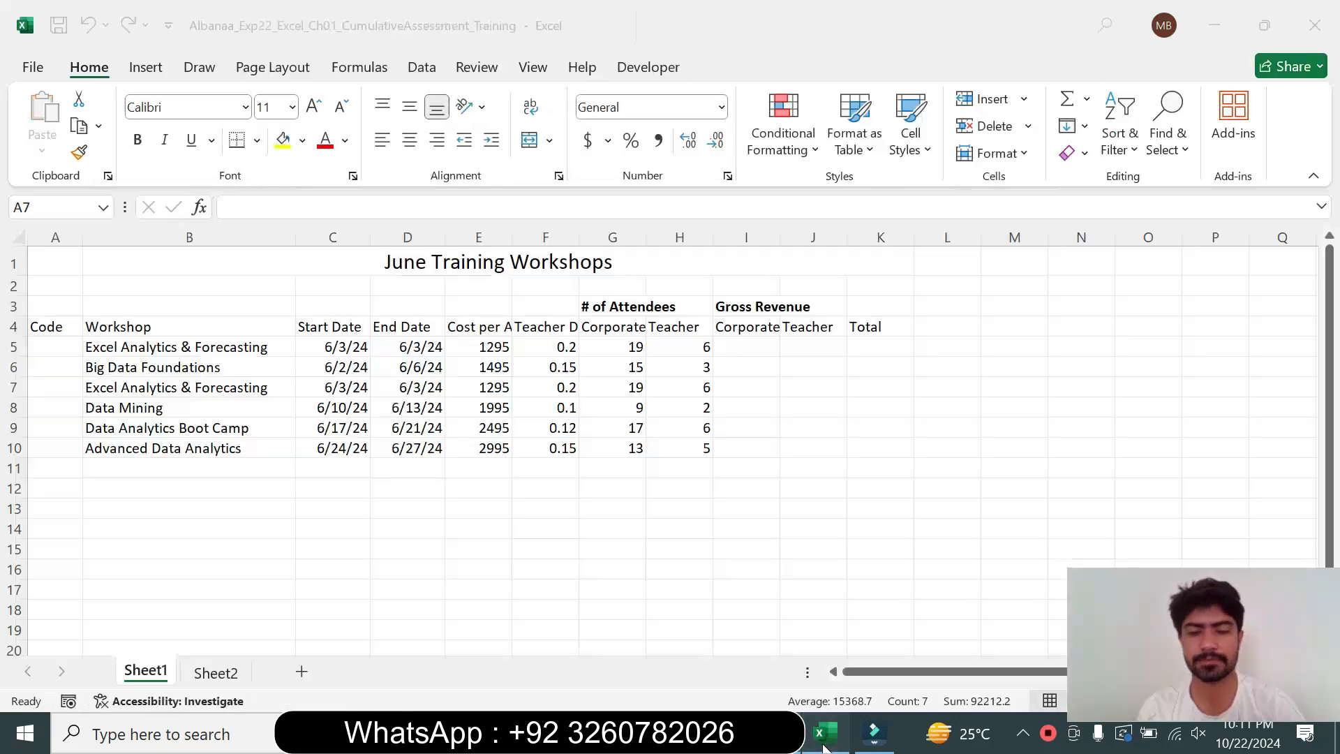
click(333, 387)
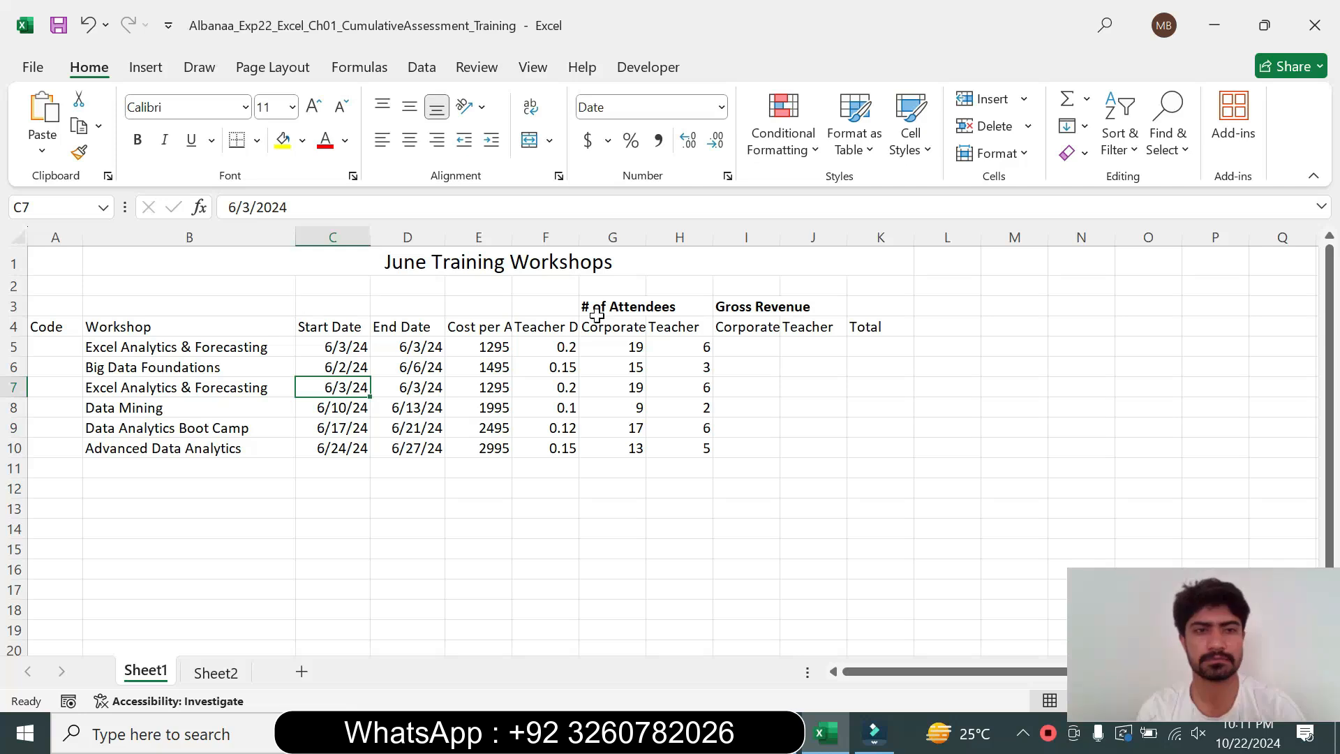
click(778, 733)
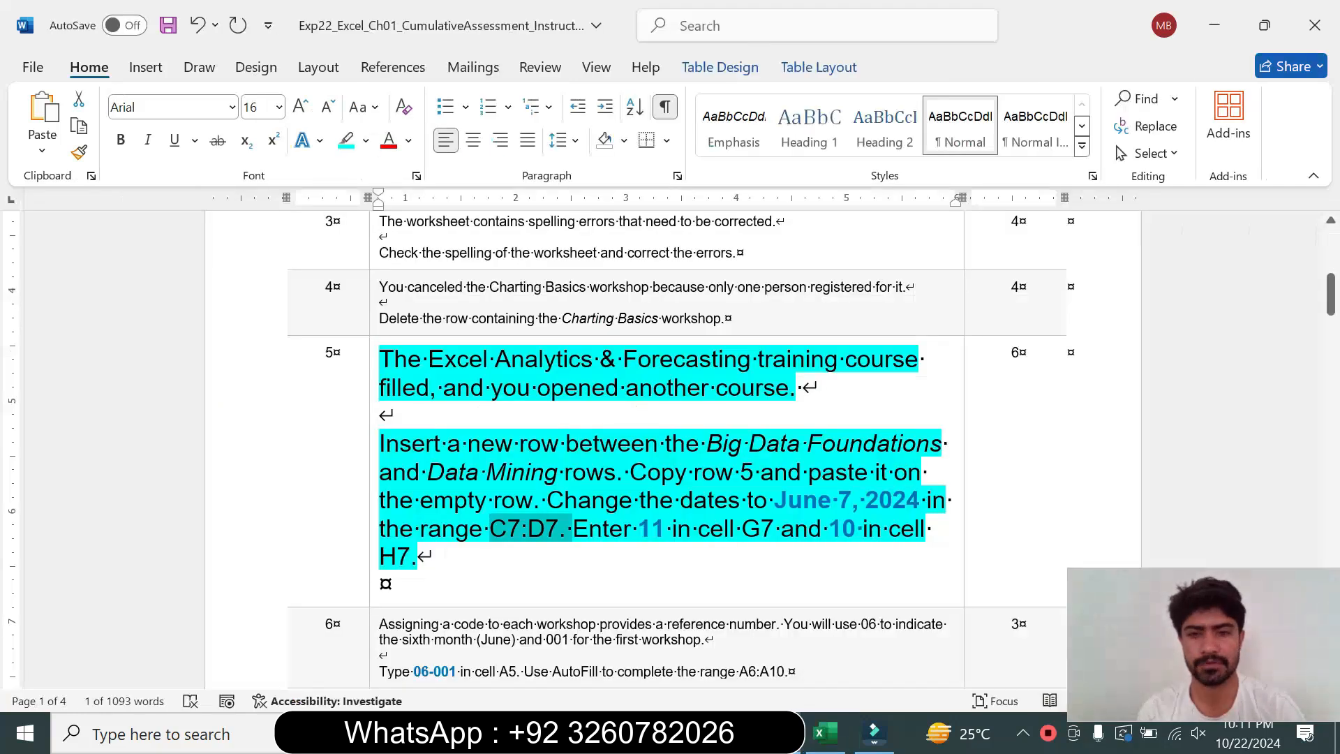
click(823, 733)
key(F2)
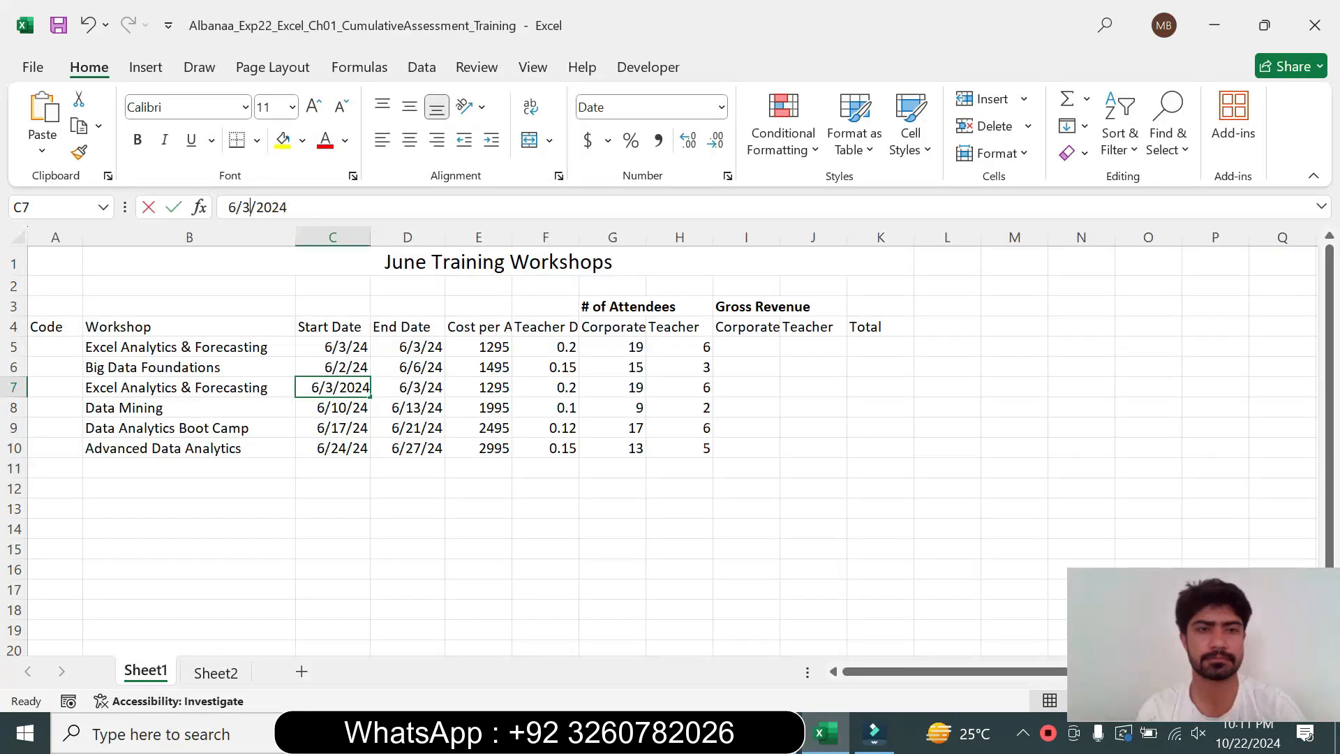
key(BackSpace)
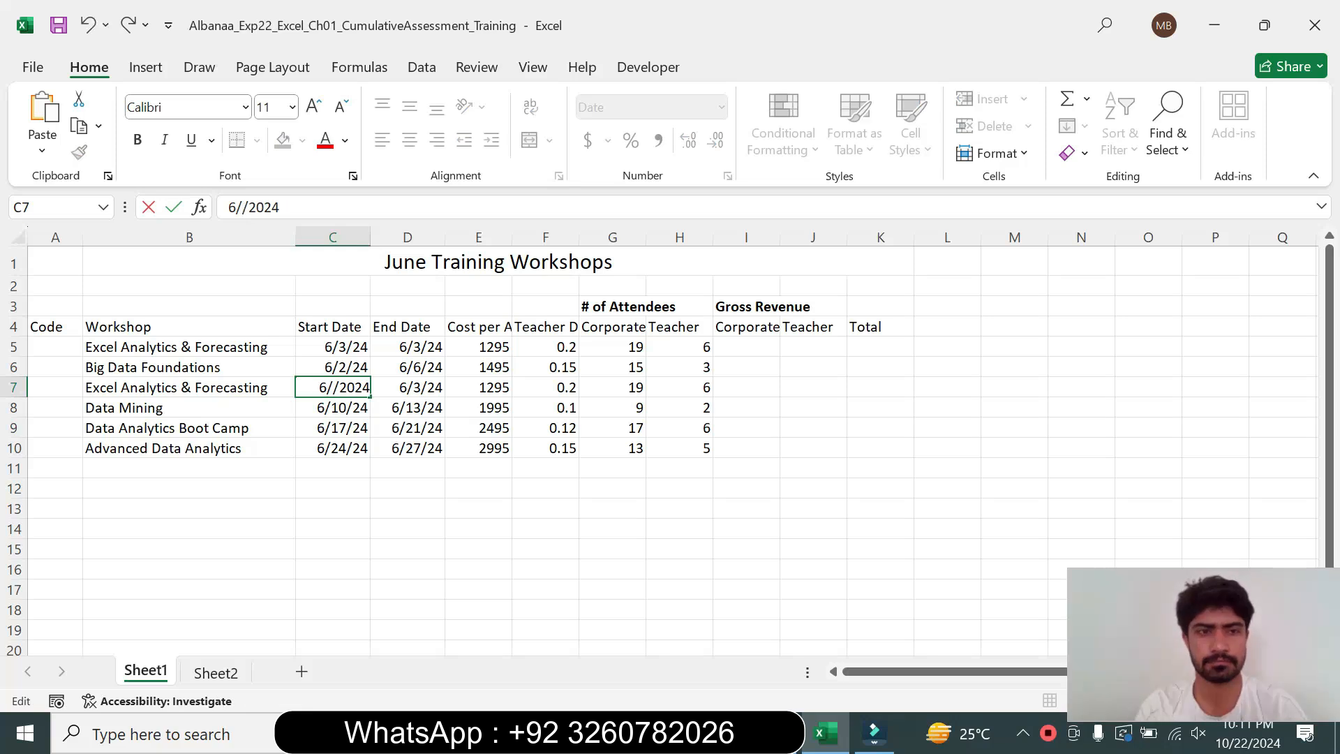
text(7)
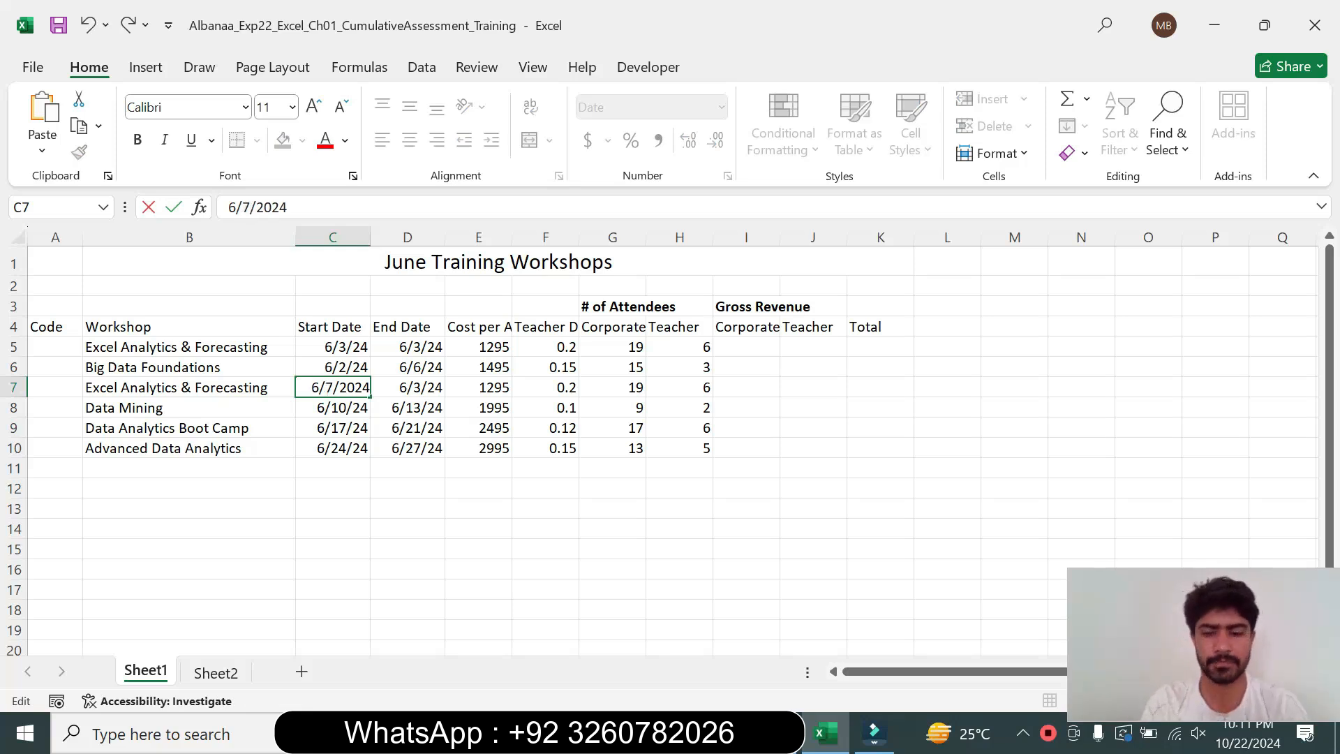
key(Return)
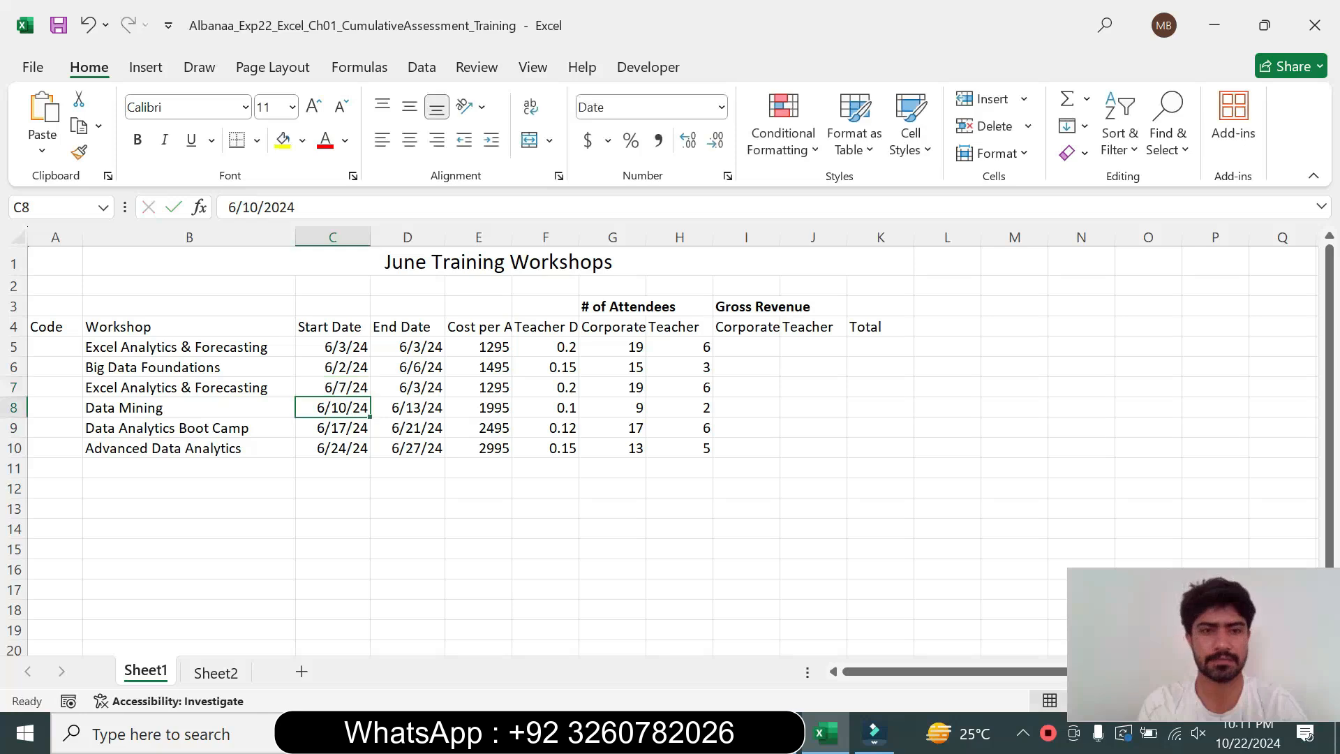
Change the end date in cell D7 to 6/7/2024
click(404, 385)
click(779, 733)
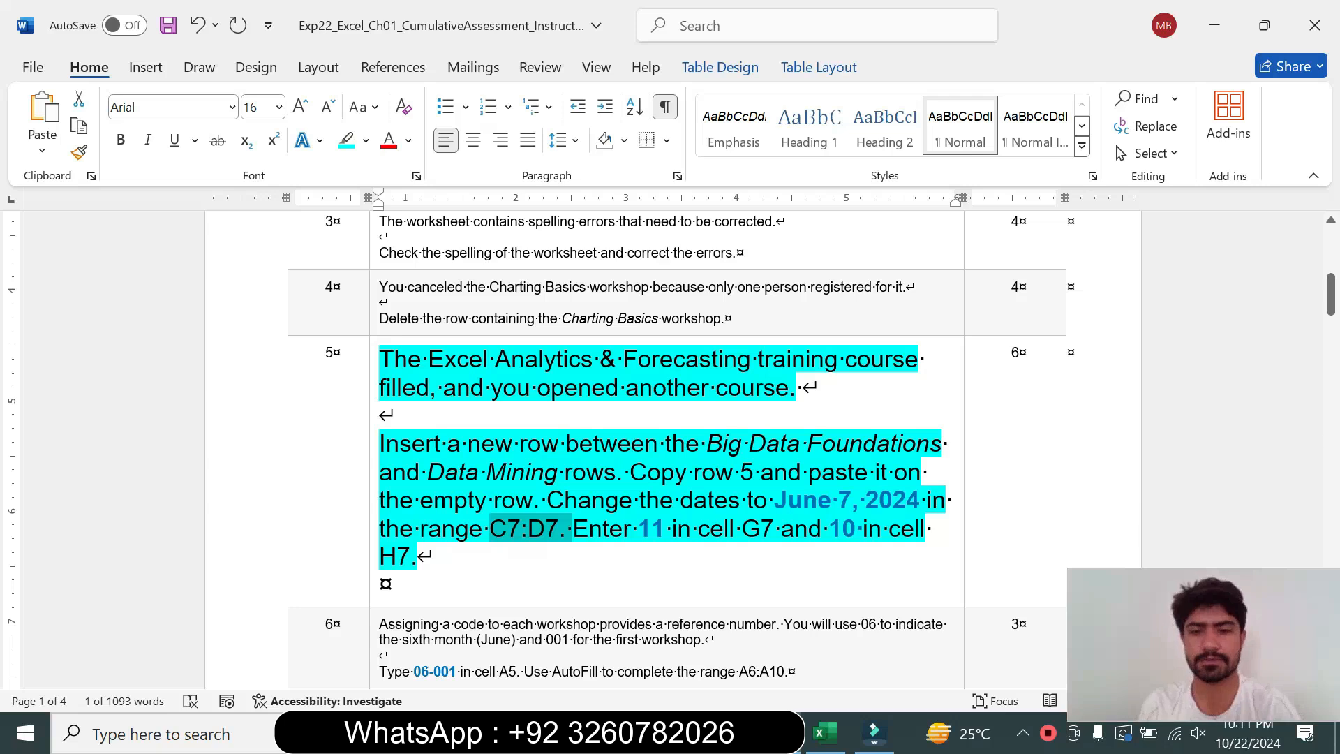
click(824, 733)
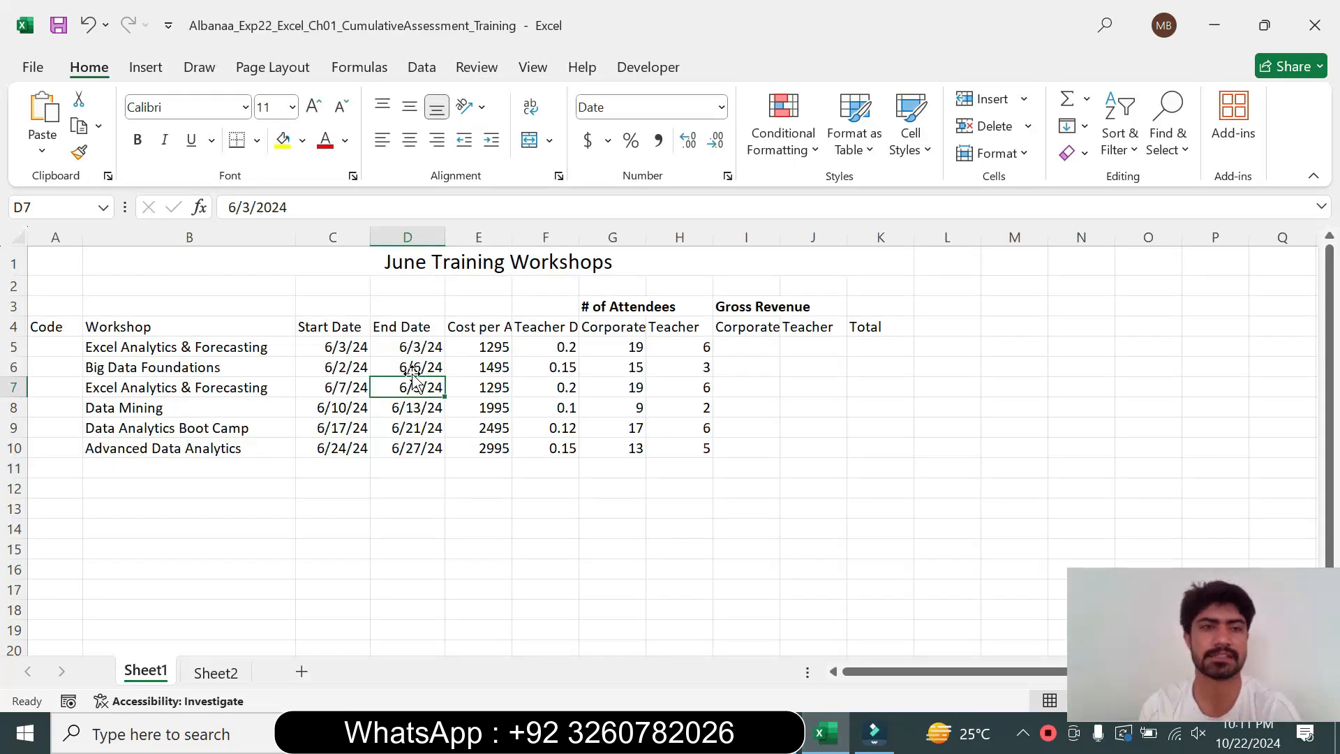
click(250, 208)
key(BackSpace)
text(7)
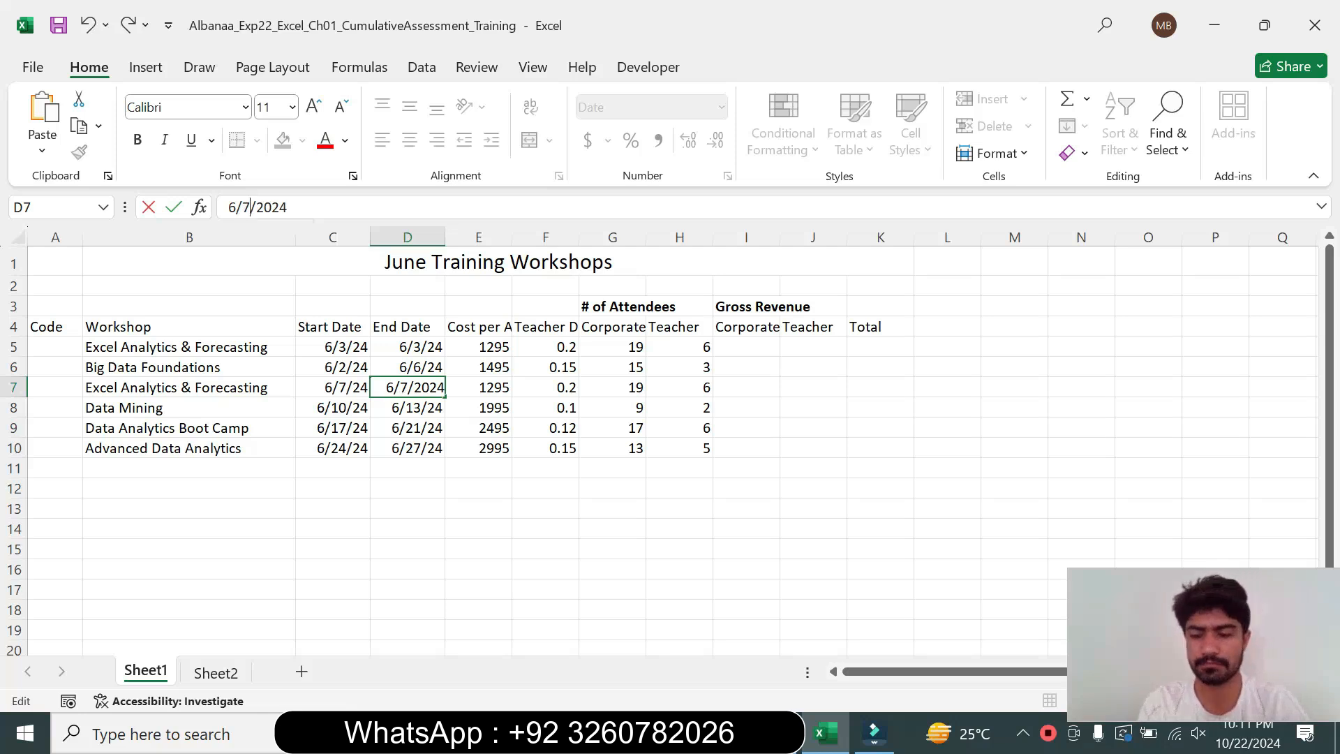
key(Return)
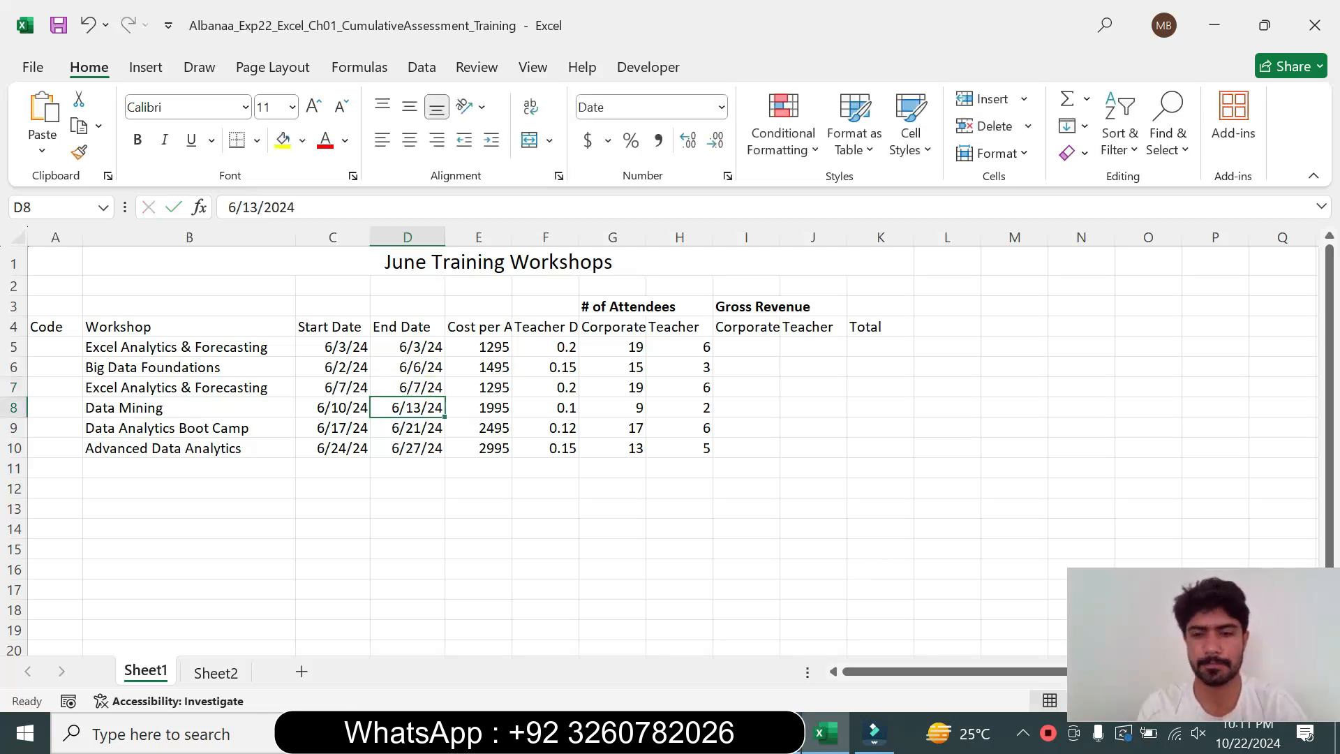
Set the corporate attendee count in cell G7 to 11
key(alt+Tab)
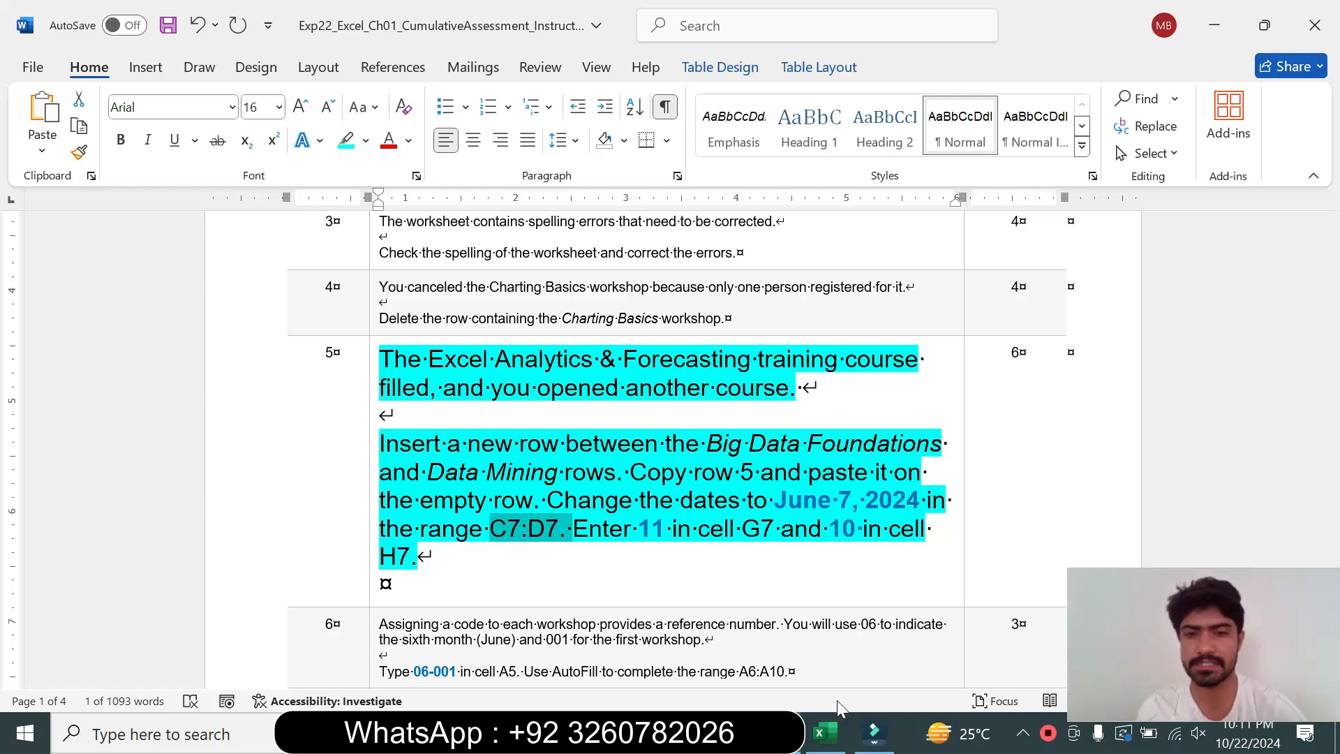
click(821, 744)
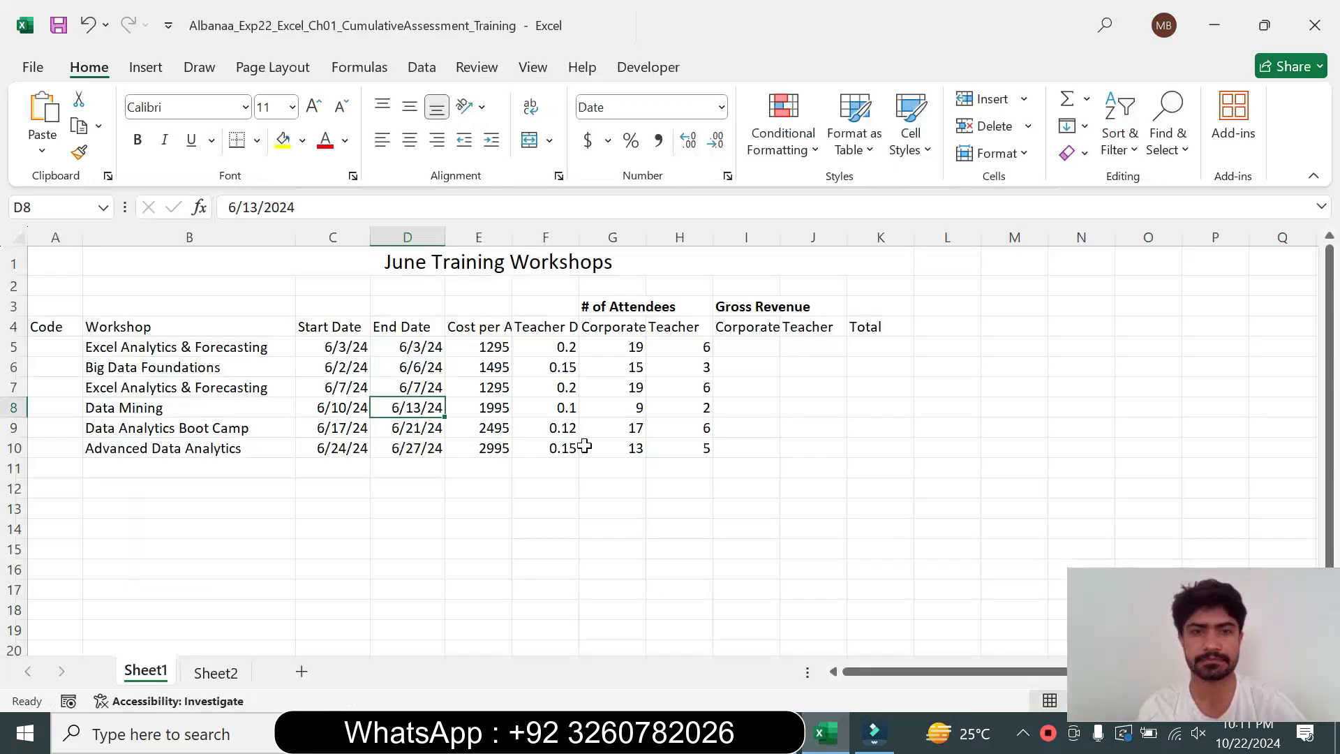
click(618, 349)
click(615, 383)
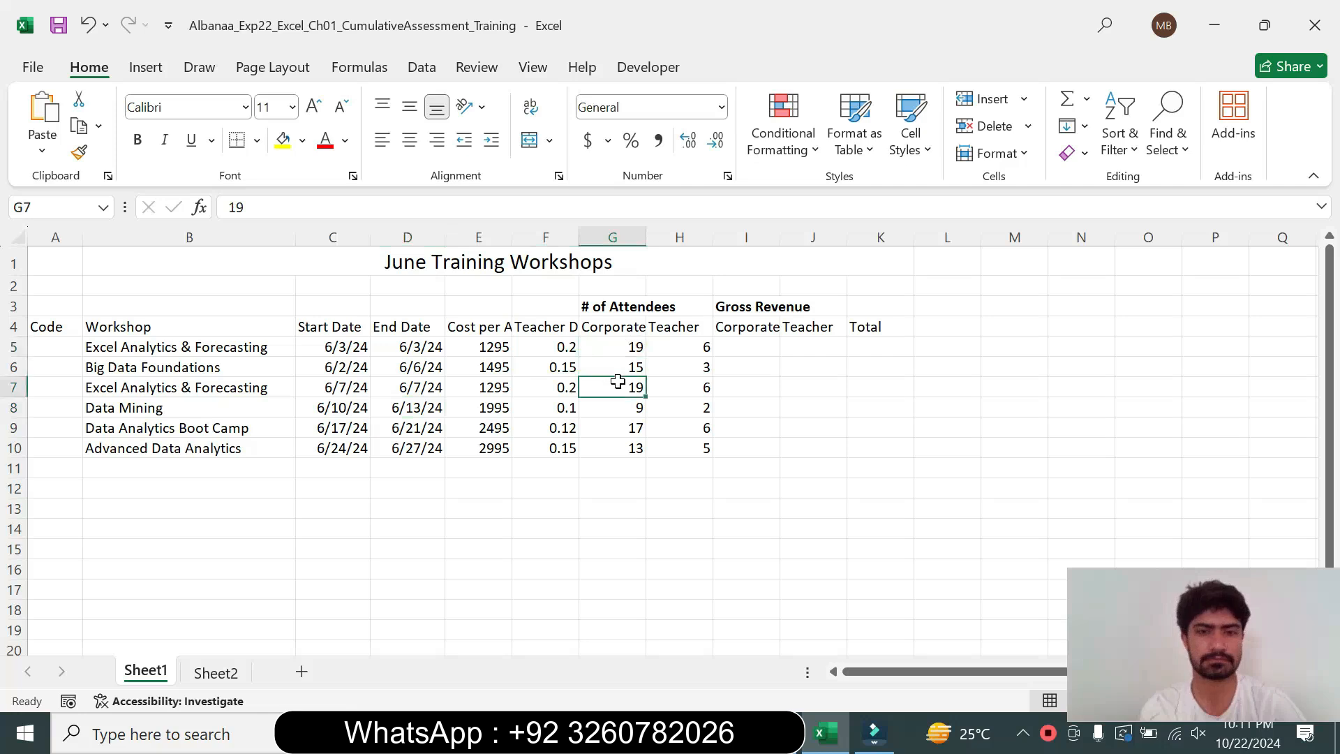
click(246, 207)
key(BackSpace)
text(1)
key(Return)
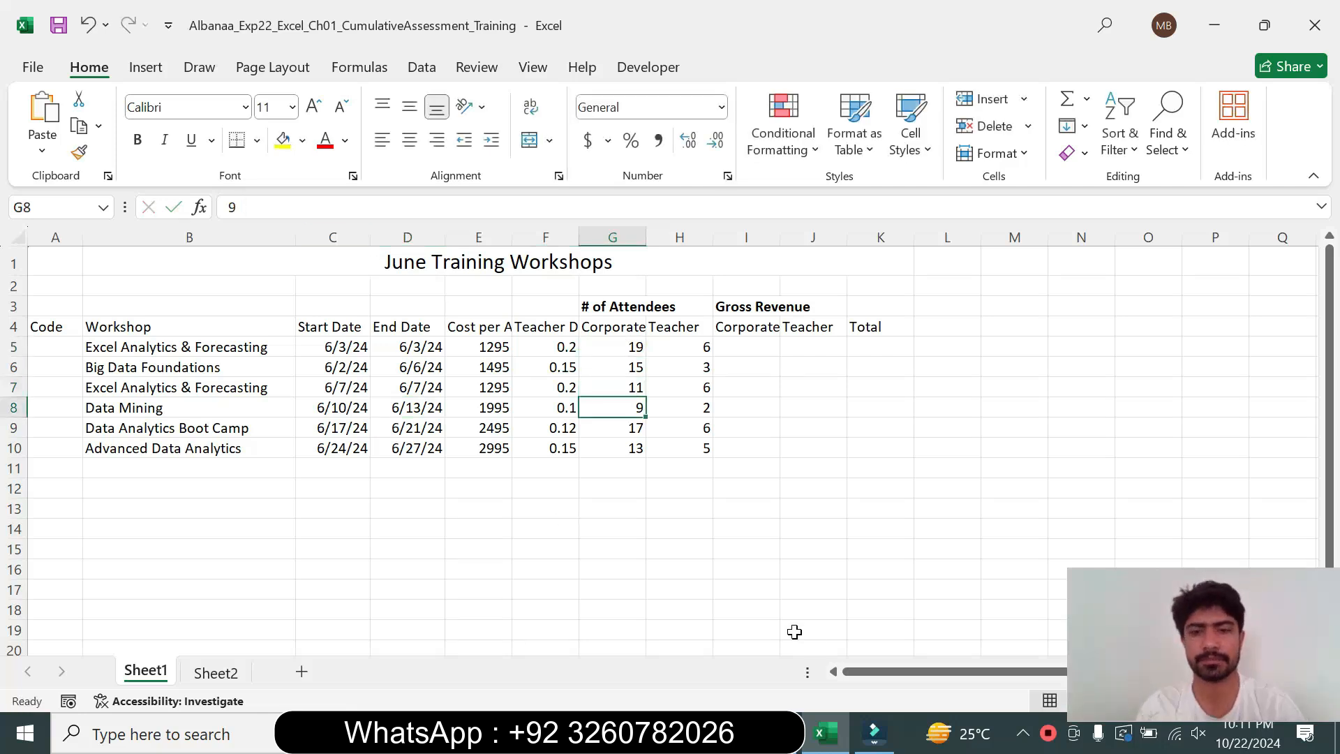
key(alt+Tab)
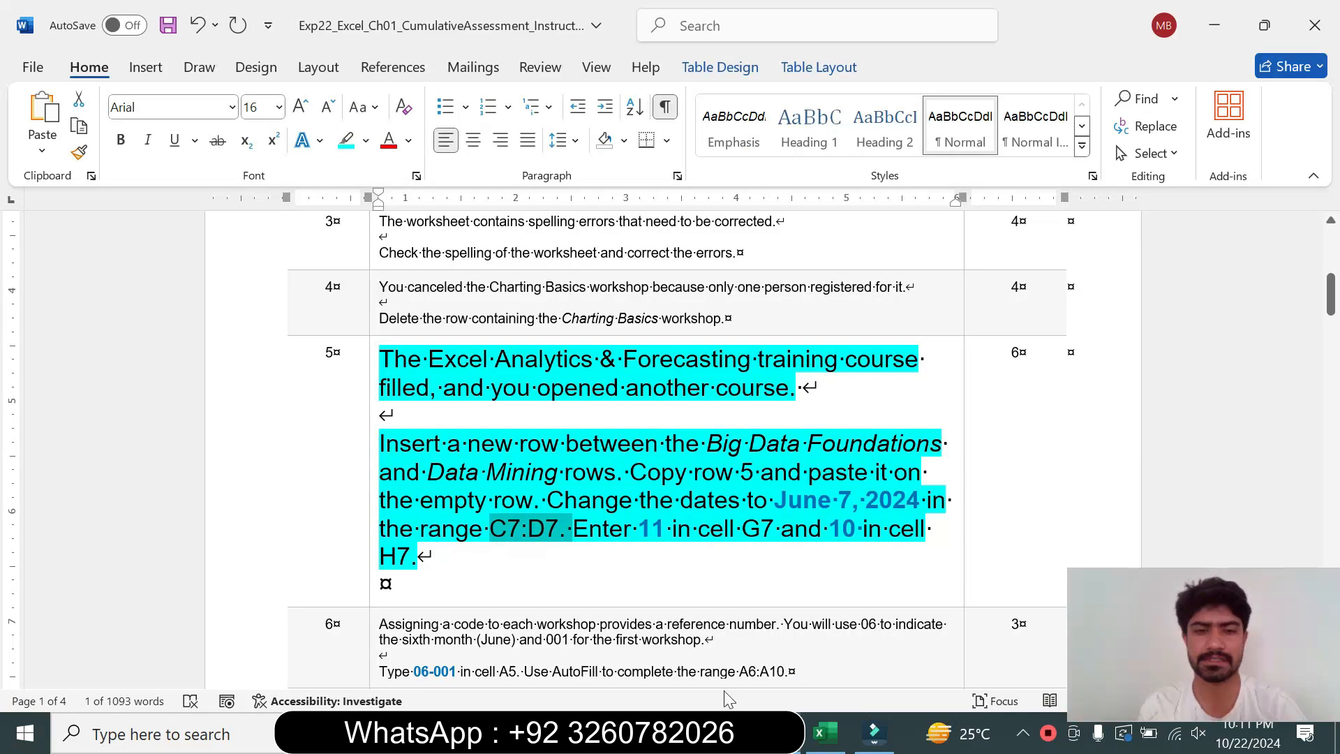
Set the teacher attendee count in cell H7 to 10
key(alt+Tab)
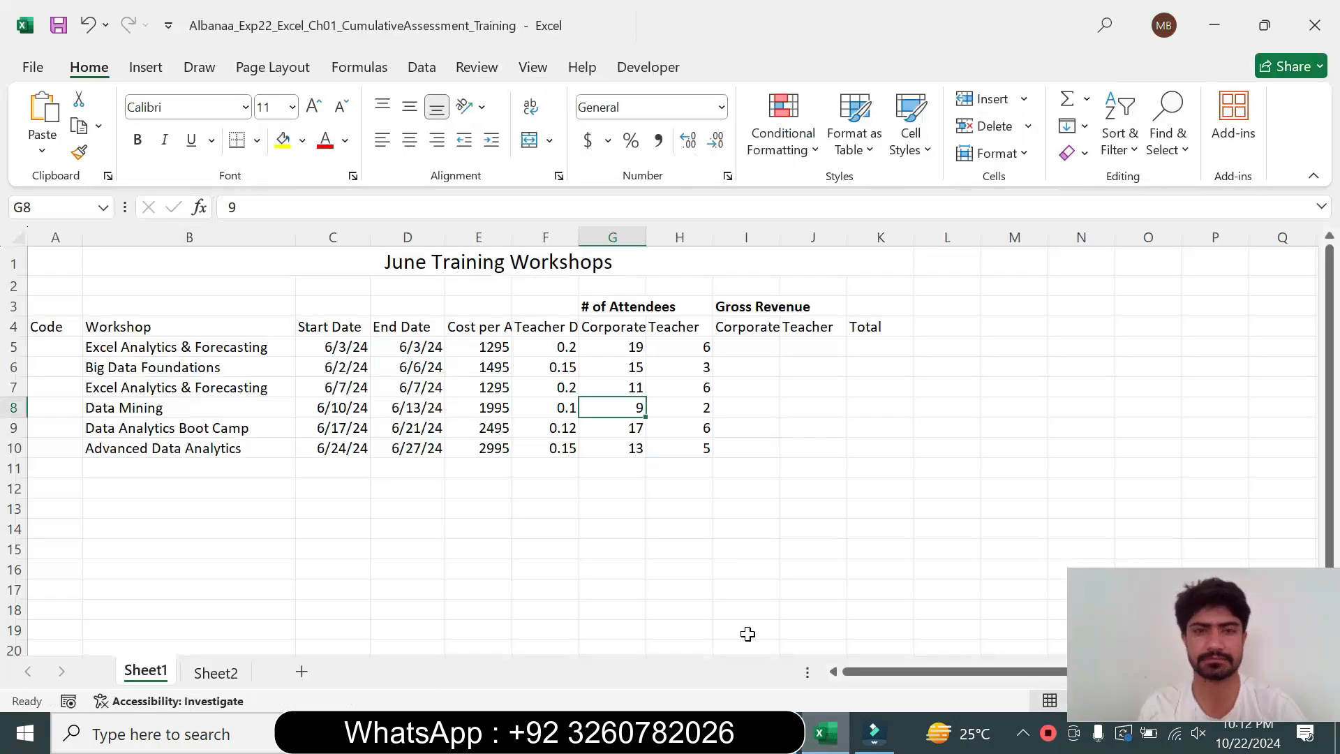
click(688, 408)
click(674, 384)
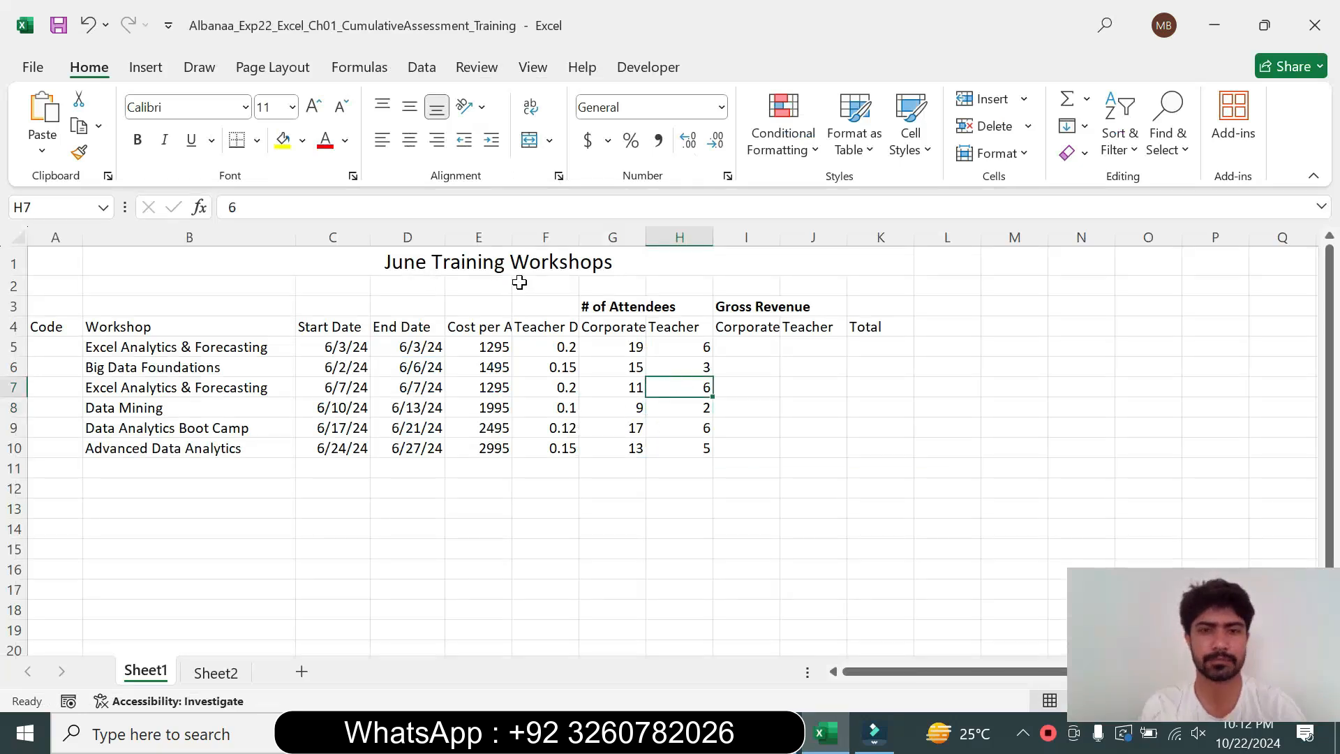
double_click(232, 208)
text(10)
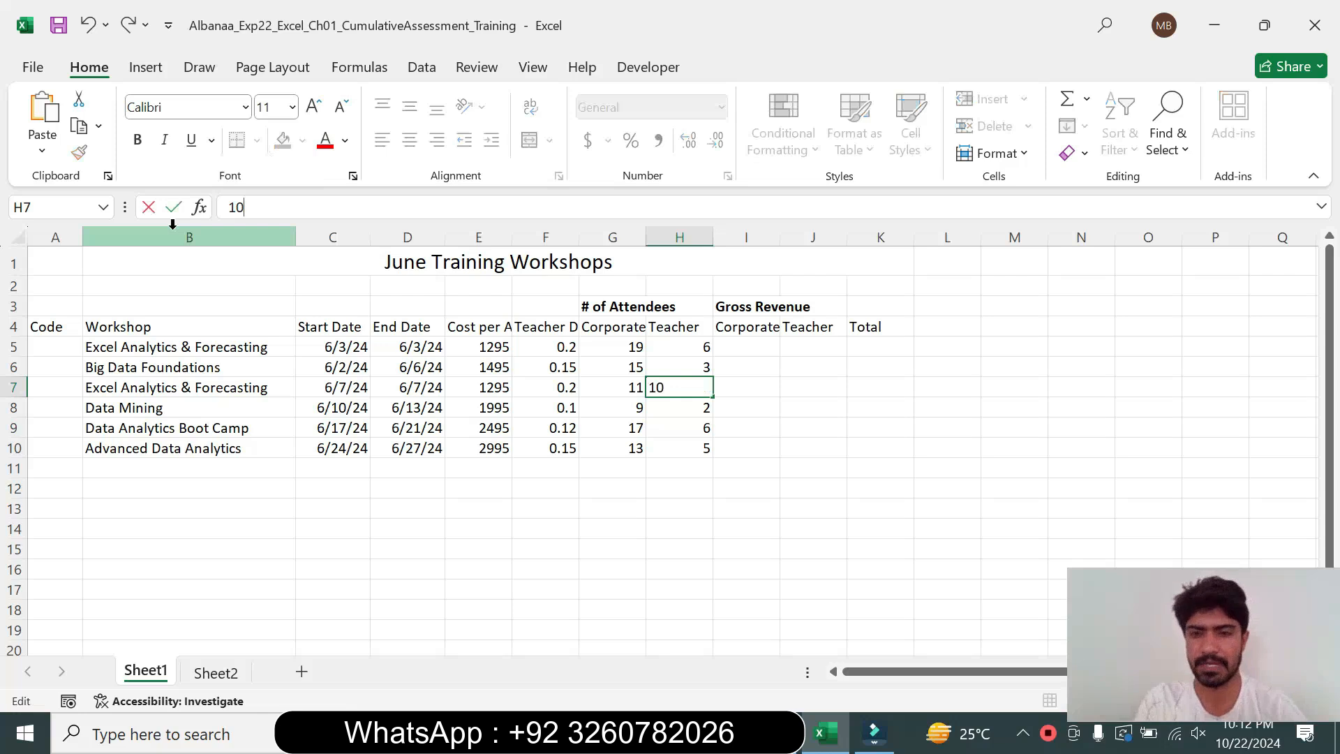
key(Return)
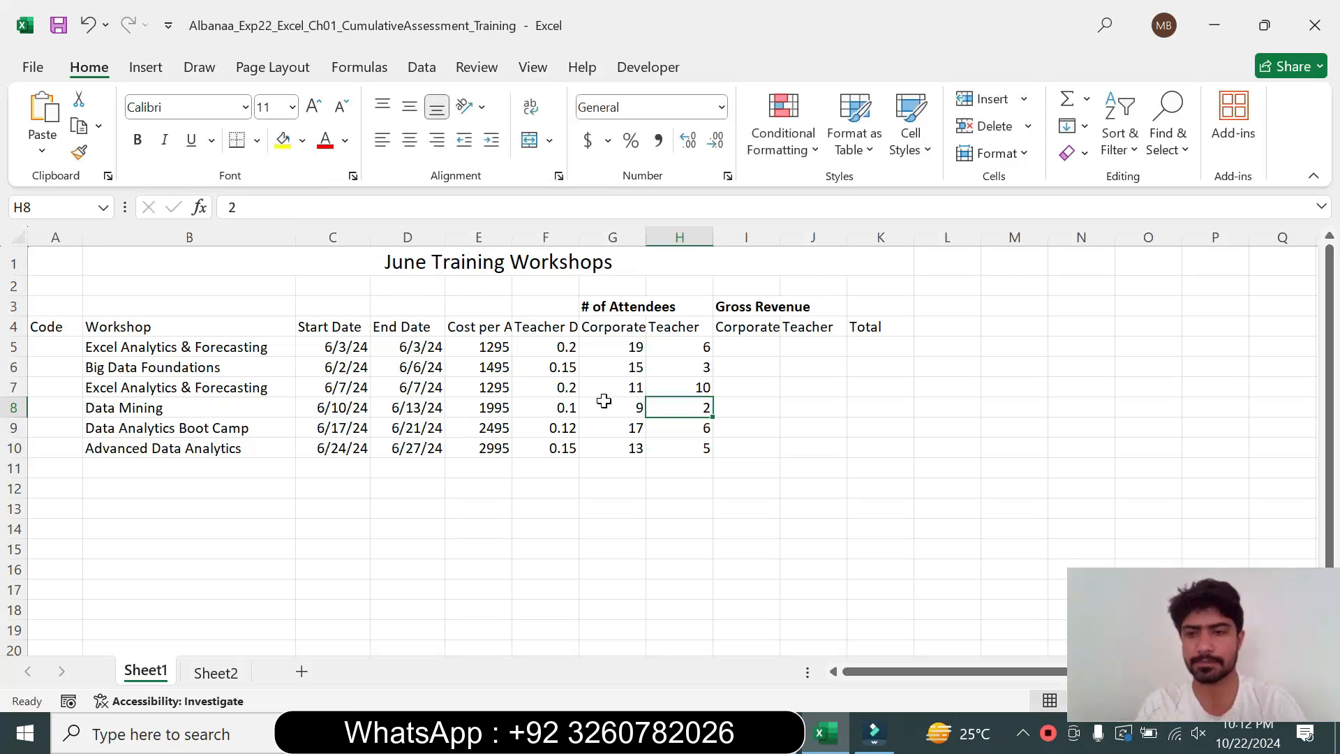
Return the instruction document's step 5 text to 9 pt with no highlight
key(alt+Tab)
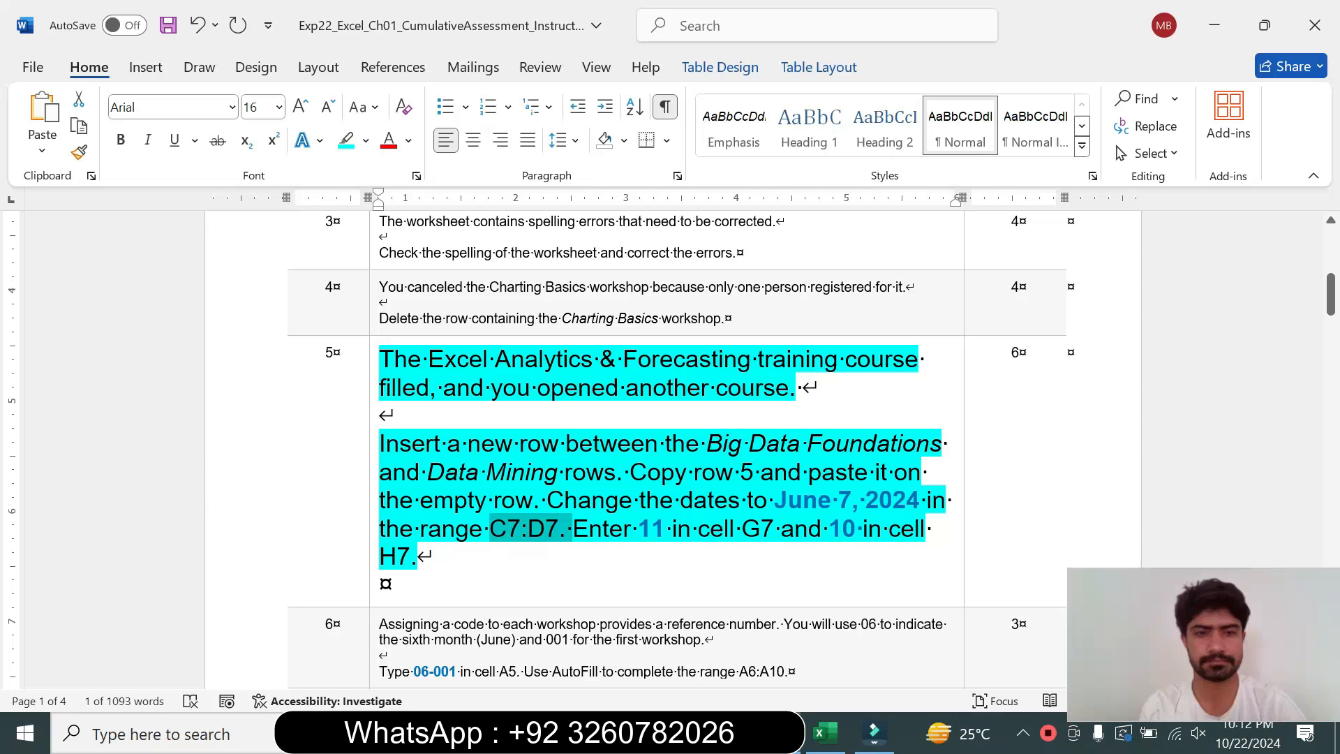
click(370, 558)
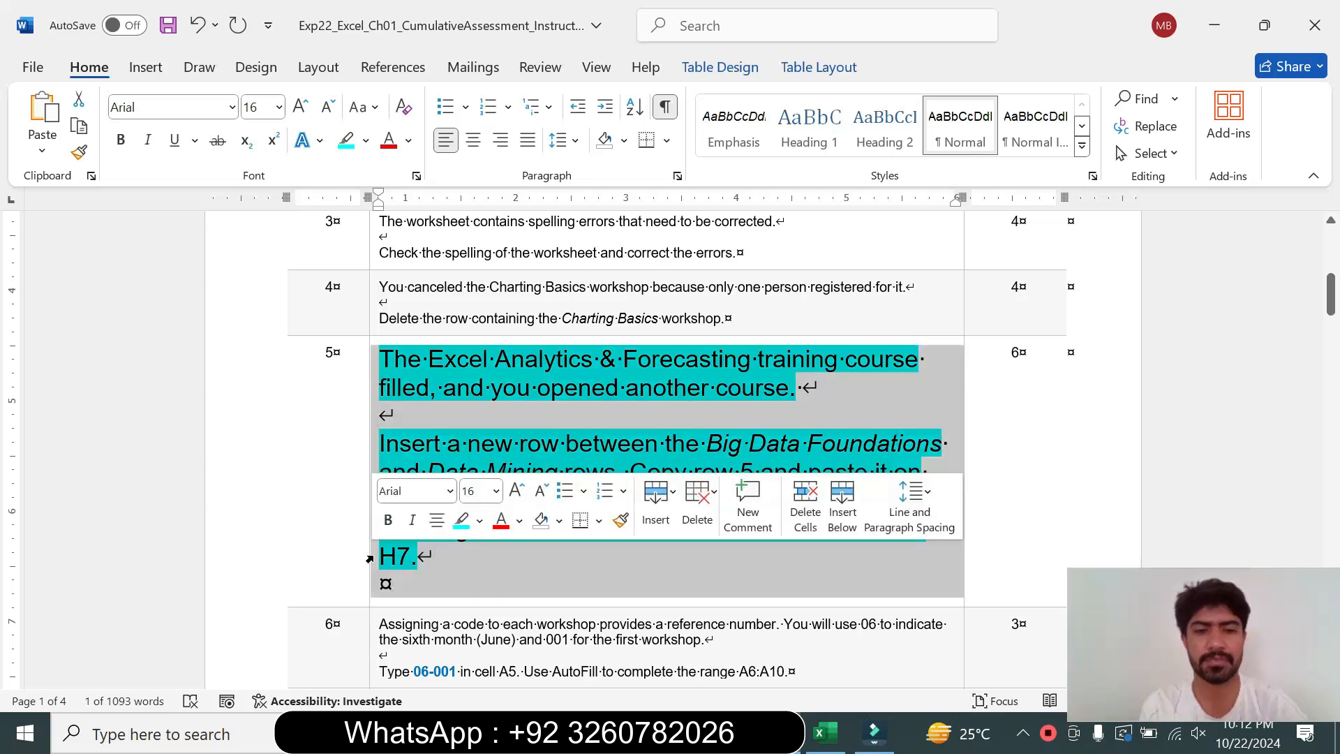
click(497, 490)
click(476, 103)
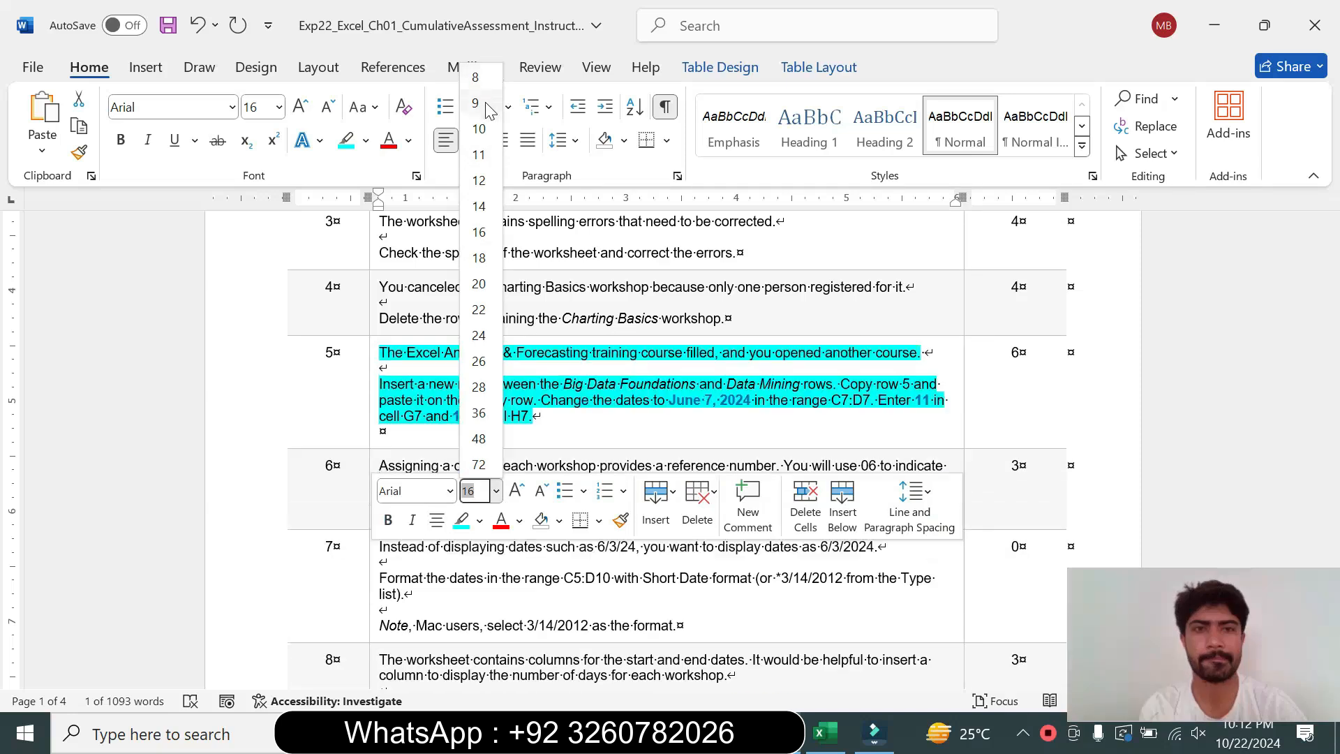
click(365, 140)
click(381, 309)
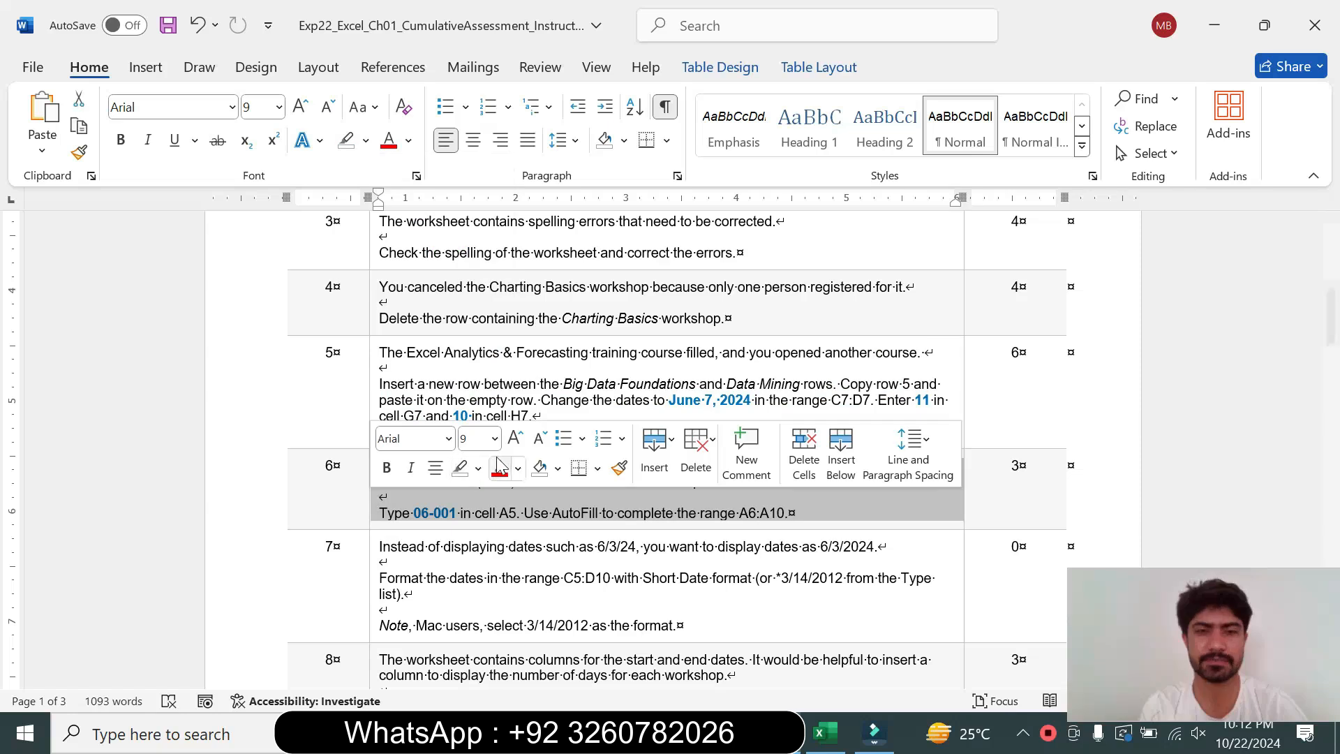
Enlarge the step 6 instruction text to 18 pt and highlight it turquoise
click(494, 439)
click(478, 205)
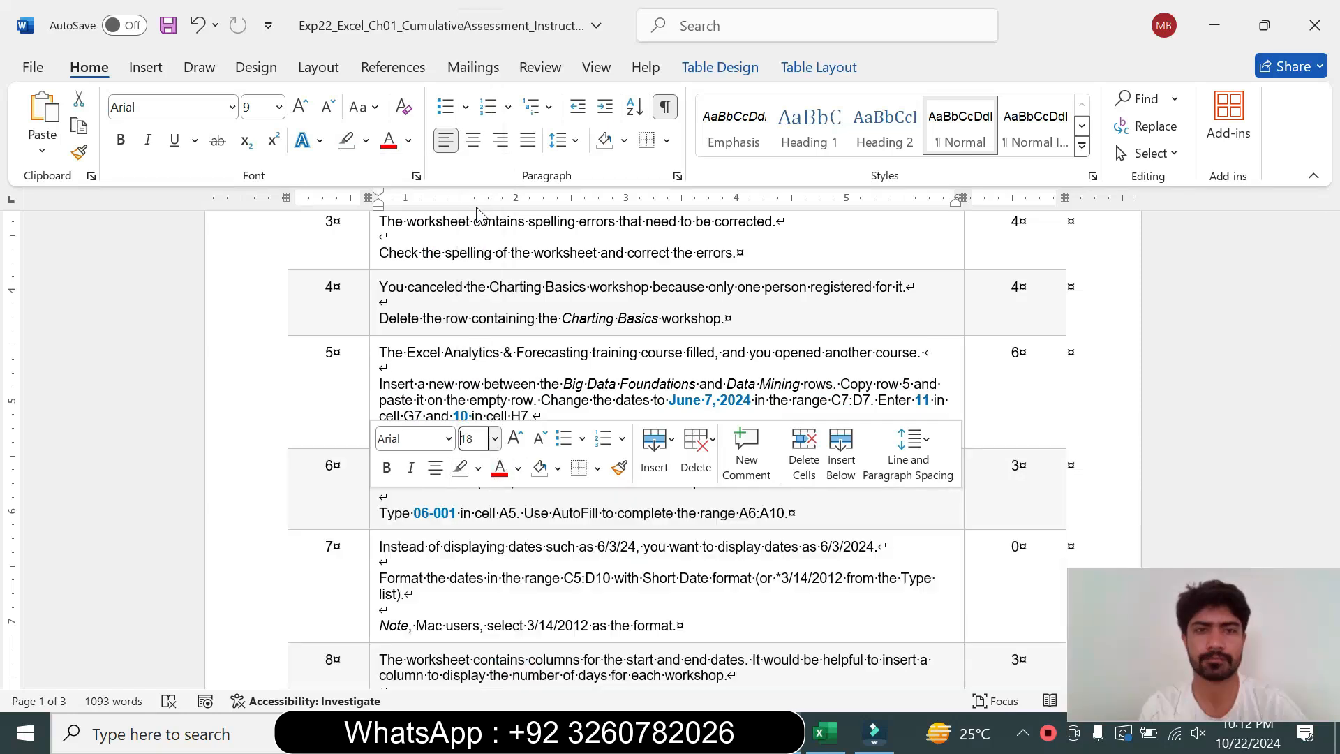
click(365, 140)
click(414, 217)
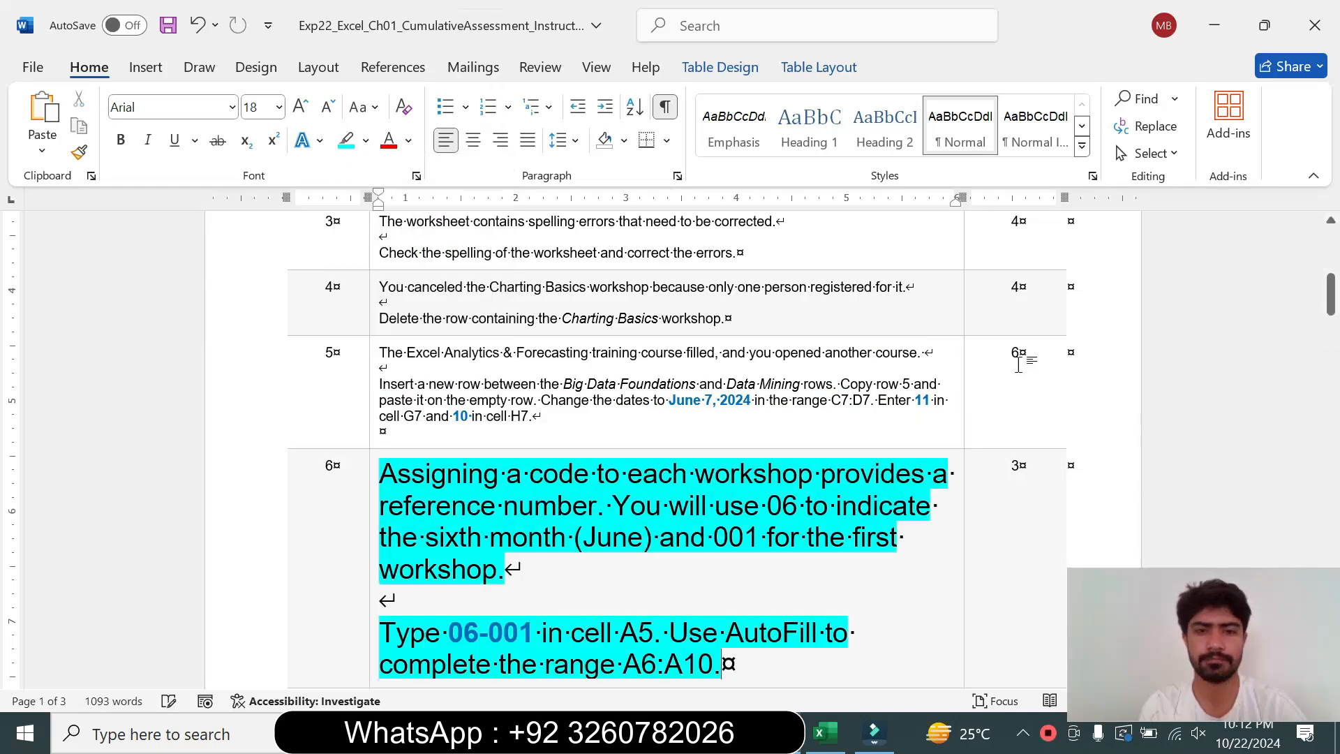
Enter the workshop code 06-001 in cell A5
drag(1333, 296, 1335, 315)
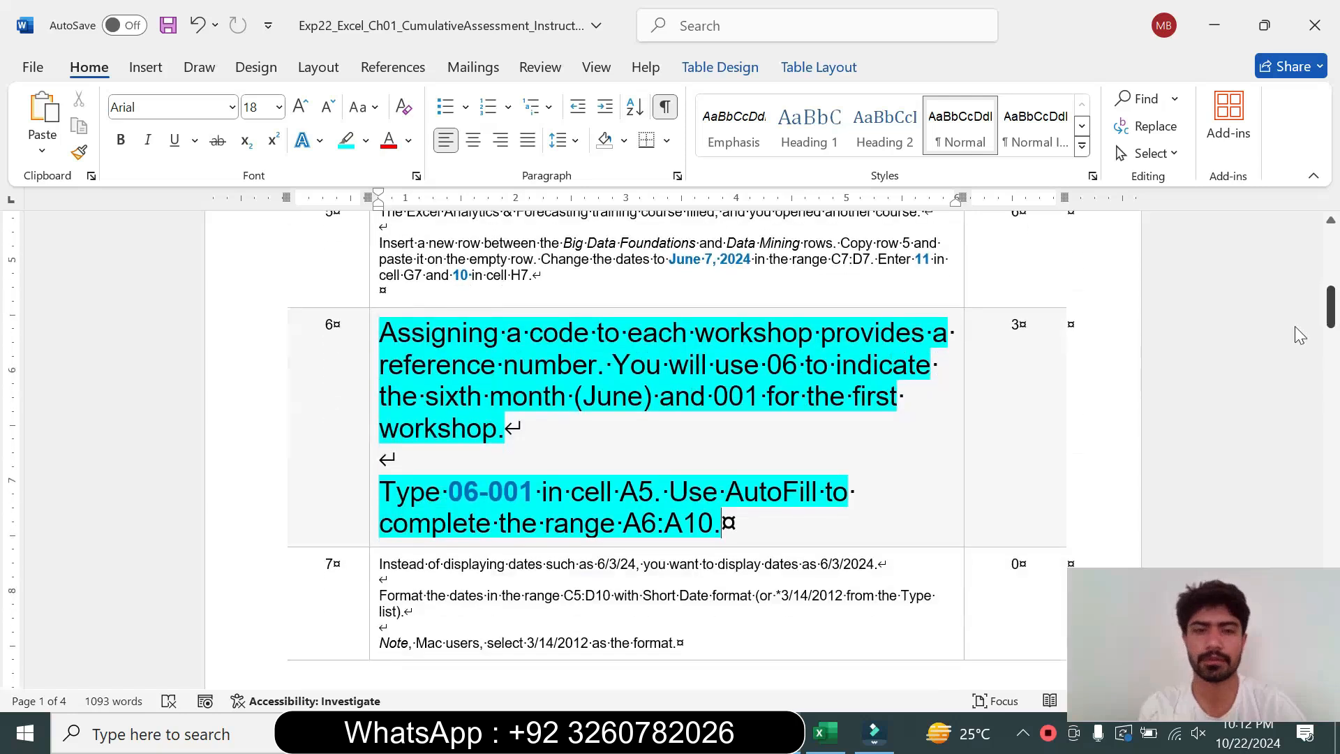
drag(381, 333, 574, 395)
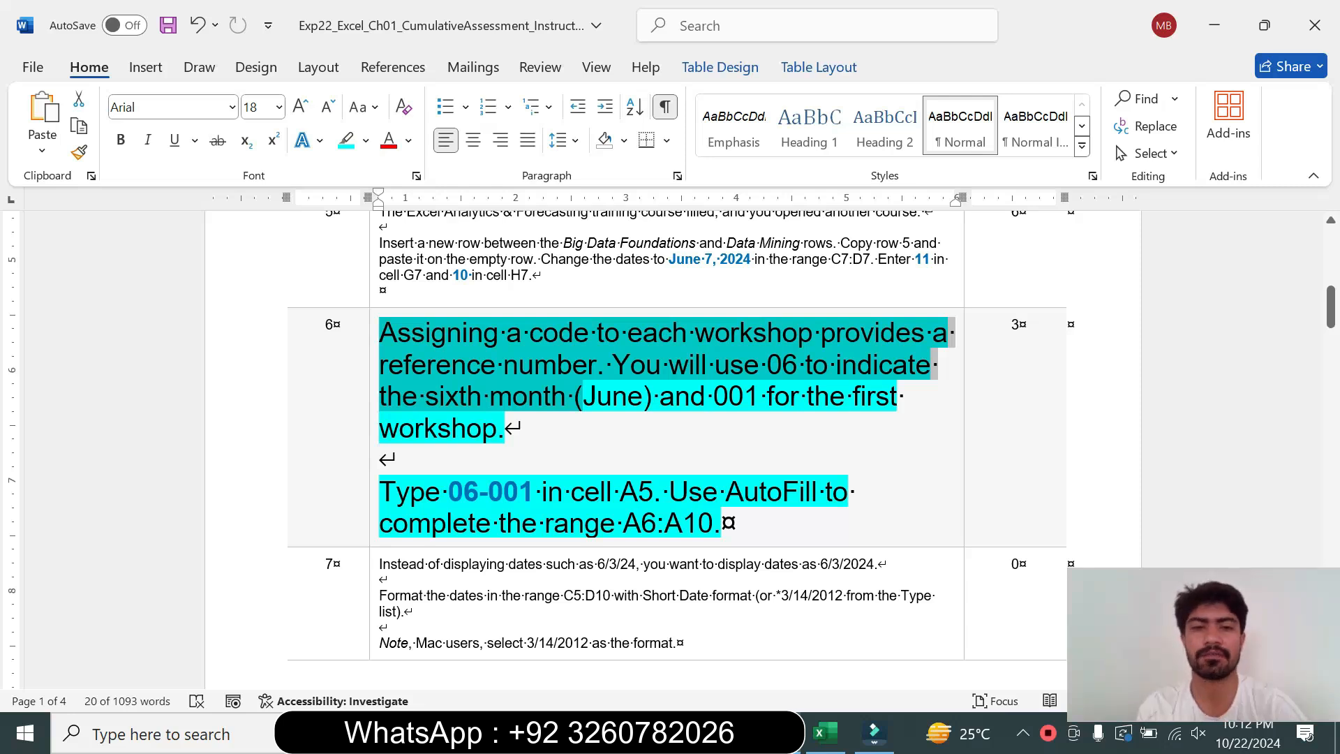
drag(380, 492, 541, 493)
click(537, 523)
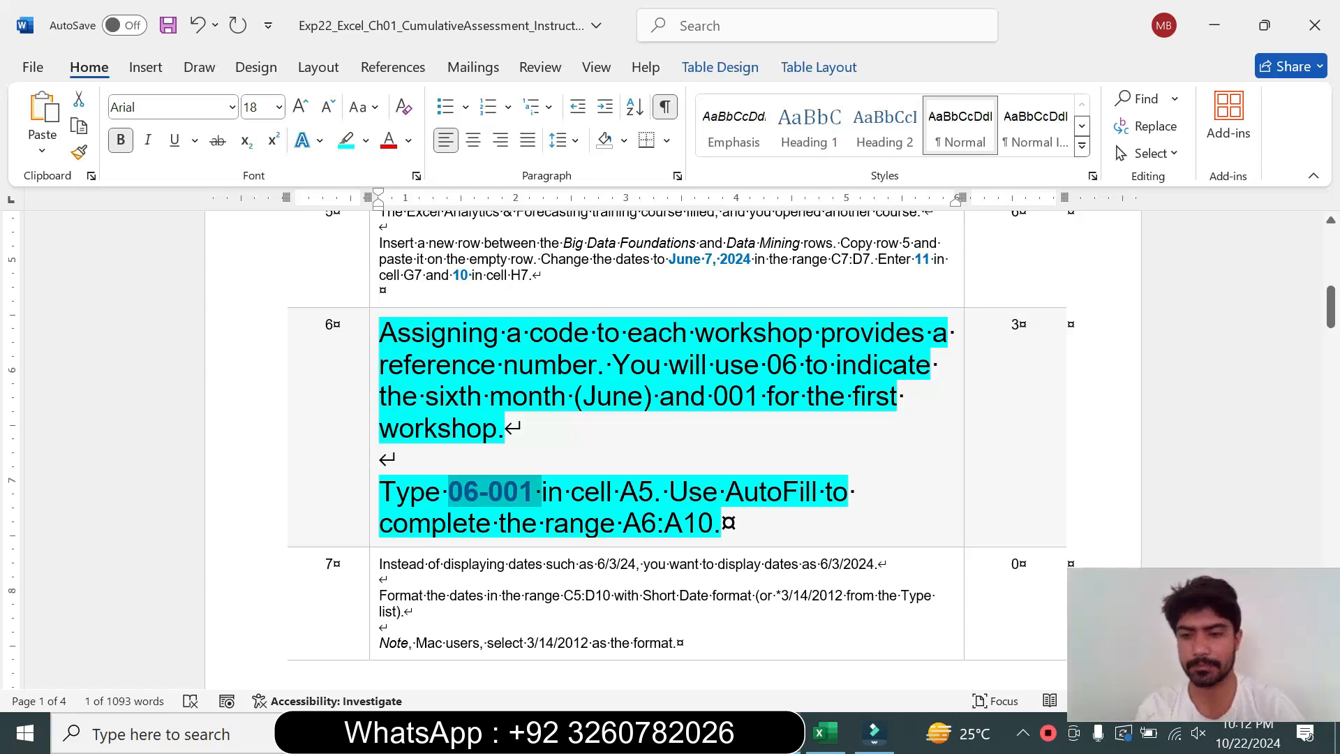
click(824, 733)
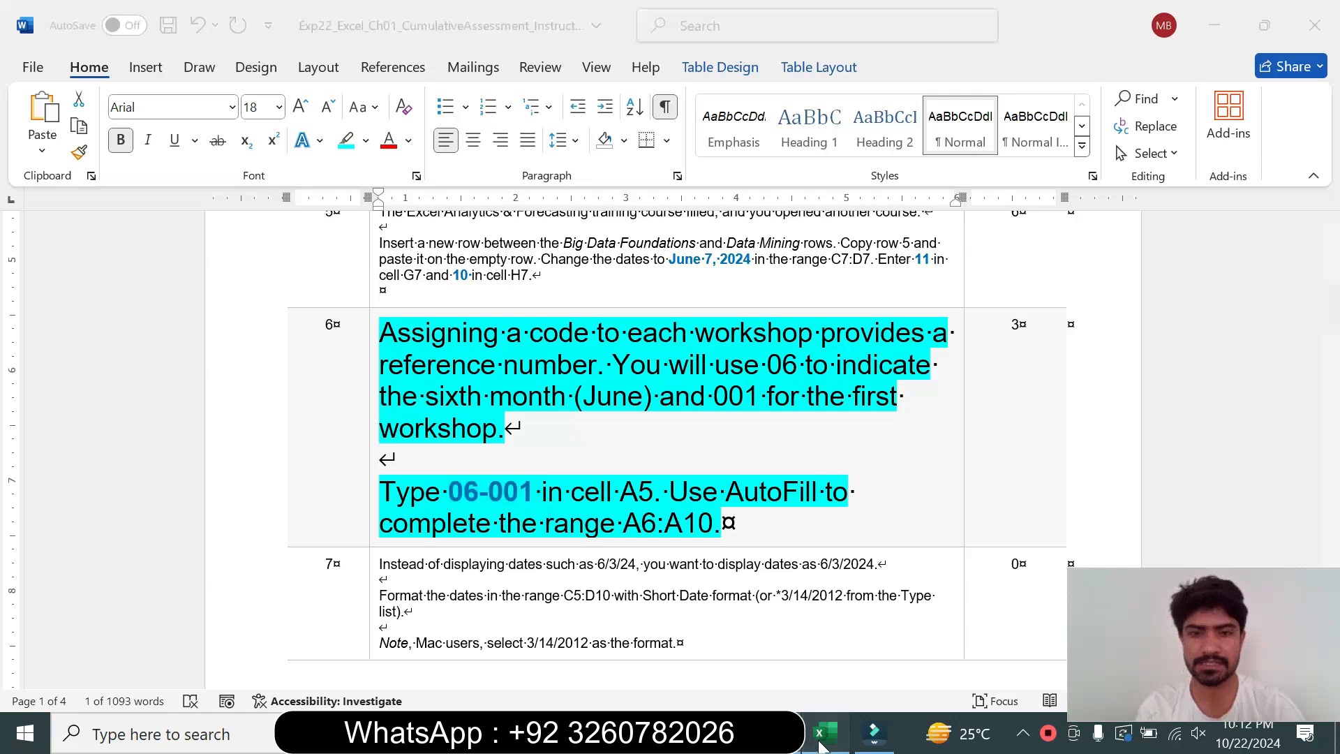
click(47, 348)
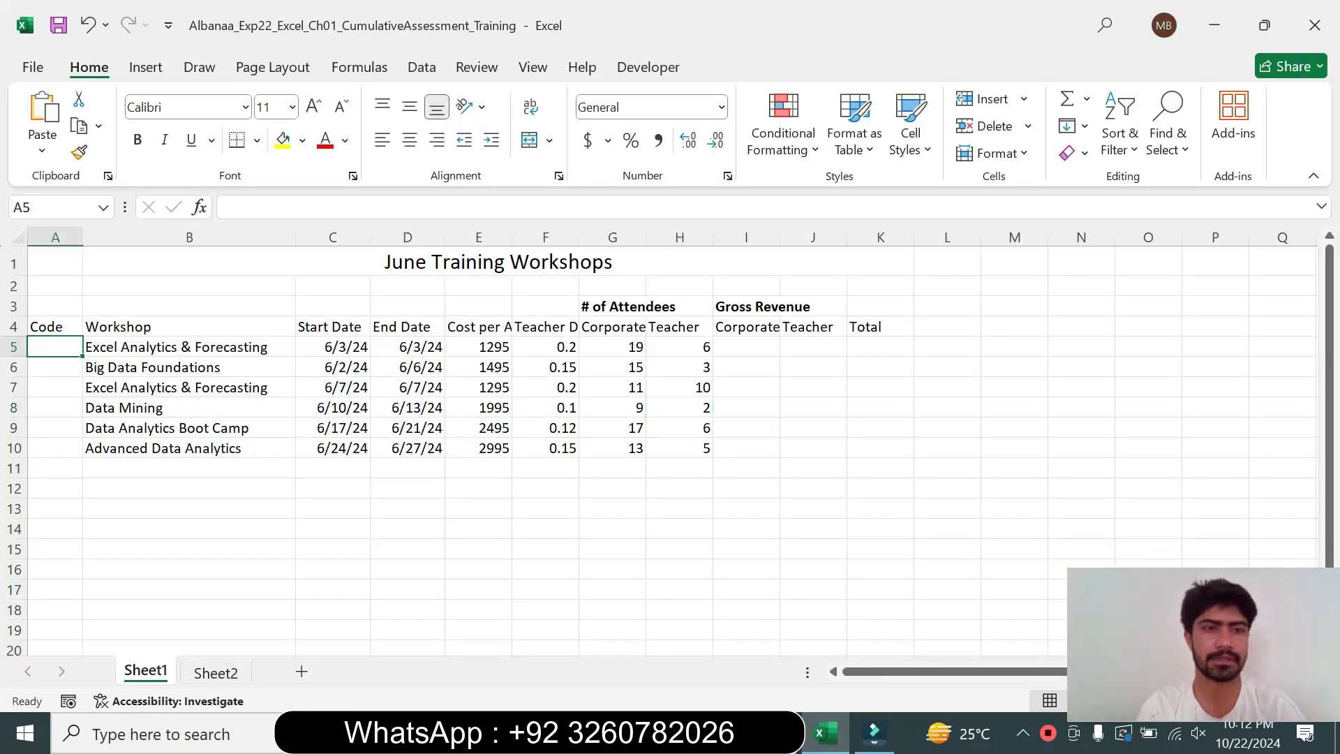
text(06-001)
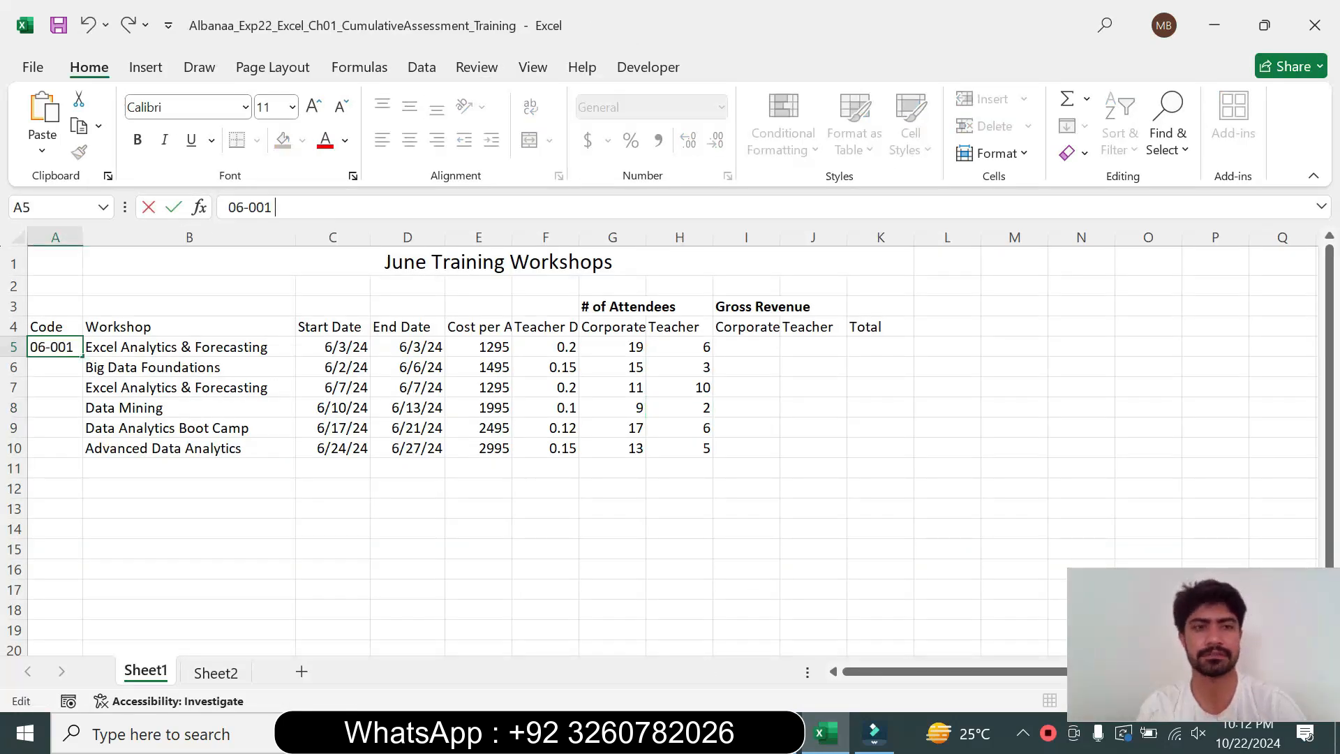
key(Return)
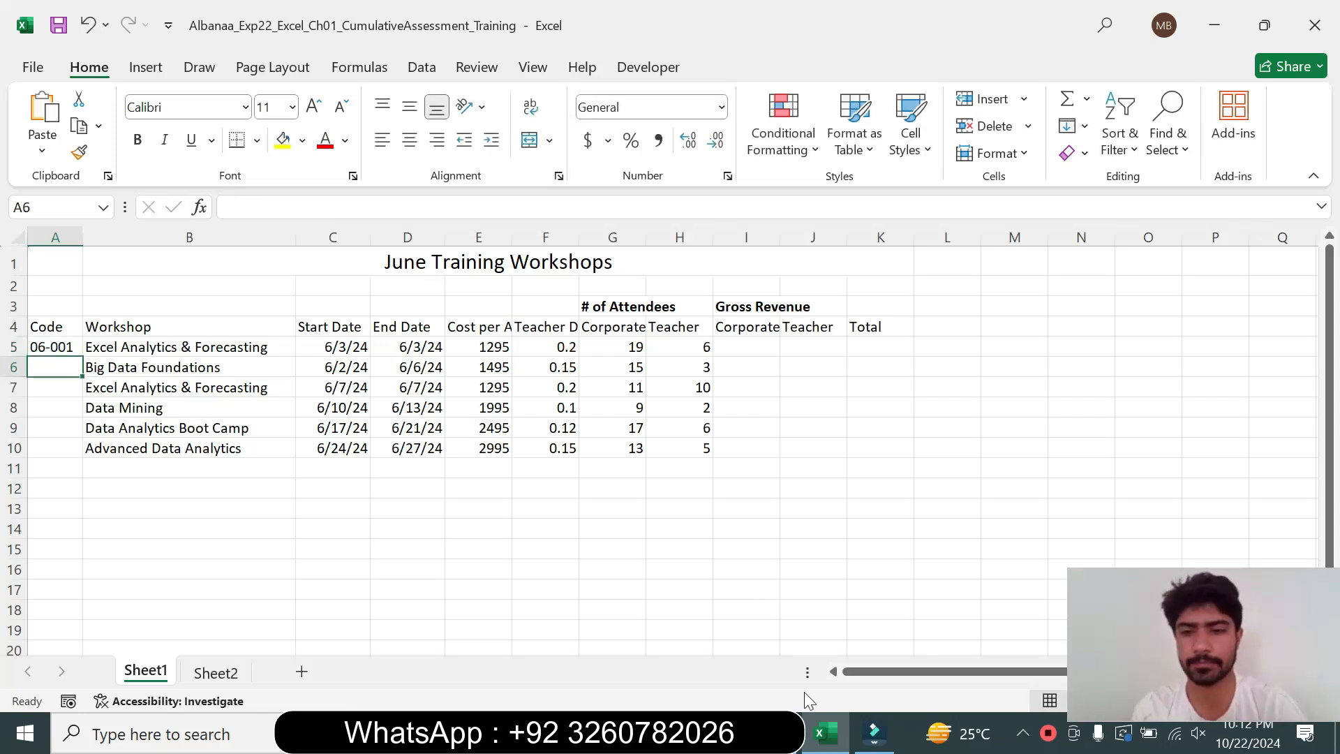
AutoFill the code from A5 down through A10
key(alt+Tab)
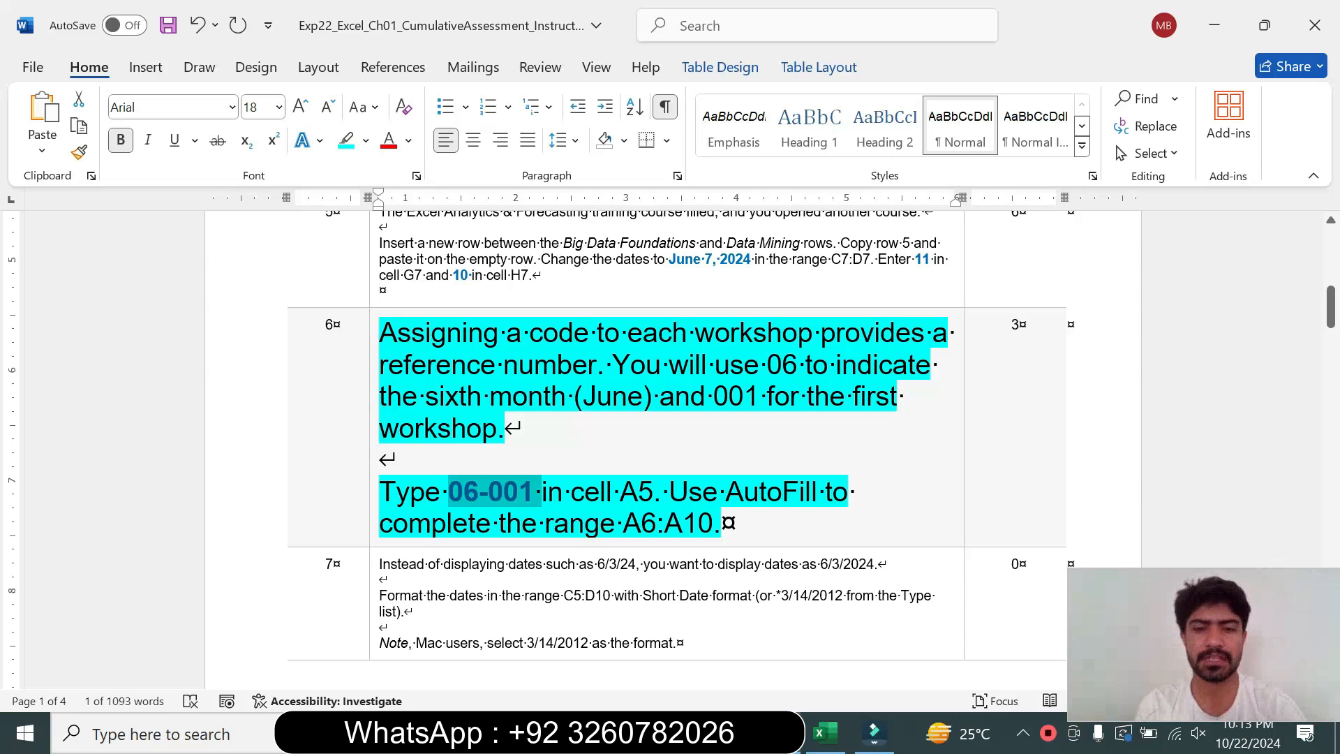
double_click(691, 524)
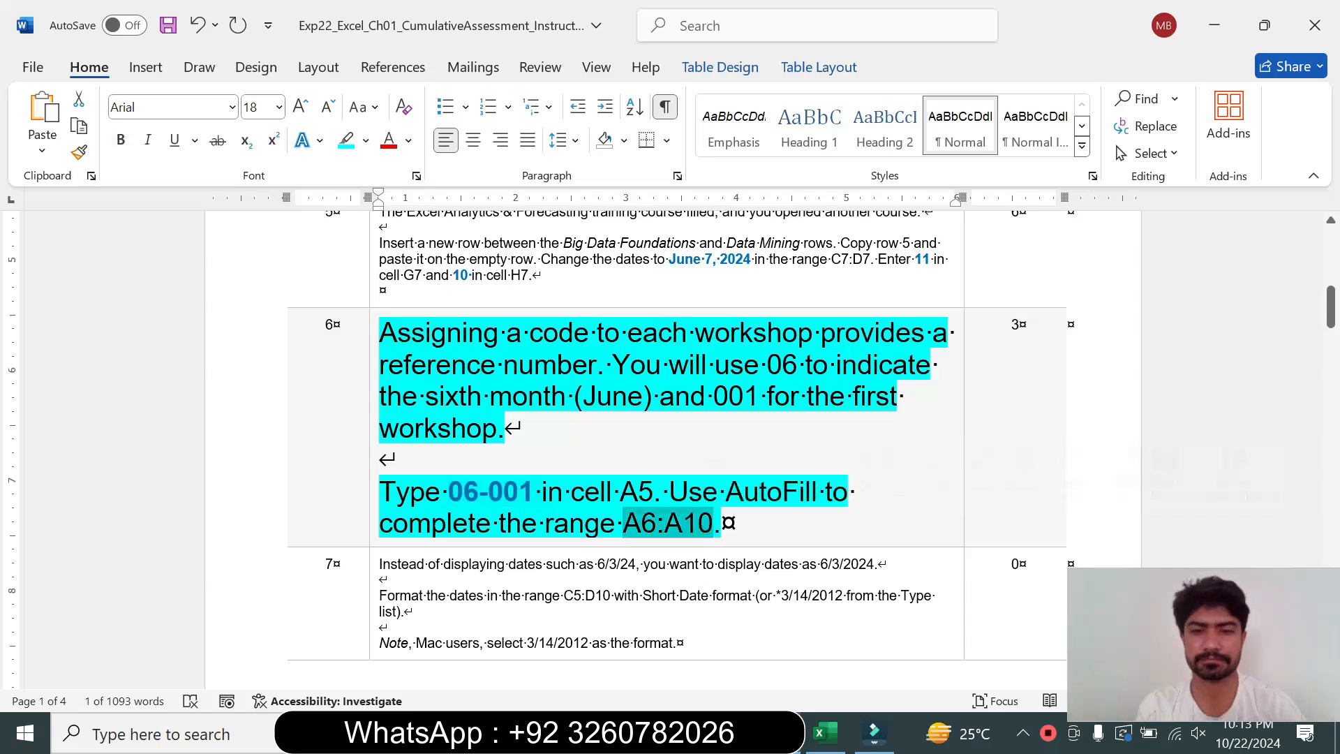
click(824, 735)
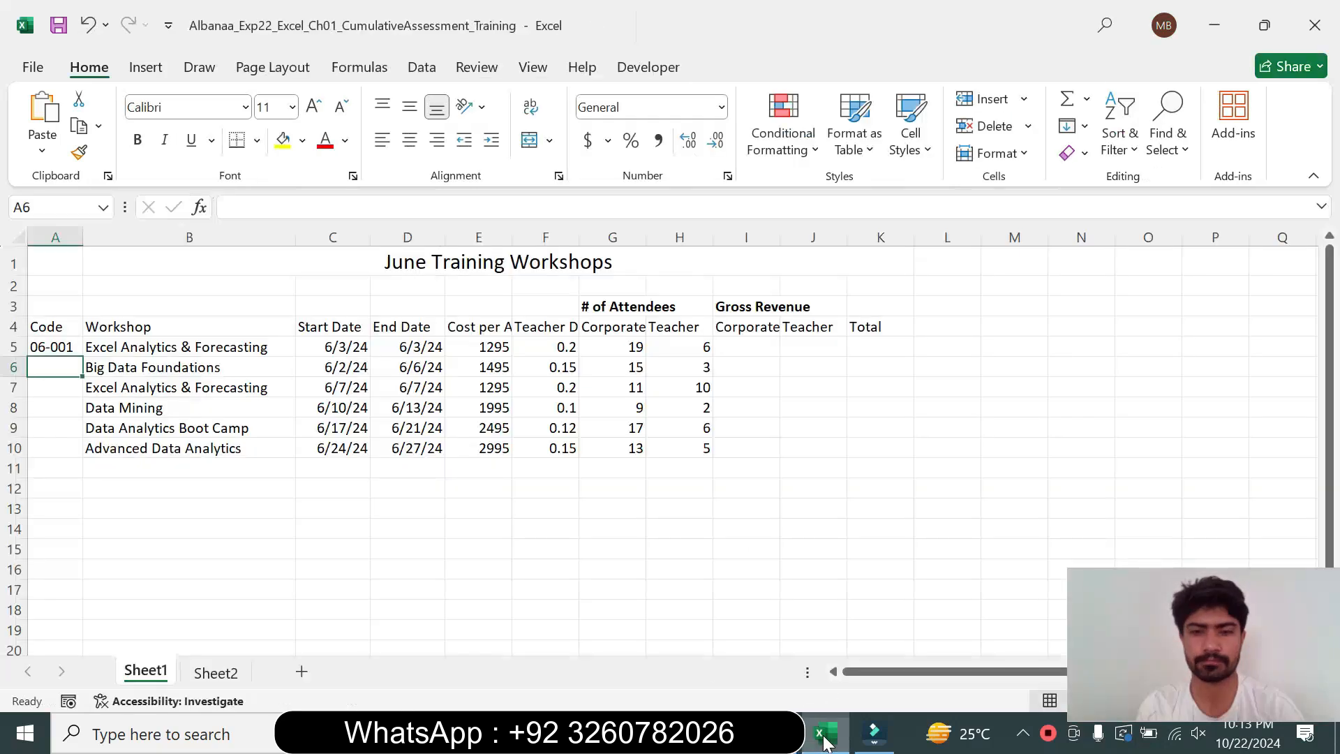
click(73, 349)
drag(81, 358, 81, 455)
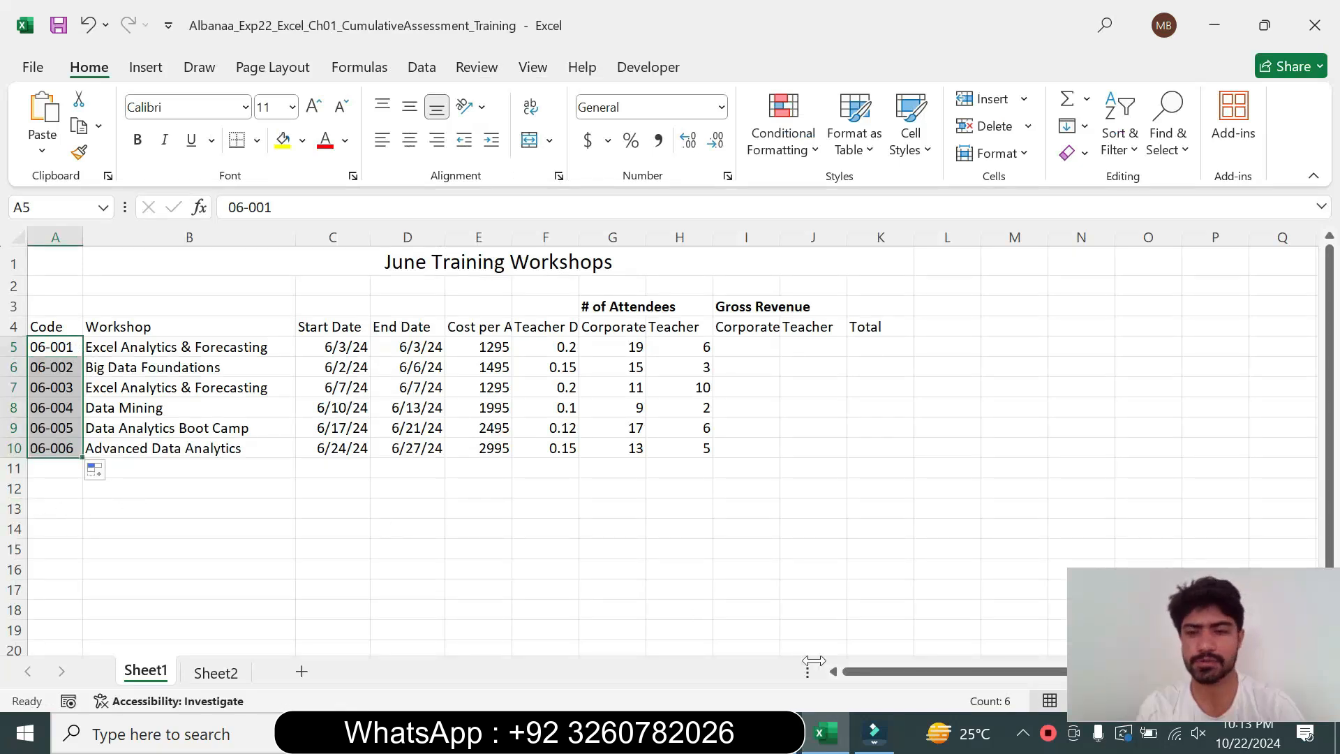
Return the step 6 instruction text to 9 pt with no highlight
click(824, 735)
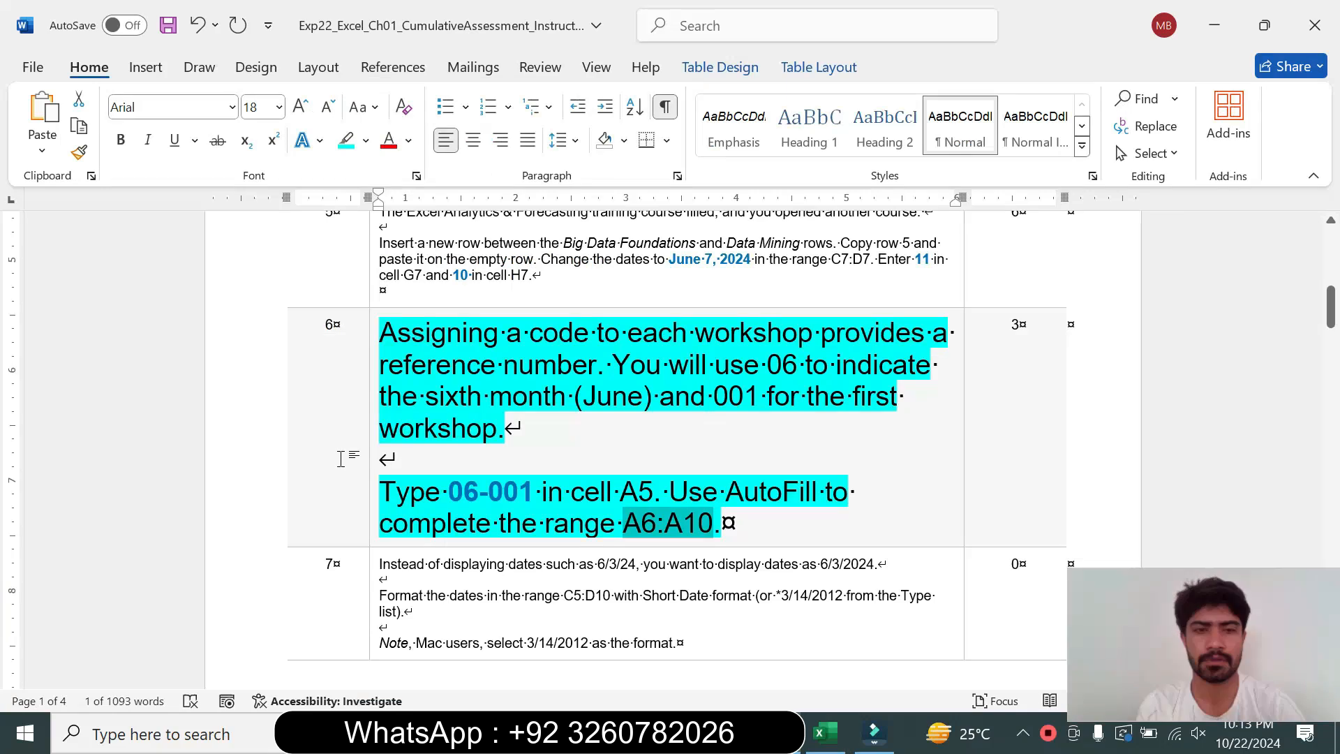
click(374, 480)
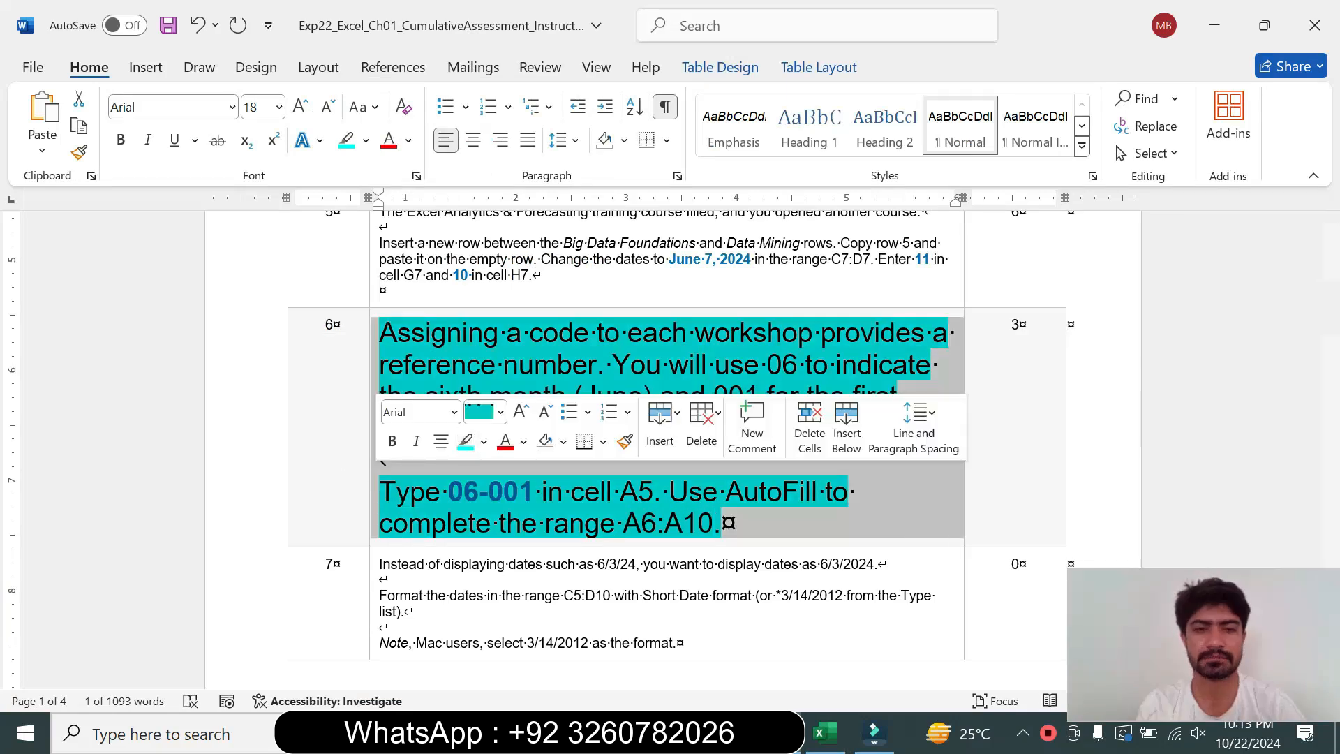
click(500, 412)
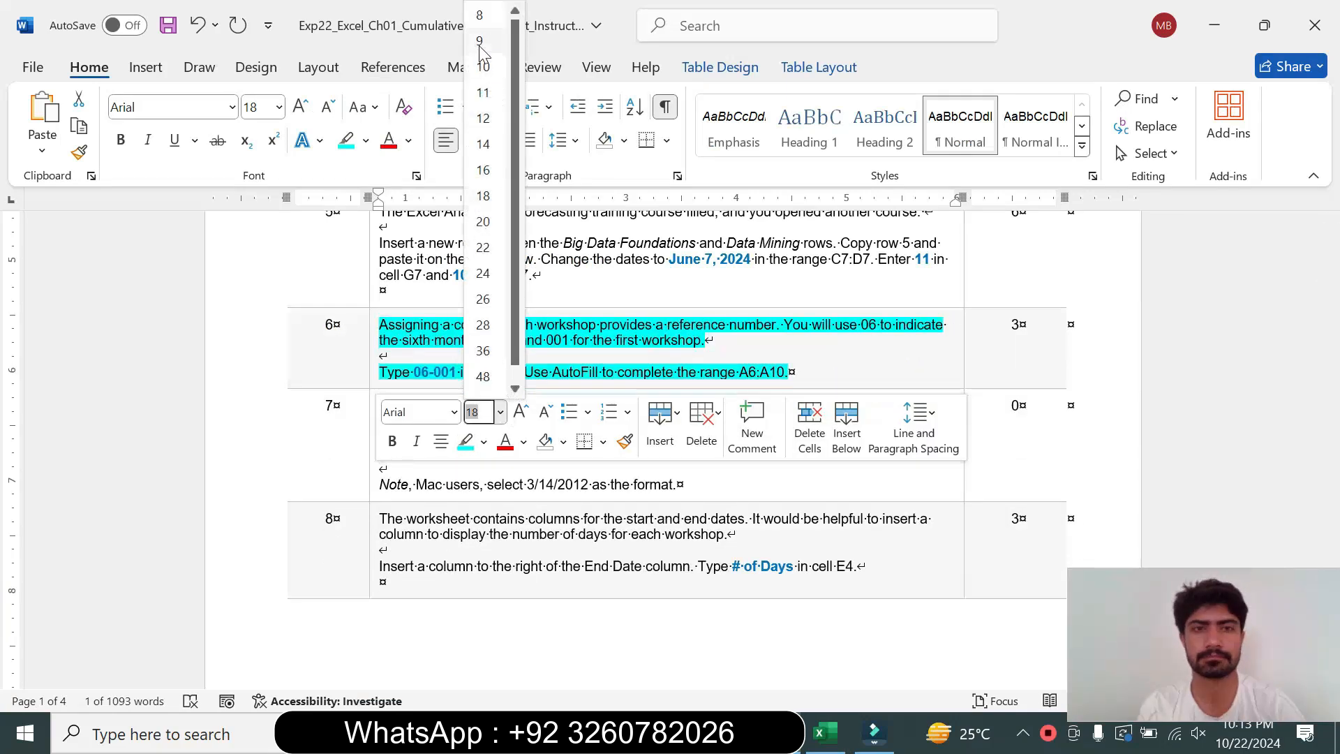
click(480, 41)
click(365, 148)
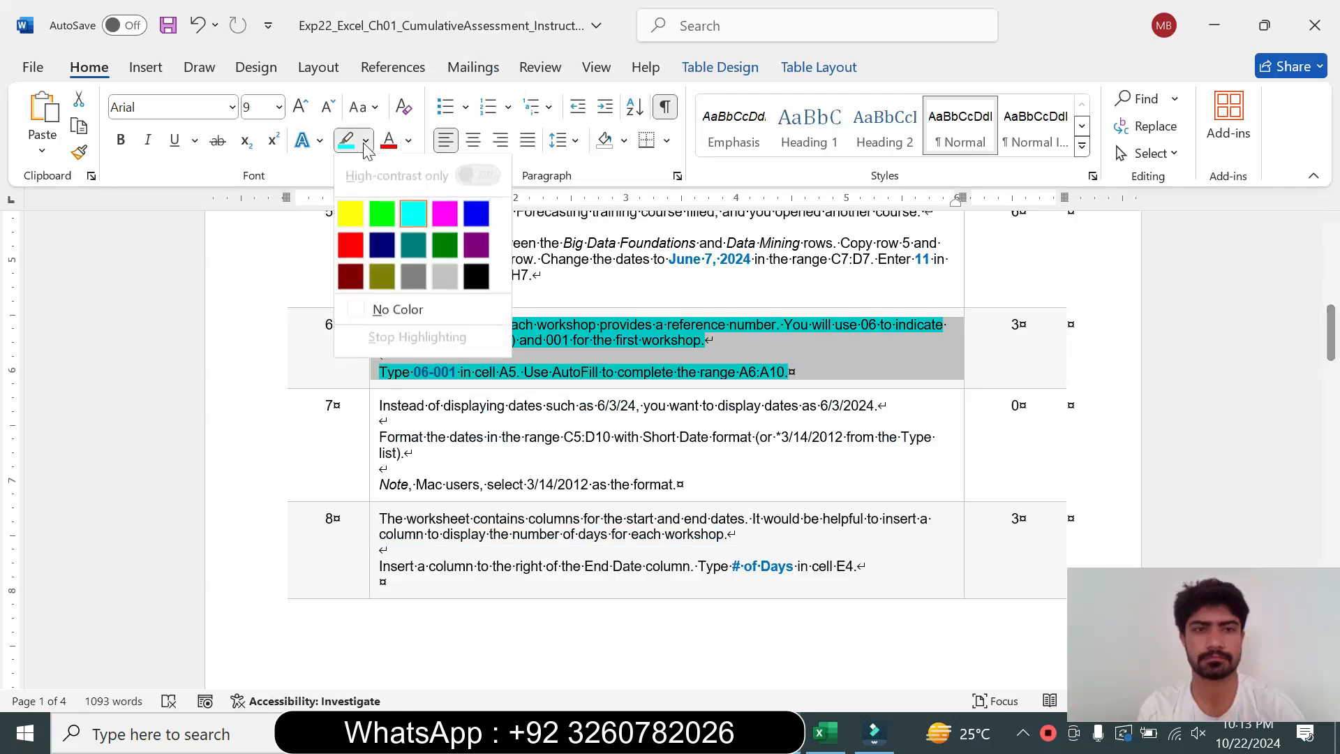
click(391, 307)
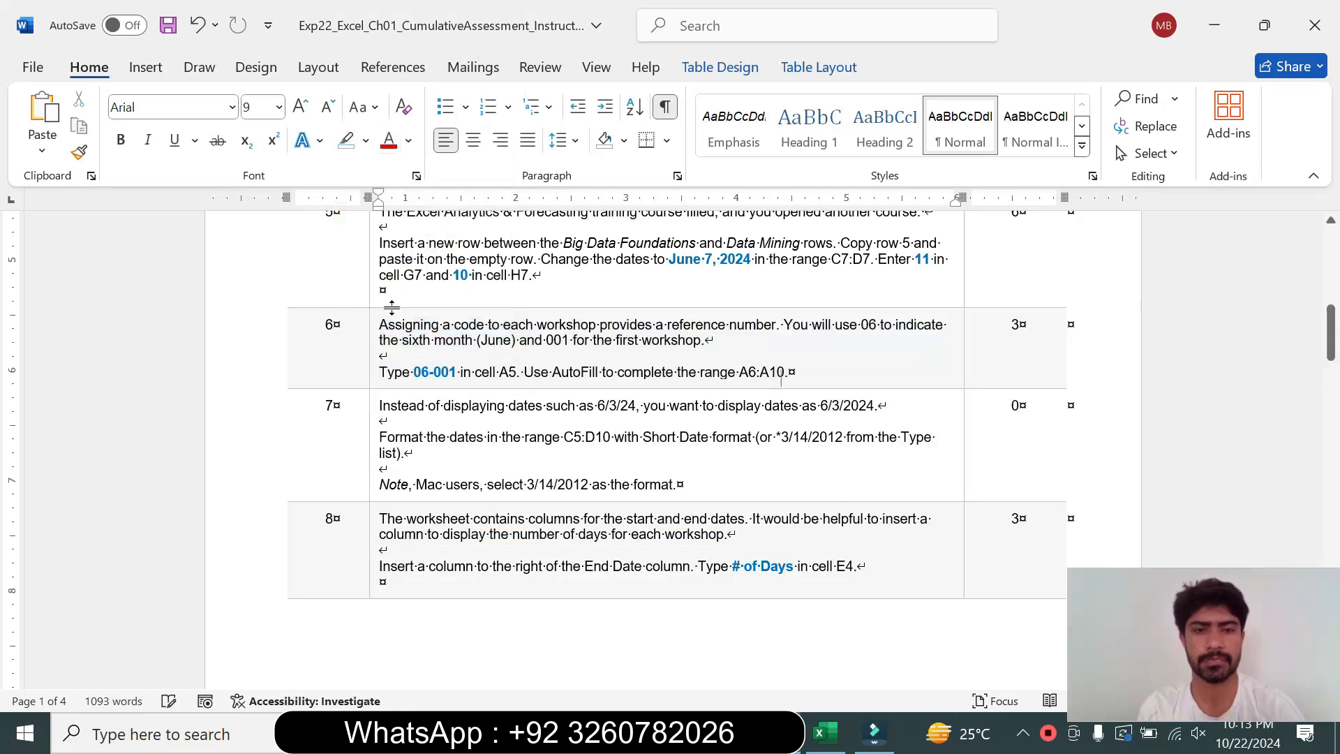
Enlarge the step 7 instruction text to 14 pt and highlight it turquoise
click(374, 472)
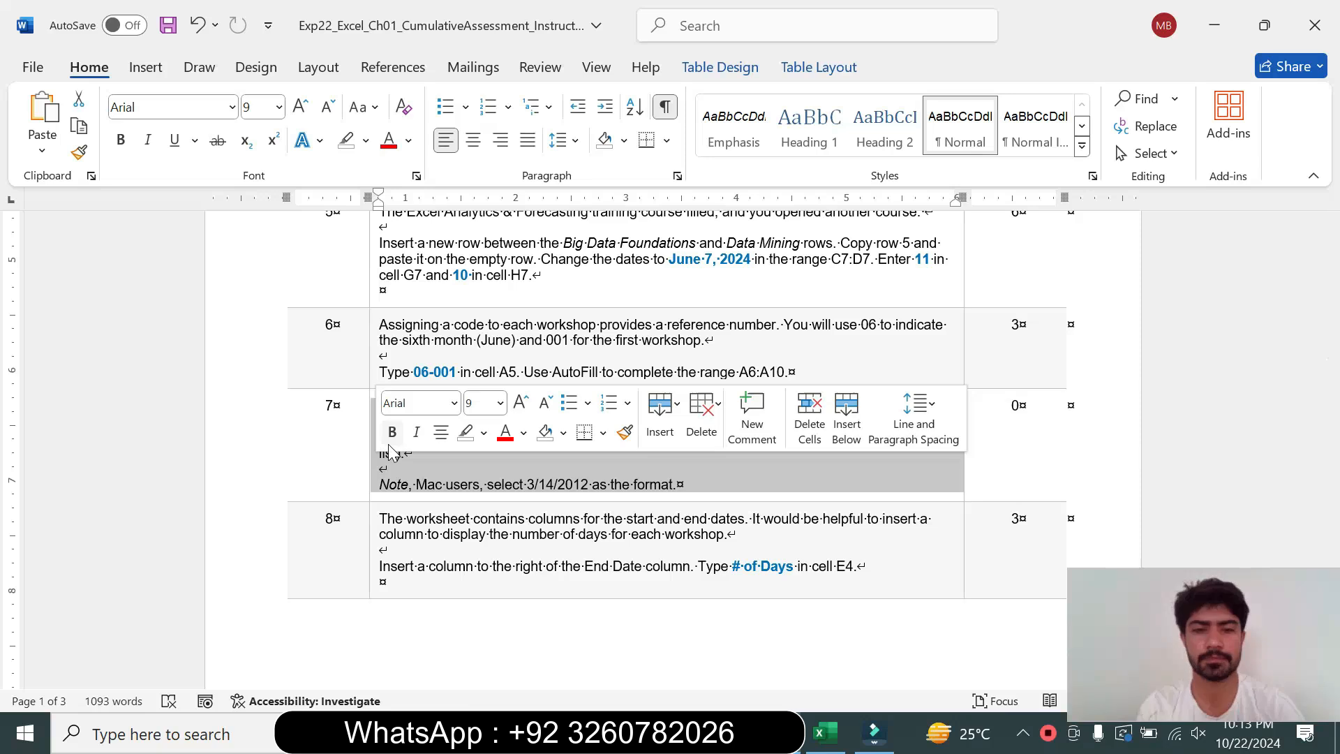
click(501, 403)
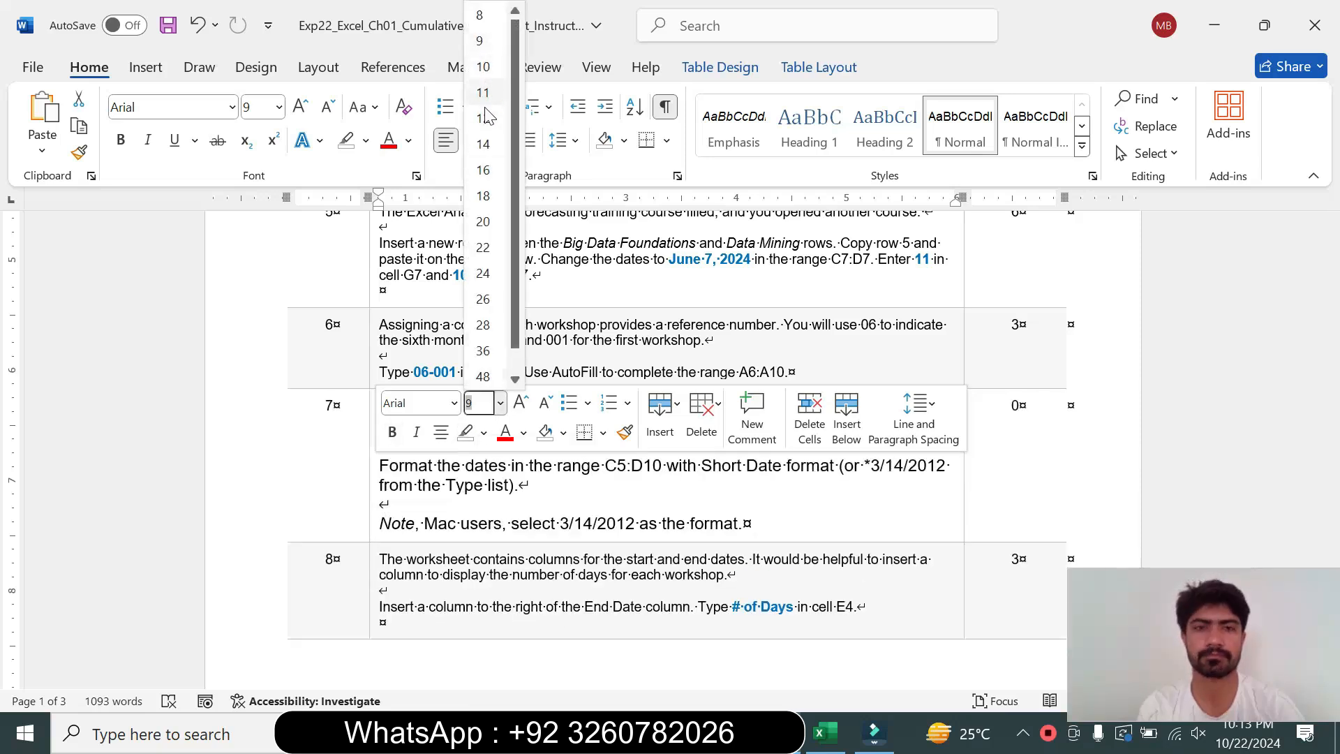
click(485, 145)
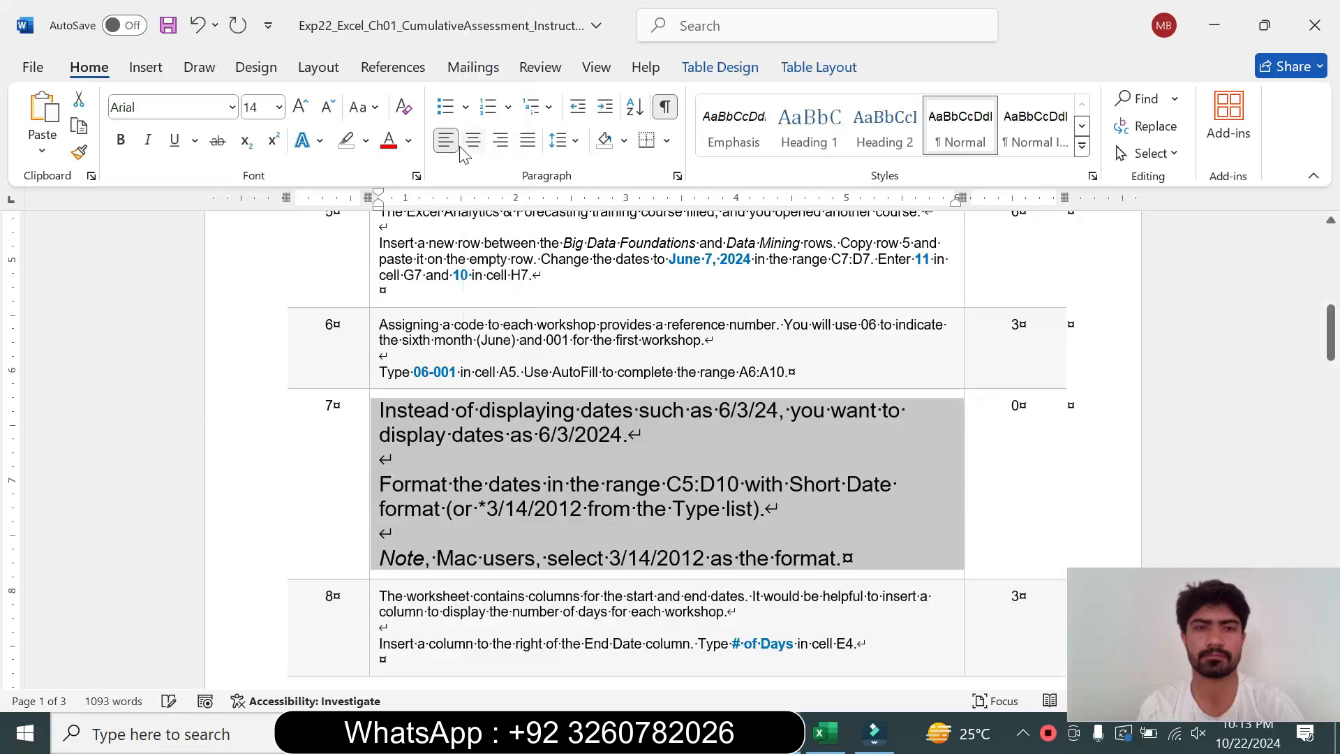
click(365, 140)
click(419, 209)
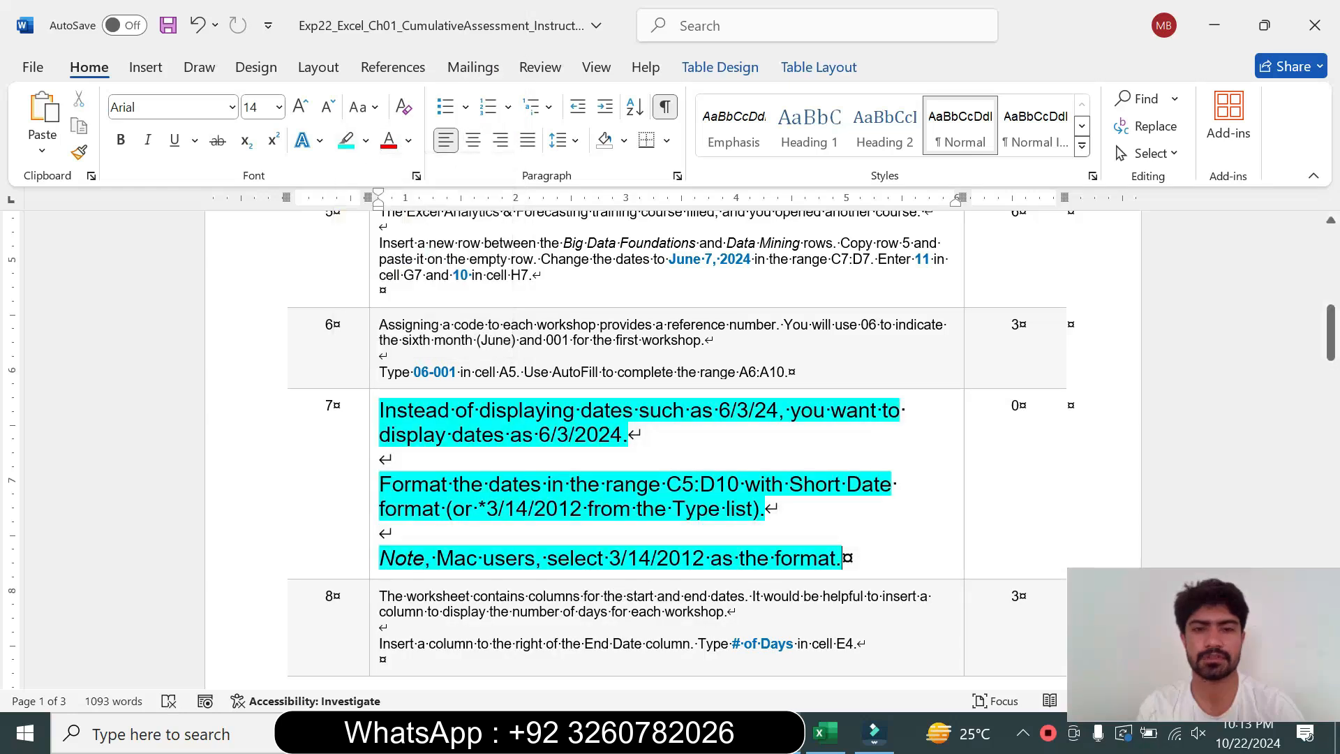
Copy the range reference C5:D10 from the instructions and use it to select that date range in the worksheet
triple_click(457, 430)
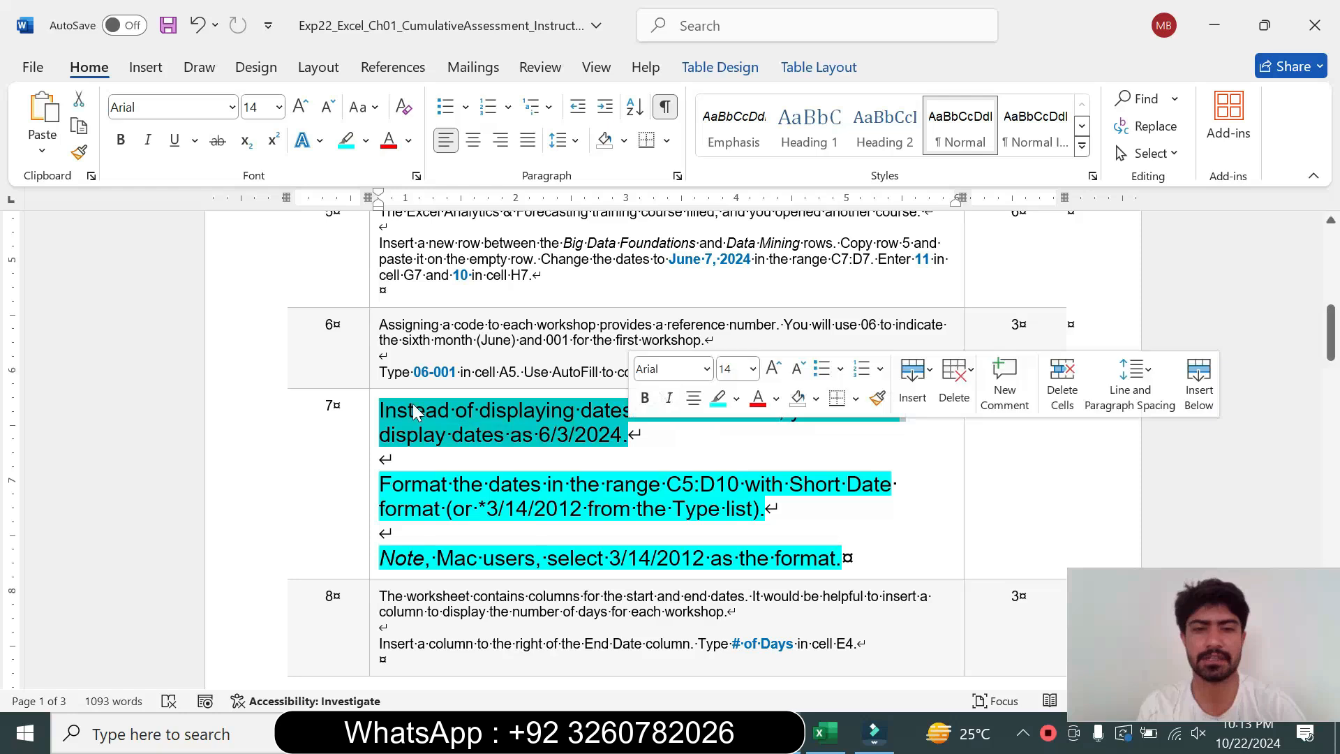
click(454, 432)
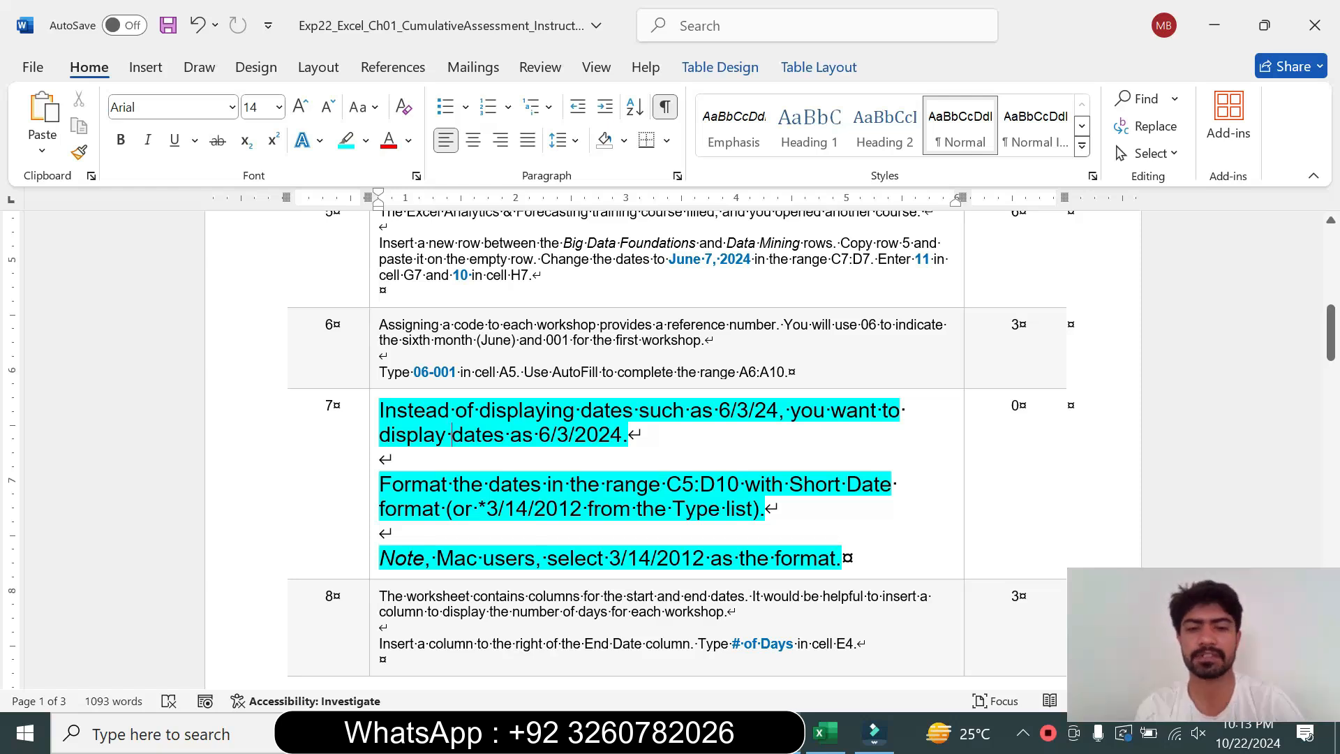
drag(666, 483, 741, 483)
key(ctrl+c)
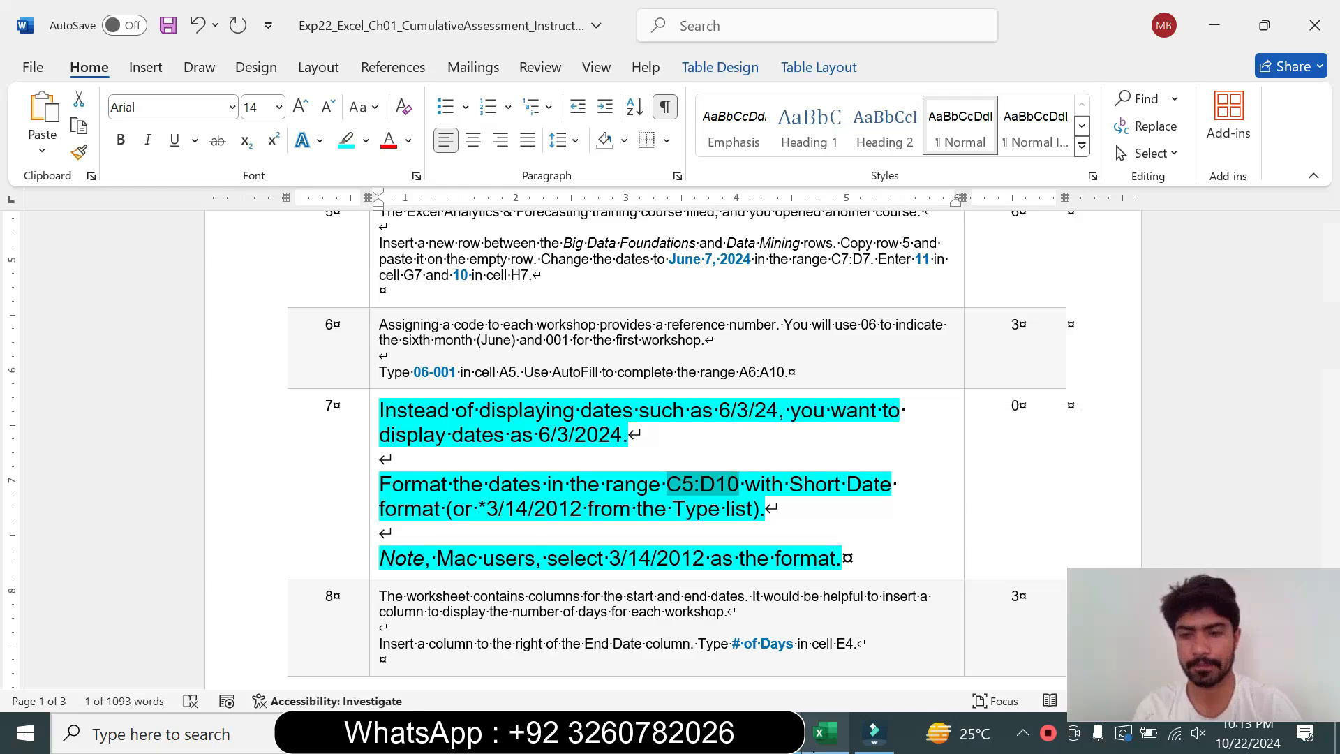
click(826, 733)
key(ctrl+v)
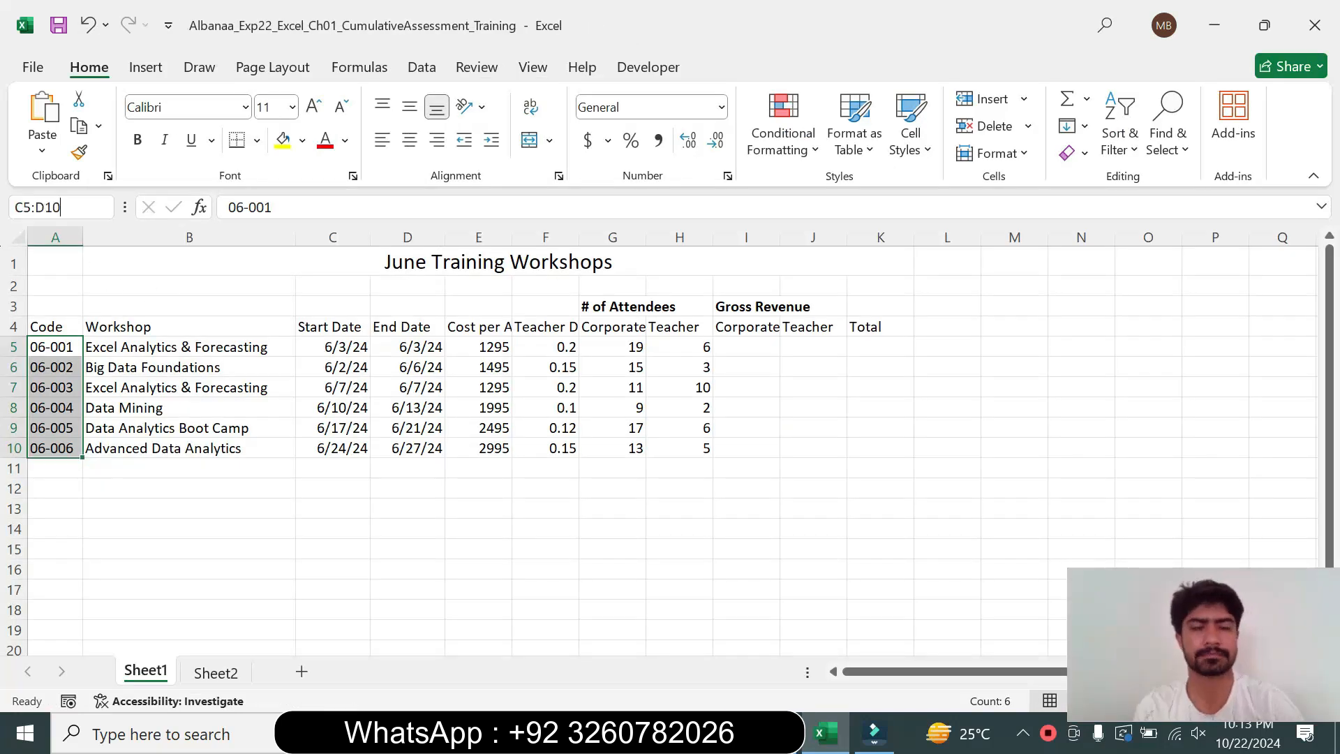
key(Return)
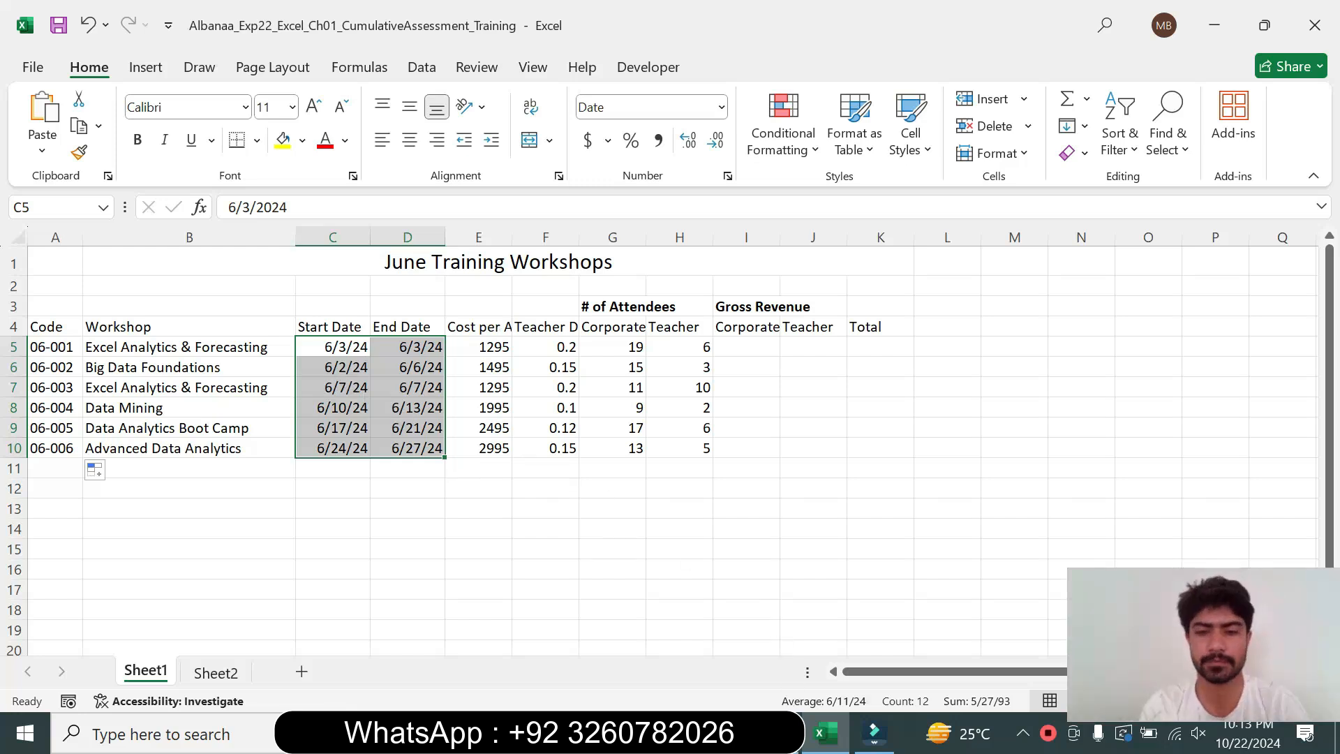
Review the step 7 date-format instructions in the instruction document
key(alt+Tab)
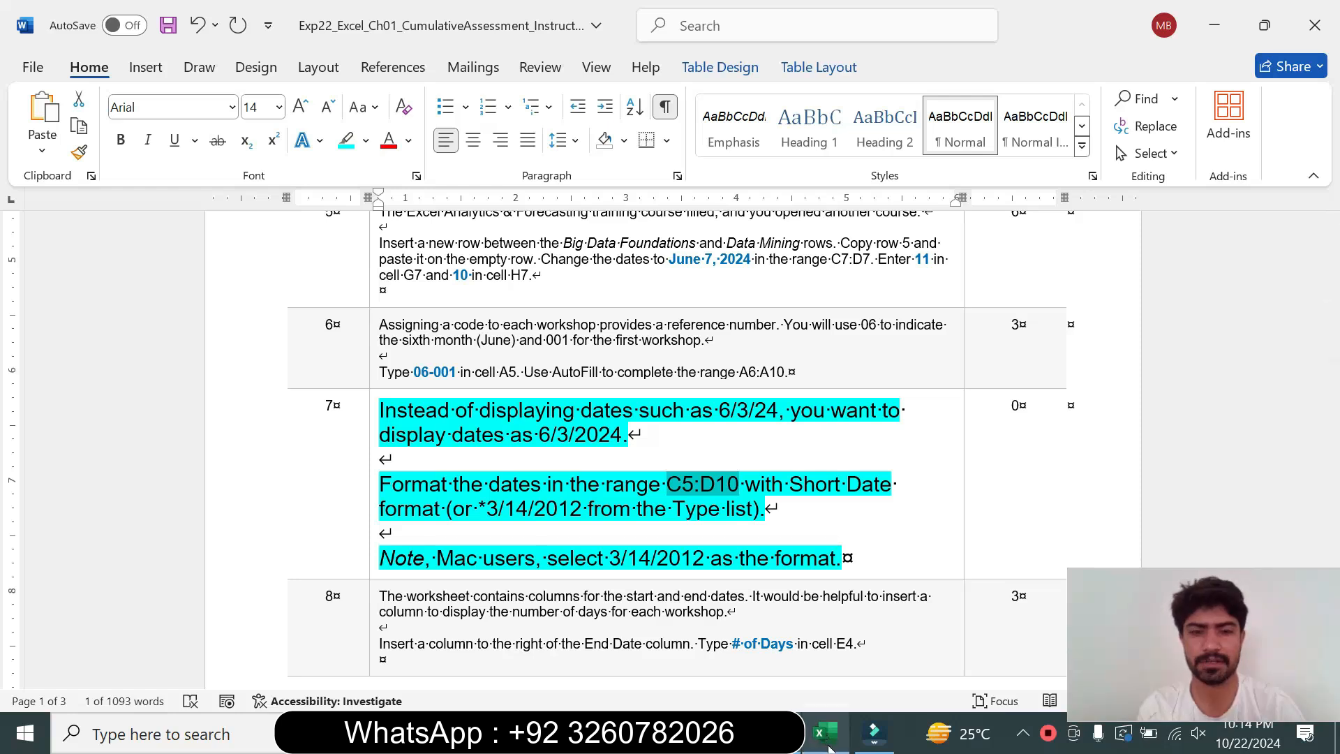
mouse_move(829, 748)
click(810, 649)
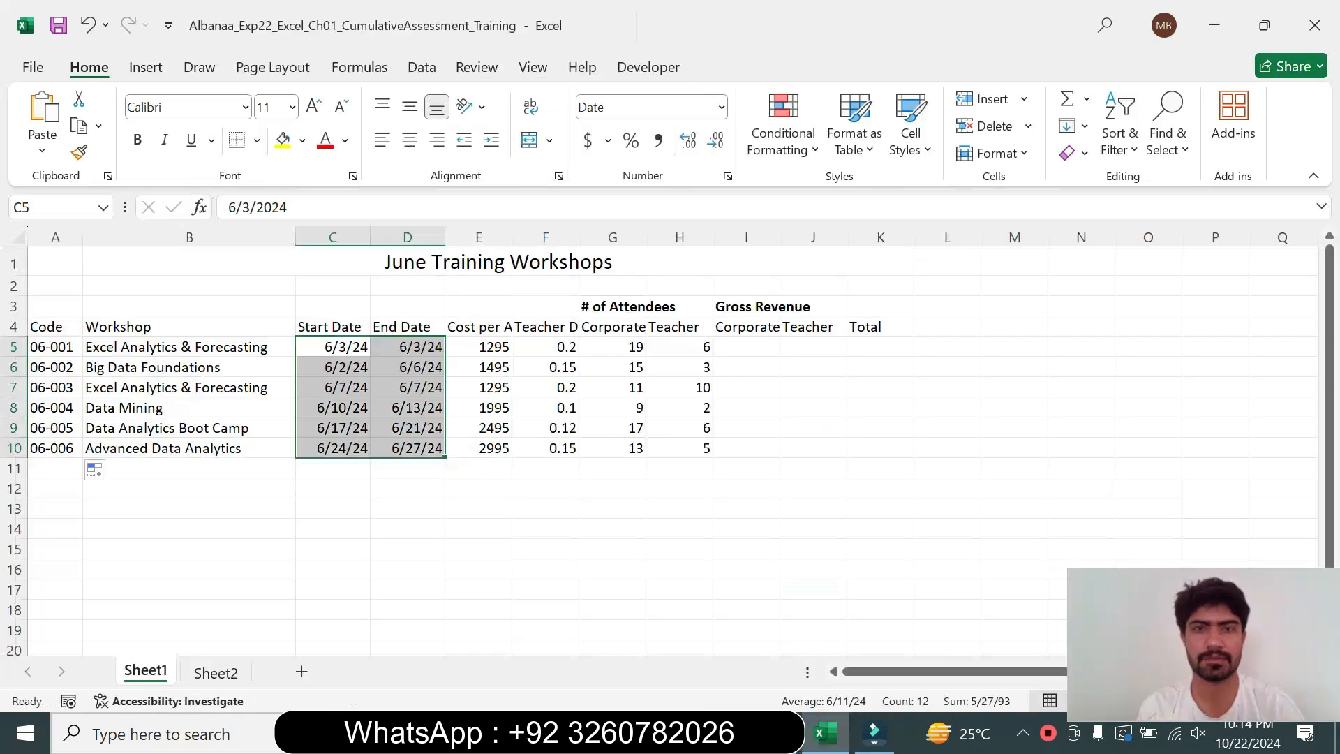
Format the selected dates in C5:D10 with the 3/14/2012 date type in Format Cells
click(728, 177)
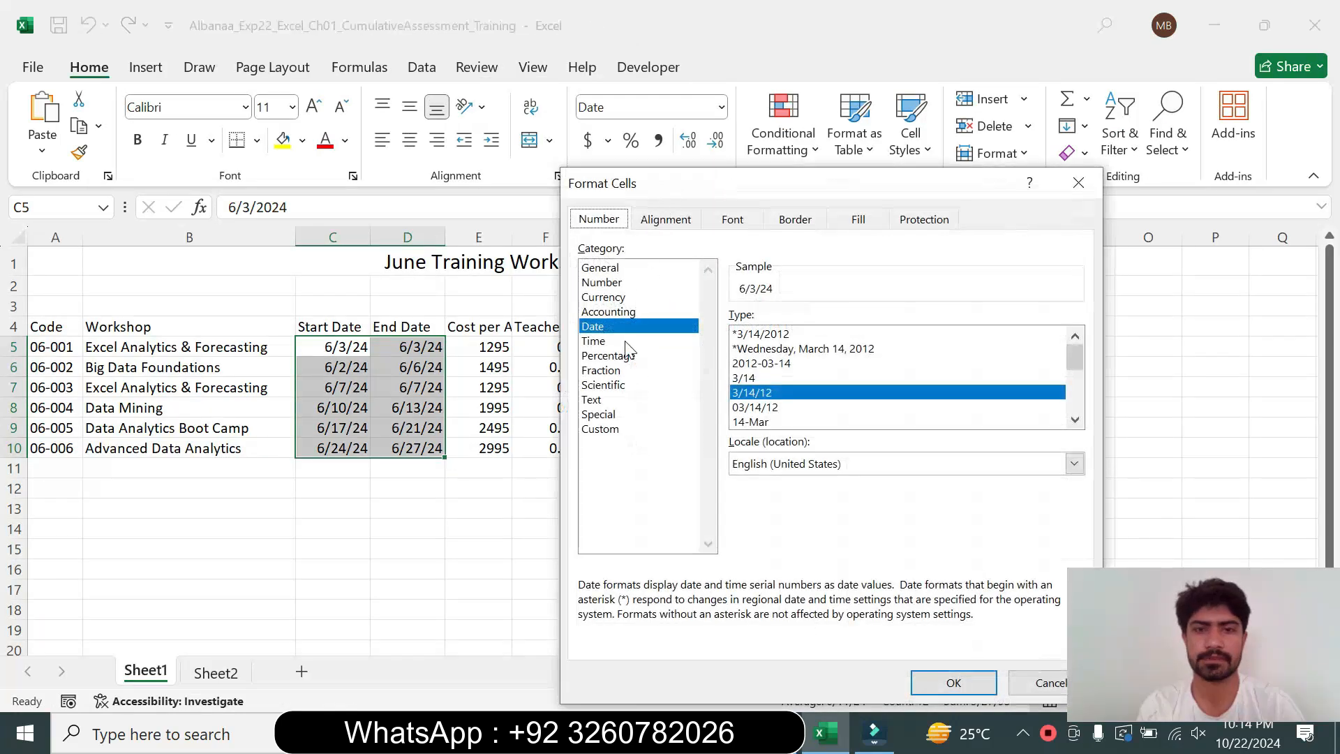
click(1075, 420)
click(1075, 419)
click(1074, 421)
click(1074, 420)
click(1074, 420)
click(1074, 420)
click(1075, 420)
click(1074, 420)
click(1074, 421)
click(1074, 421)
click(1074, 420)
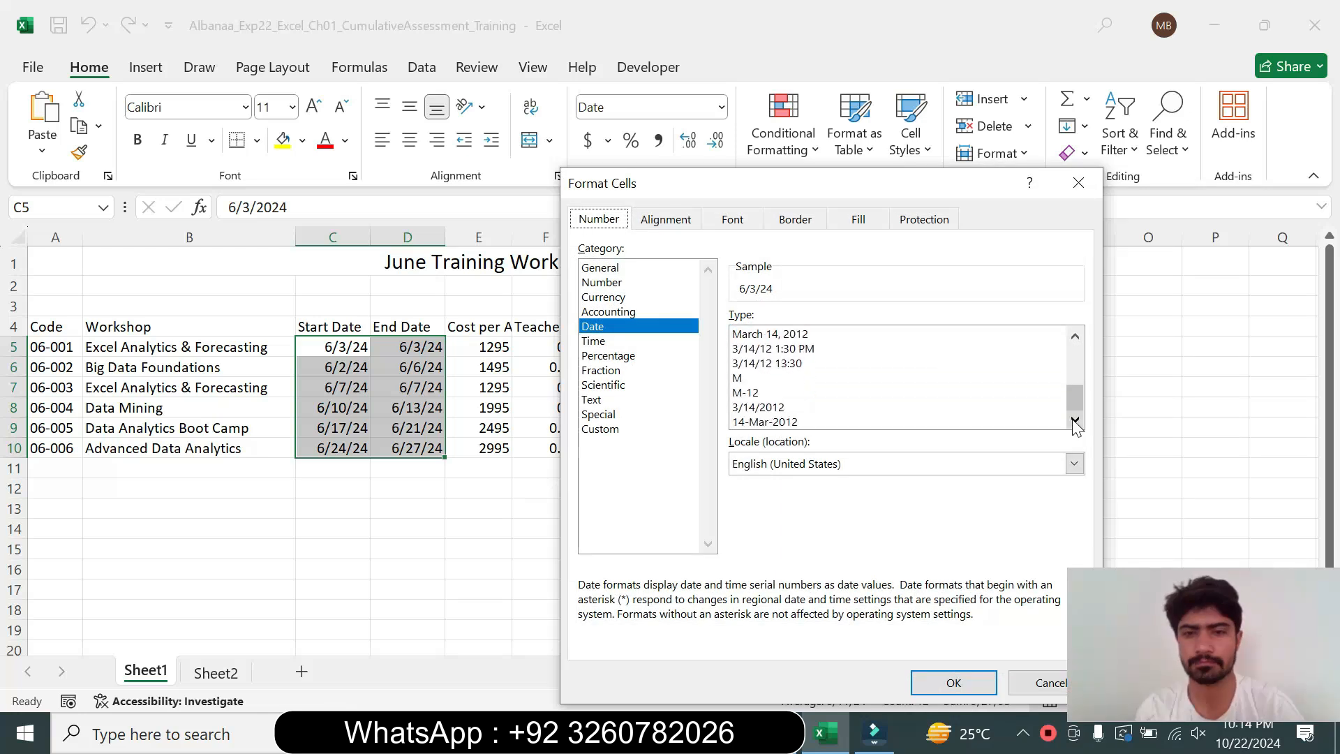
click(1075, 336)
click(1075, 336)
key(alt+Tab)
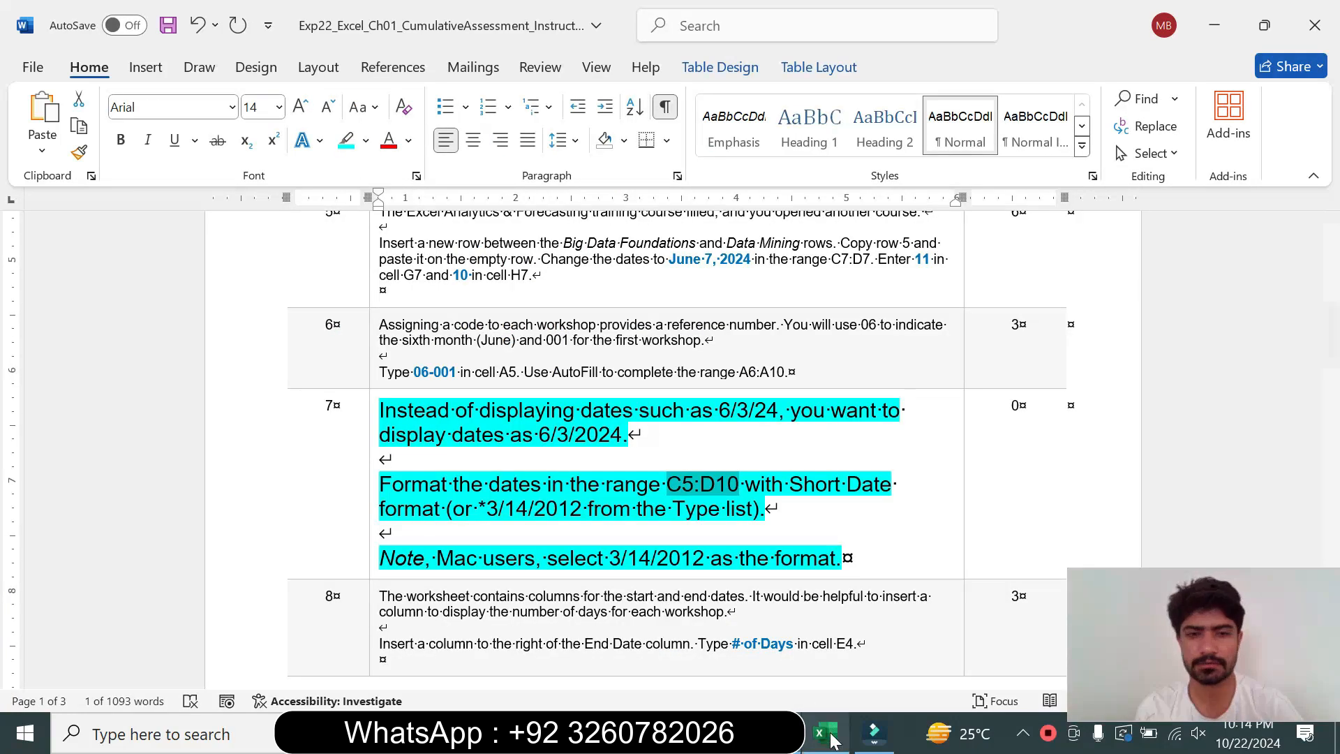
mouse_move(826, 732)
click(767, 618)
click(873, 393)
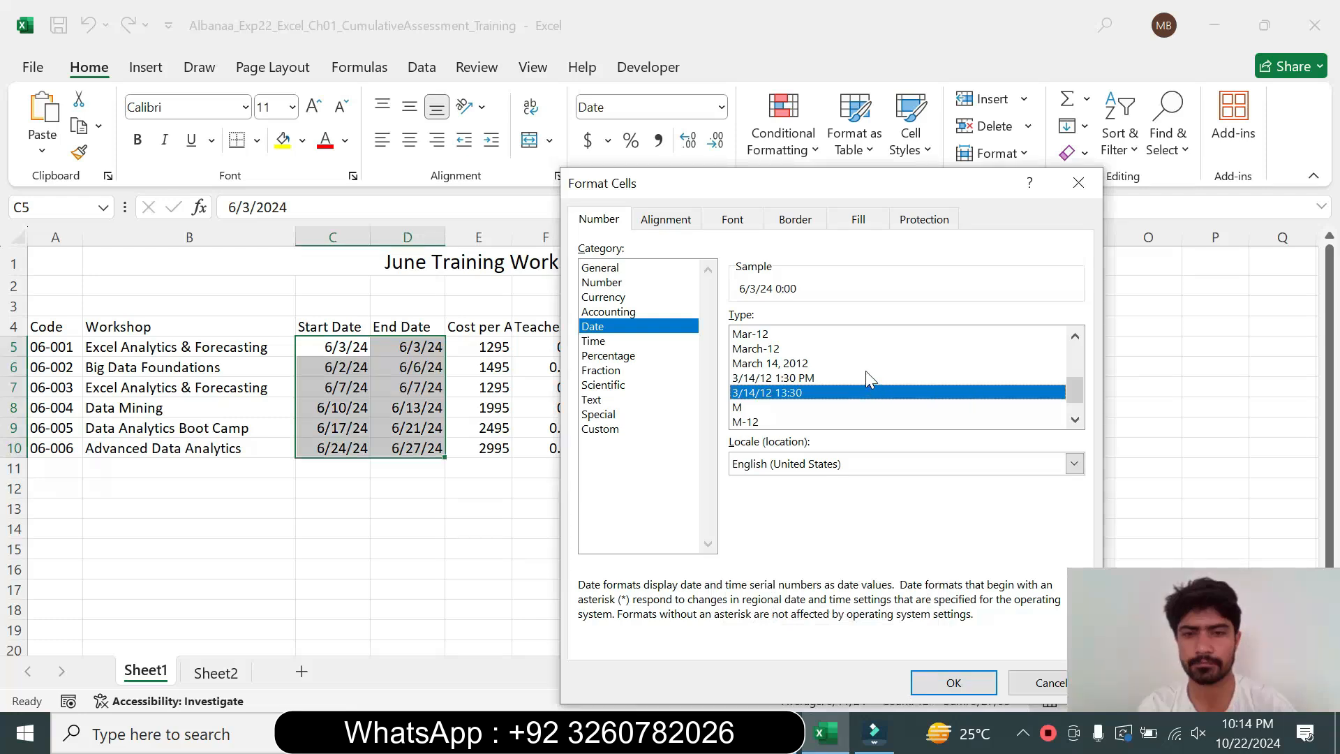
click(1076, 421)
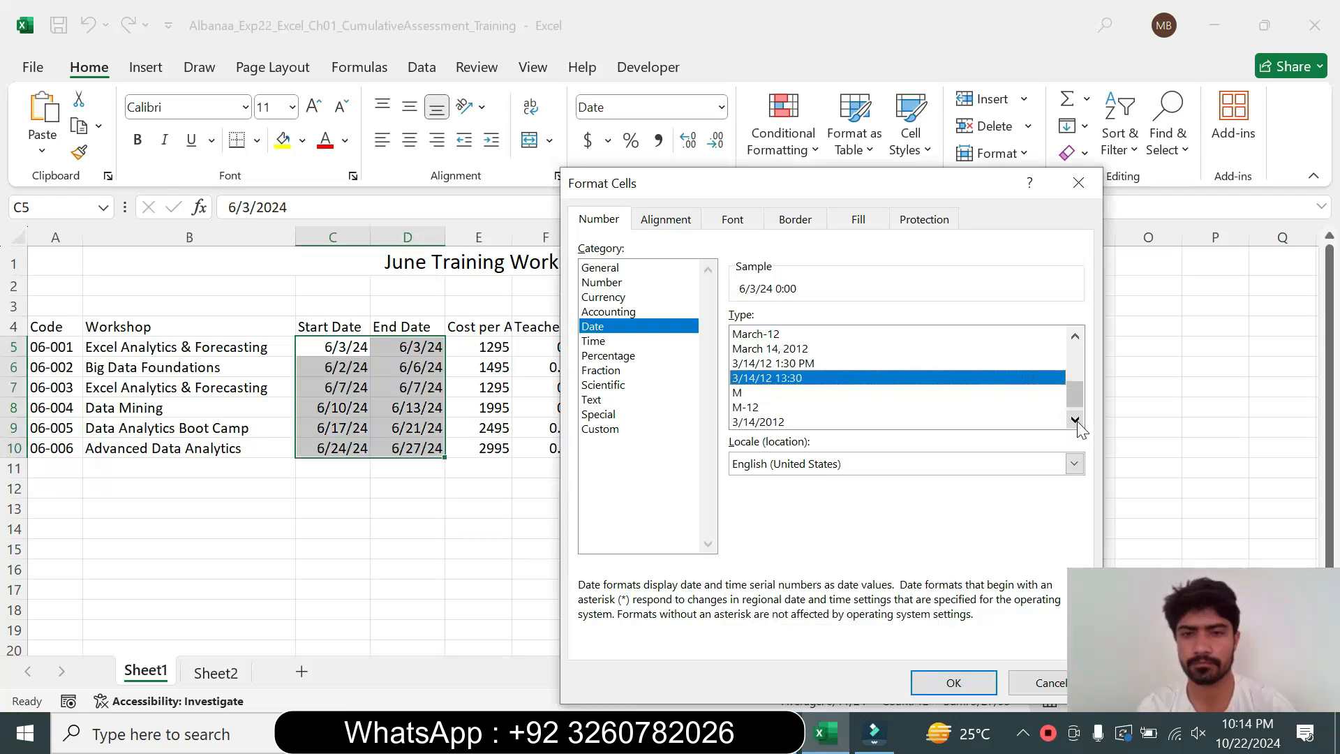
click(1076, 421)
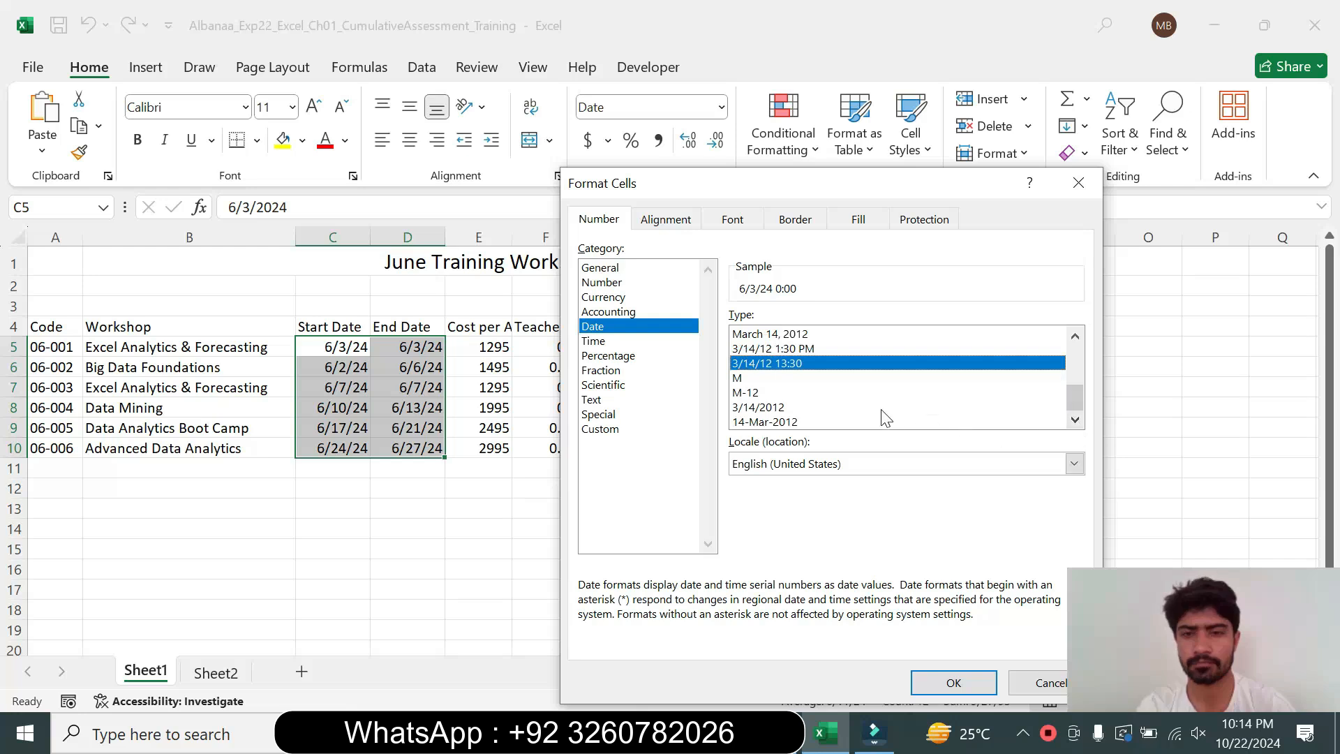
click(812, 407)
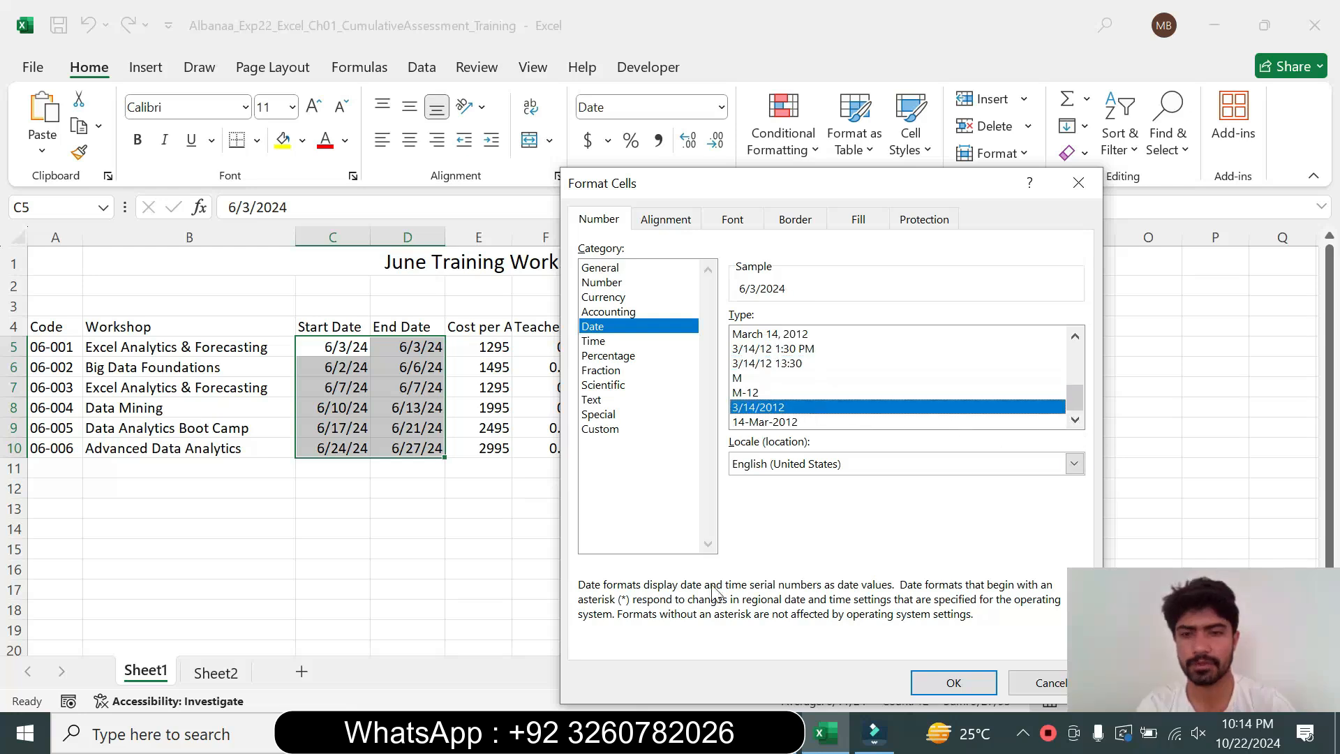
key(alt+Tab)
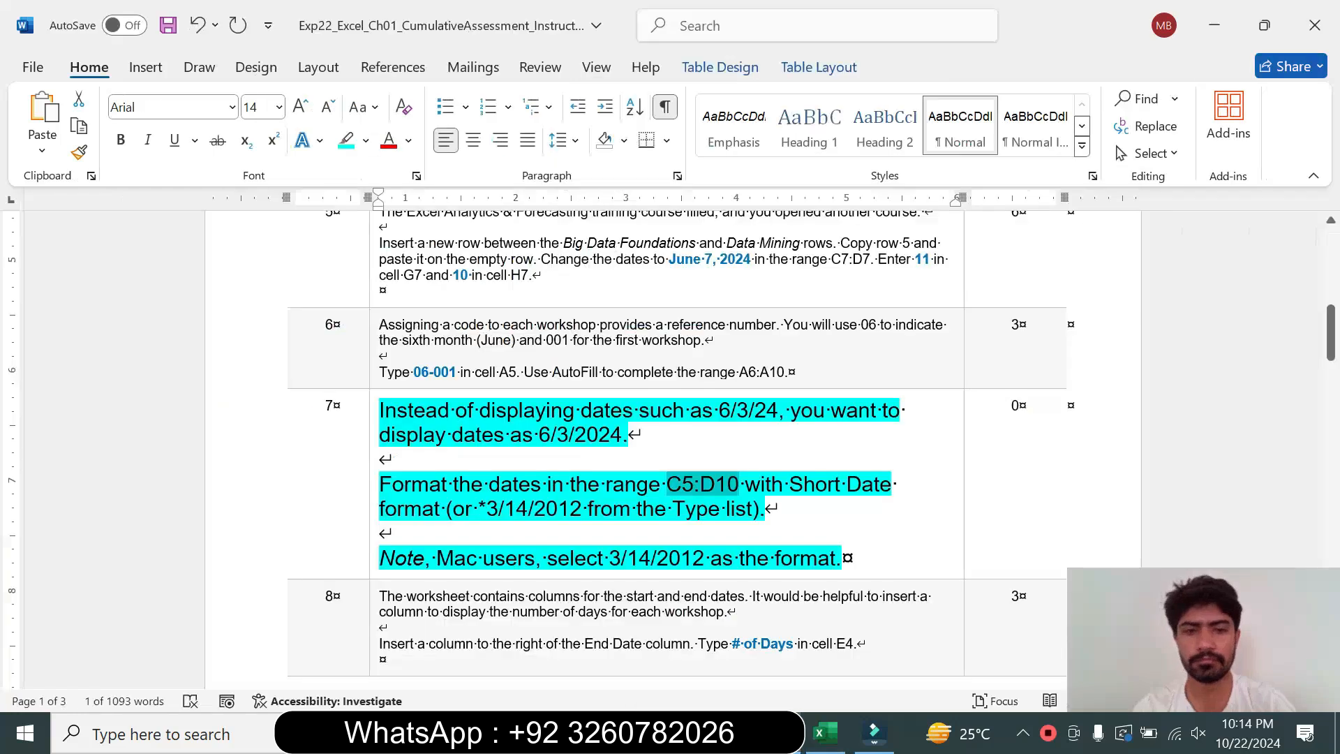
click(825, 733)
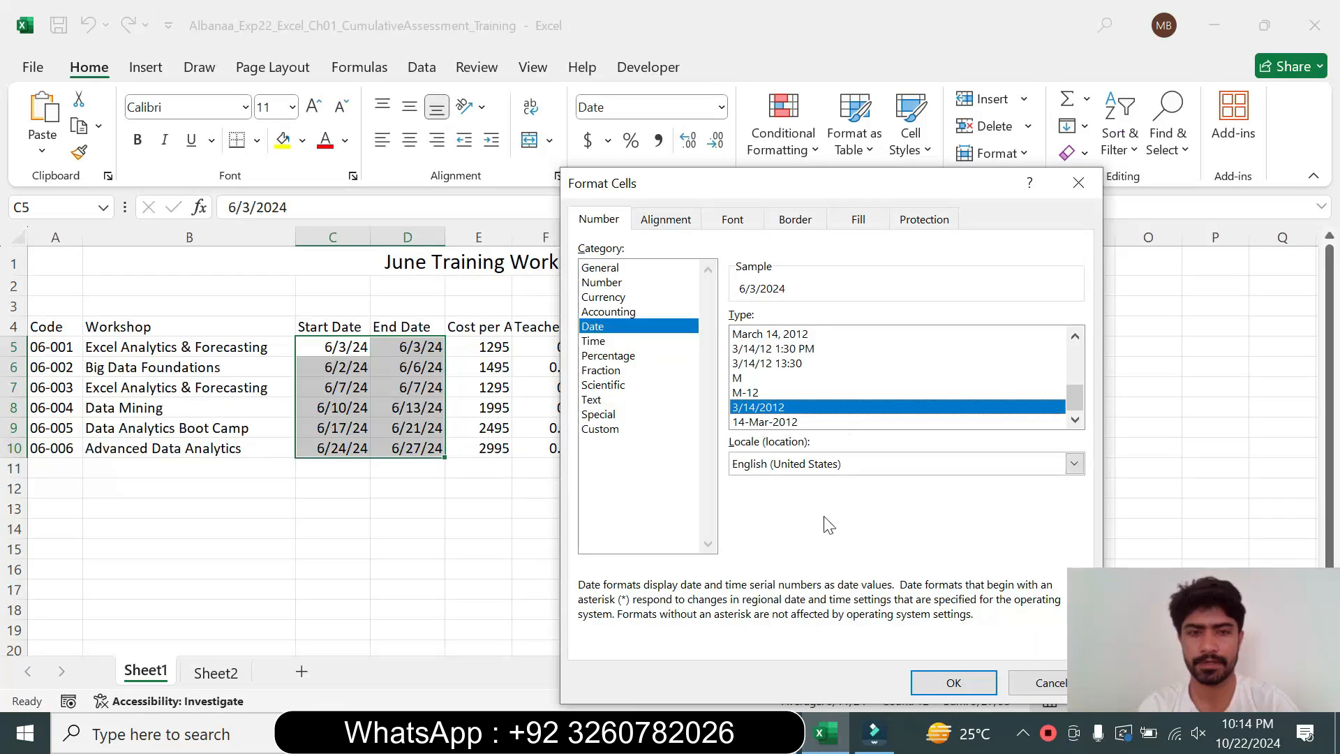
click(951, 684)
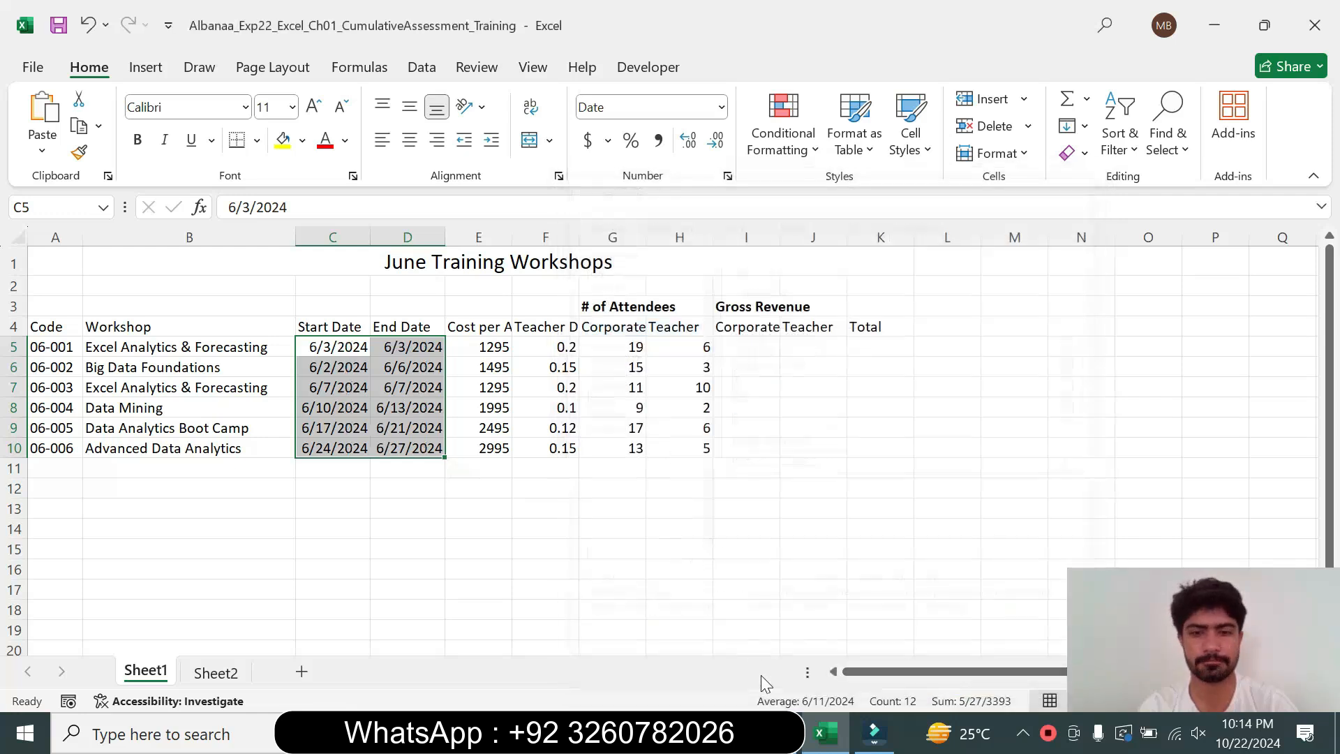
Apply the Short Date number format to the selected range C5:D10, then deselect it
click(875, 732)
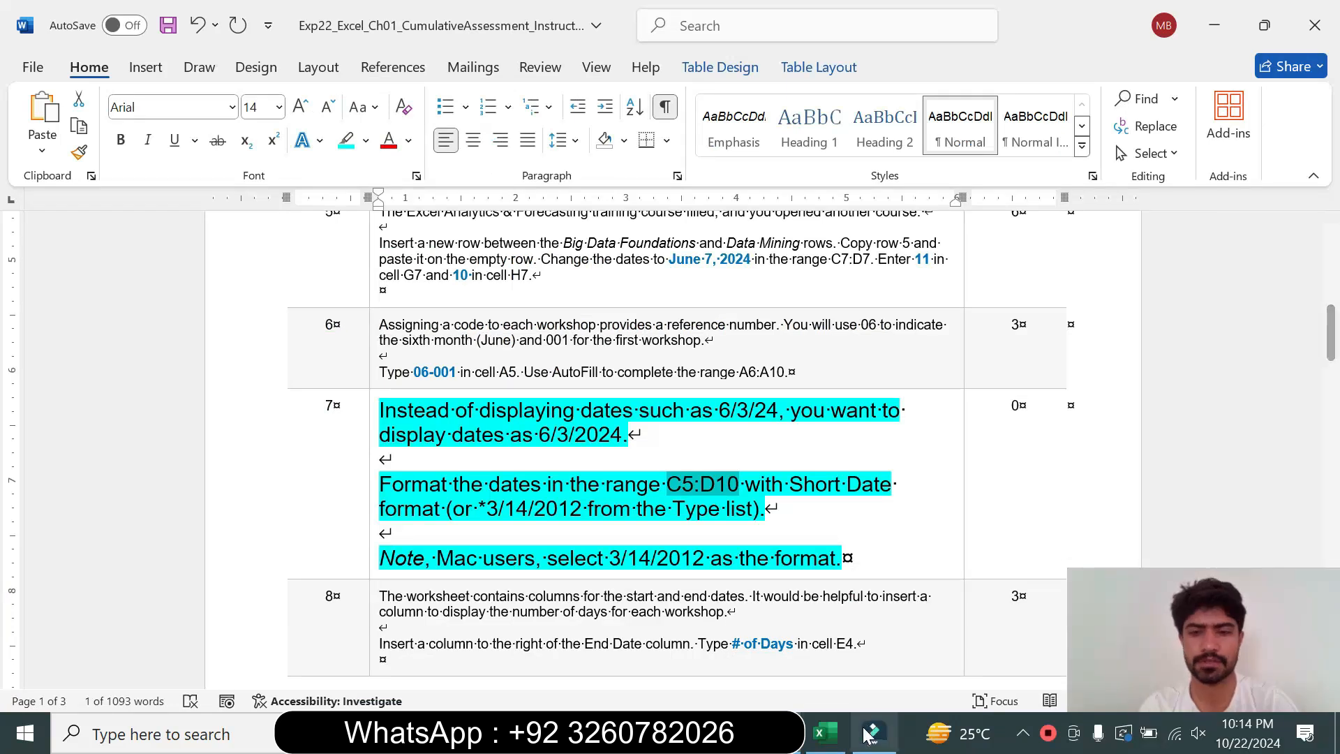
click(825, 733)
click(718, 112)
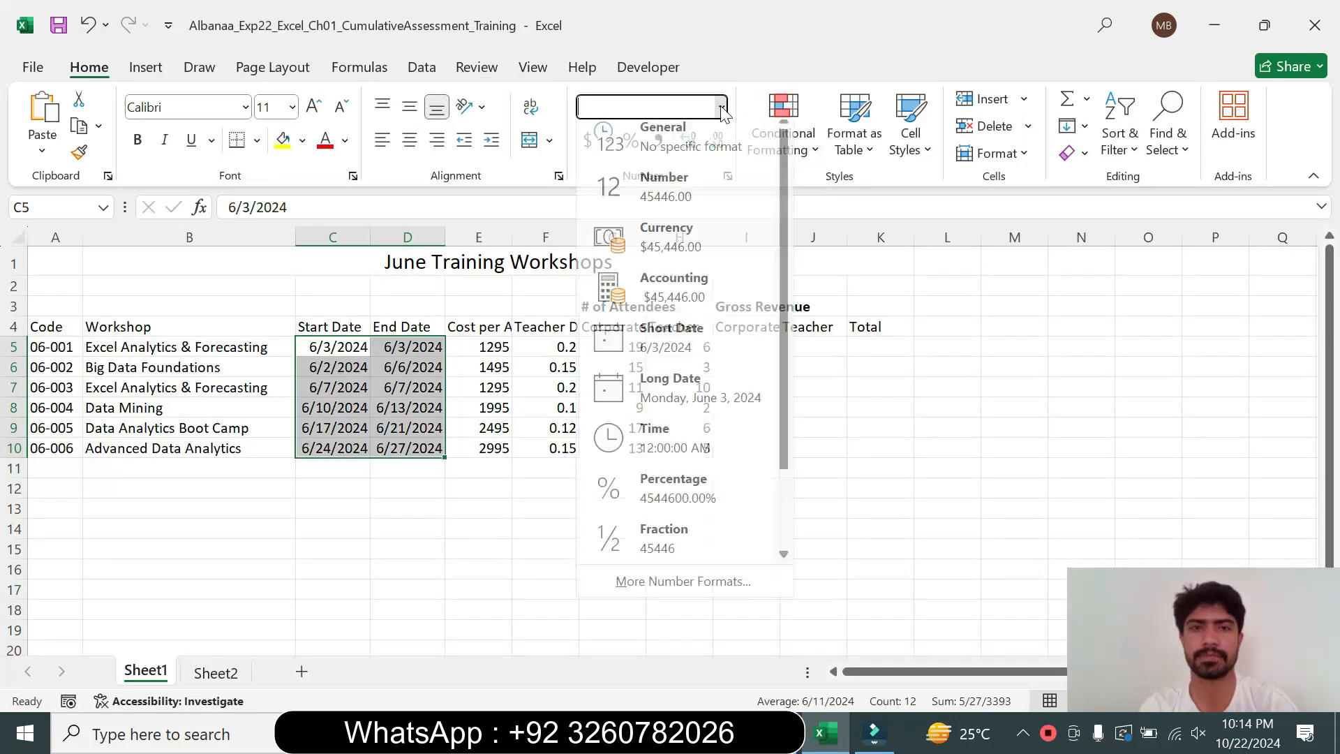
click(702, 350)
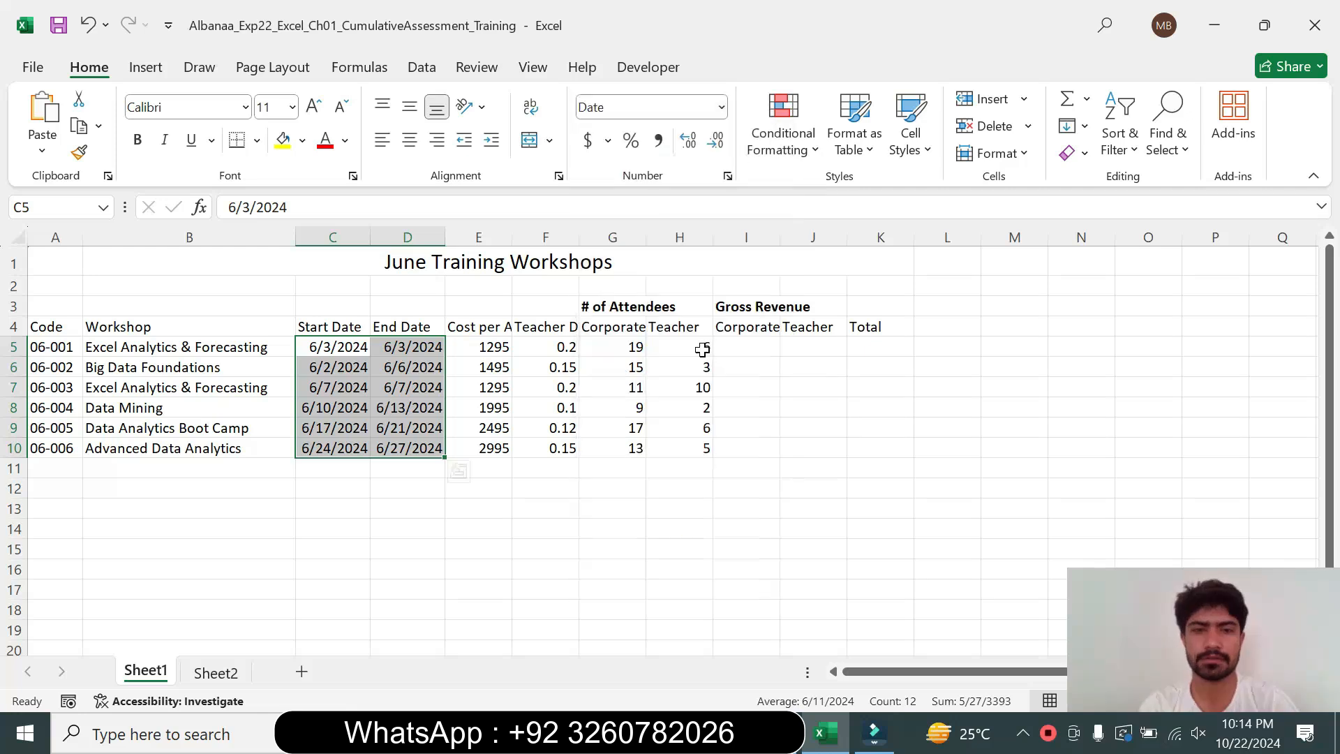
click(569, 525)
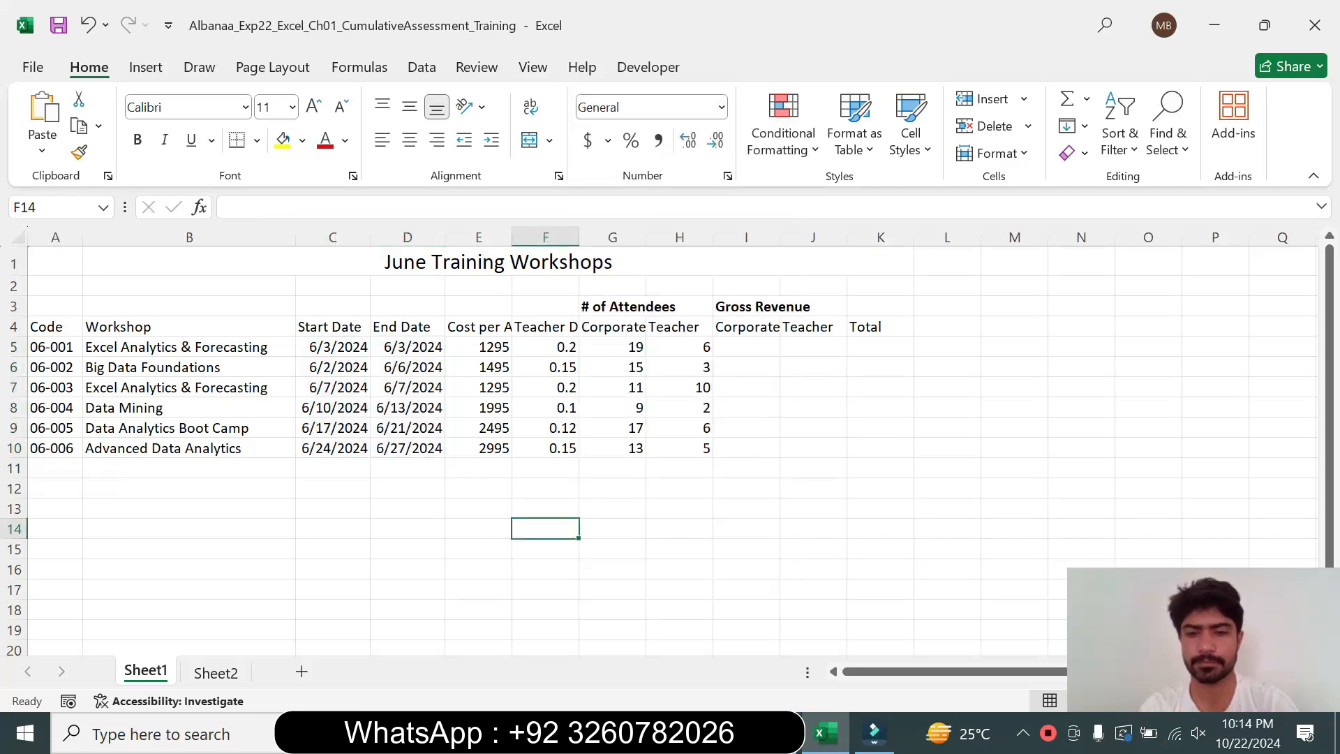
Return the step 7 instruction text to 9 pt with no highlight
click(780, 733)
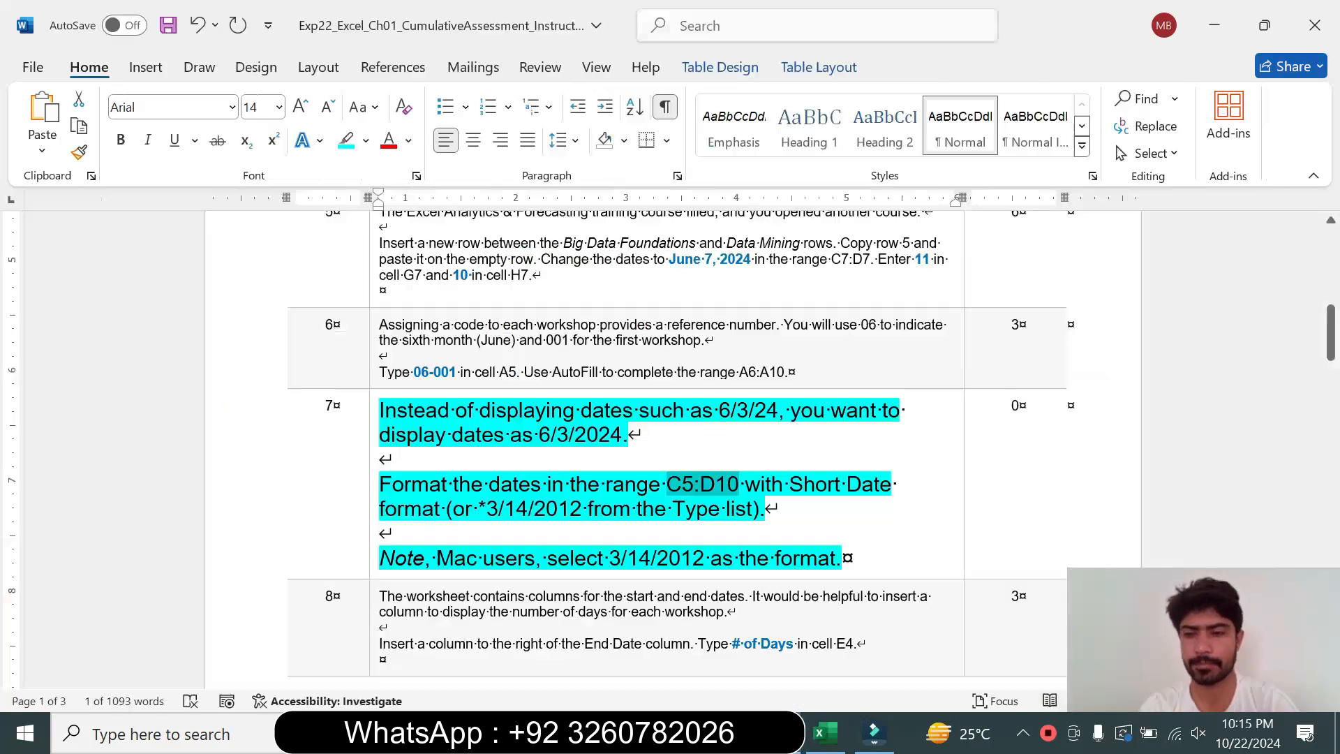
click(370, 508)
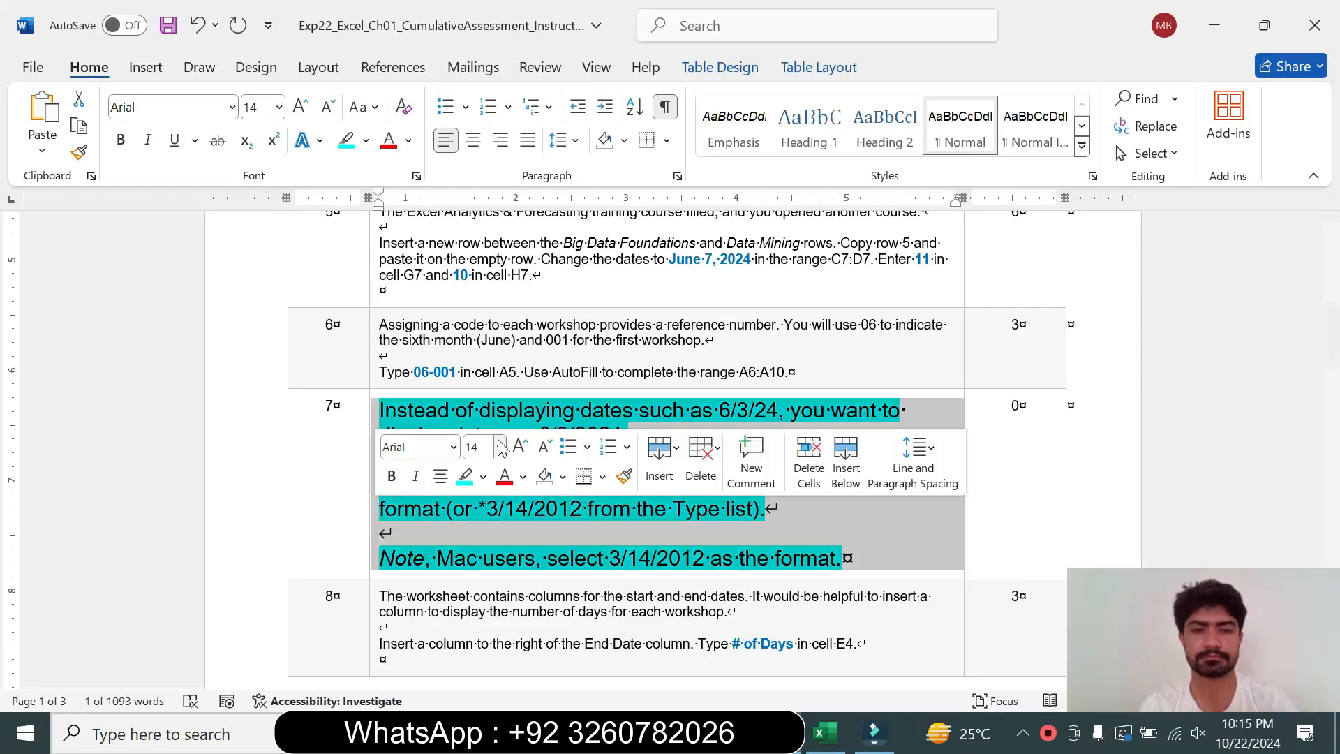
click(500, 448)
click(491, 63)
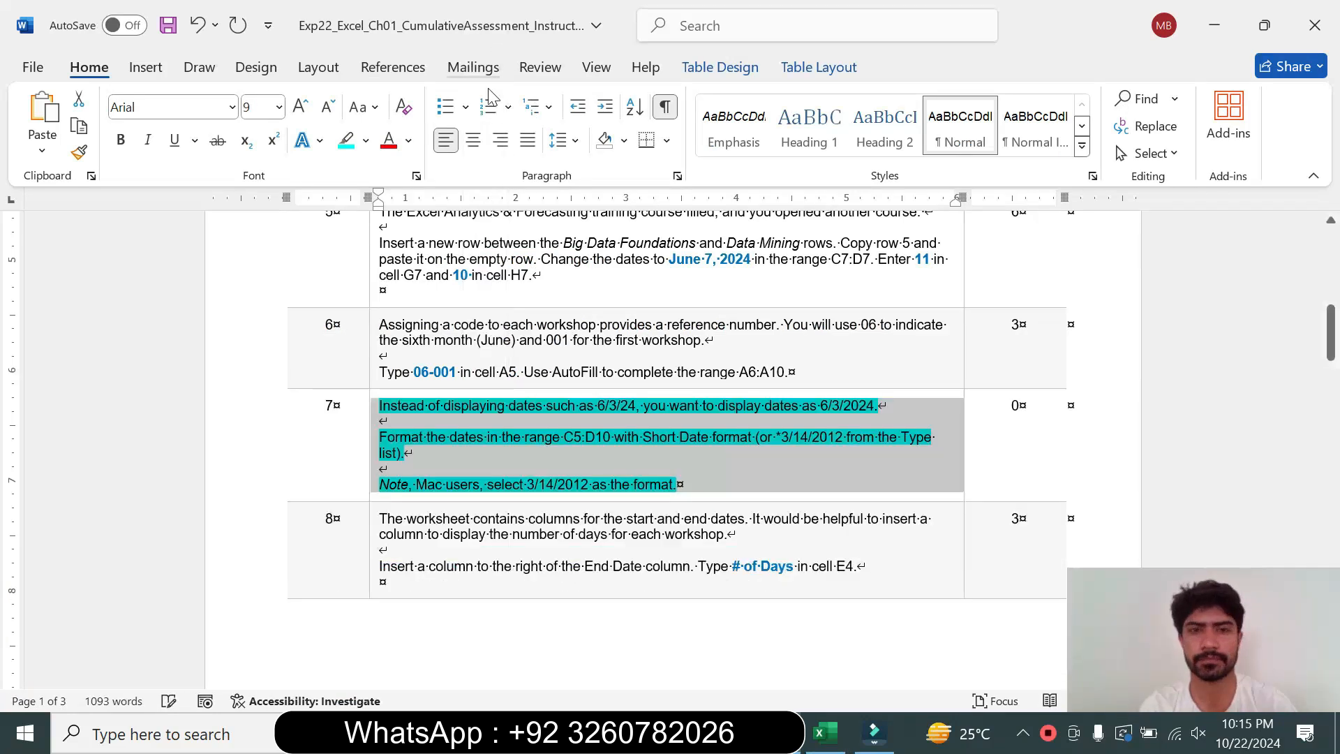
click(366, 140)
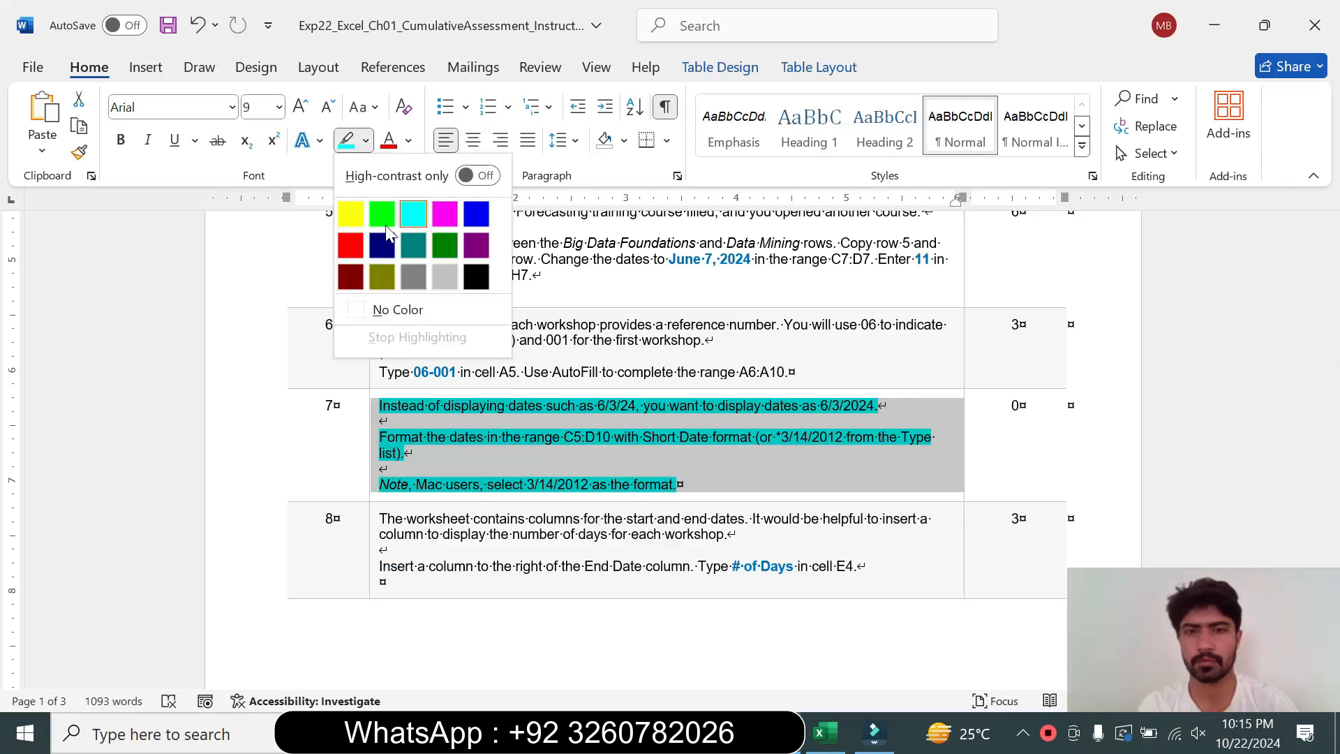
click(412, 311)
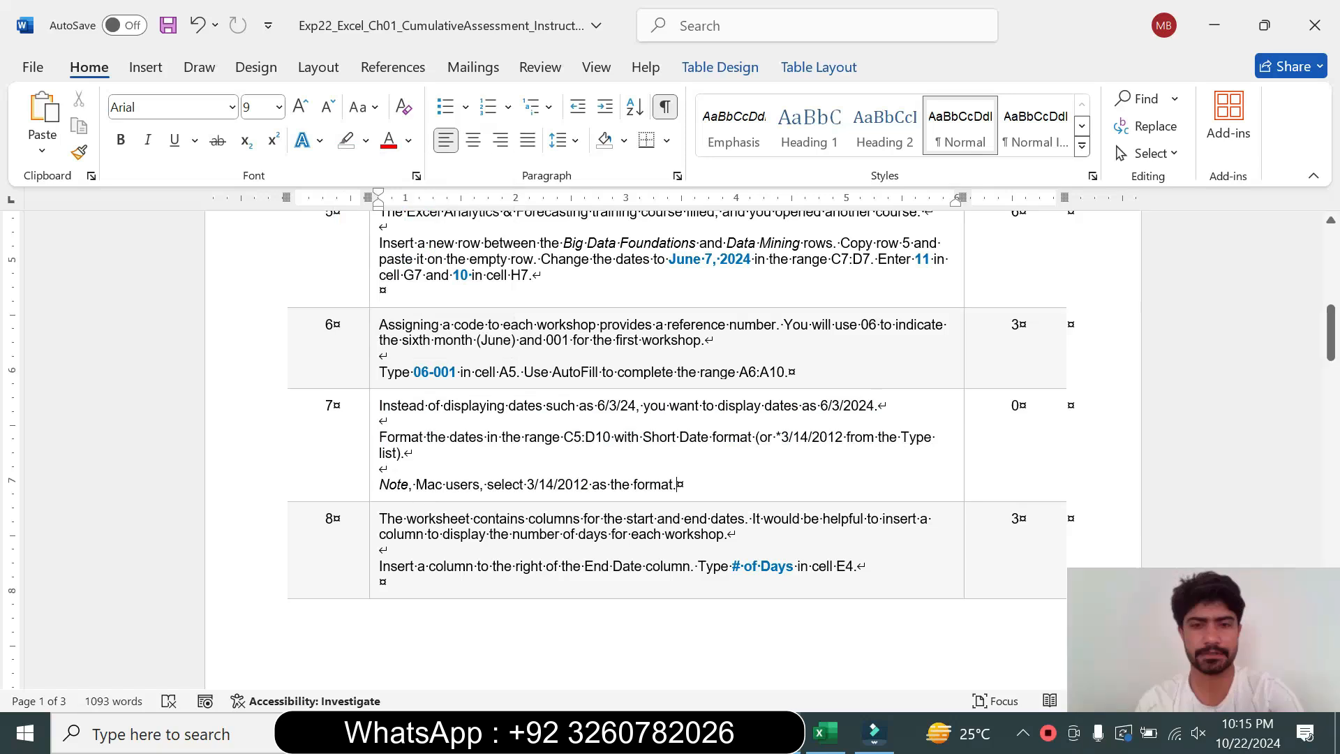
Enlarge the step 8 instruction text to 16 pt and highlight it turquoise
click(374, 559)
click(500, 490)
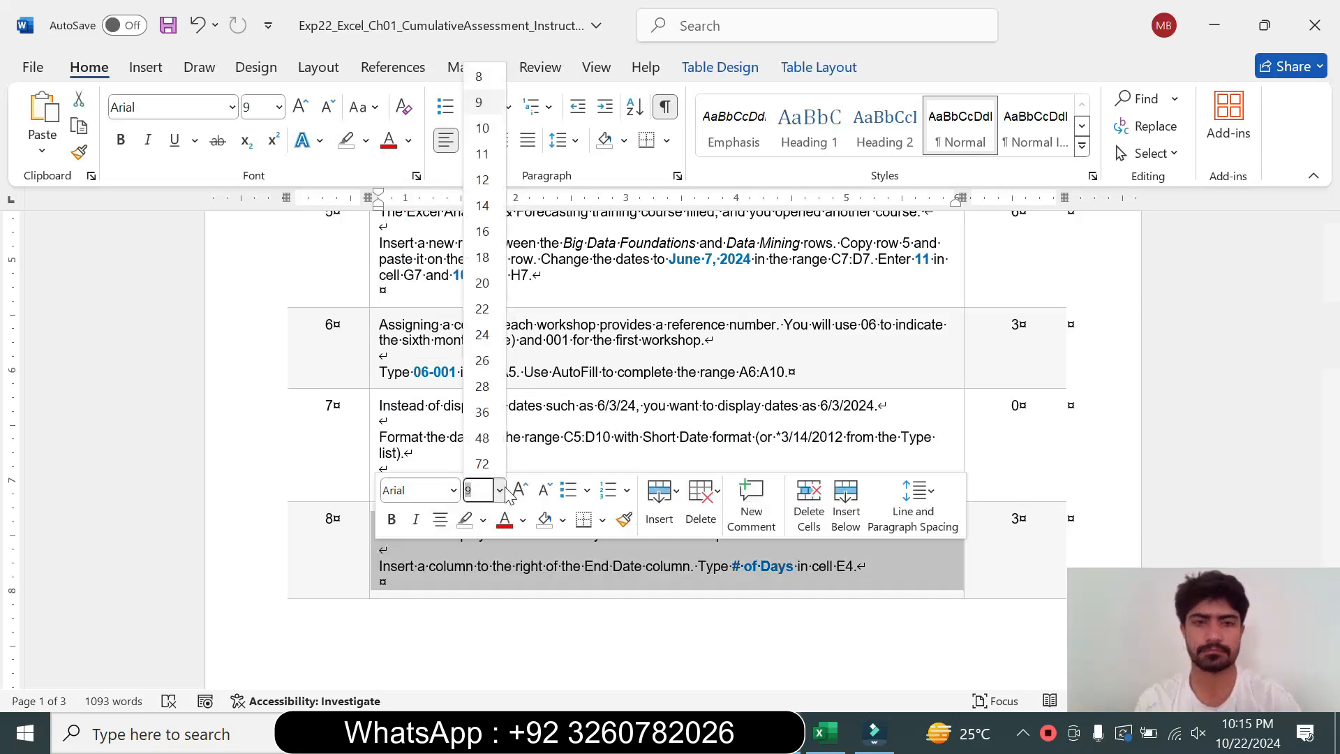
click(482, 232)
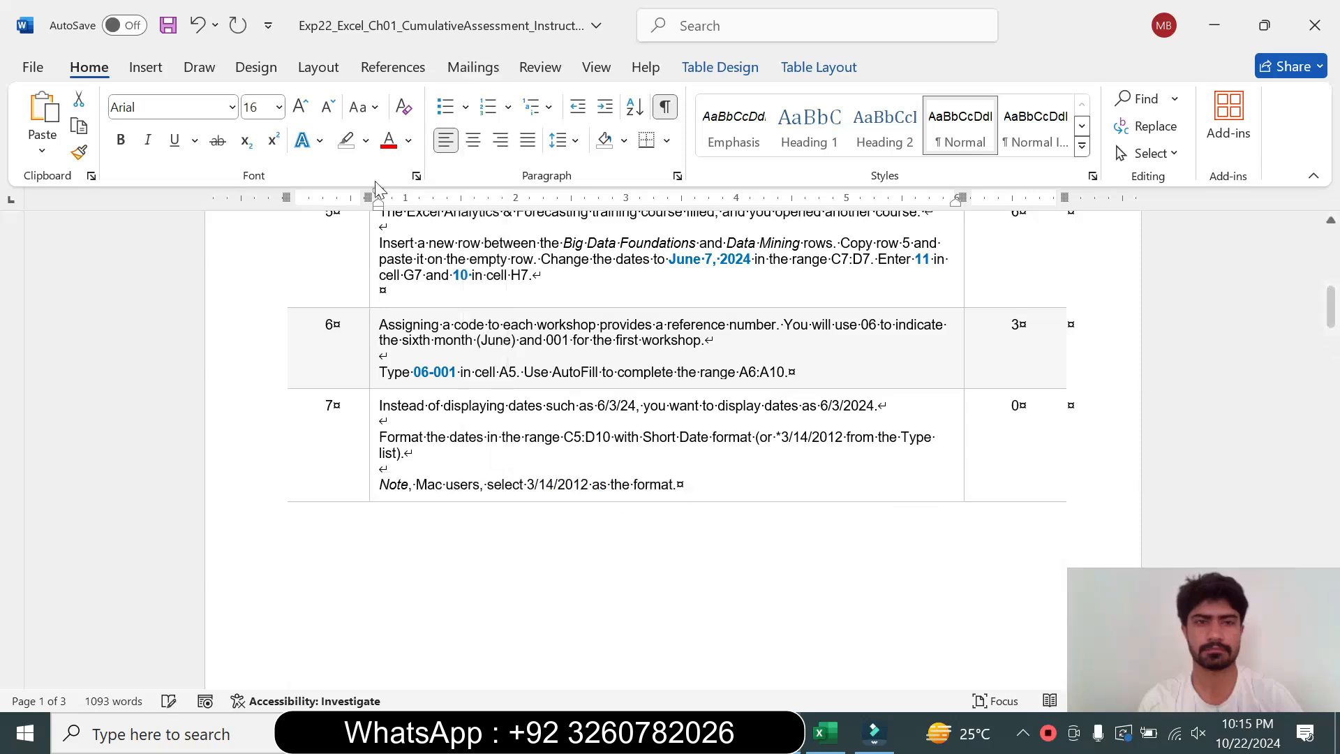
click(367, 141)
click(420, 211)
Read through the step 8 instructions about inserting a column after End Date
drag(1331, 305, 1331, 370)
drag(381, 396, 885, 453)
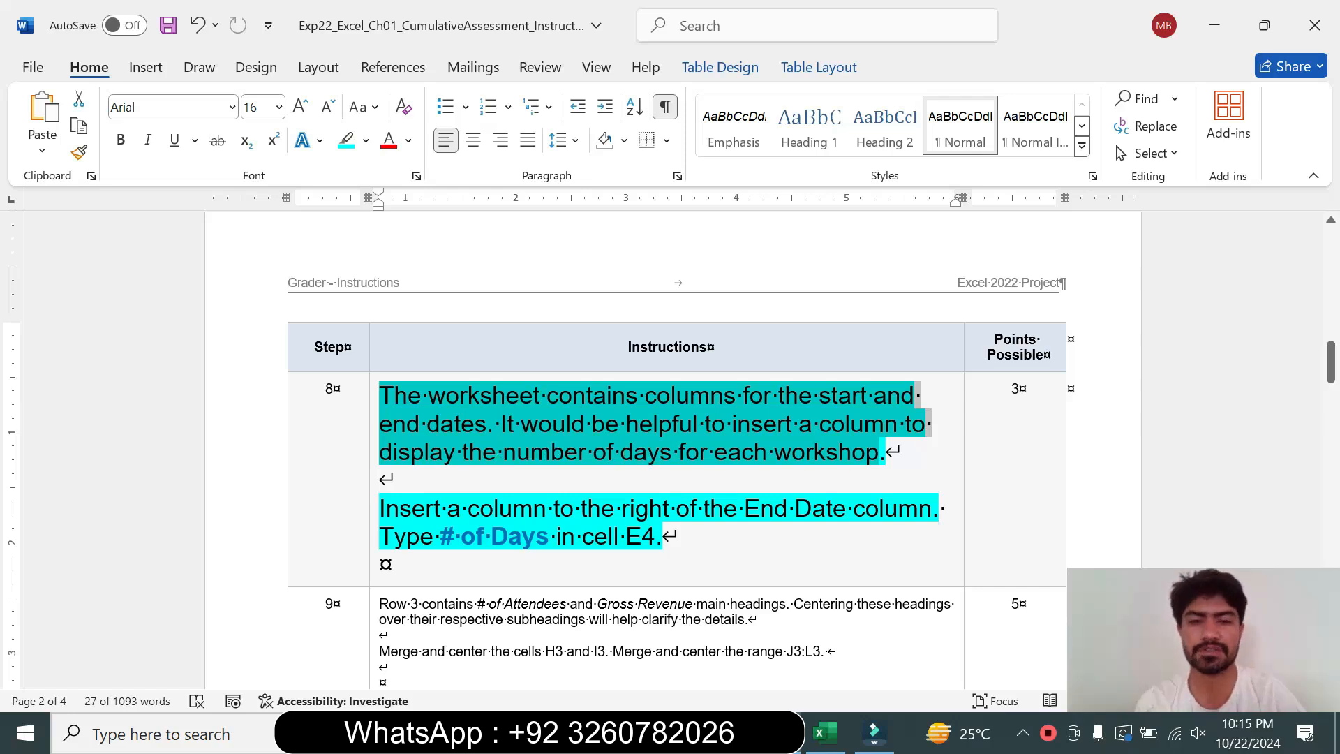
click(380, 480)
drag(381, 508, 662, 537)
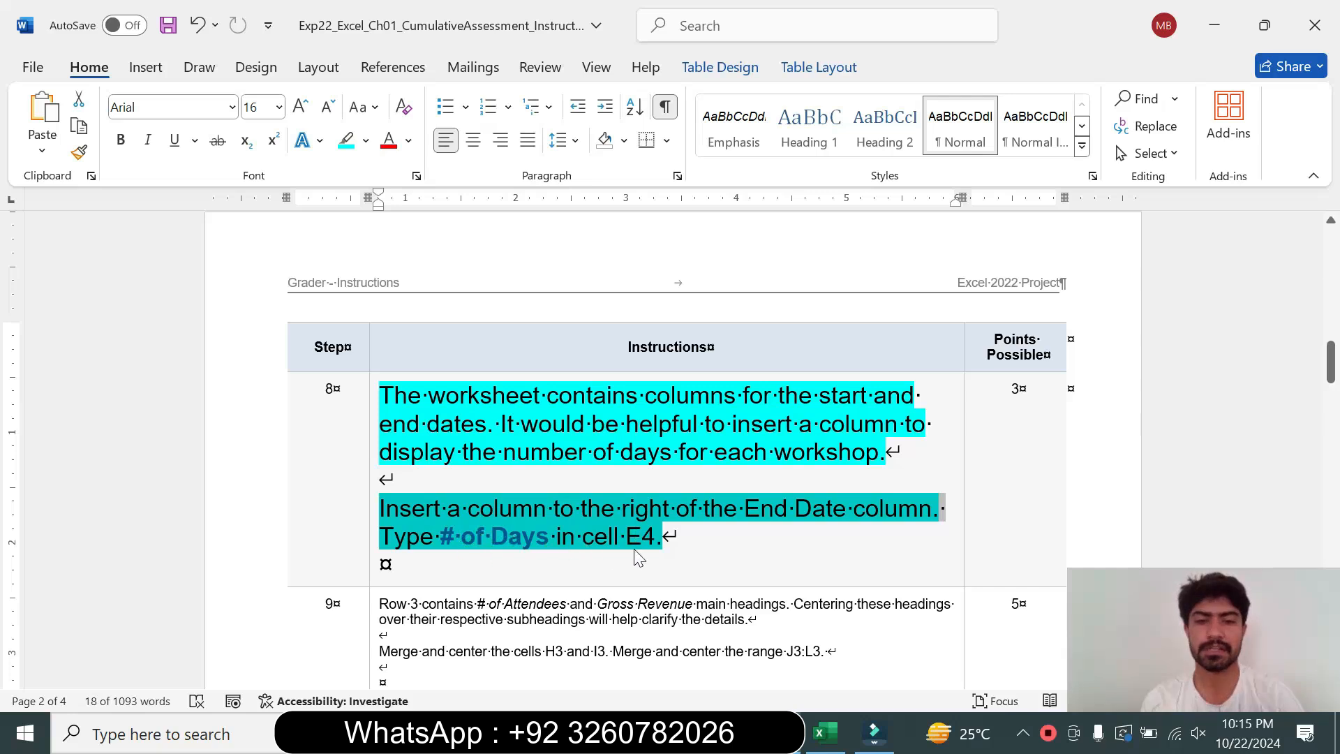
click(498, 508)
drag(498, 508, 853, 508)
Insert a new blank column at column E, to the right of the End Date column
click(828, 738)
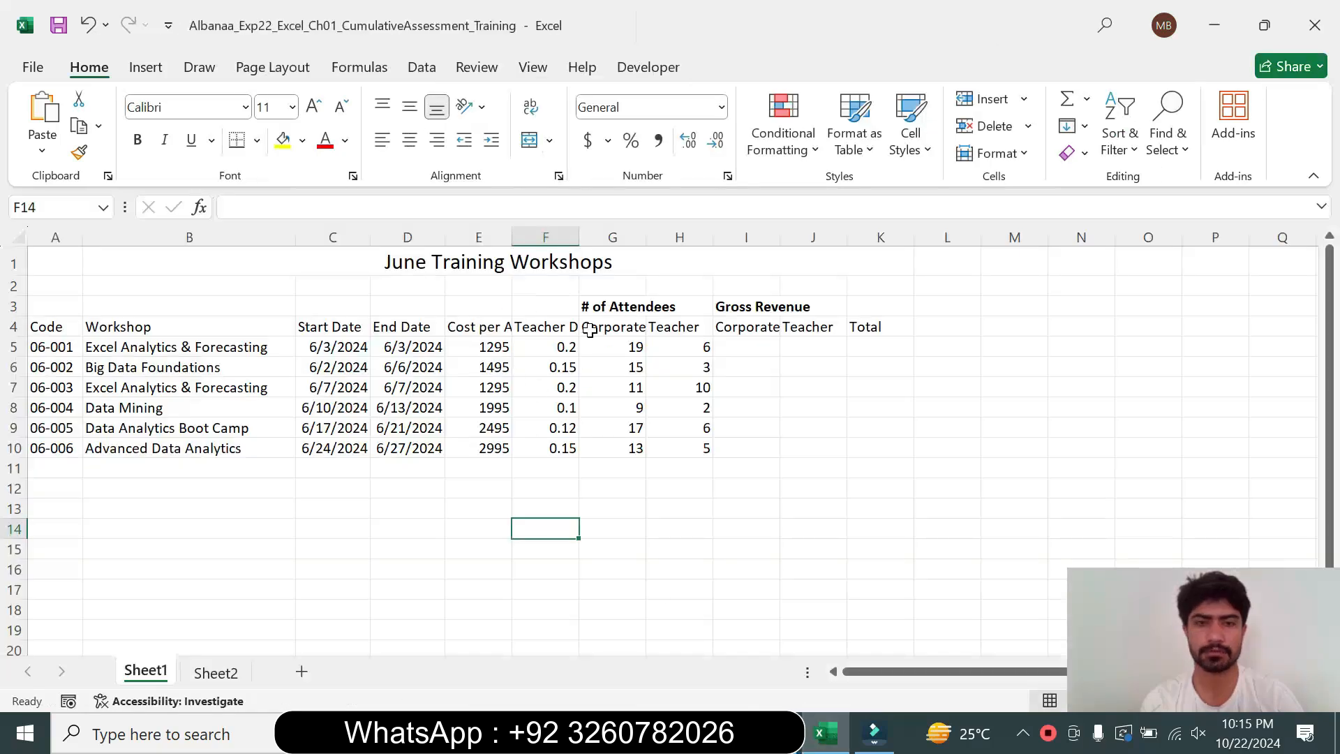
click(406, 328)
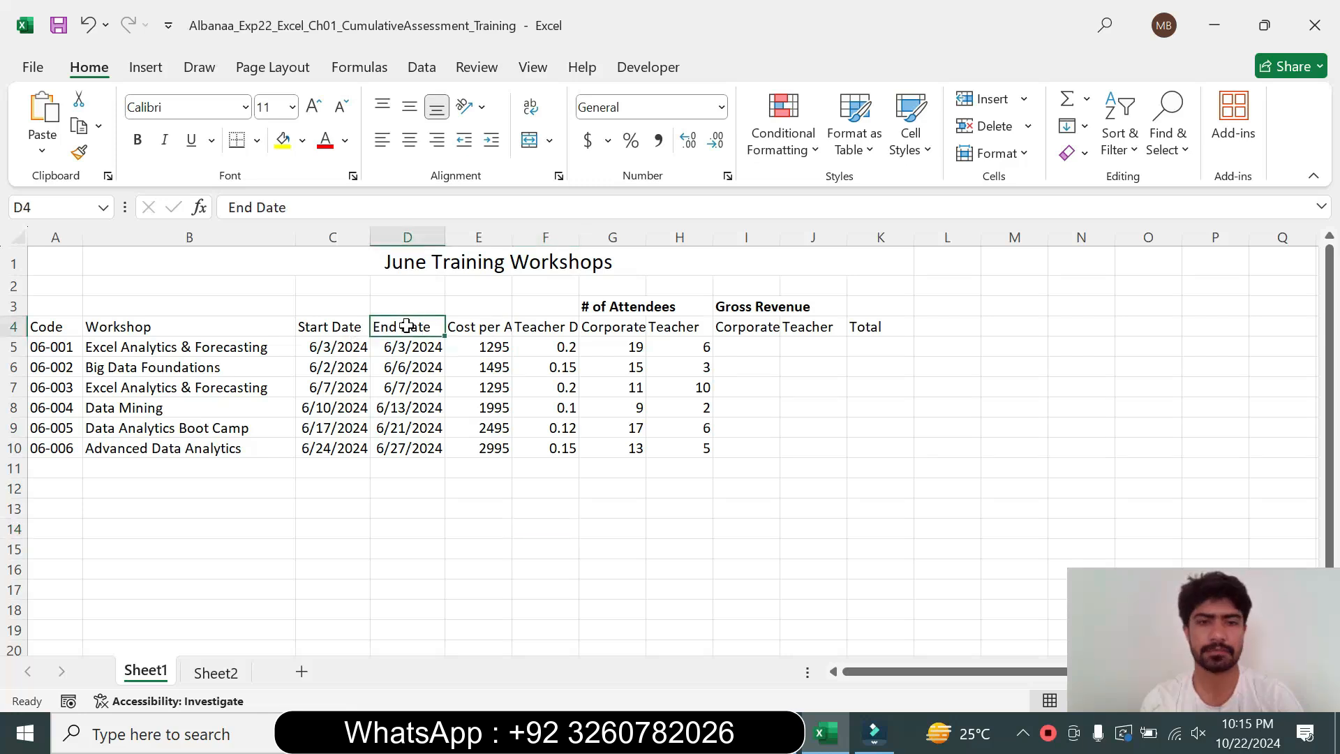
key(alt+Tab)
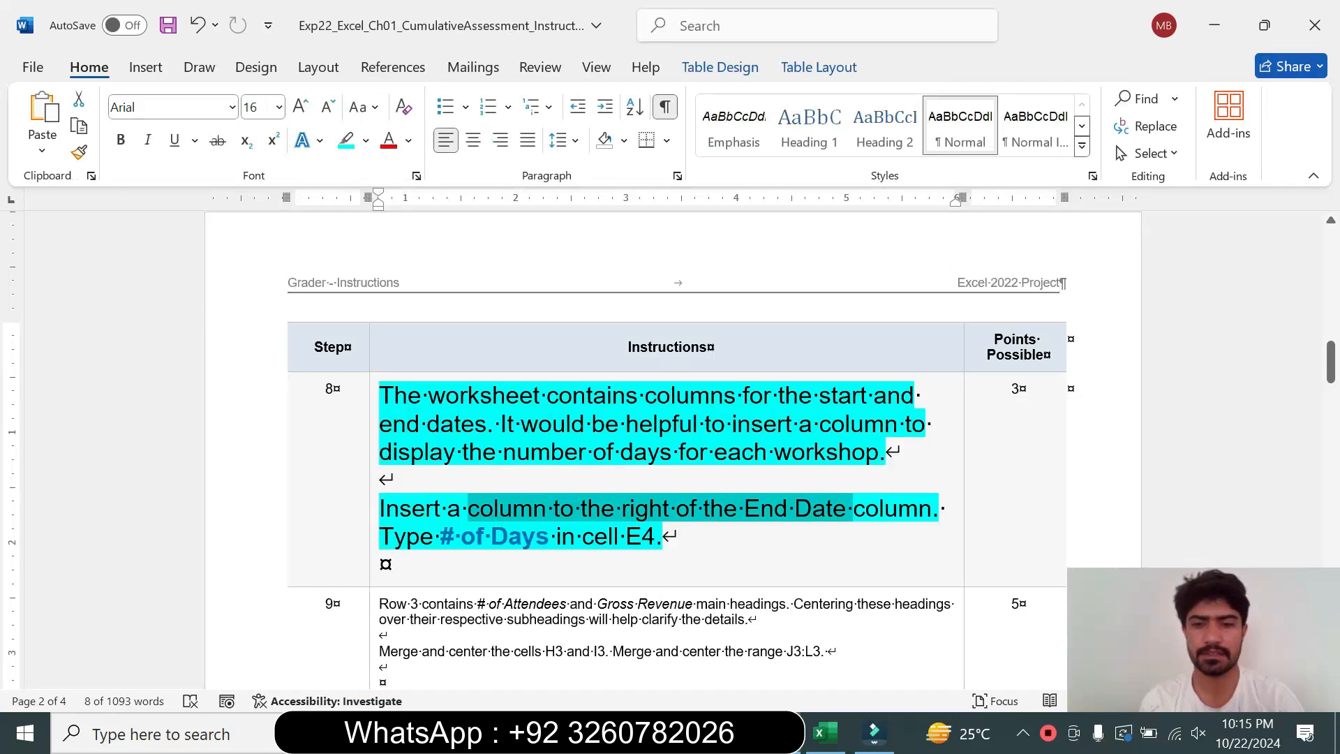
click(826, 733)
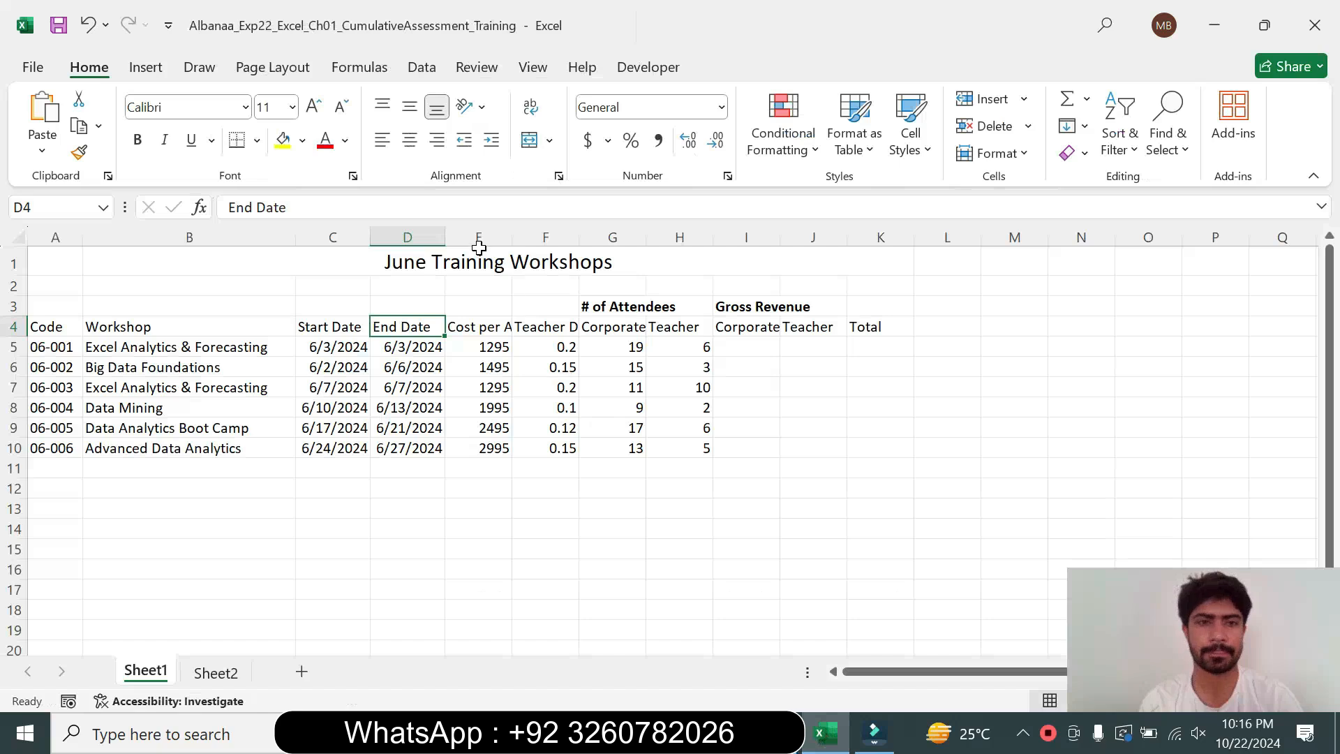
click(479, 237)
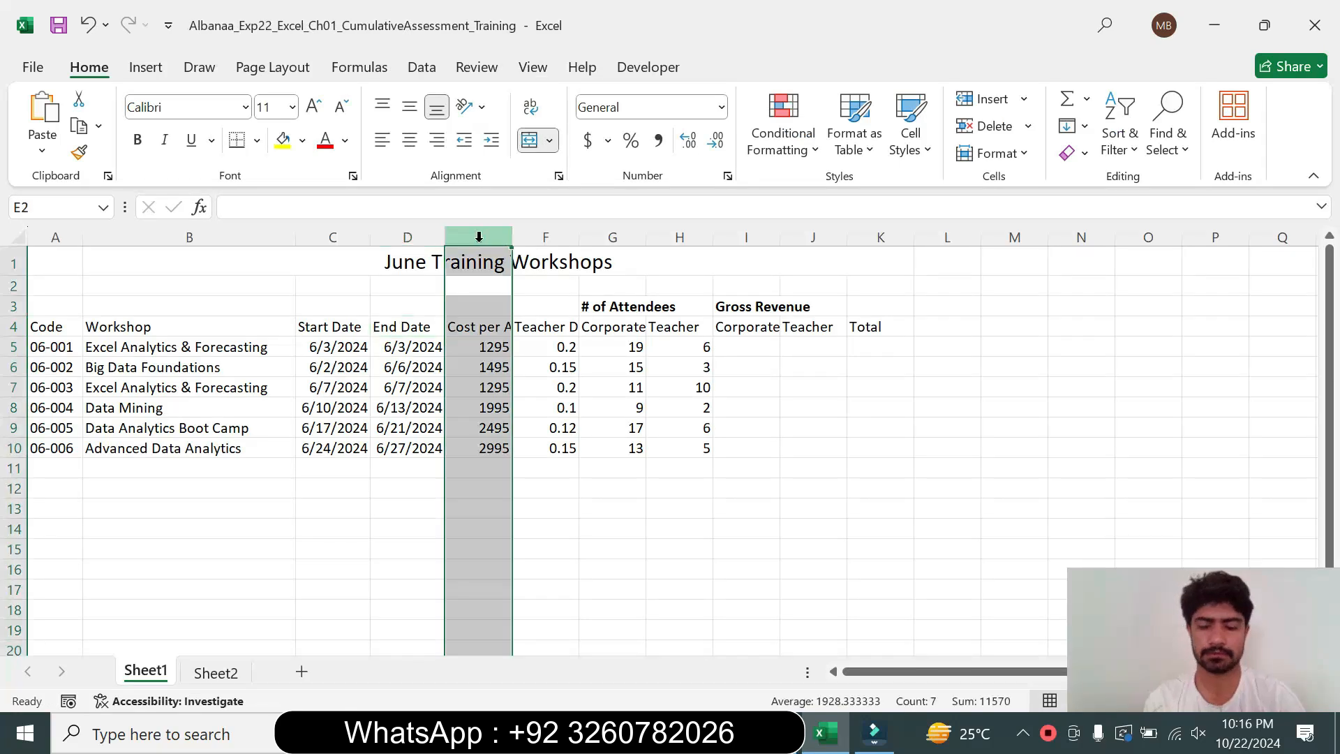
right_click(479, 237)
click(555, 454)
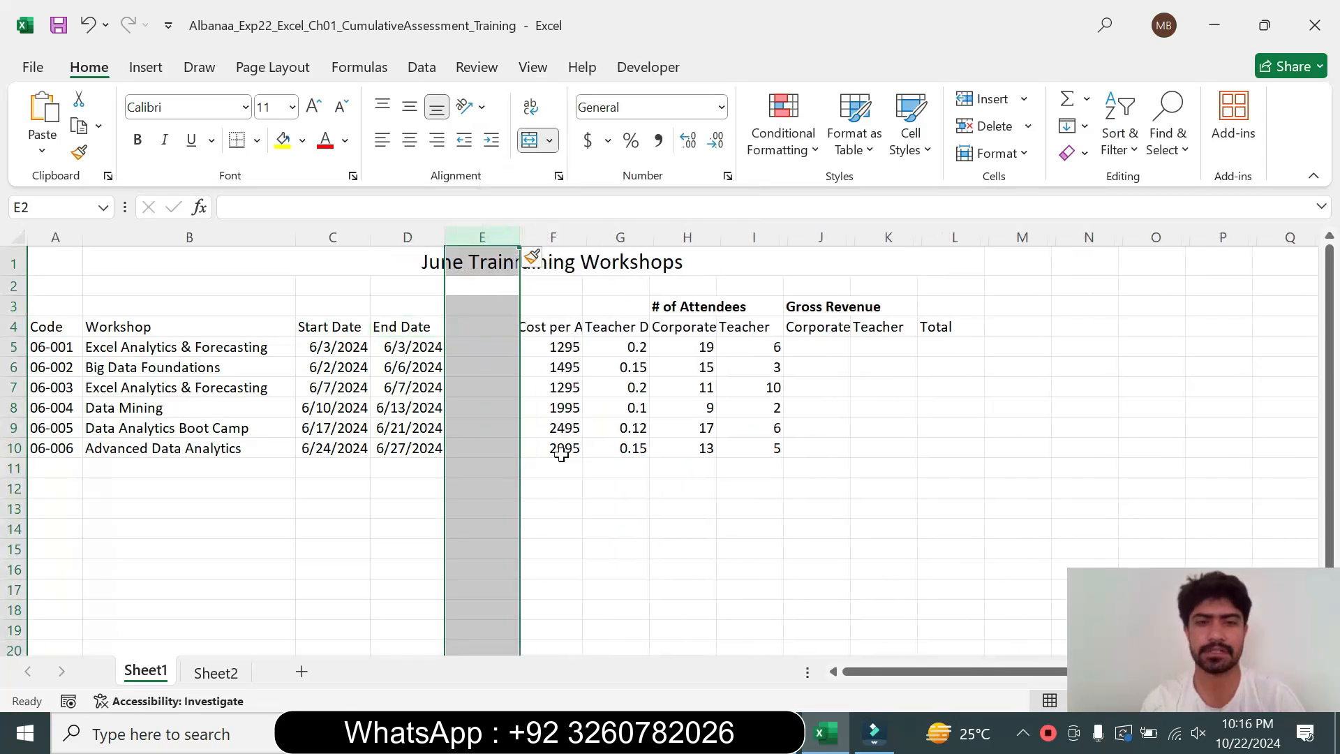
Copy the heading "# of Days" from the step 8 instructions and enter it in cell E4
key(alt+Tab)
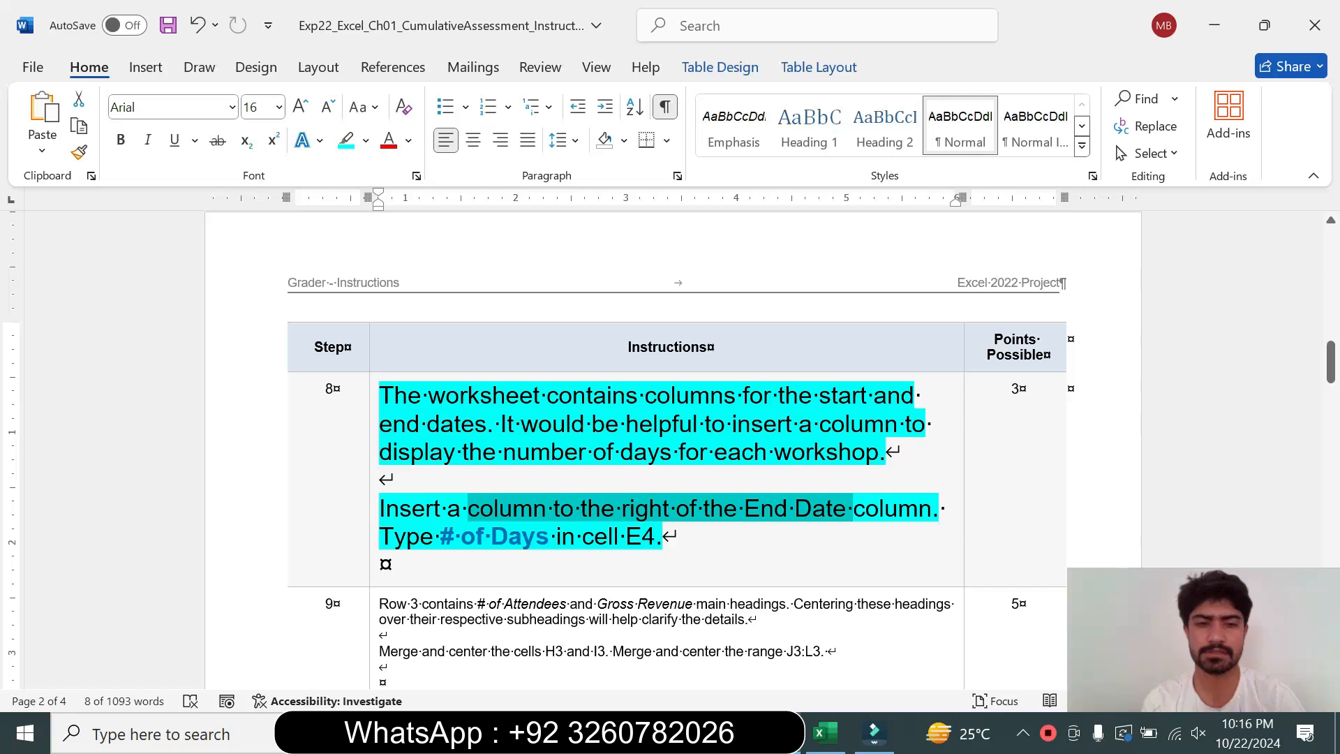
drag(440, 536, 549, 536)
key(ctrl+c)
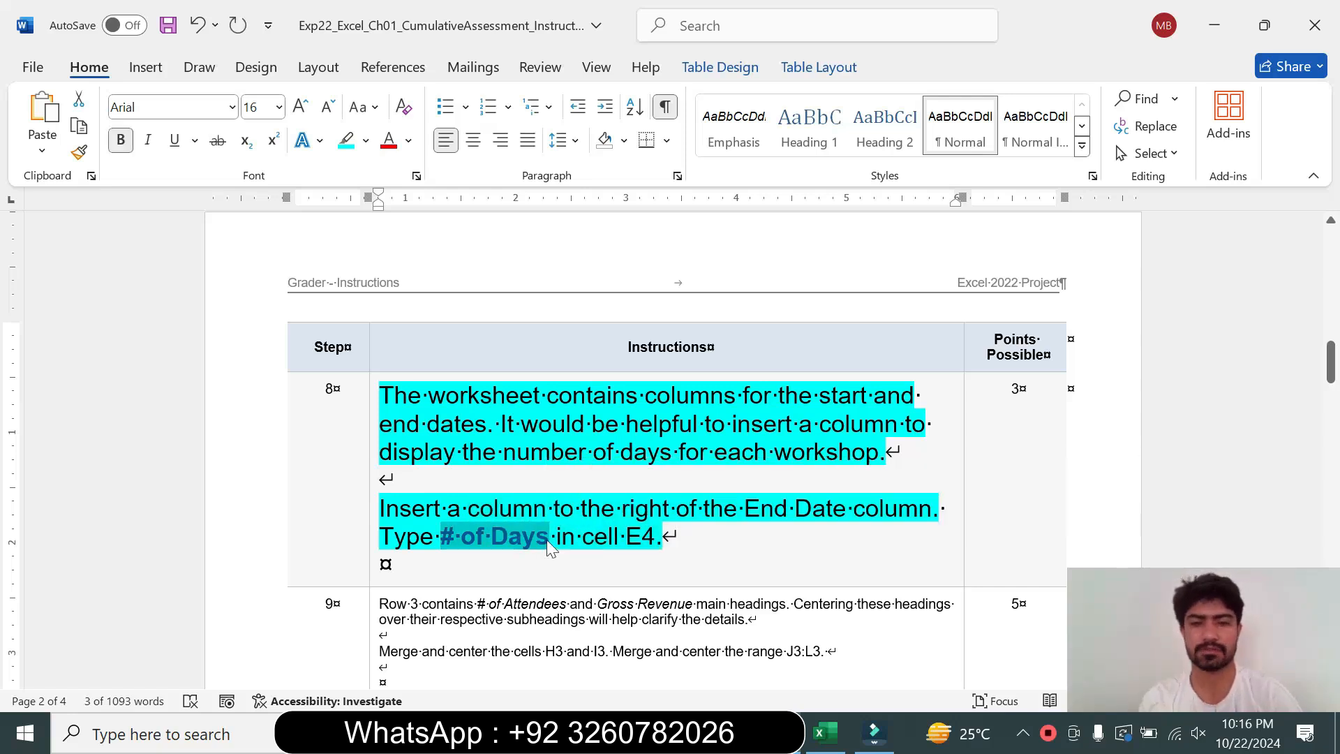
click(826, 733)
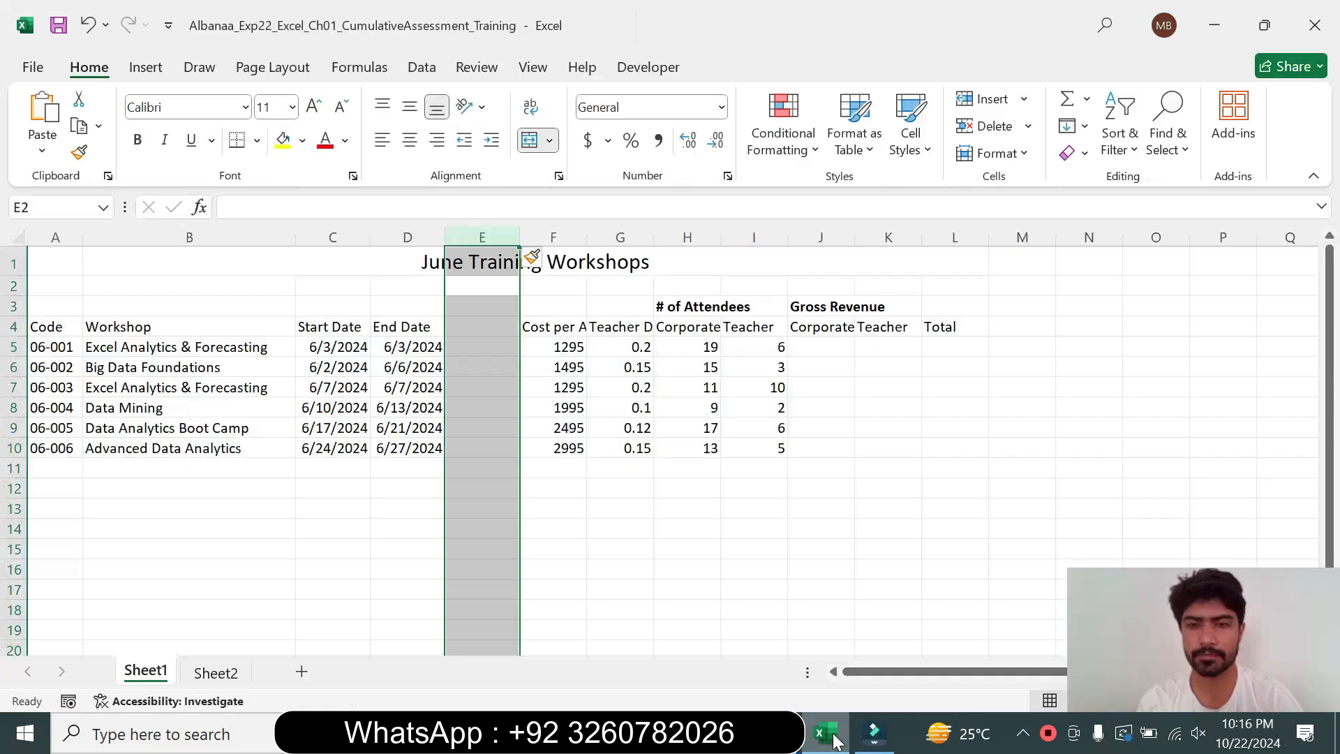
click(479, 335)
click(247, 208)
key(ctrl+v)
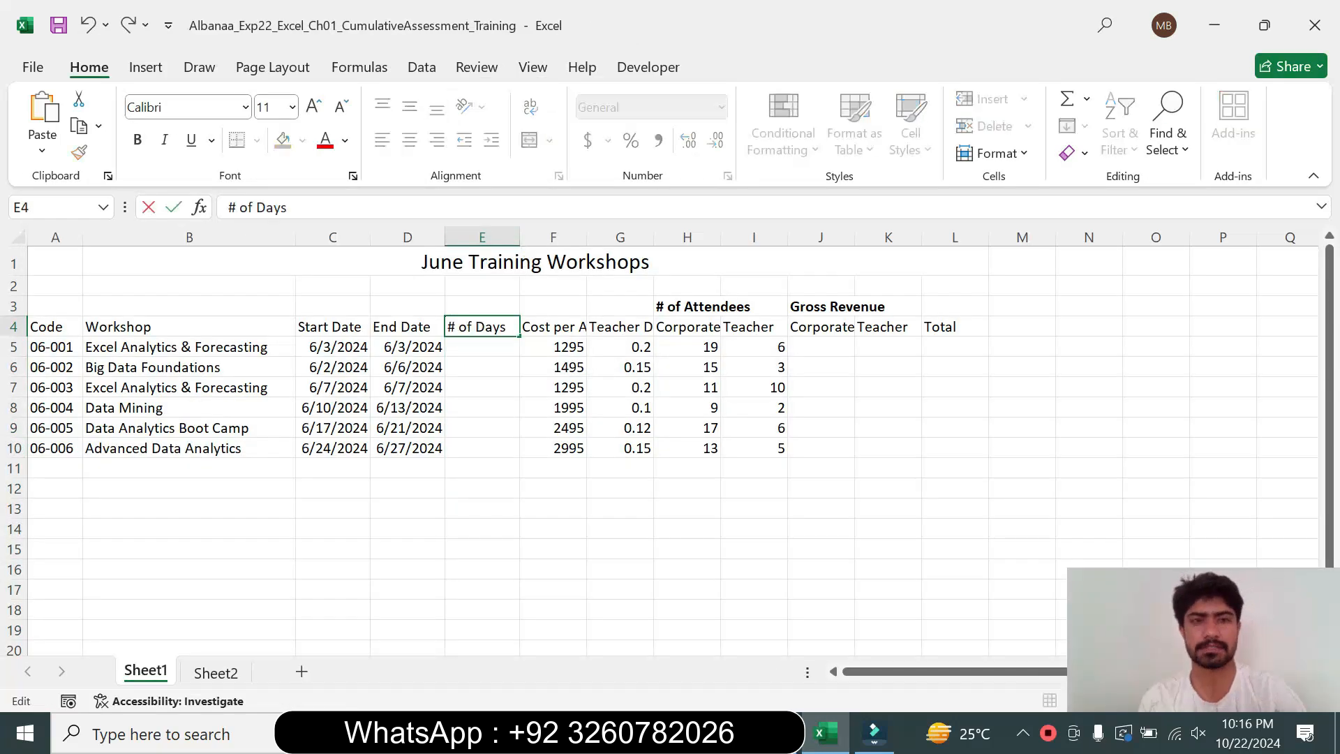
key(Return)
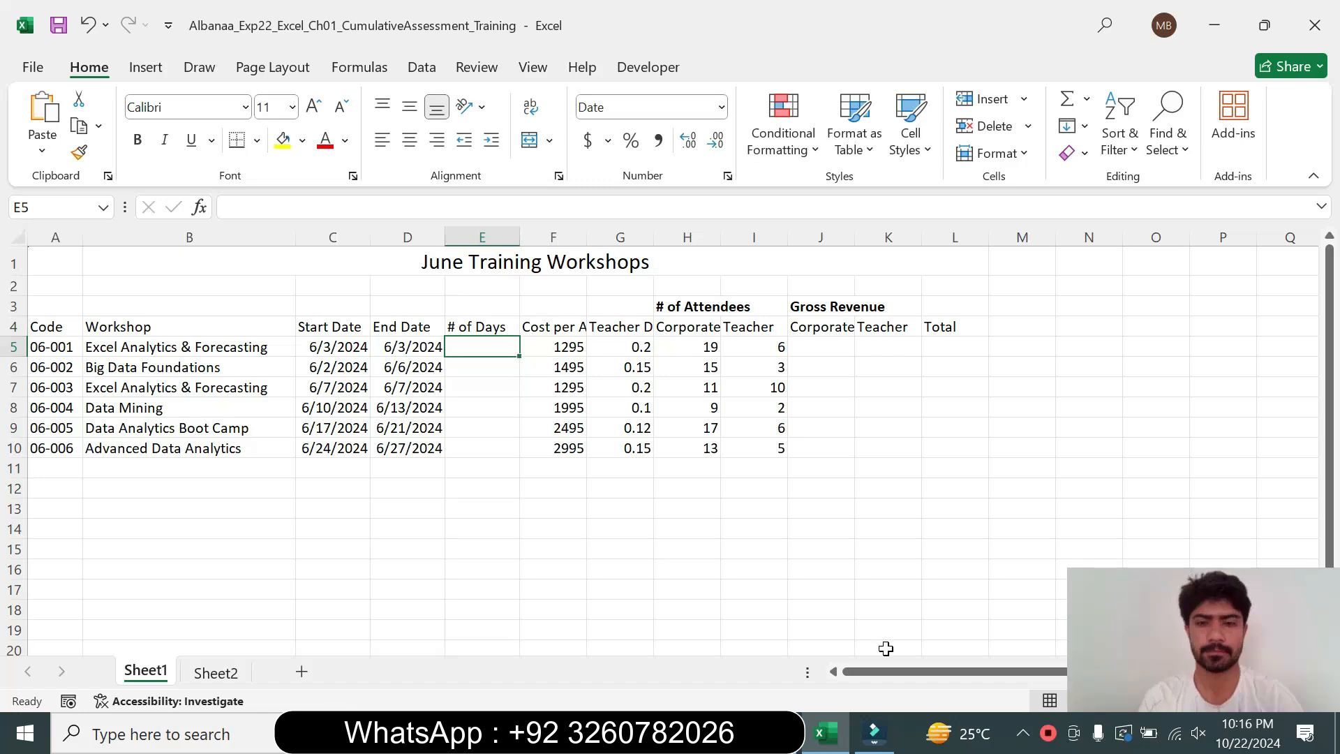
Return the step 8 instruction text to 9 pt with no highlight
key(alt+Tab)
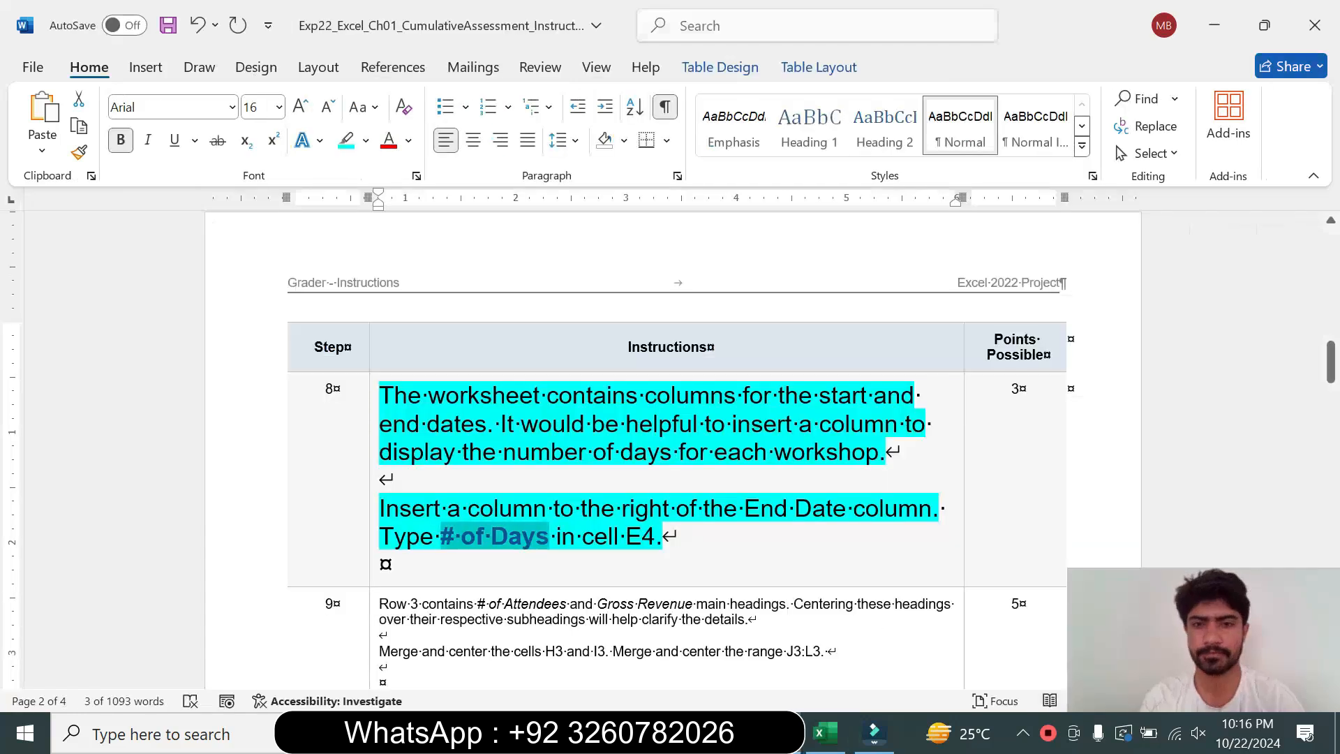
click(371, 486)
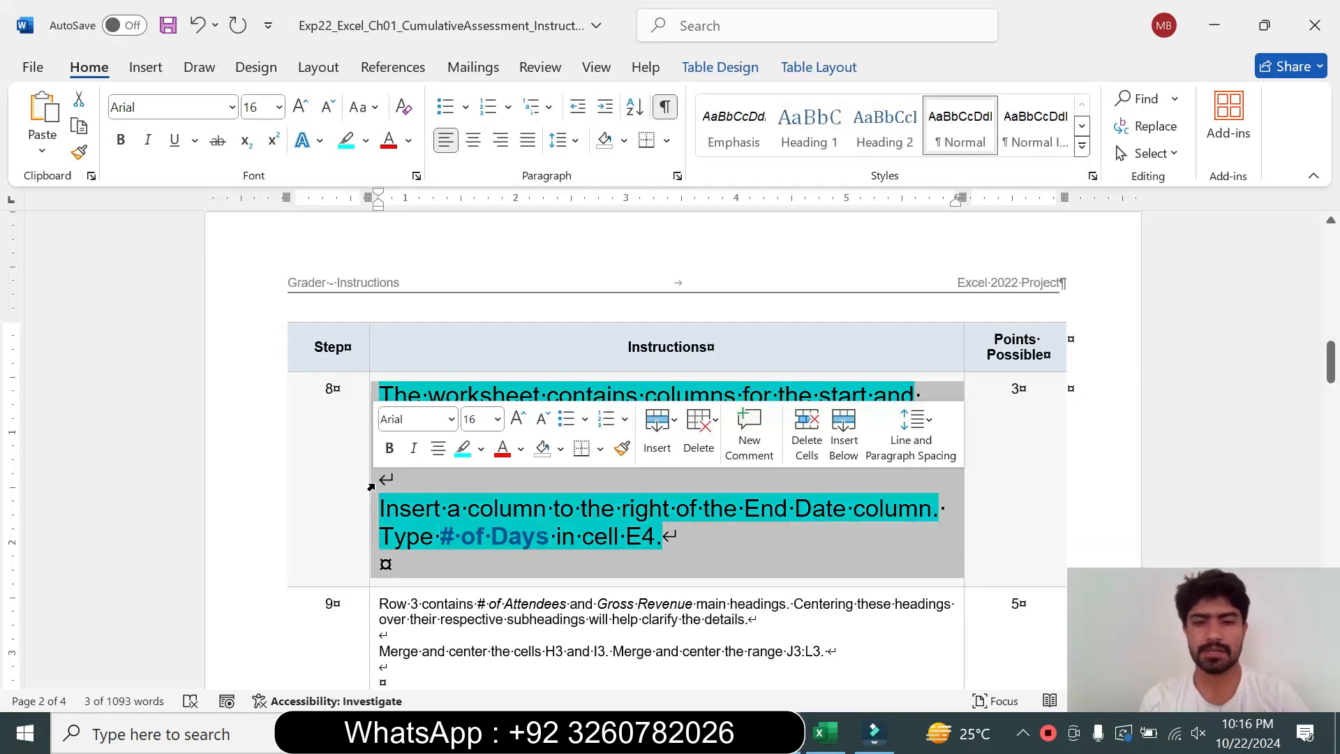
click(500, 419)
click(484, 42)
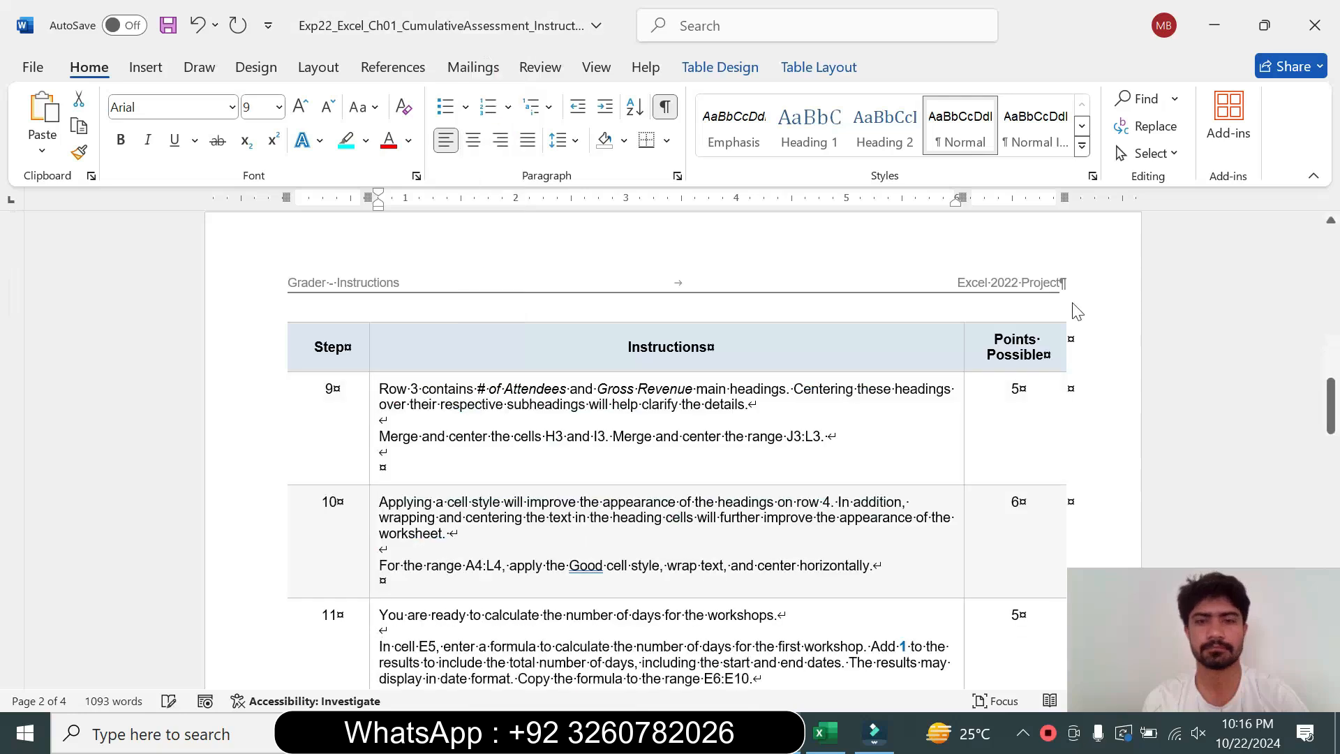
drag(1331, 386, 1331, 335)
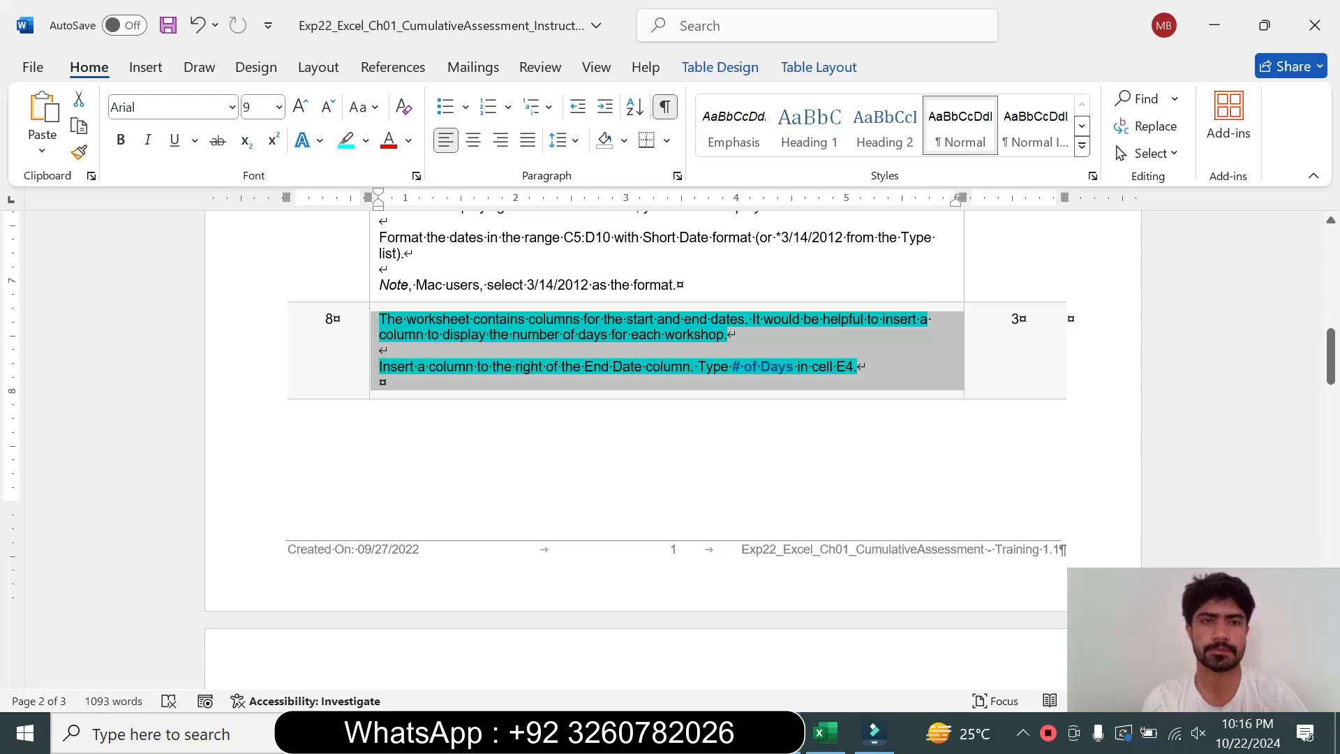
click(367, 141)
click(398, 309)
click(863, 413)
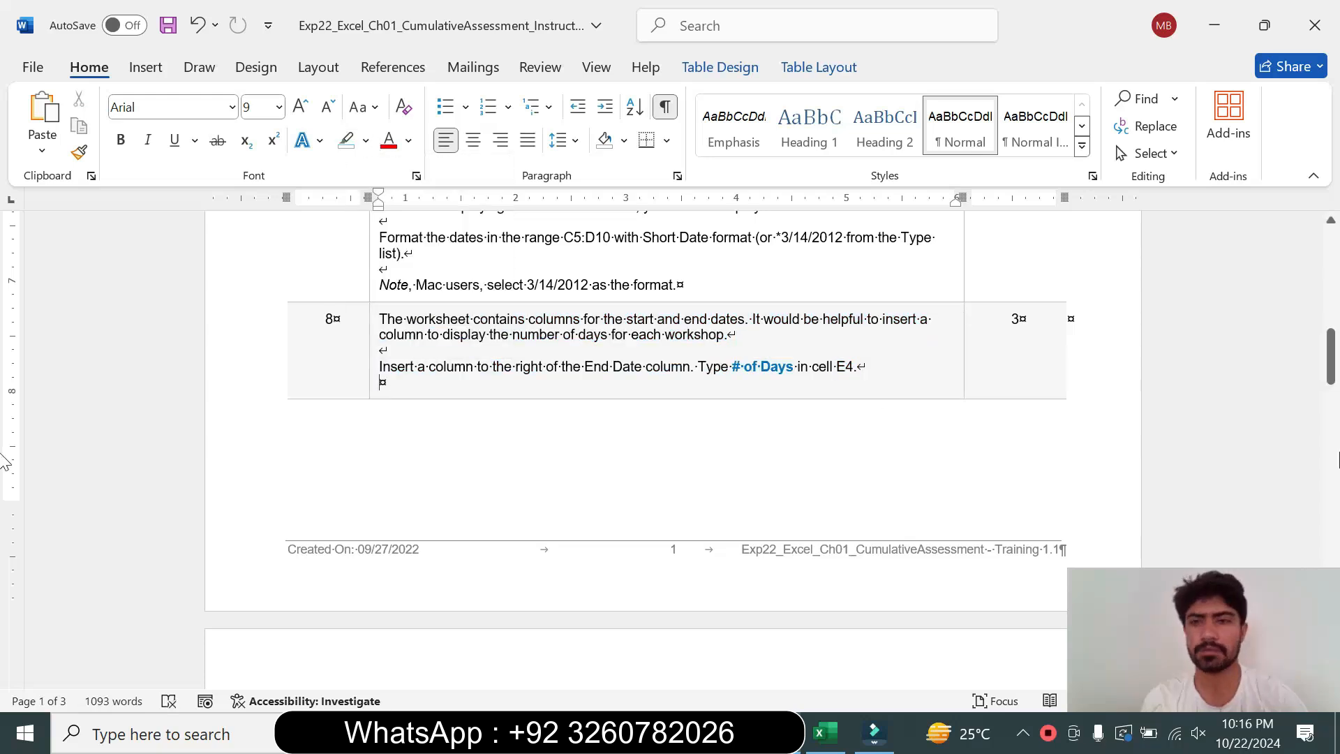
Enlarge the step 9 instruction text to 14 pt and highlight it turquoise
drag(1333, 370, 1337, 423)
click(372, 471)
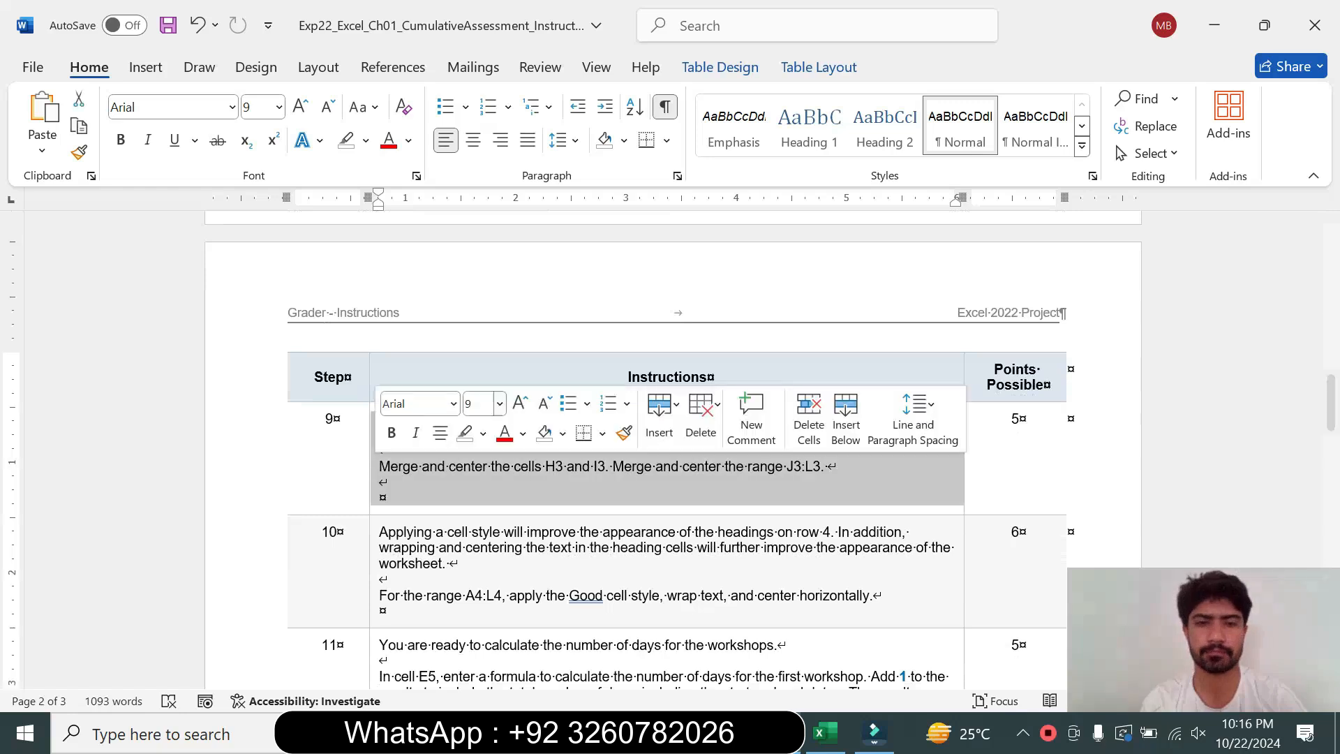
click(499, 403)
click(488, 145)
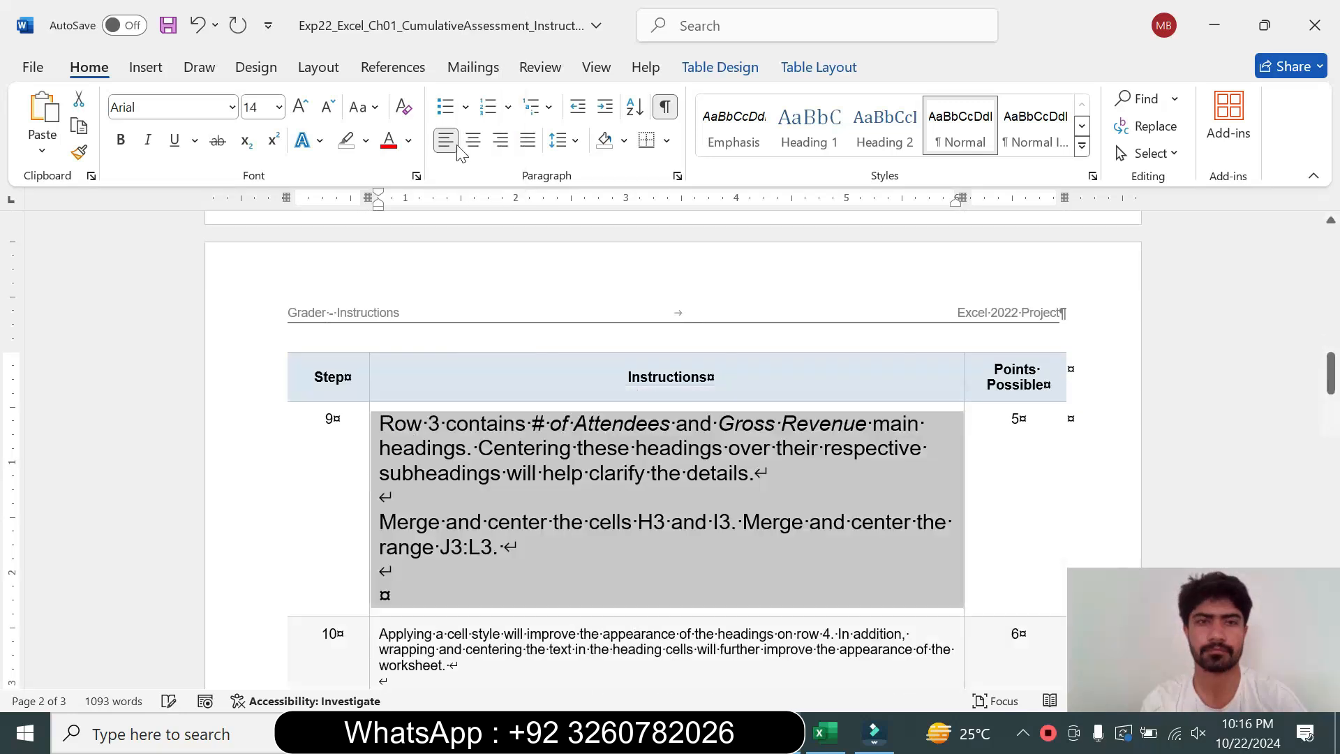
click(365, 141)
click(424, 209)
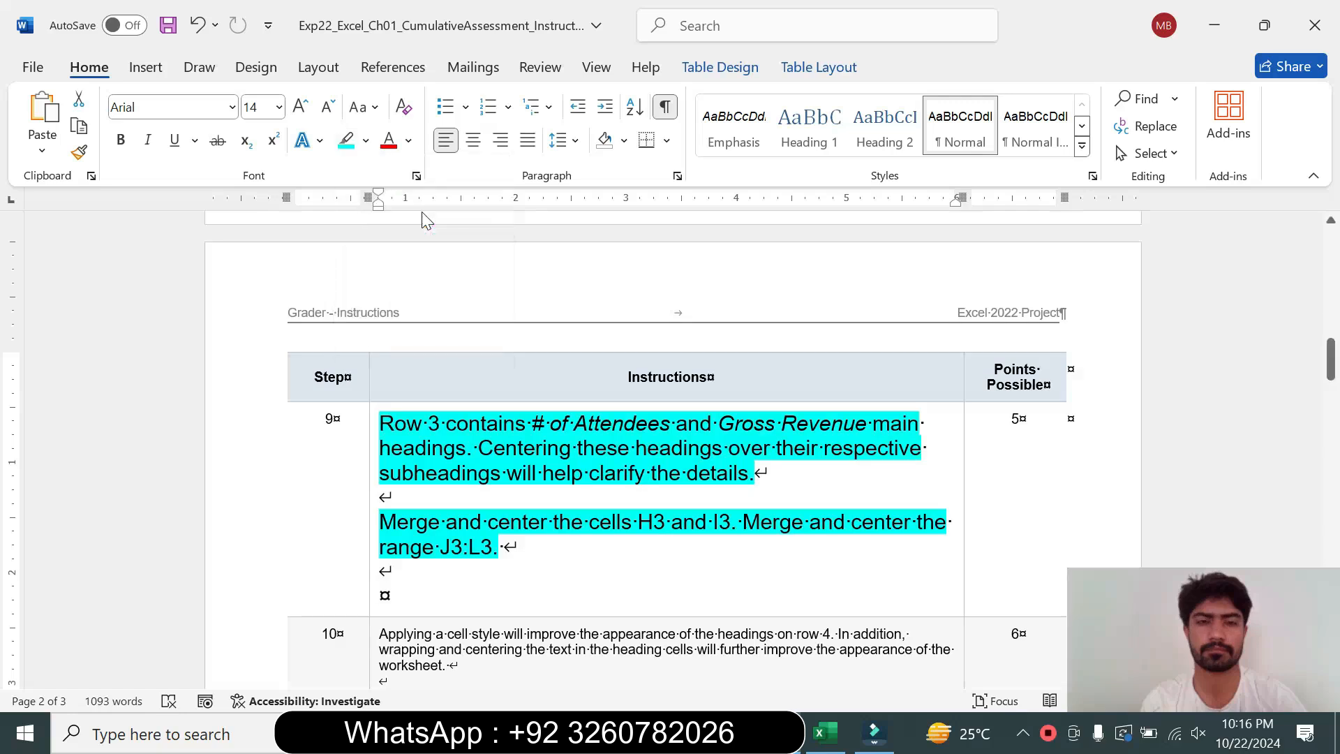
Merge and center cells H3 and I3 holding the # of Attendees heading, as step 9 instructs
drag(379, 423, 388, 497)
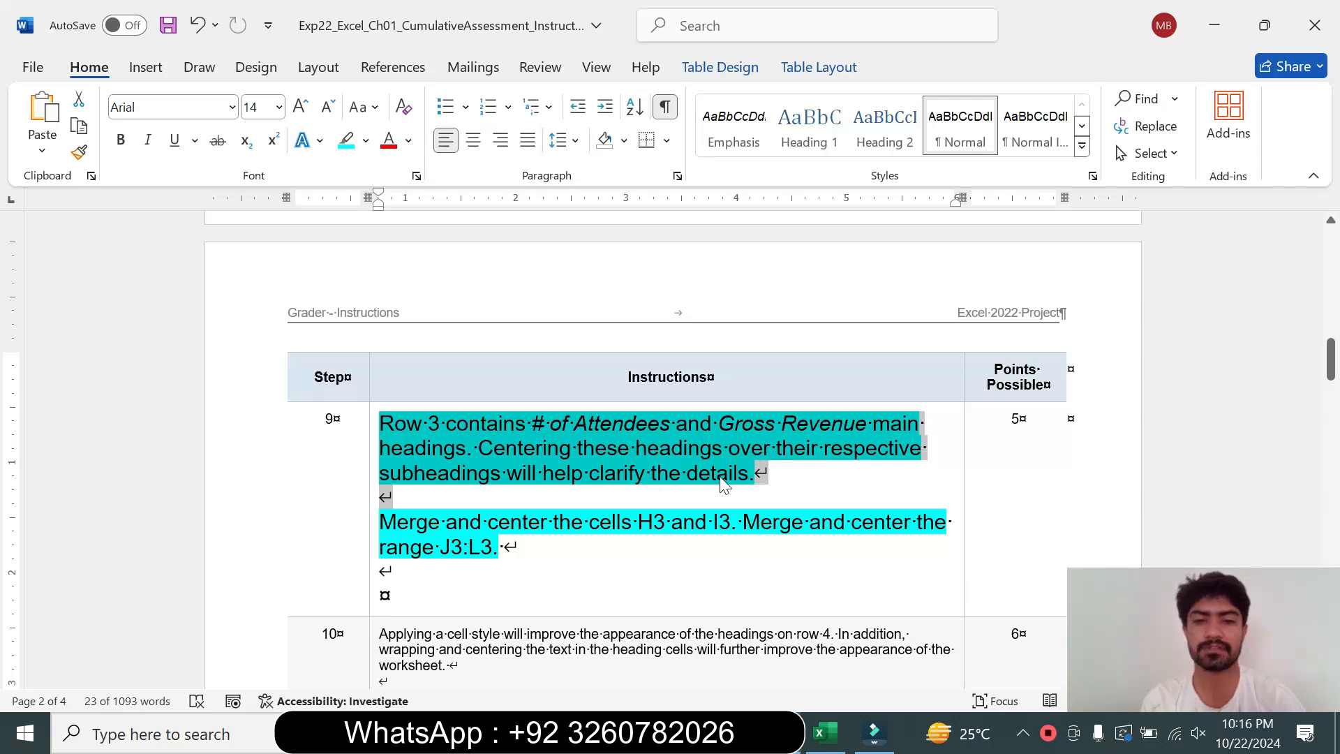
click(480, 547)
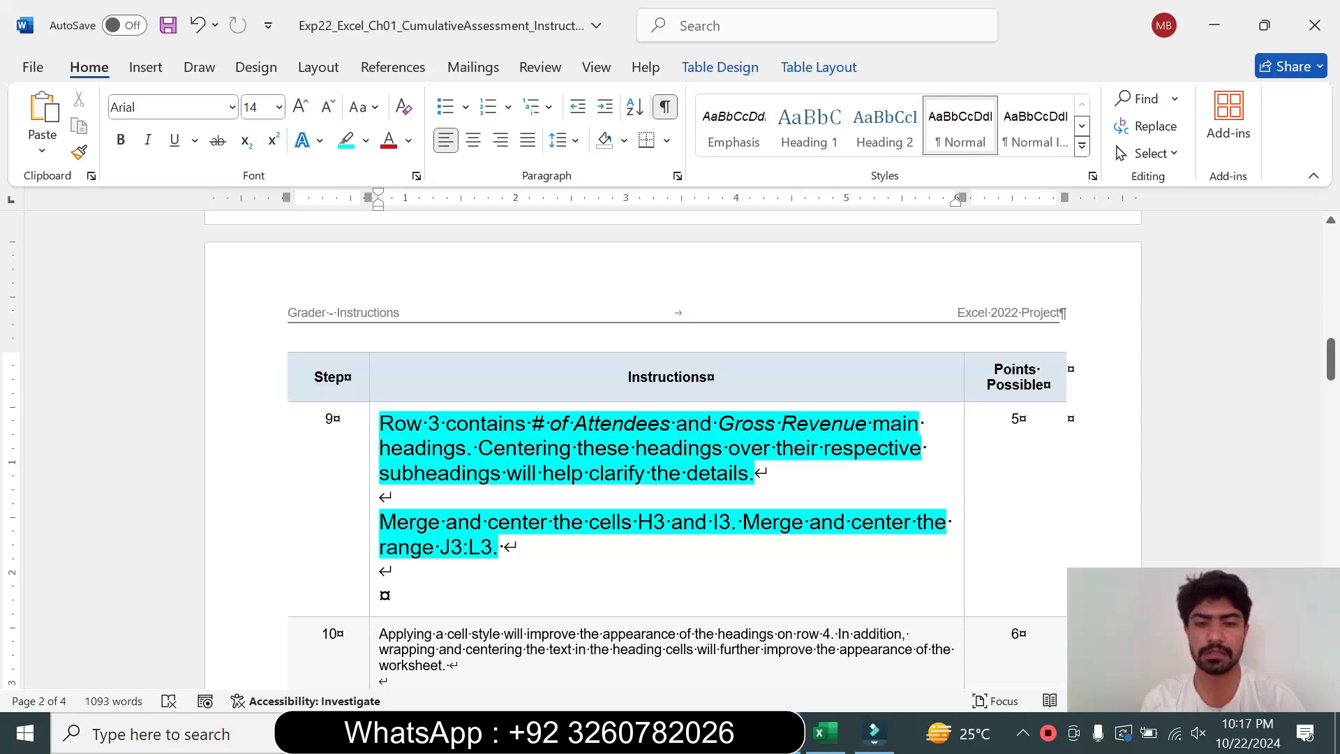
drag(589, 522, 713, 522)
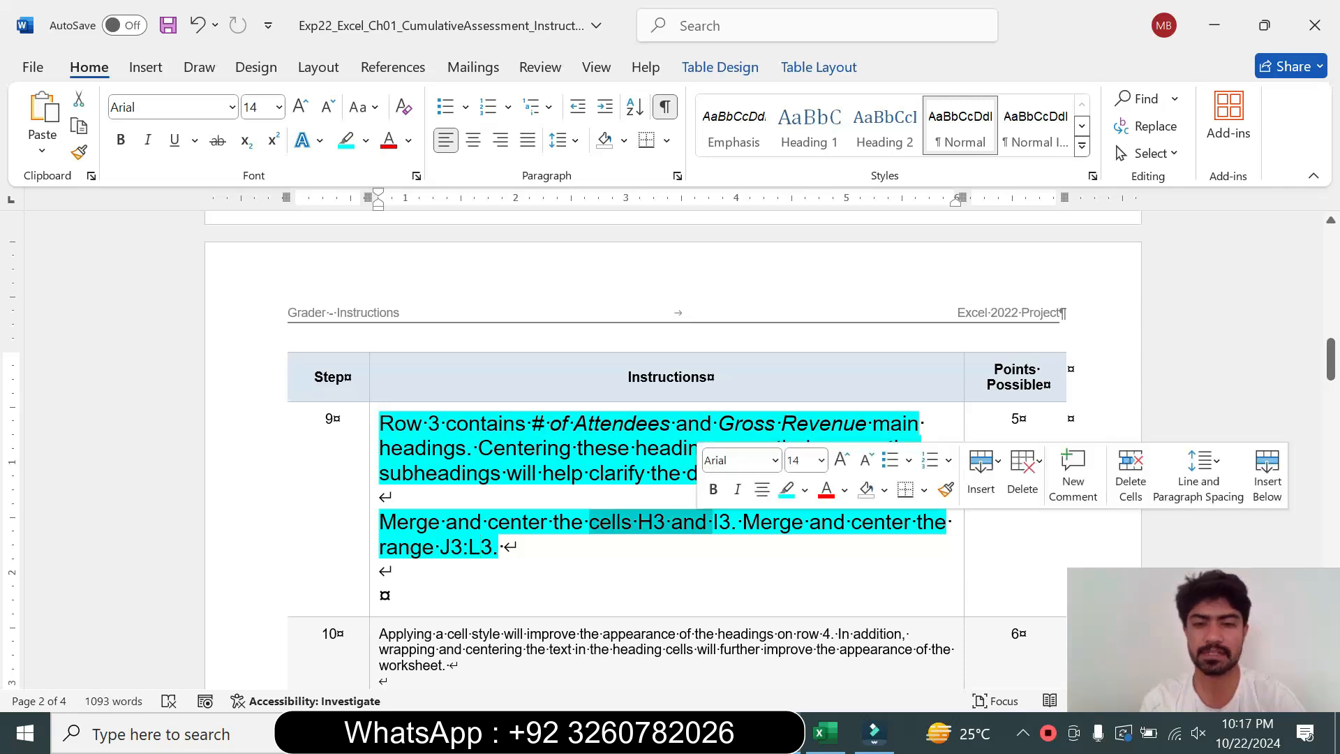
click(821, 736)
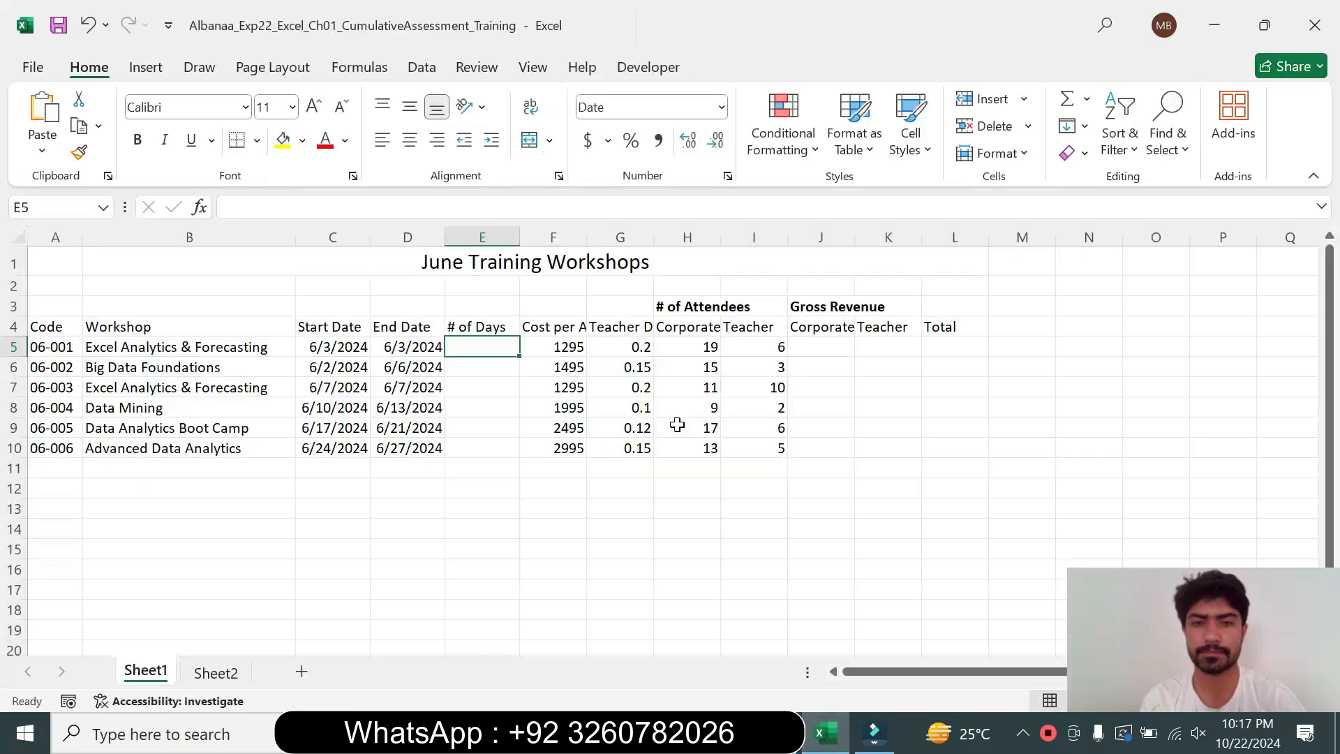
click(679, 307)
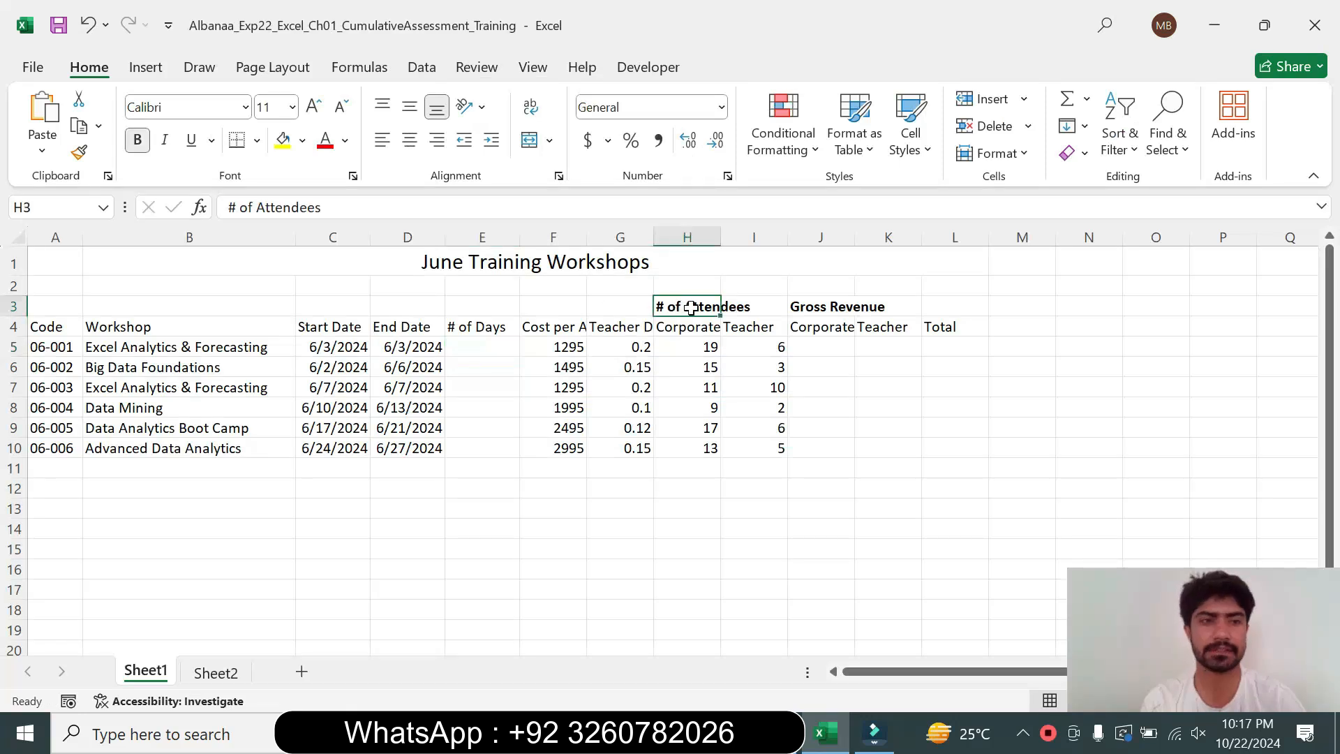
drag(678, 307, 745, 305)
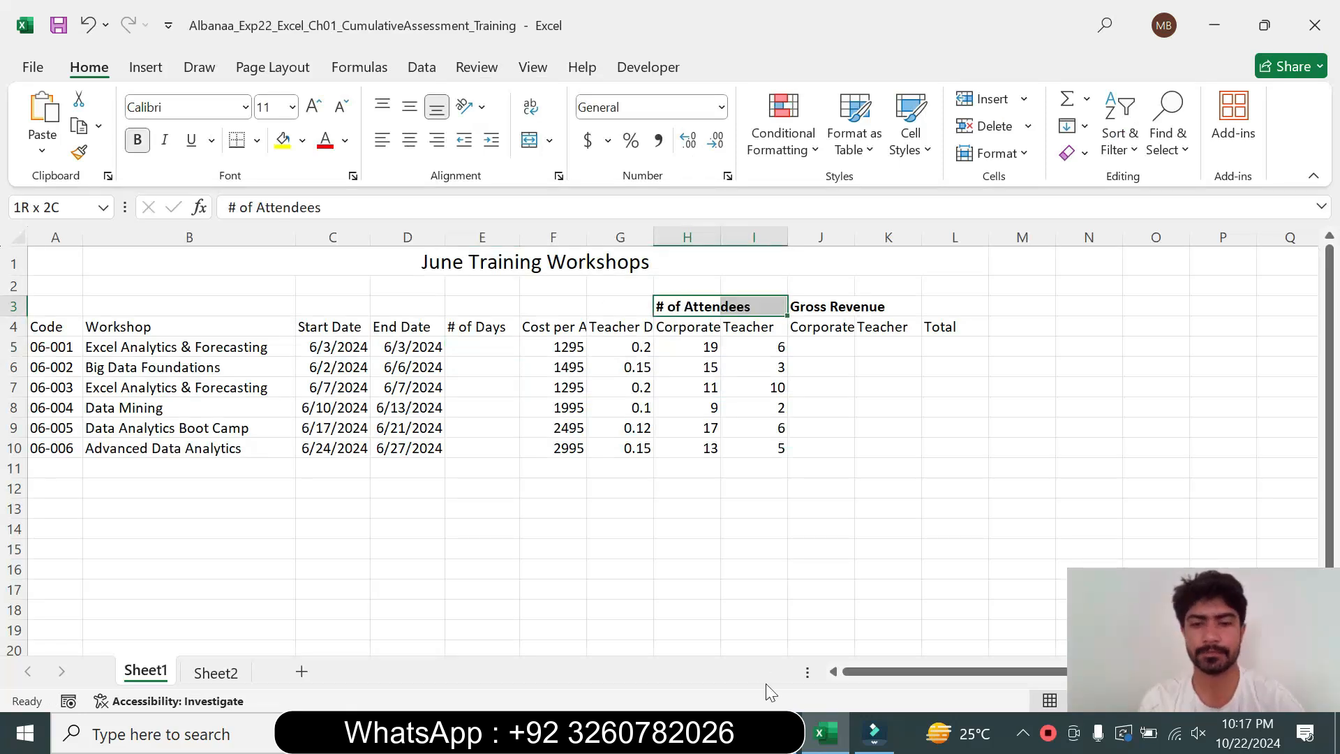
click(776, 733)
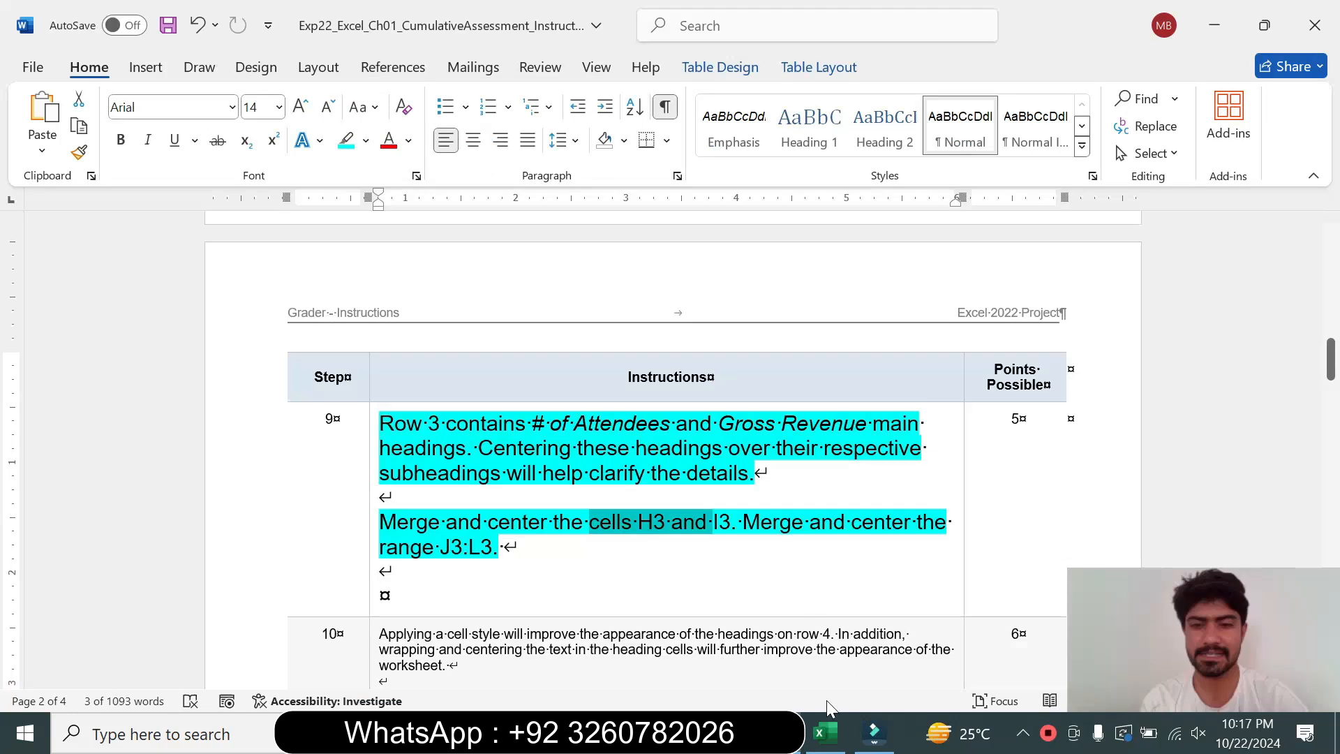
click(824, 733)
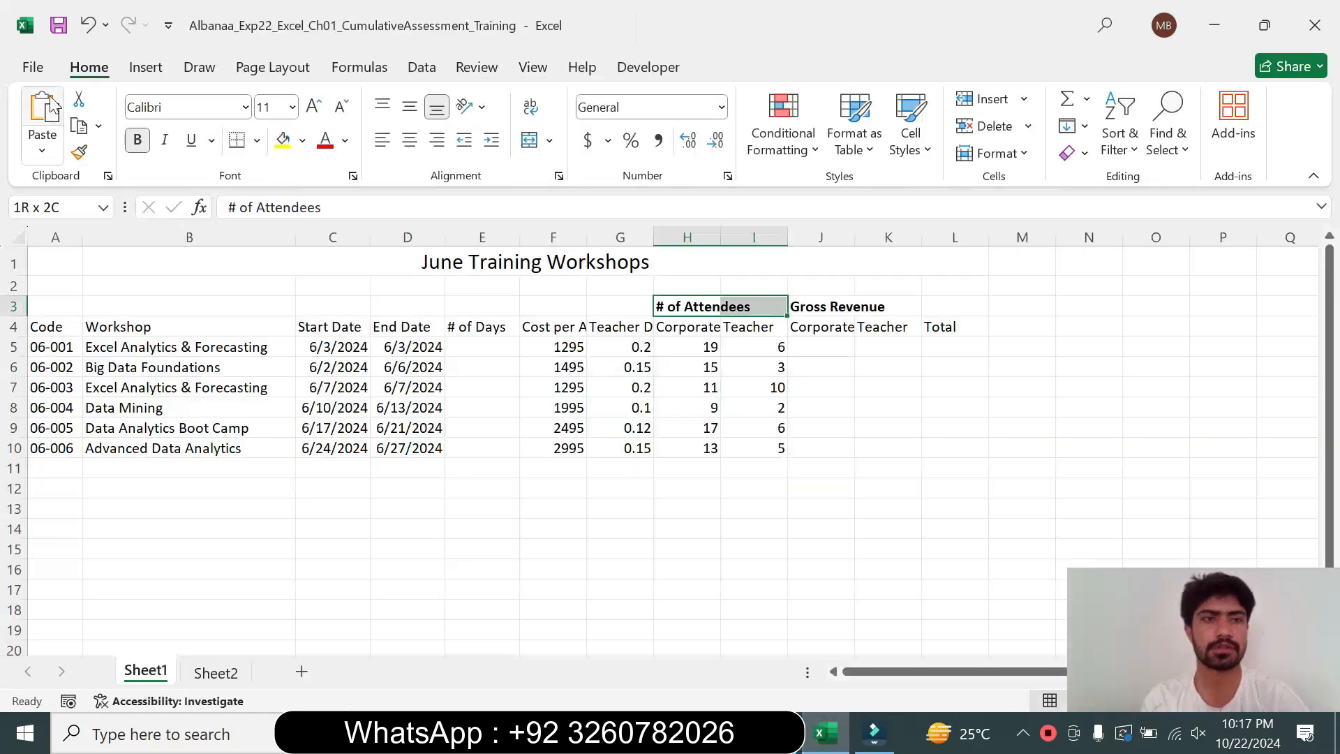
click(527, 143)
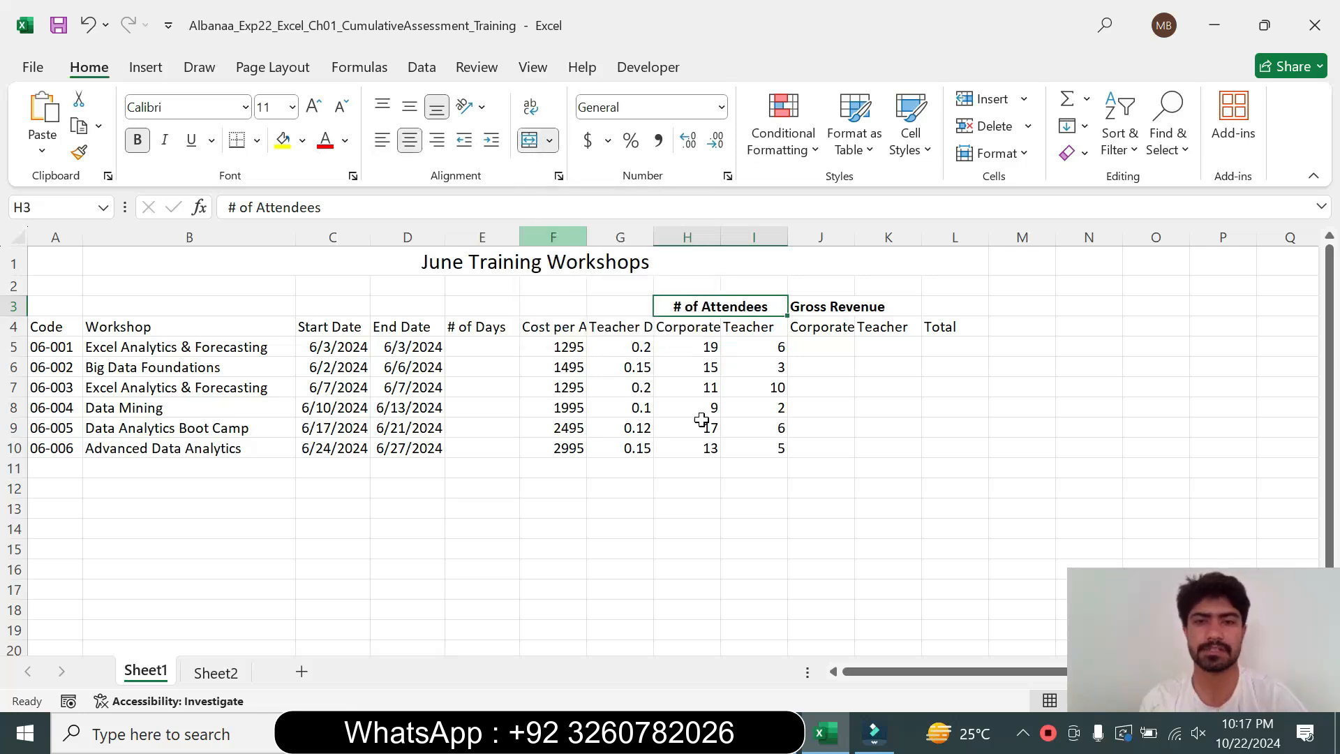
Select the range J3:L3 by pasting its reference into the name box, then merge and center it
click(778, 733)
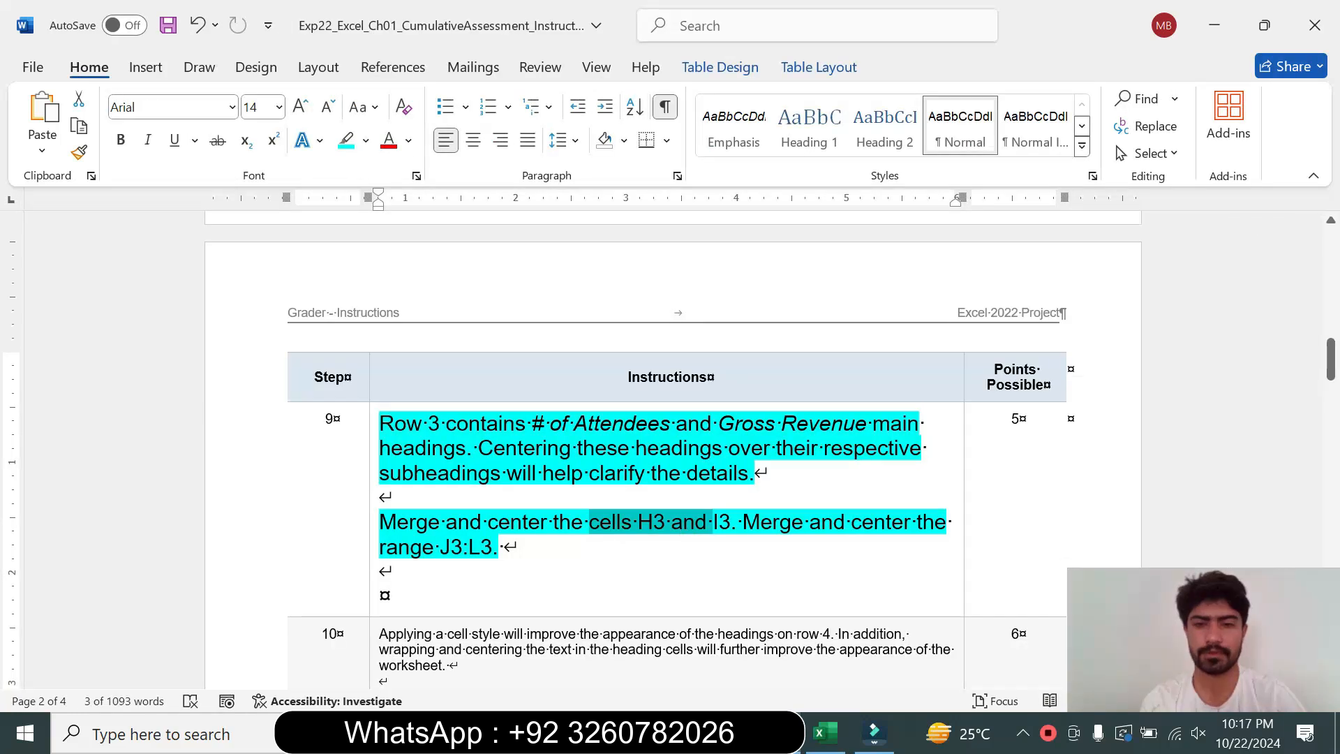
drag(440, 546, 492, 547)
key(ctrl+c)
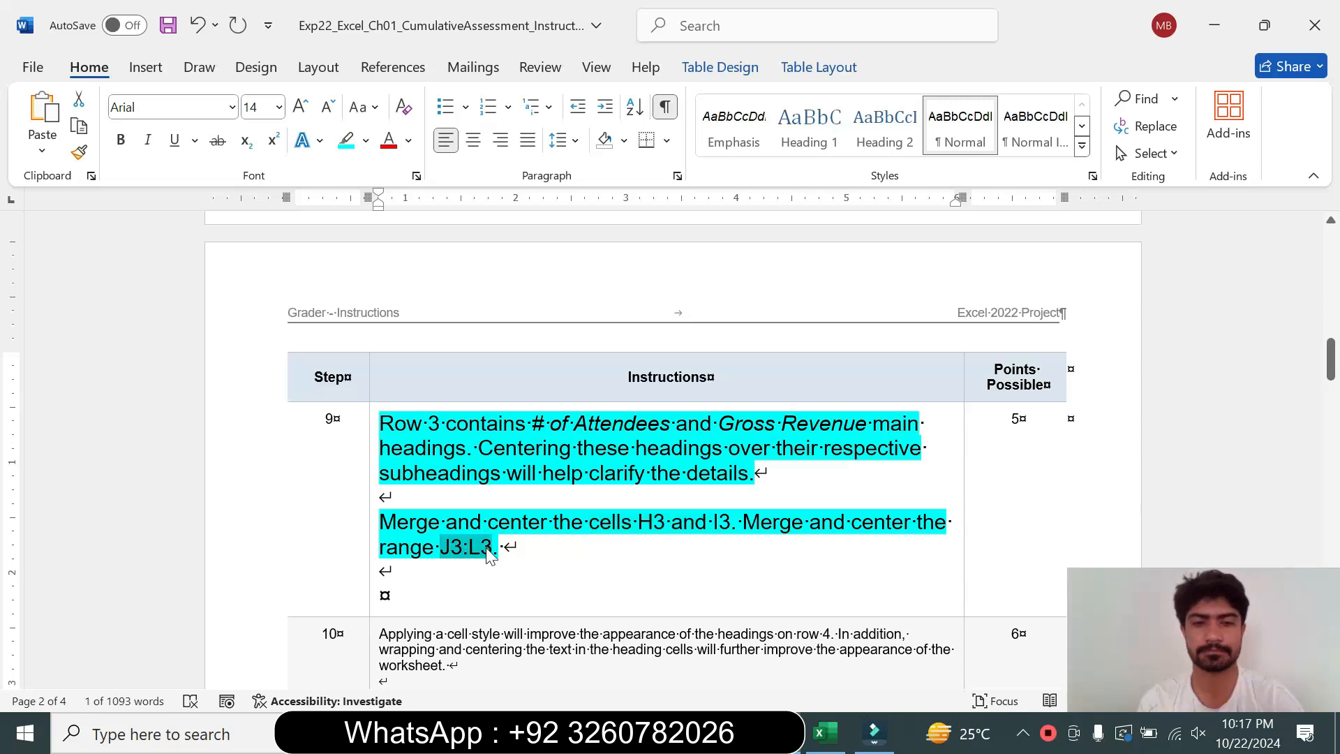
click(826, 733)
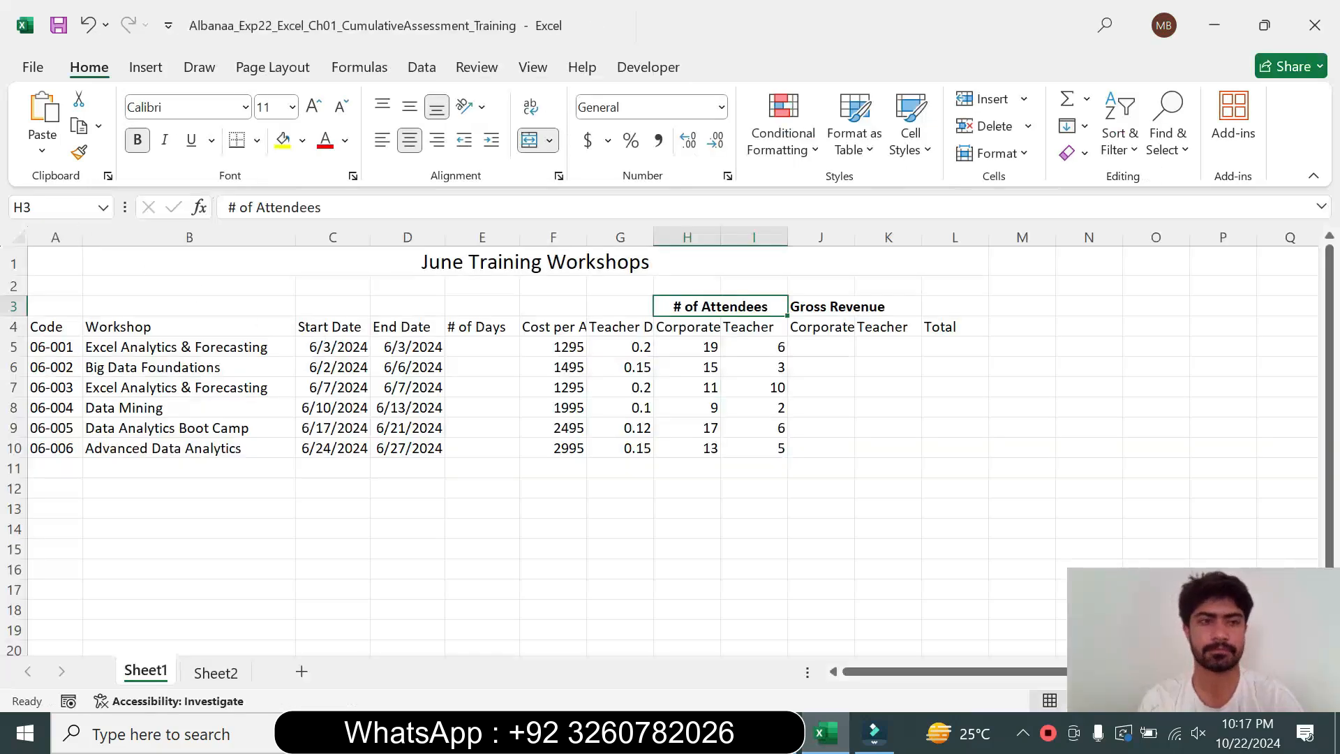
key(ctrl+v)
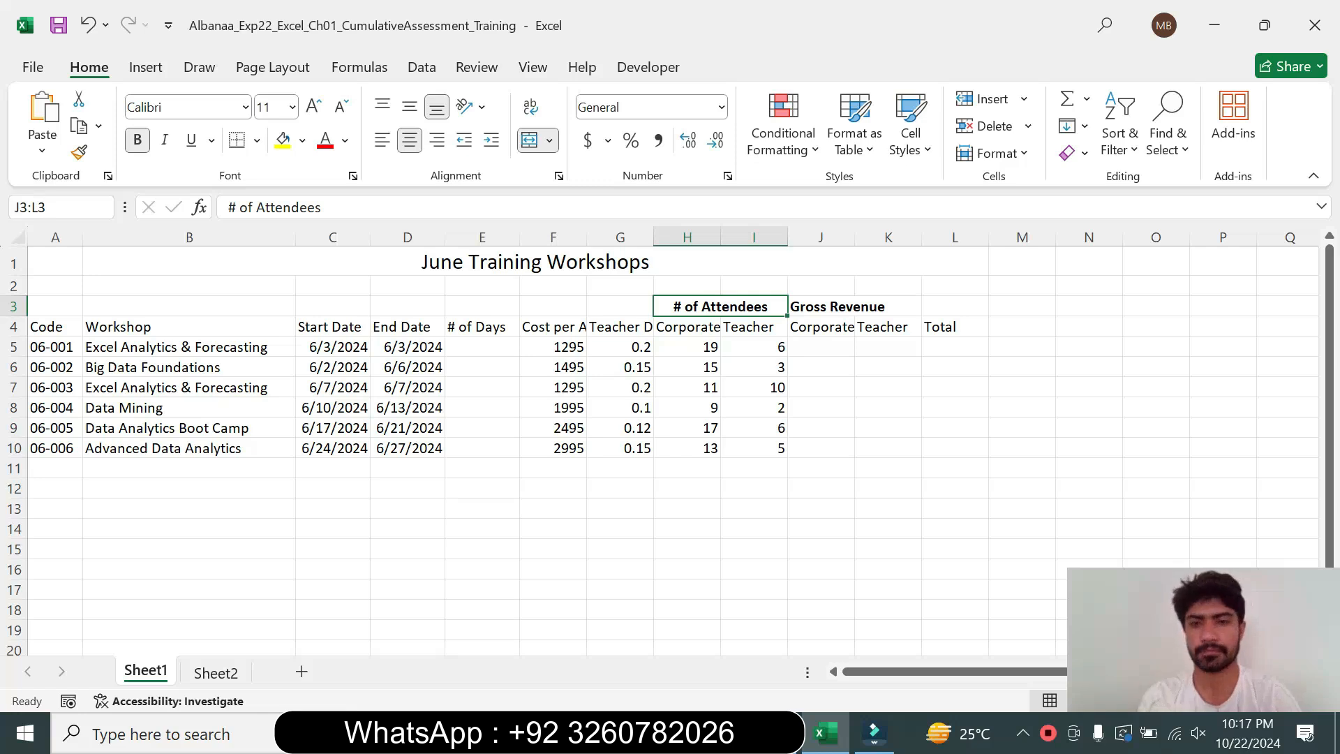
key(Return)
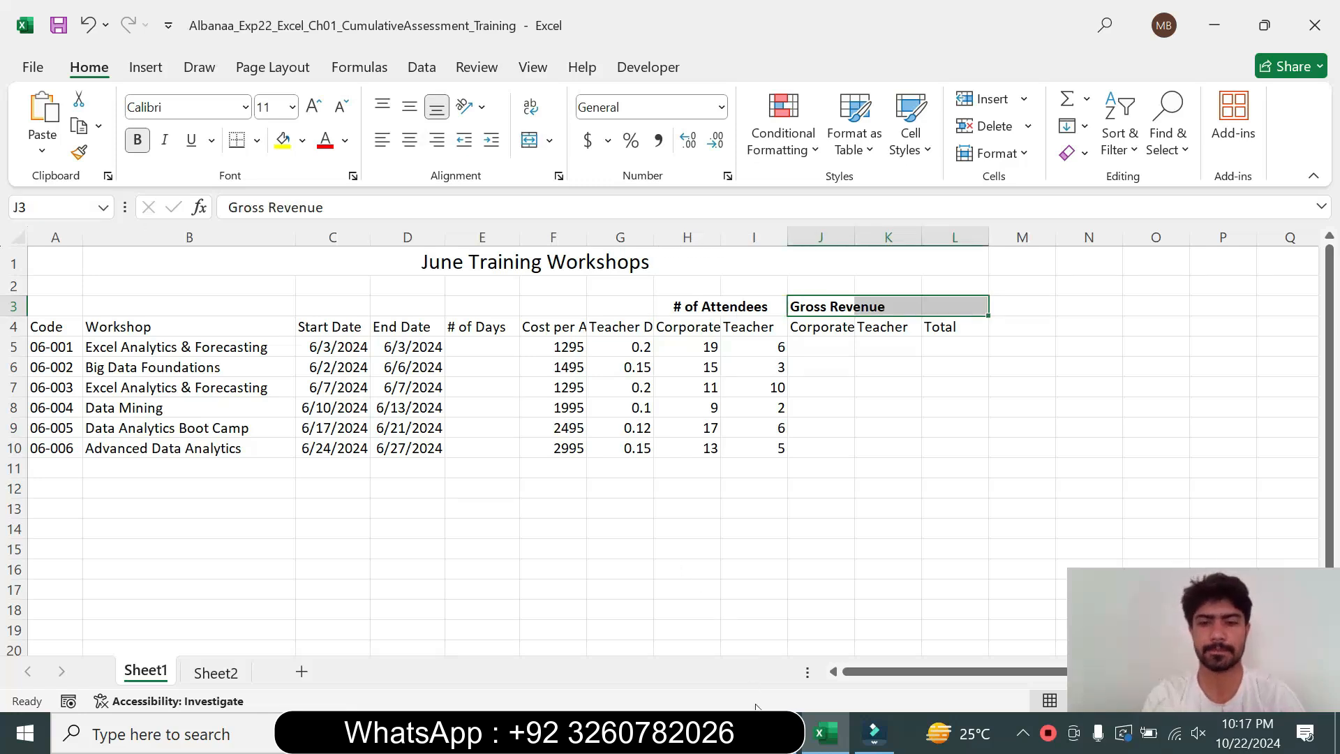
click(874, 733)
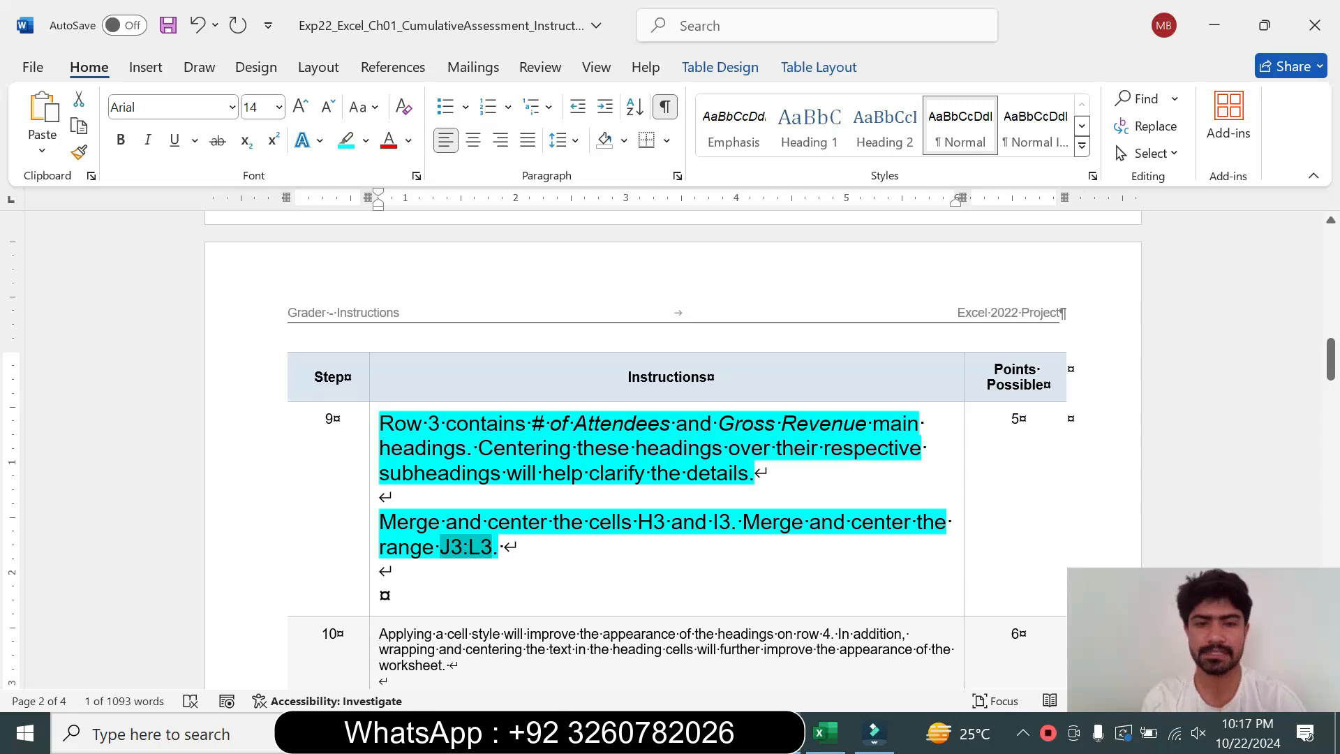
click(826, 733)
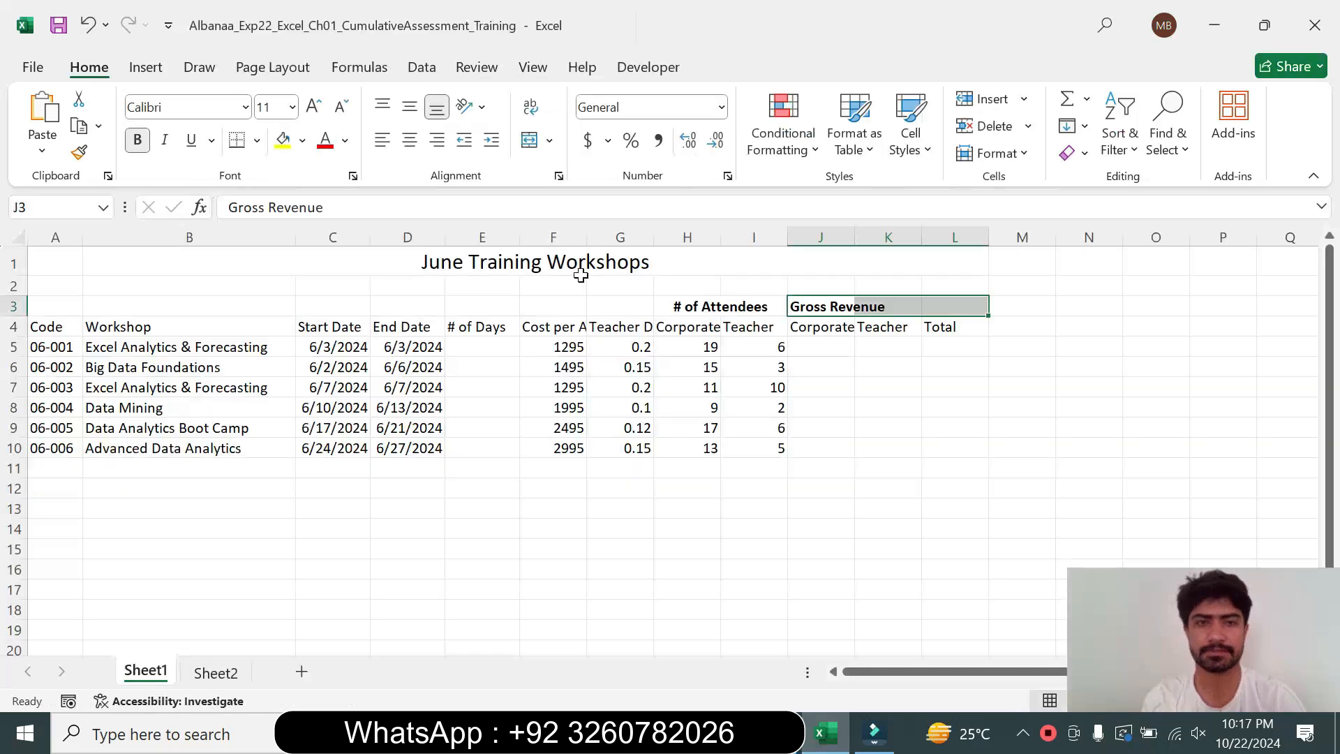
click(530, 142)
Return the step 9 instruction text to 9 pt with no highlight
click(874, 733)
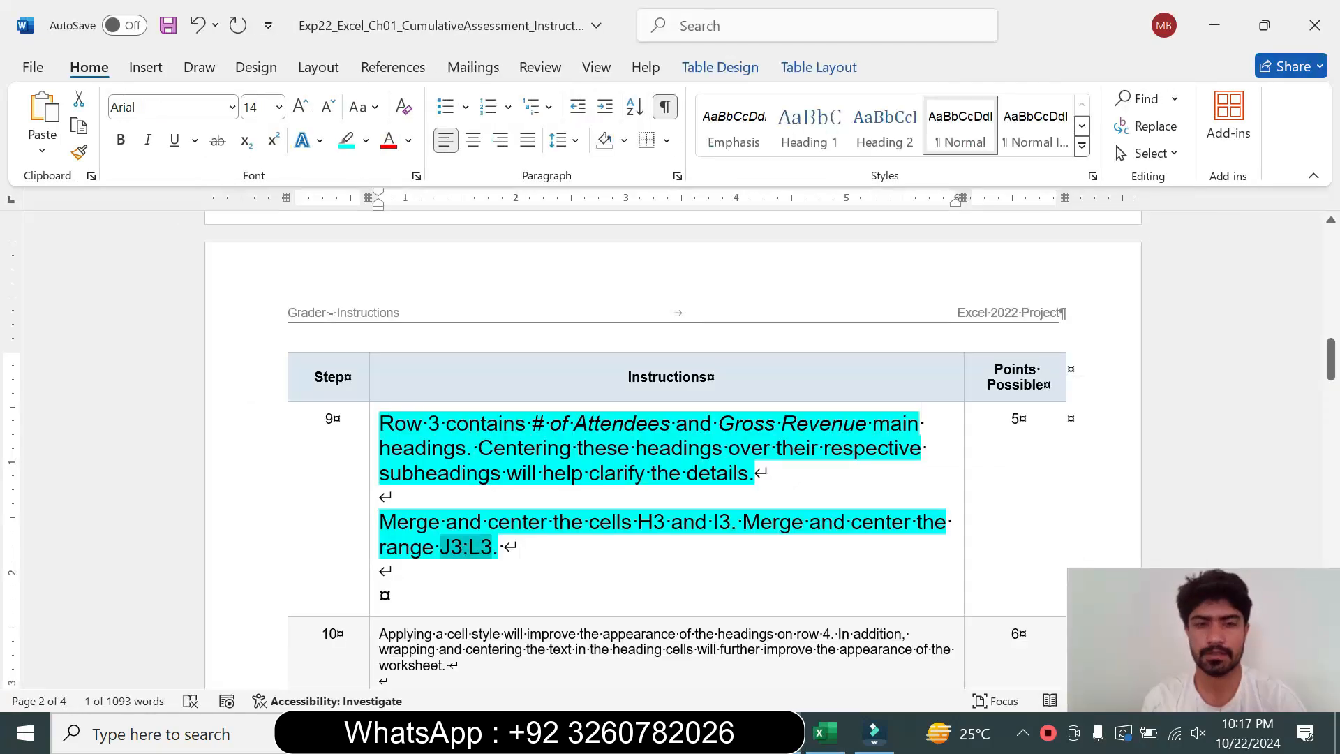
click(369, 533)
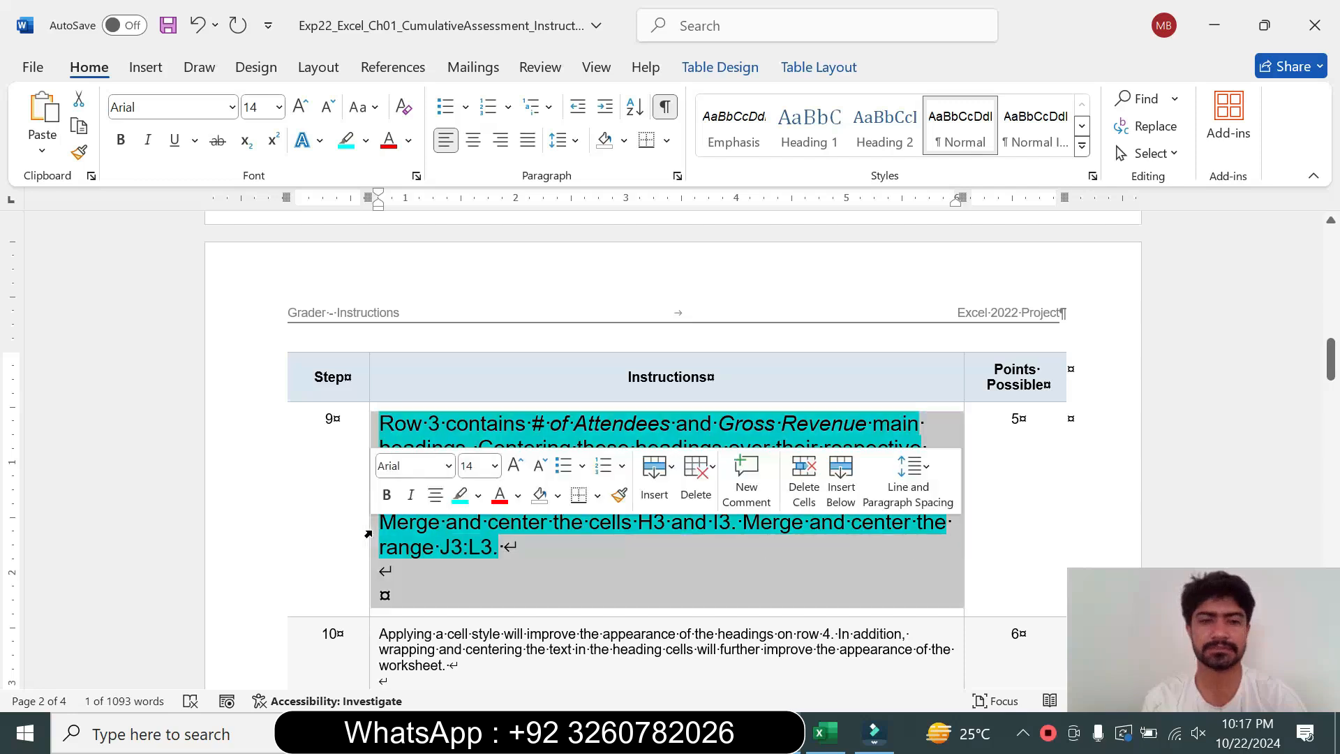
click(495, 465)
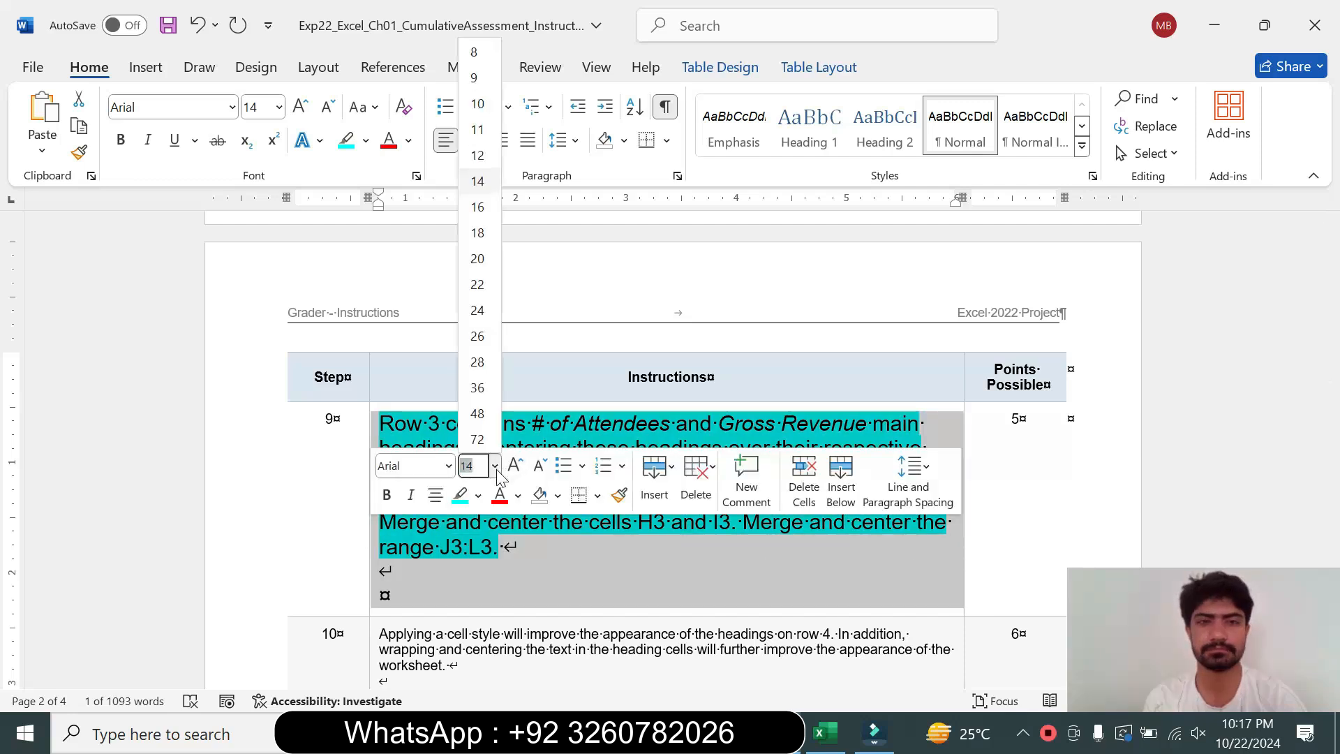
click(474, 78)
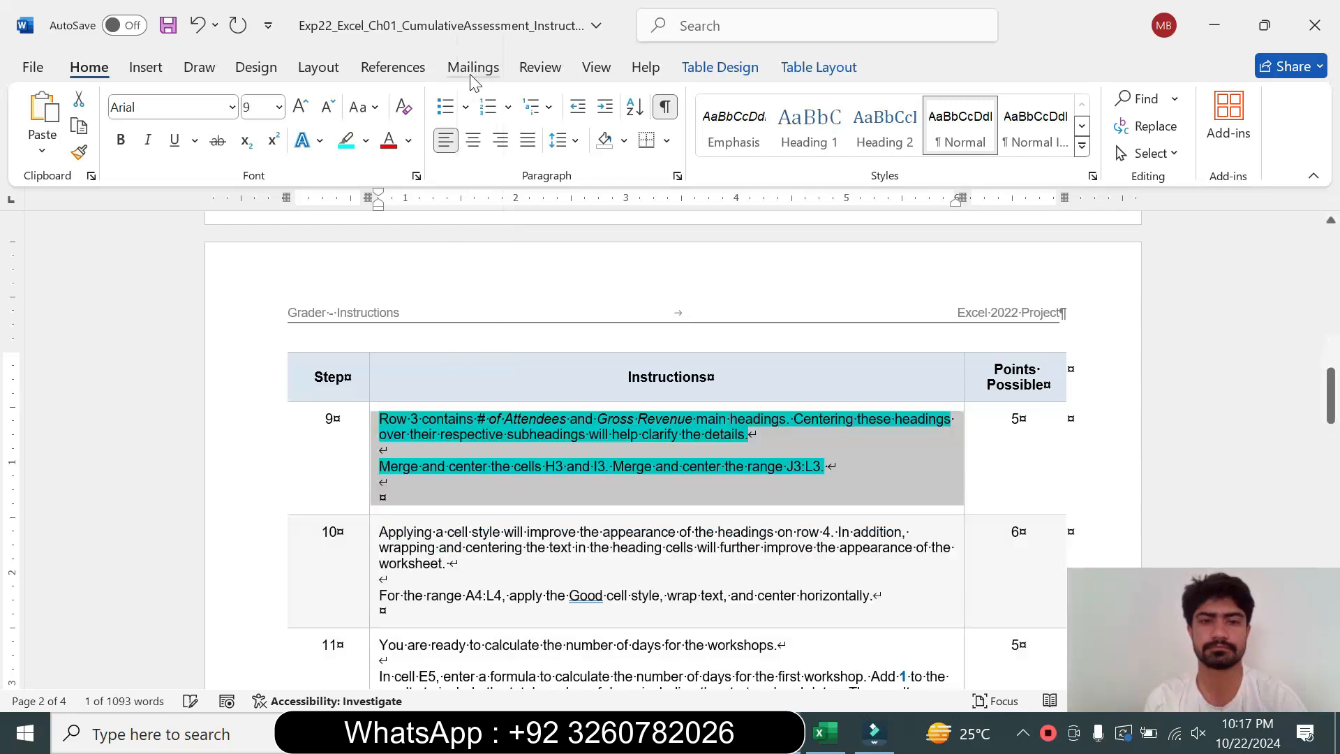
click(366, 140)
click(396, 309)
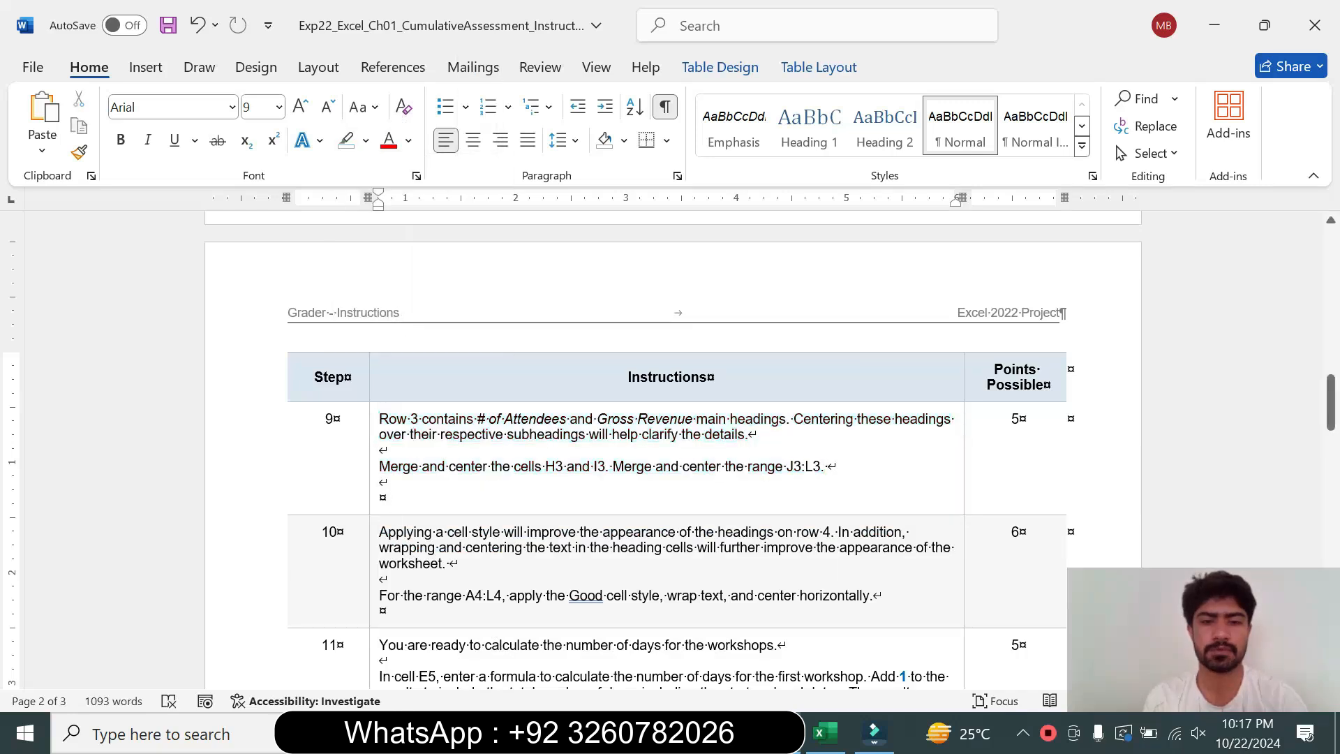
Enlarge the step 10 instruction text to 18 pt and highlight it turquoise
click(371, 583)
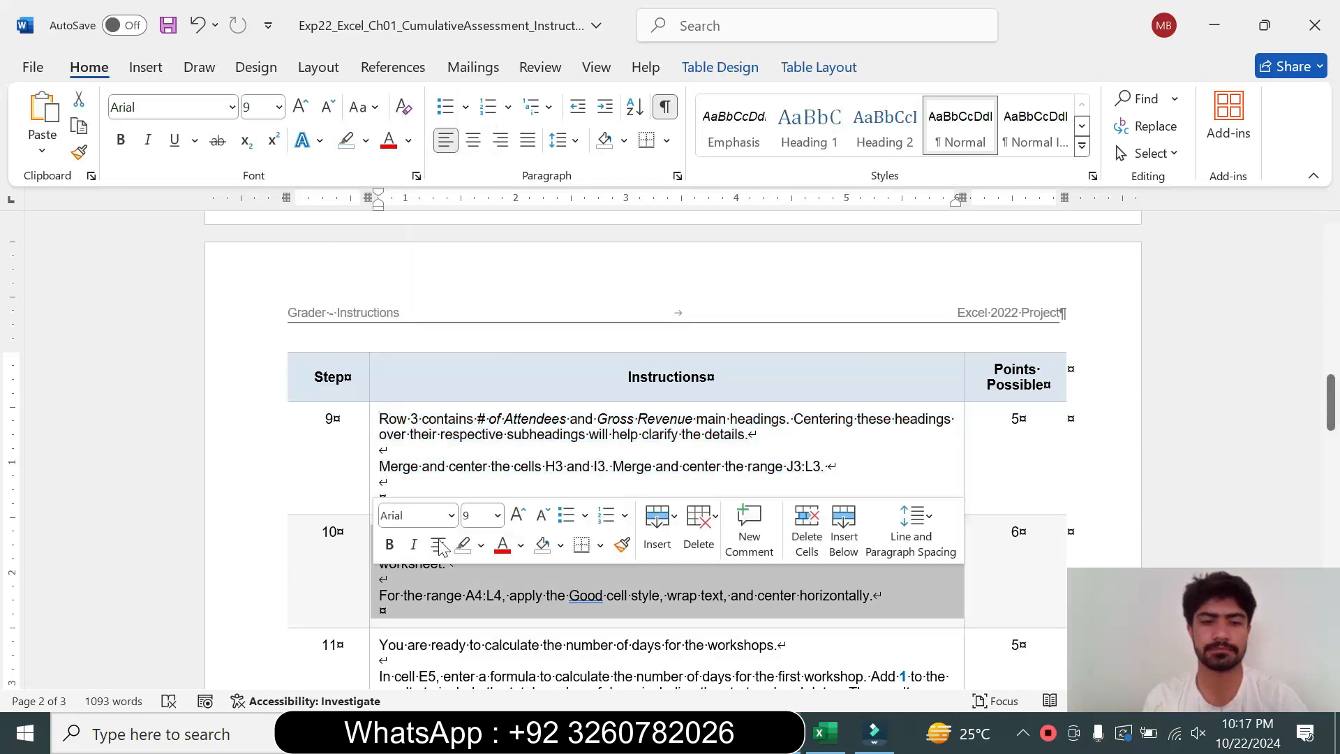
click(497, 515)
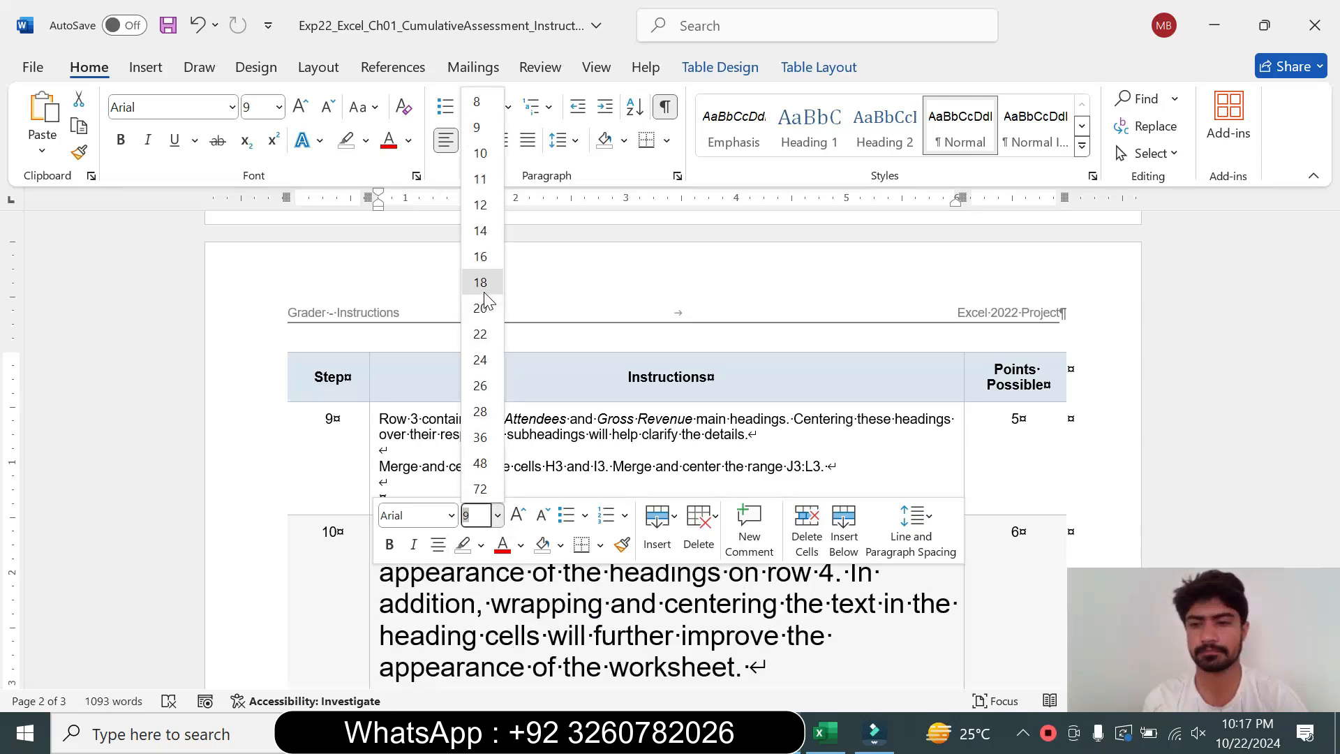
click(480, 282)
click(368, 141)
click(413, 209)
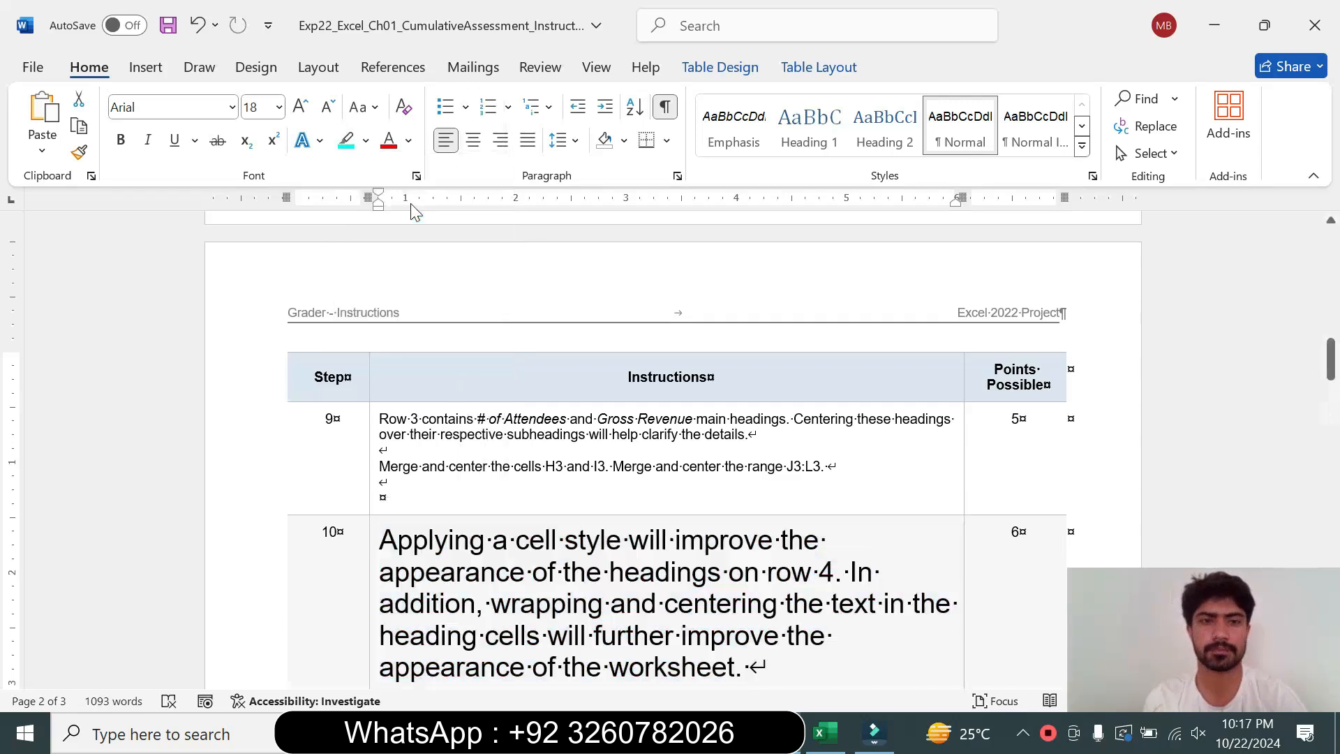
Select the range A4:L4 in the workbook by pasting its reference from the step 10 instructions into the name box
drag(1335, 360, 1332, 381)
drag(380, 299, 764, 427)
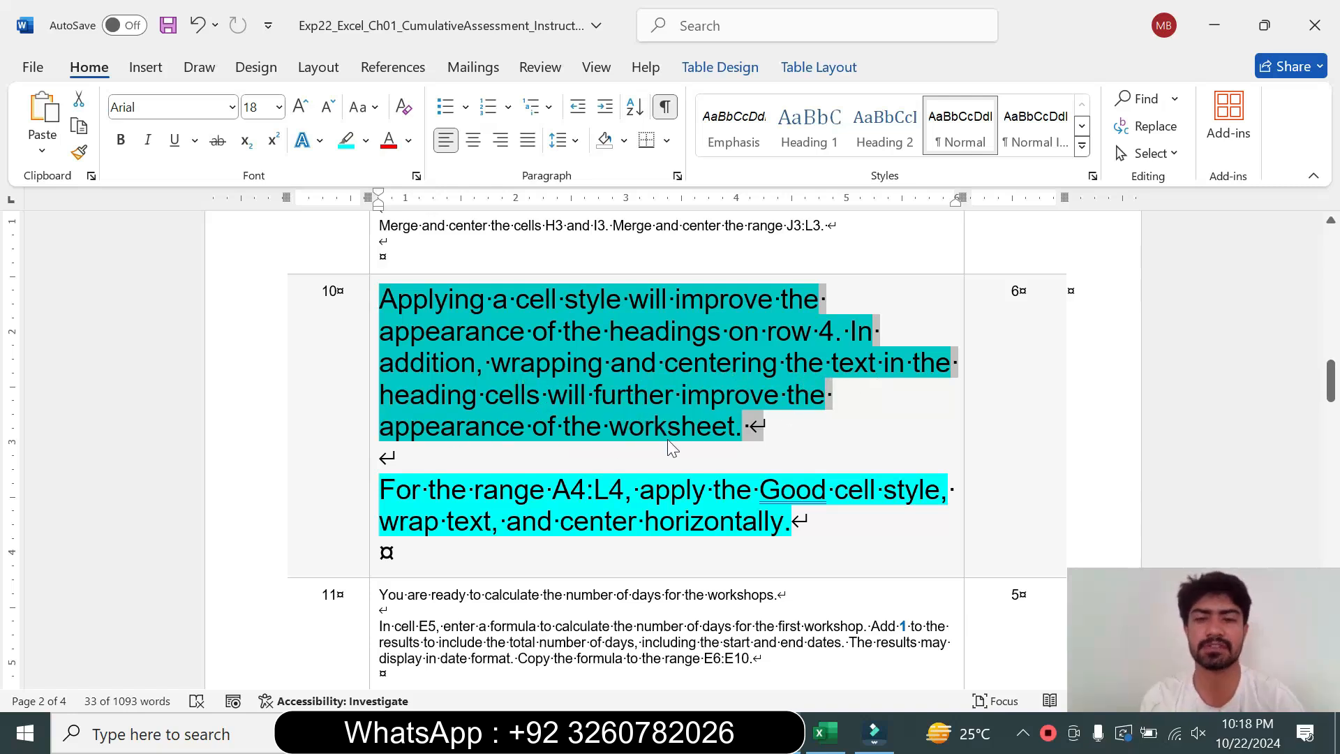
drag(380, 490, 803, 522)
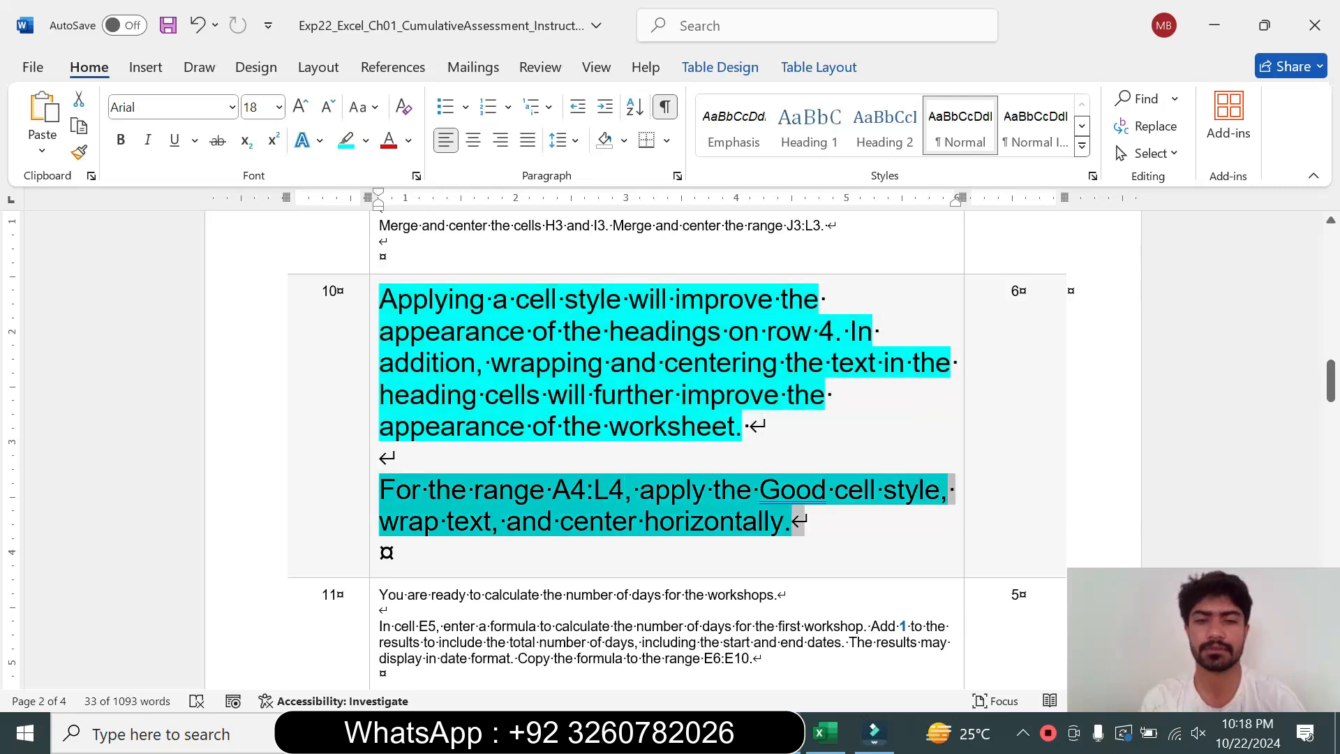
click(467, 490)
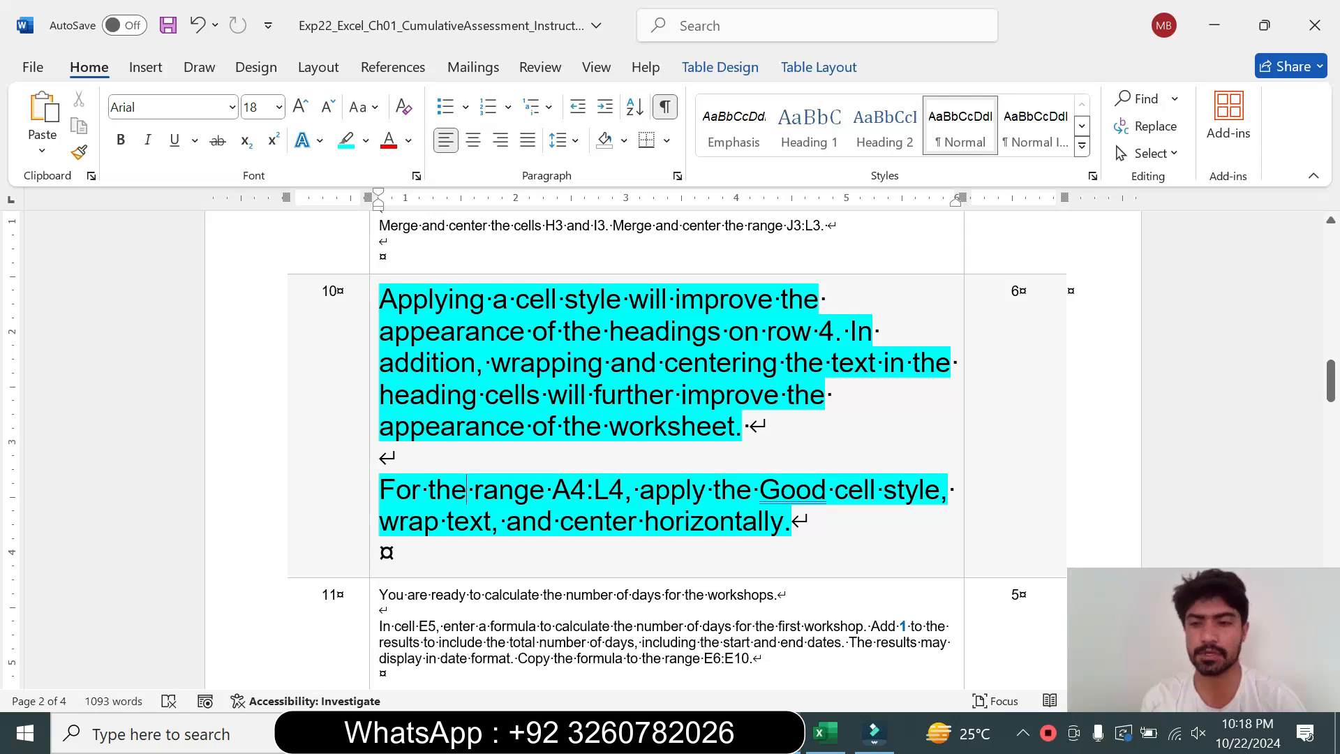
drag(553, 490, 612, 494)
key(ctrl+c)
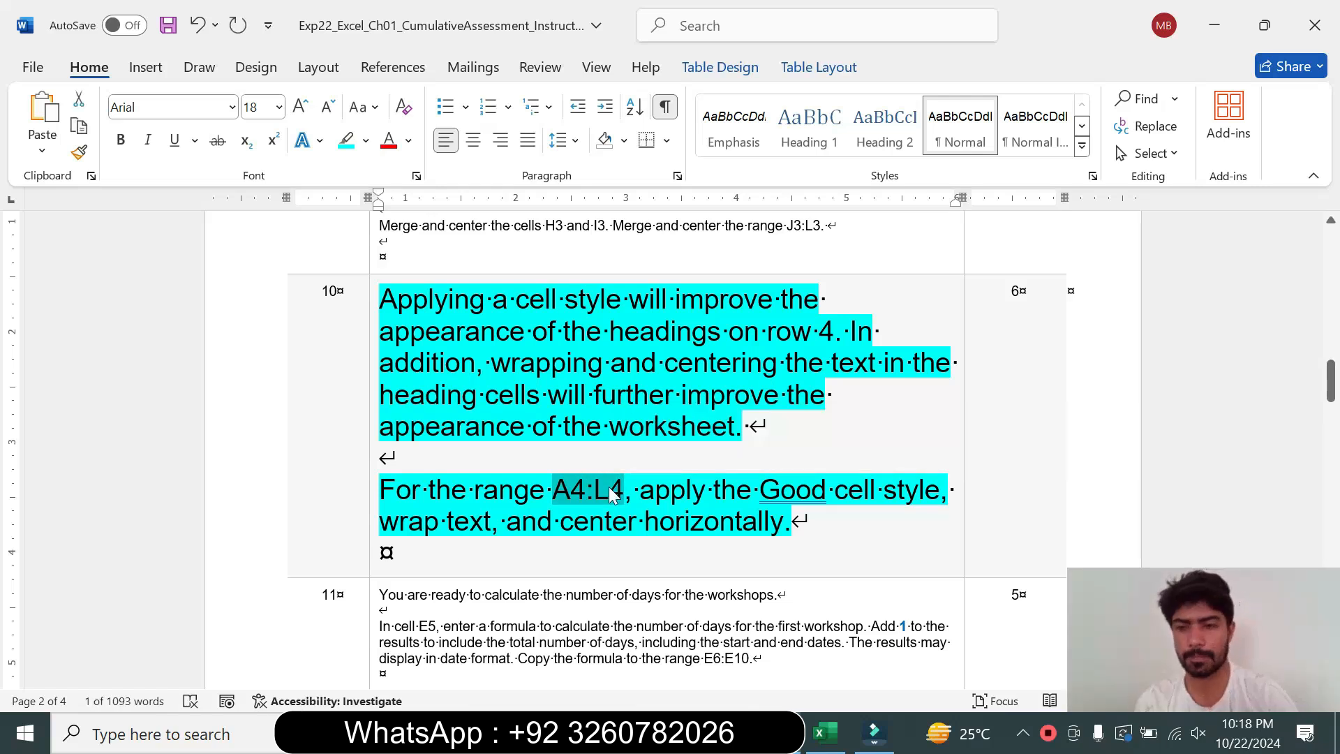
click(824, 733)
click(55, 208)
key(ctrl+v)
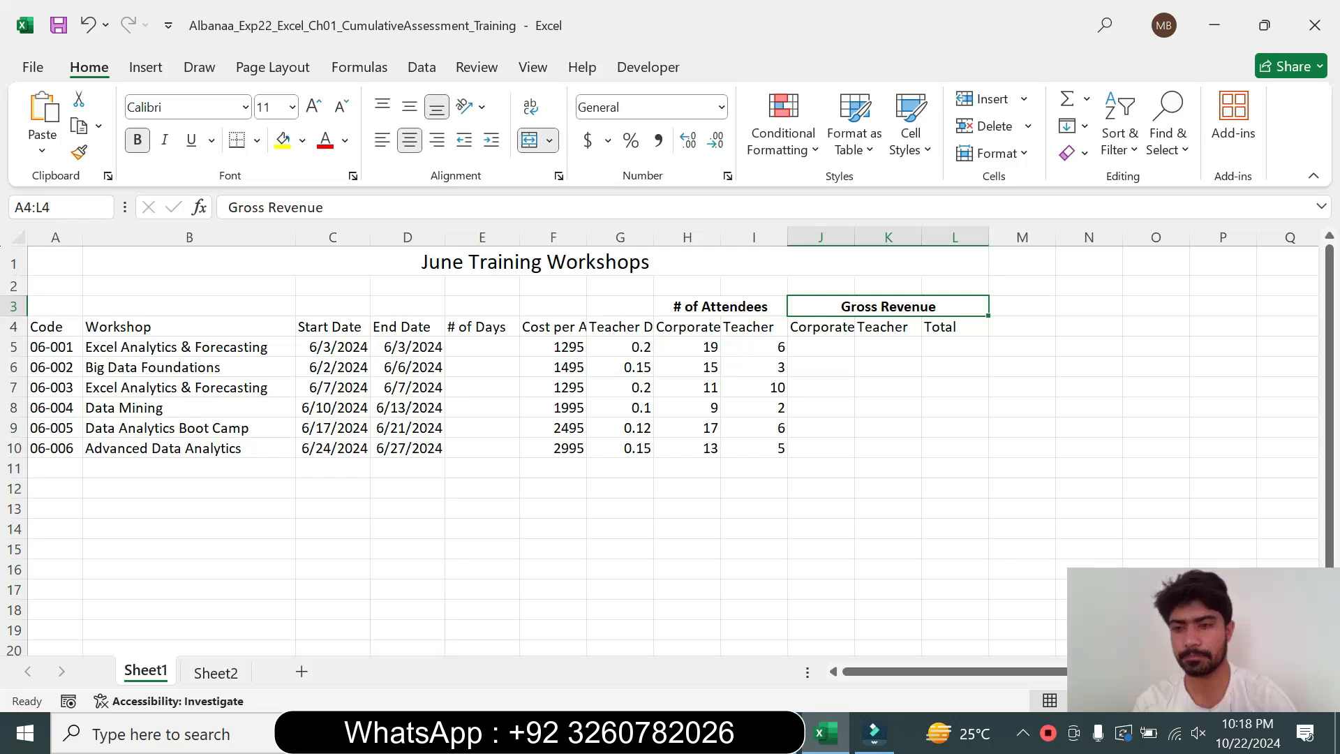
key(Return)
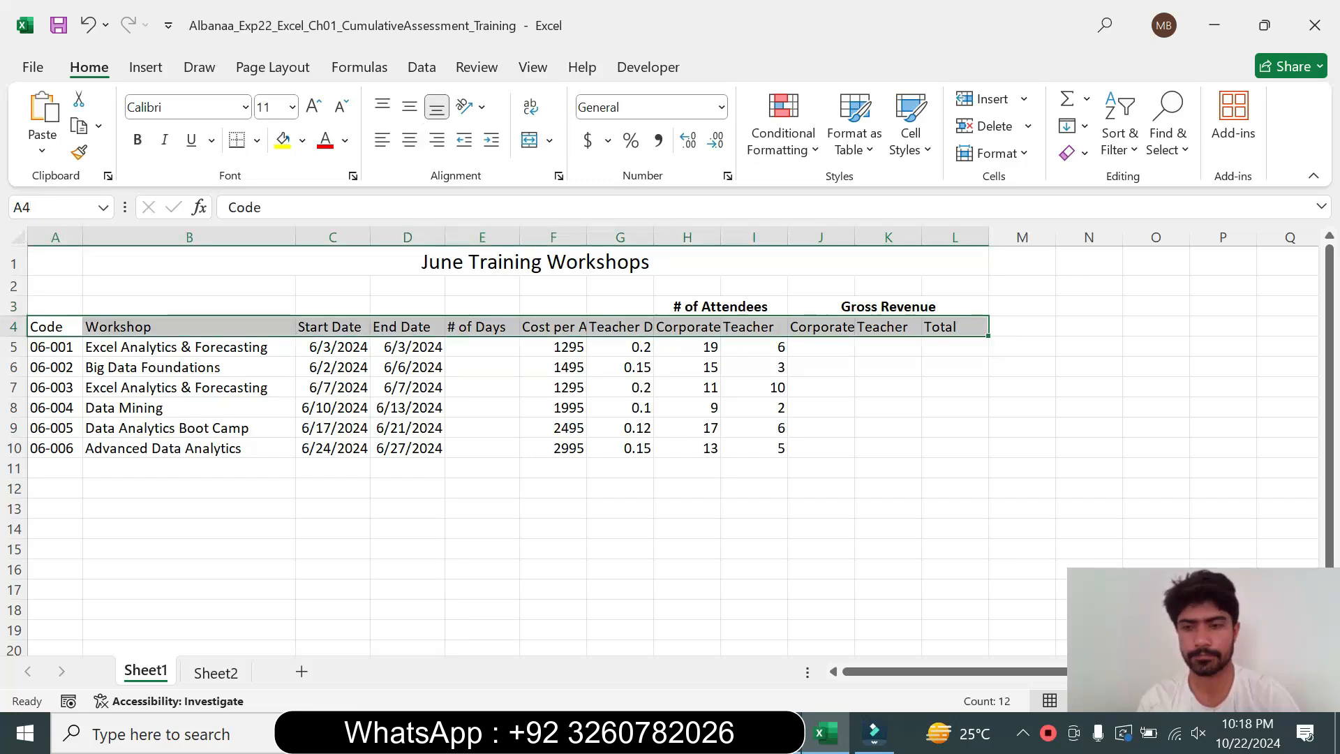
Apply the Good cell style to the heading range A4:L4
key(alt+Tab)
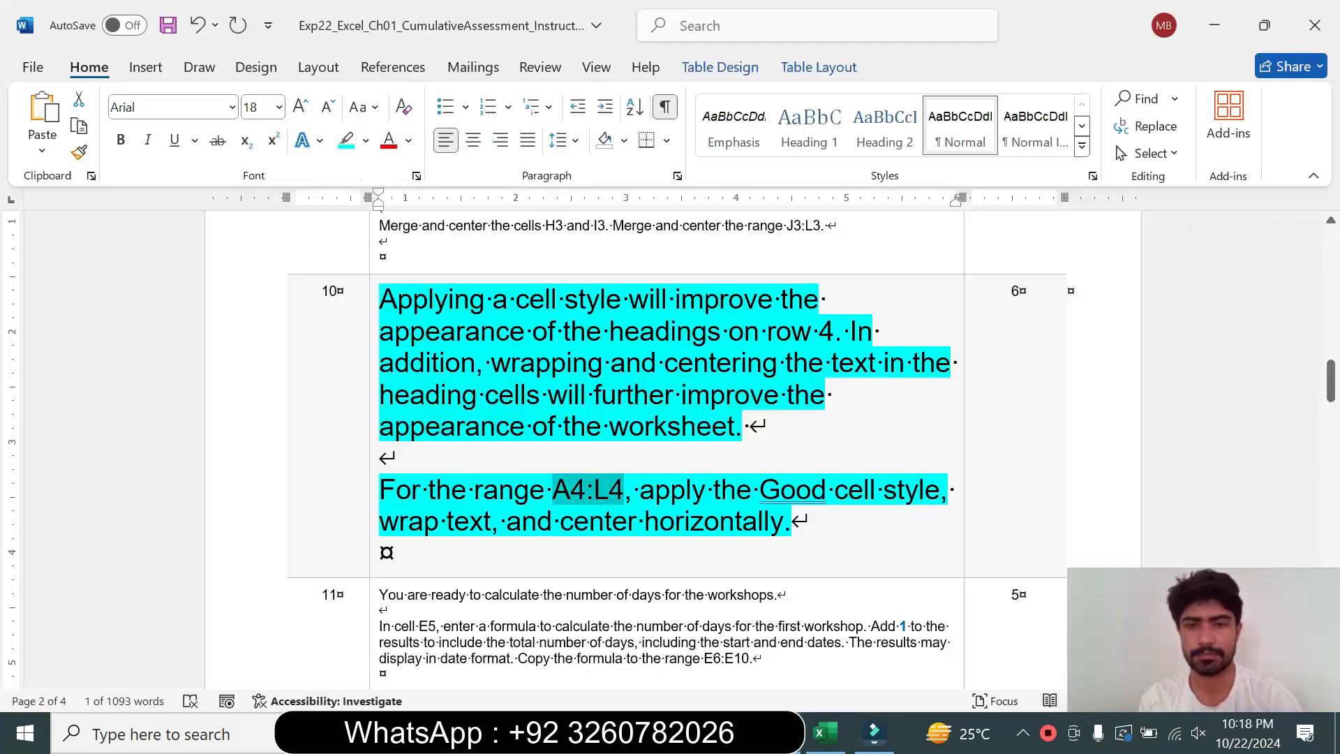
key(alt+Tab)
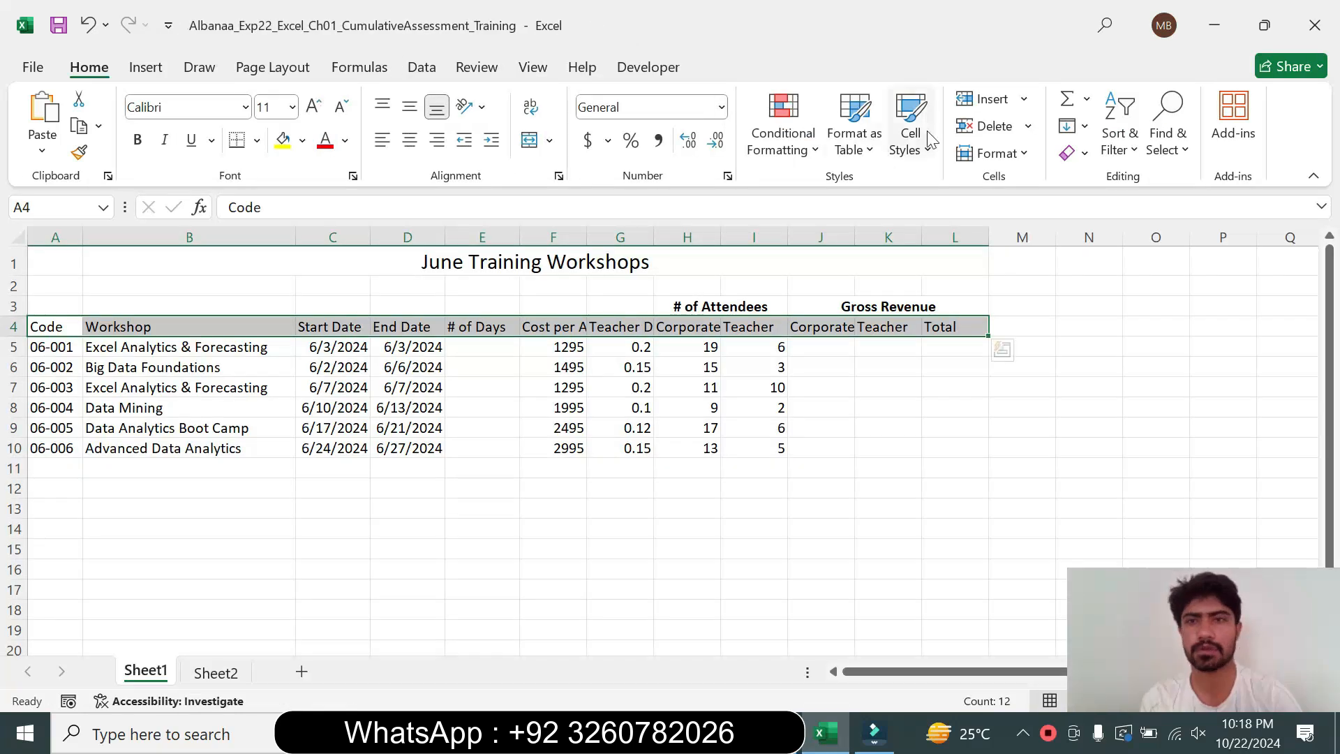
click(919, 152)
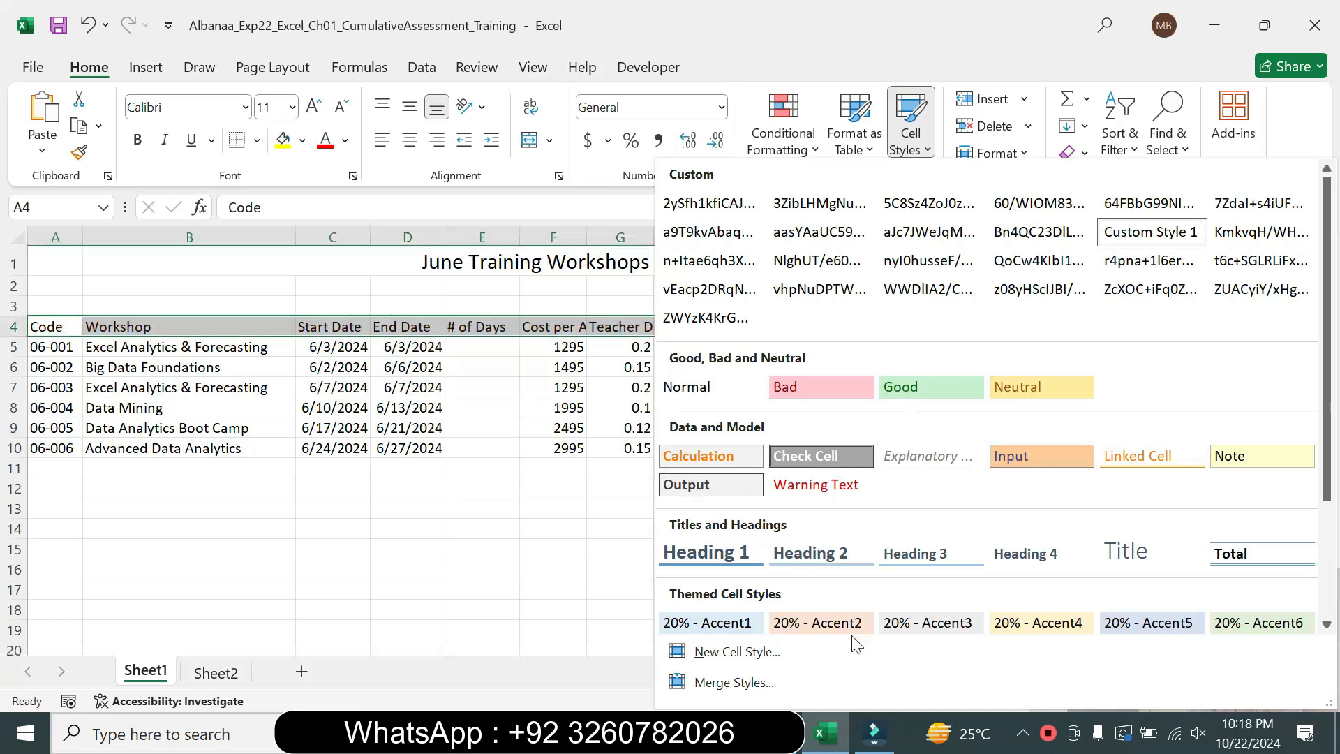
key(alt+Tab)
Wrap text and center horizontally the headings in A4:L4, as step 10 instructs
key(alt+Tab)
click(911, 143)
click(906, 386)
key(alt+Tab)
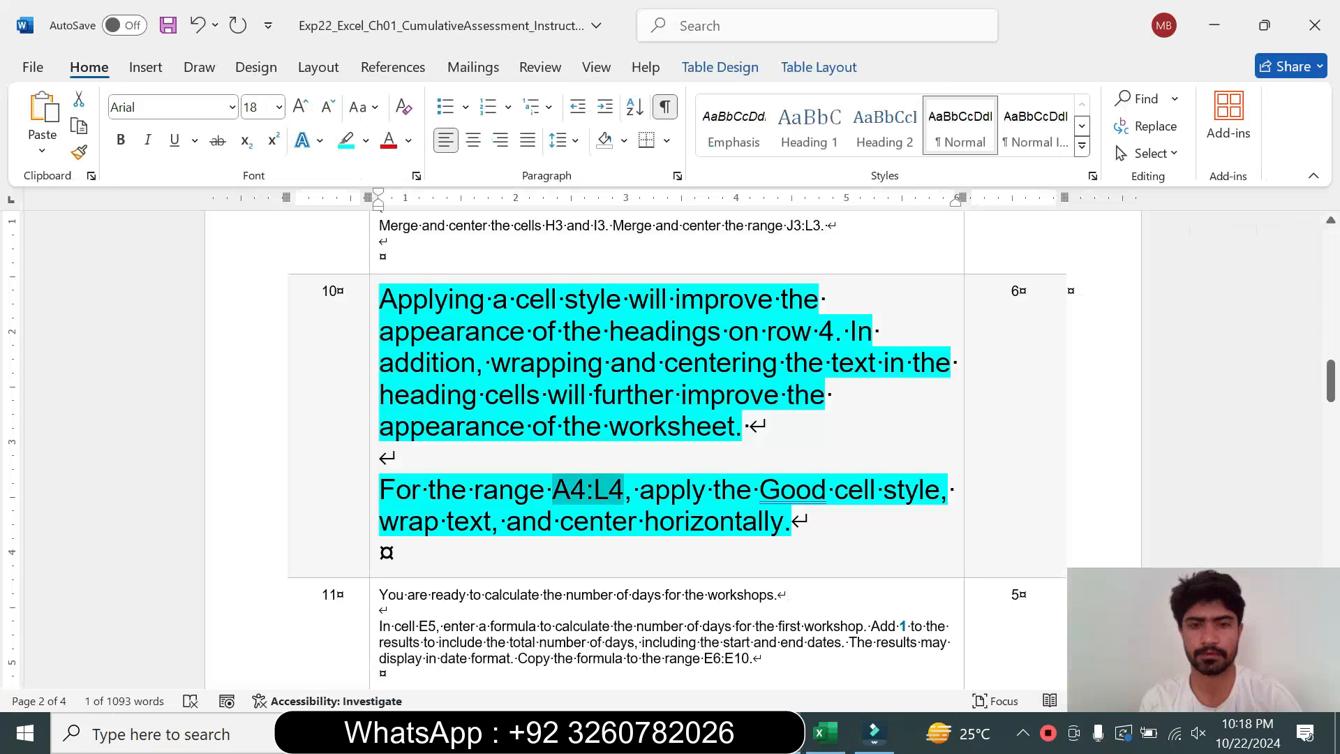
drag(380, 521, 789, 521)
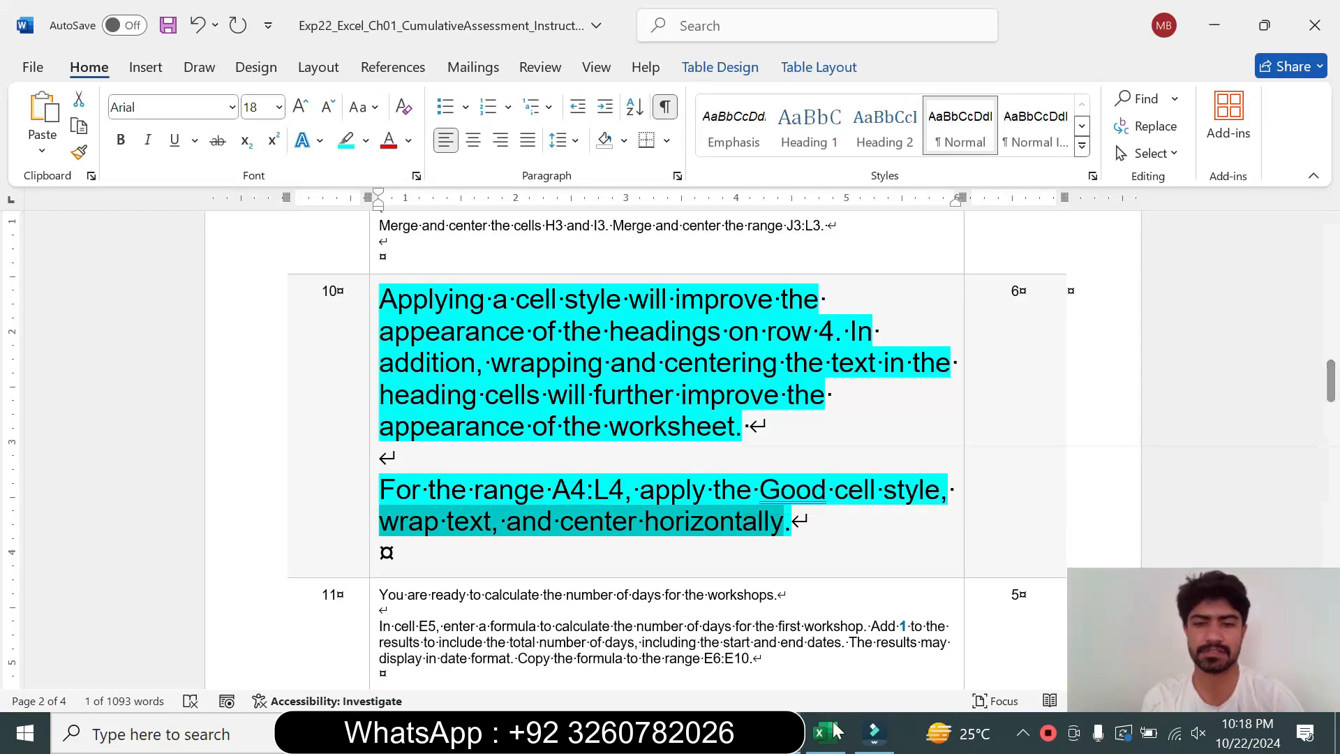
click(825, 733)
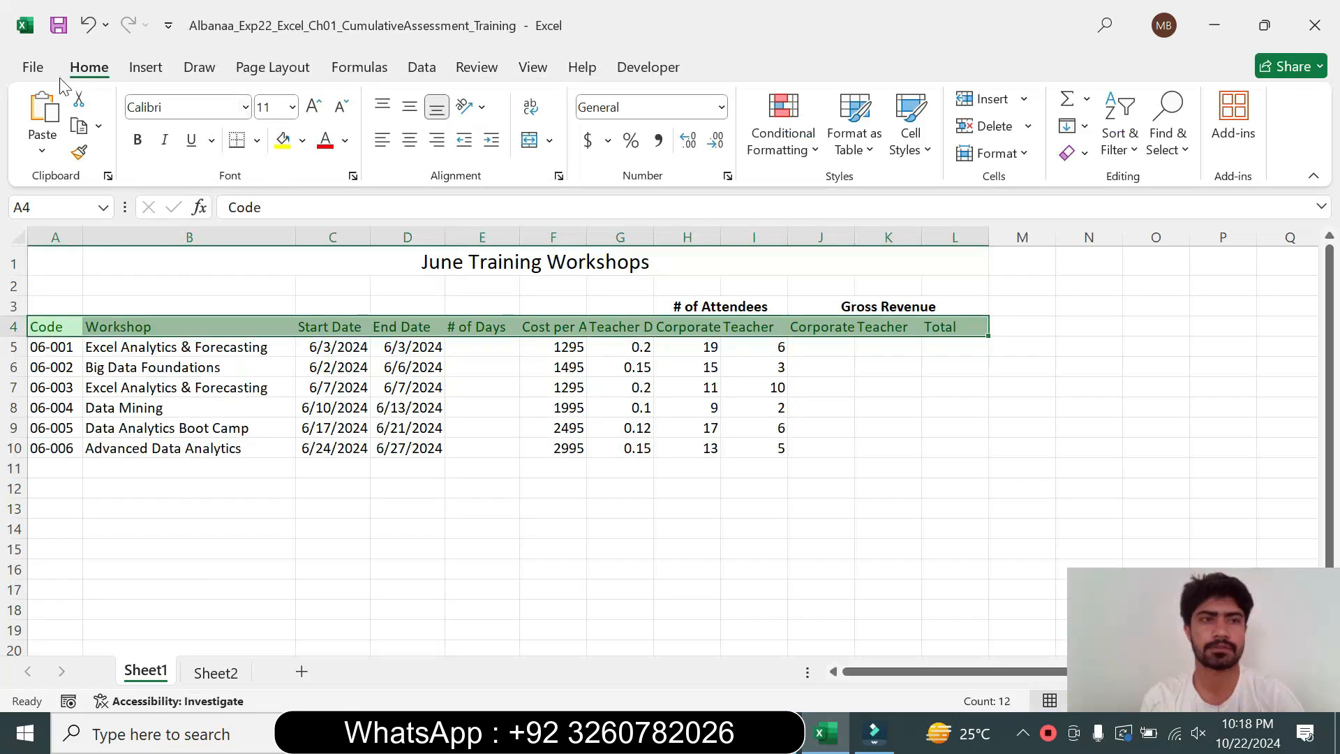
click(531, 109)
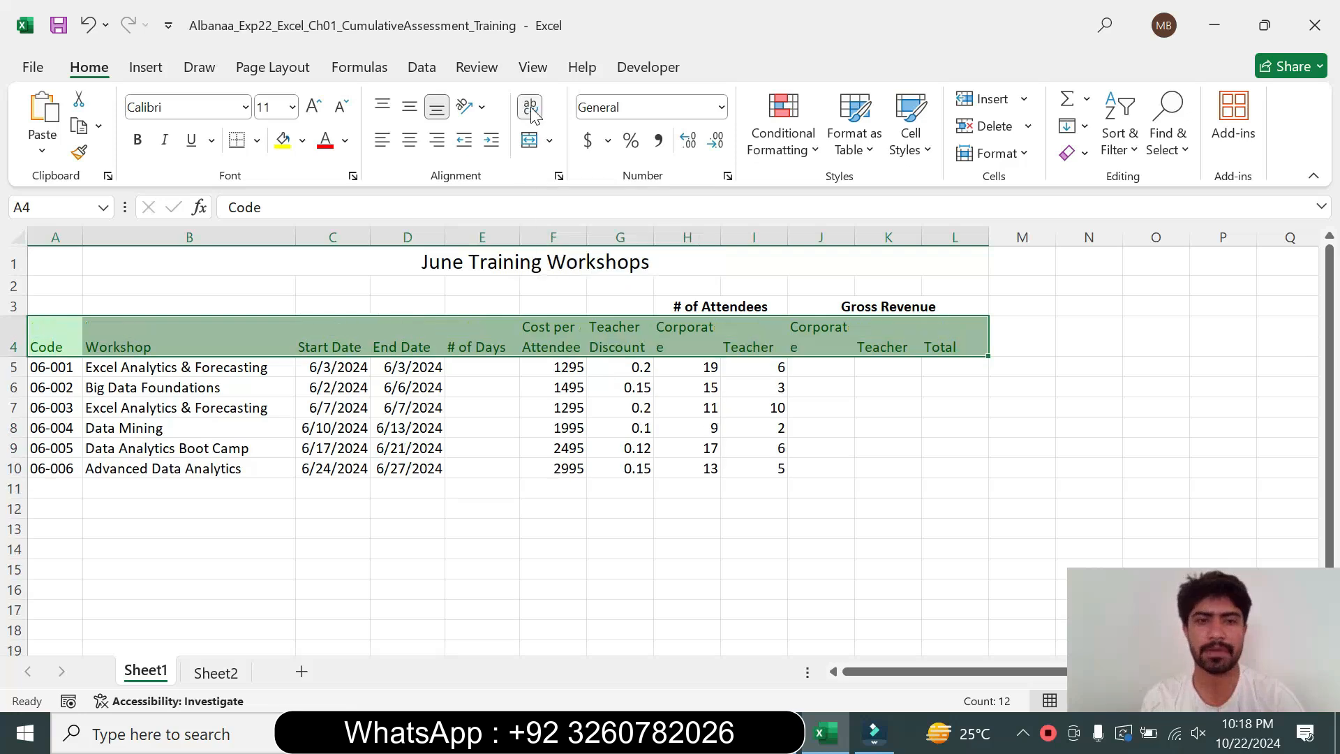
click(412, 142)
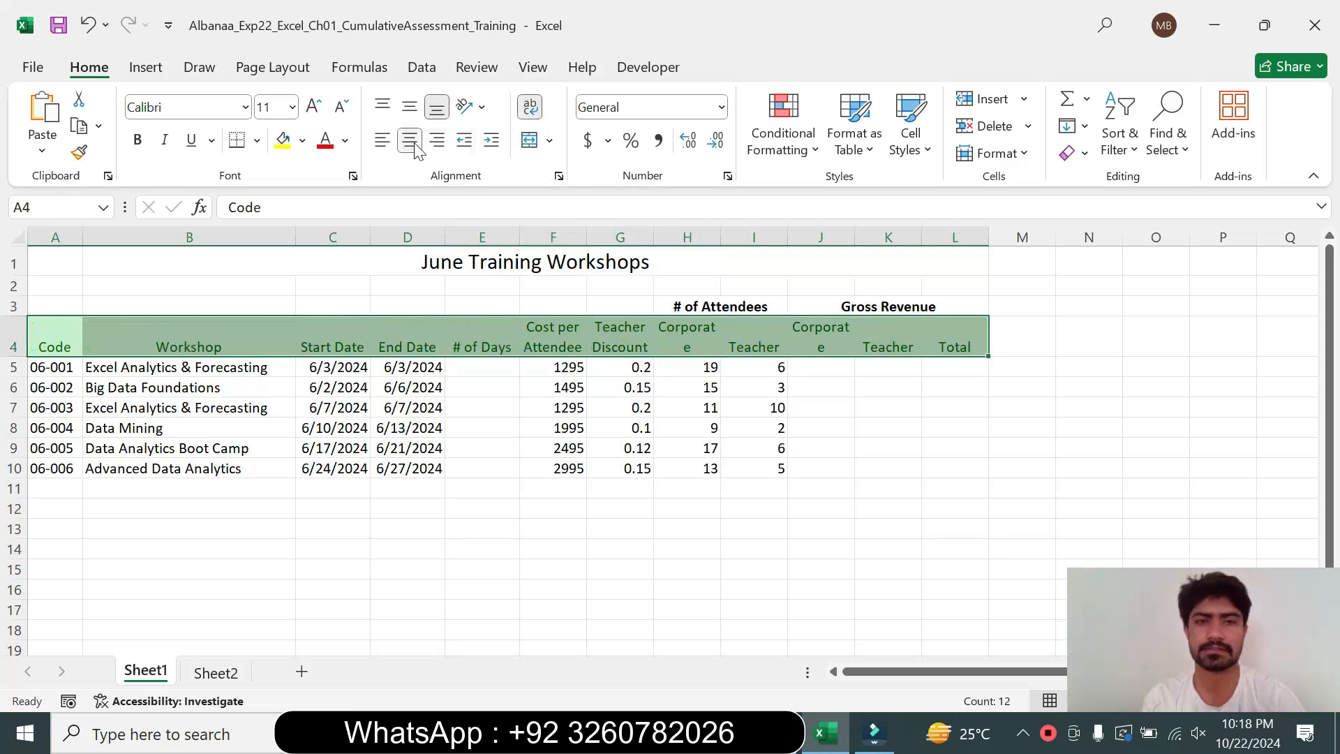
Return the step 10 instruction text to 9 pt with no highlight
key(alt+Tab)
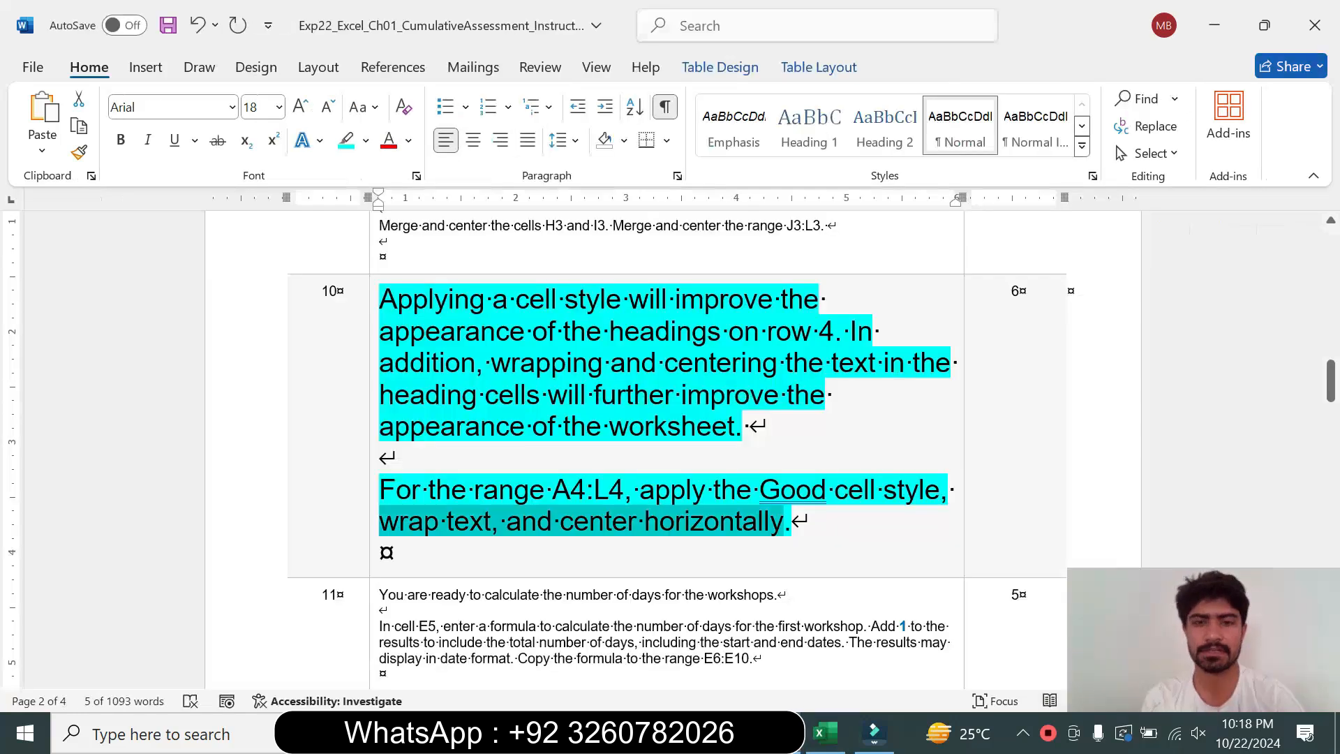
click(370, 505)
click(496, 437)
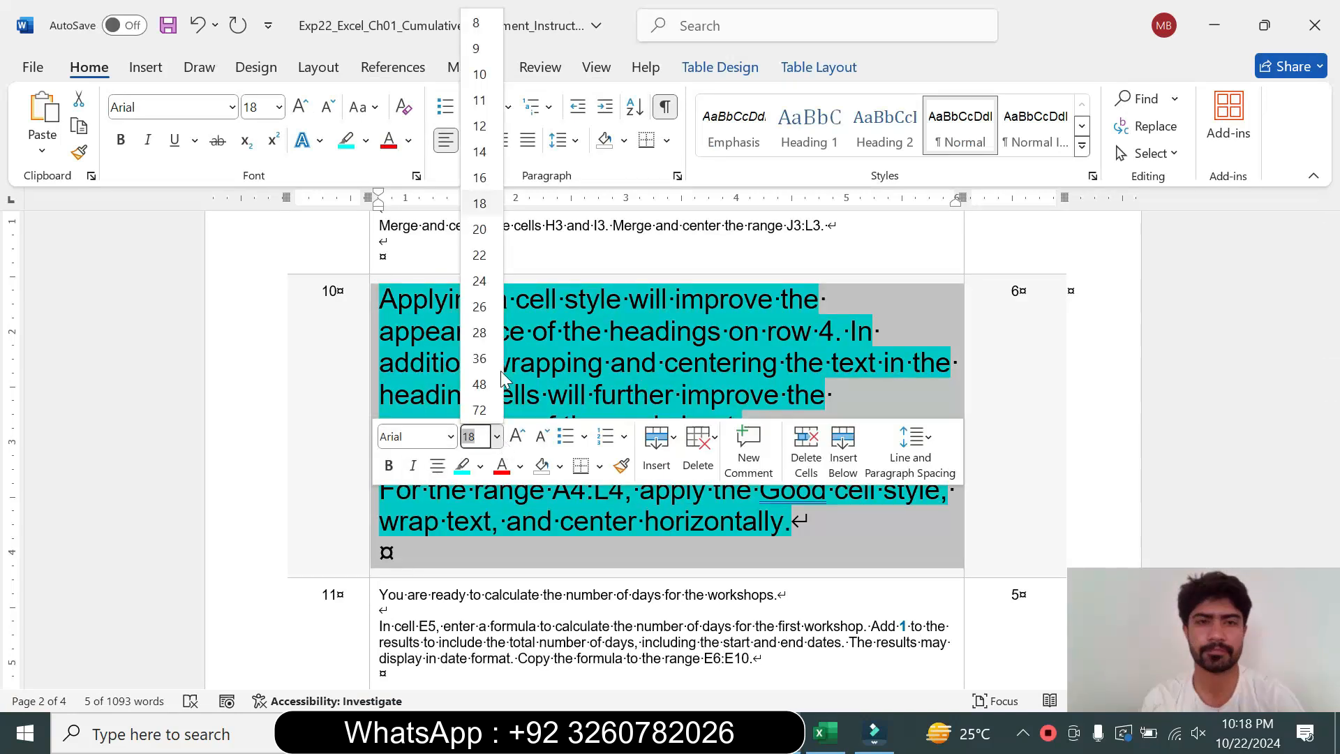
click(479, 51)
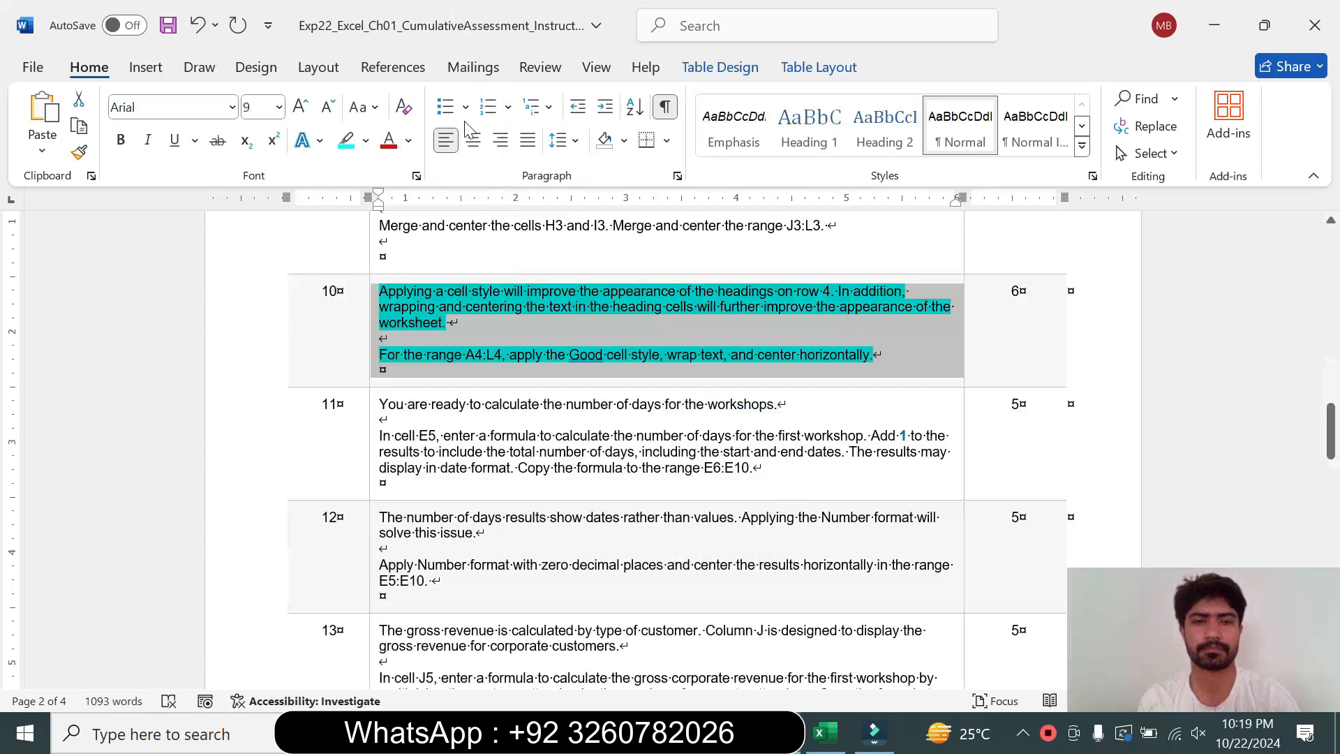
click(368, 142)
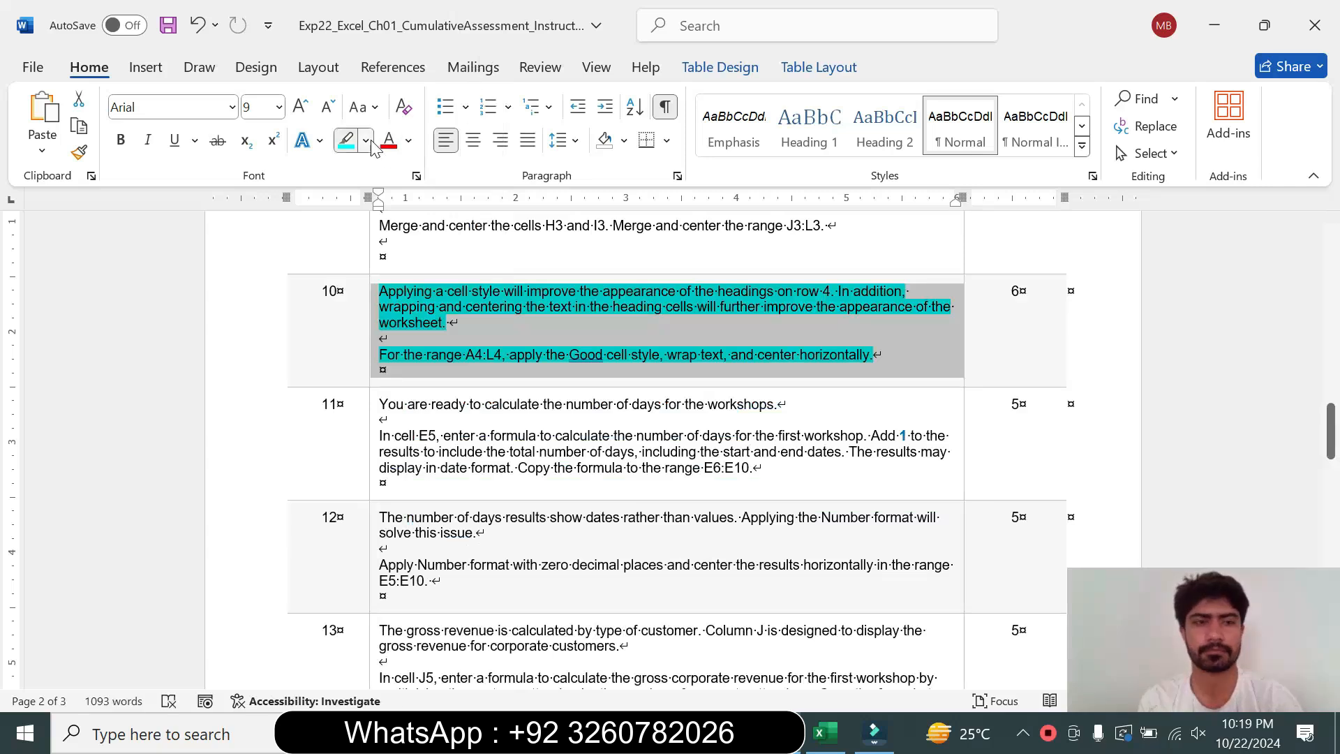
click(397, 310)
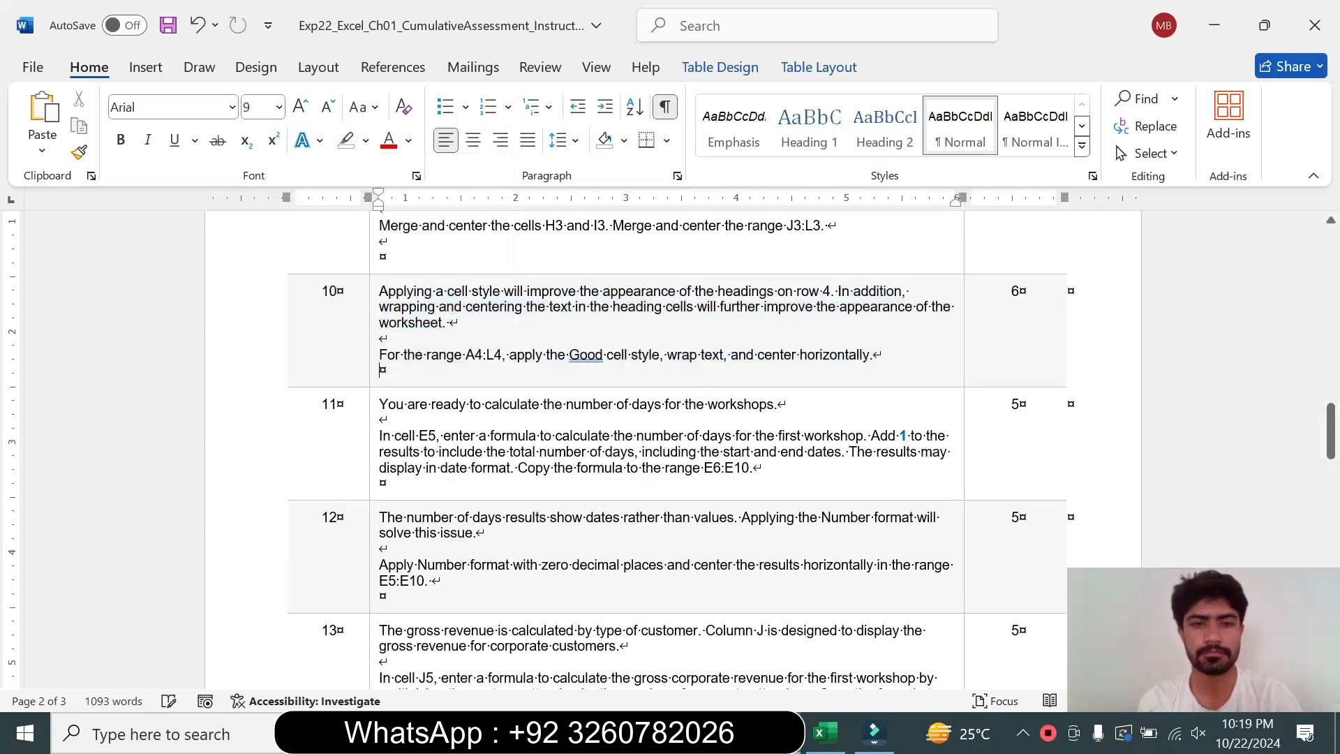
Enlarge the step 11 instruction text to 14 pt and highlight it turquoise for reading
click(367, 445)
click(496, 378)
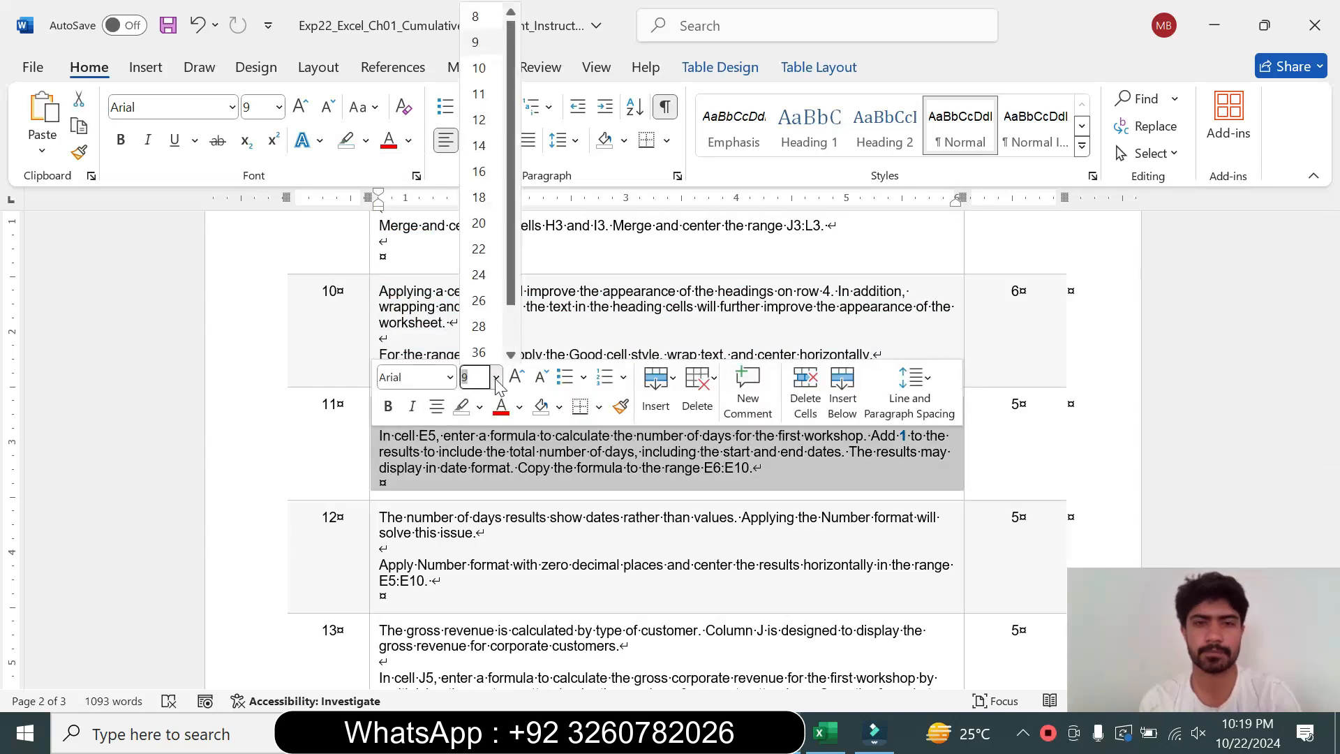
click(479, 145)
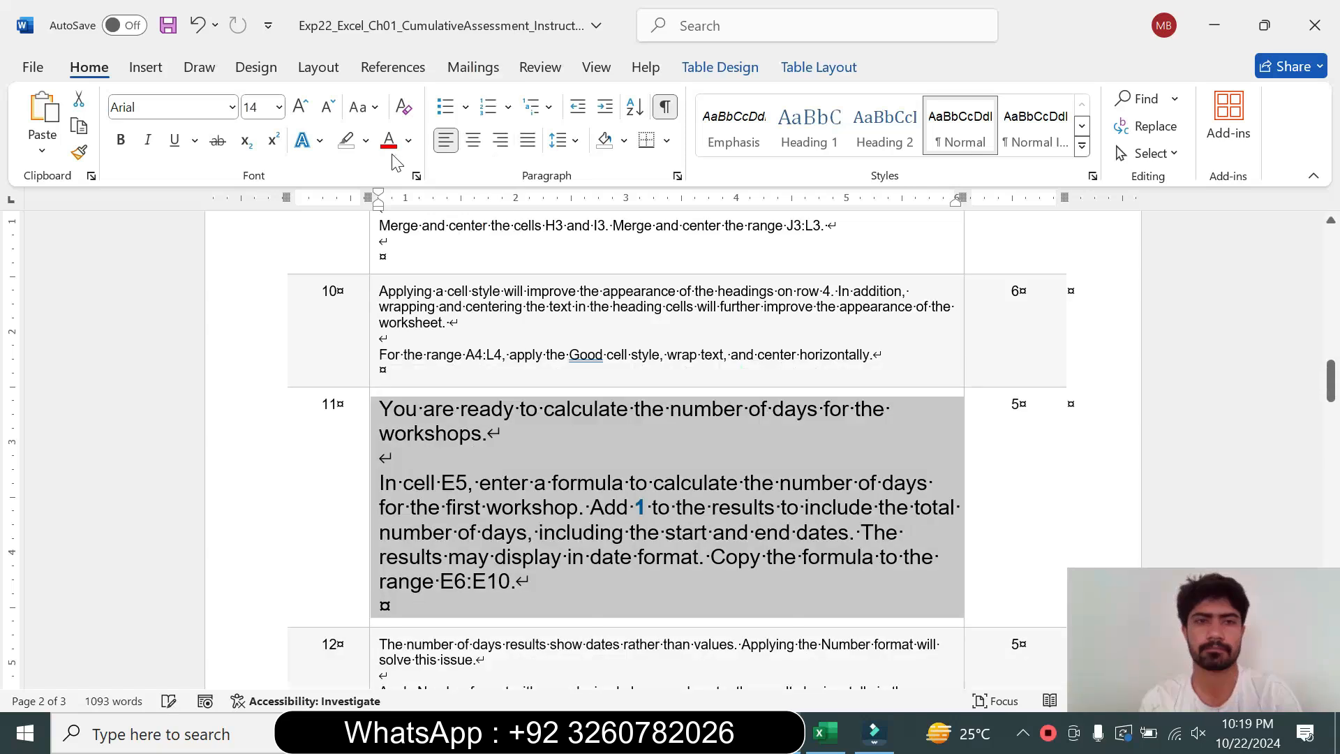
click(366, 140)
click(401, 212)
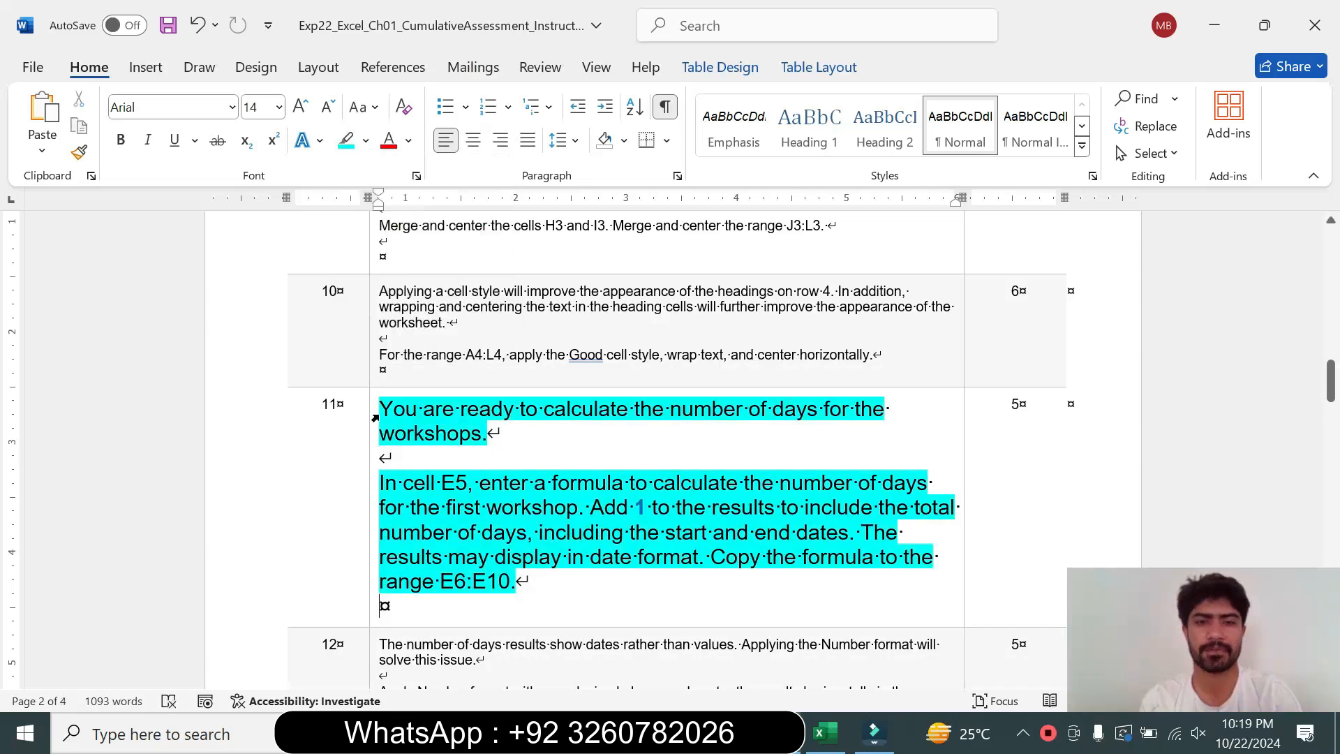
drag(379, 409, 503, 436)
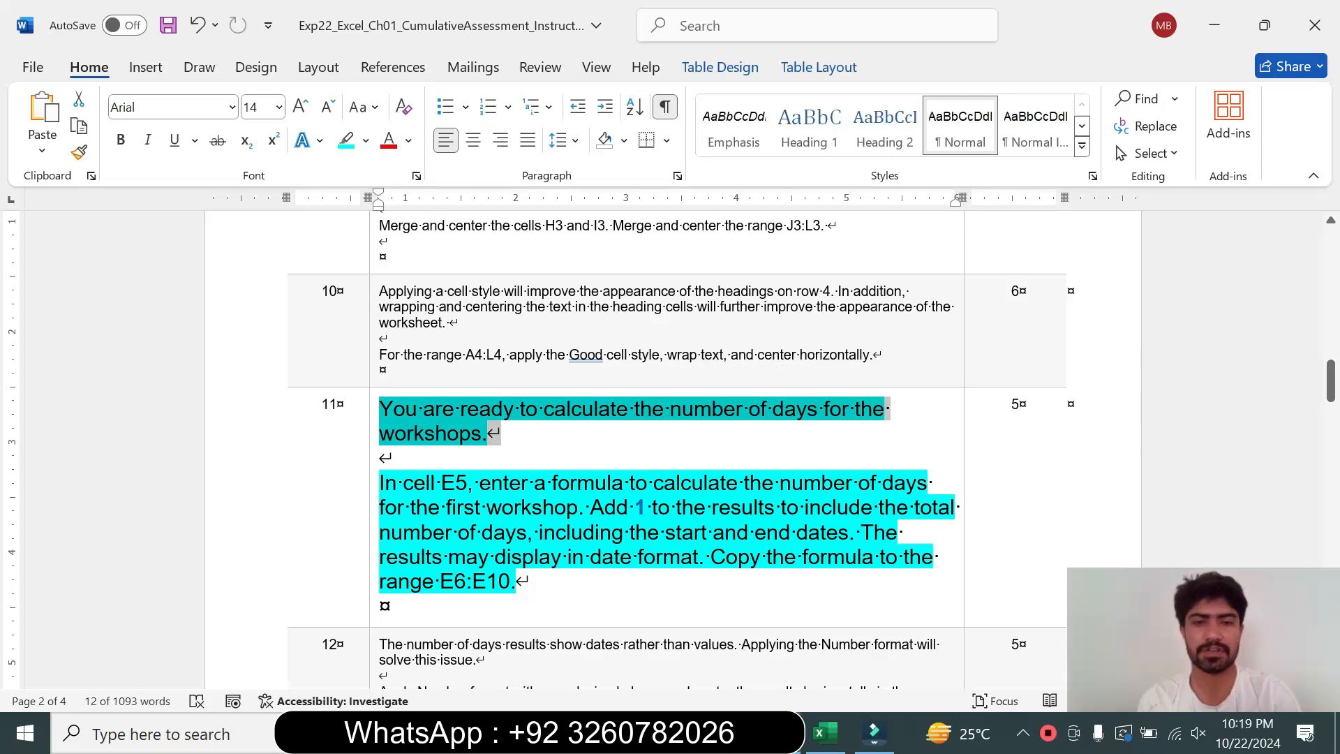
drag(380, 481, 698, 558)
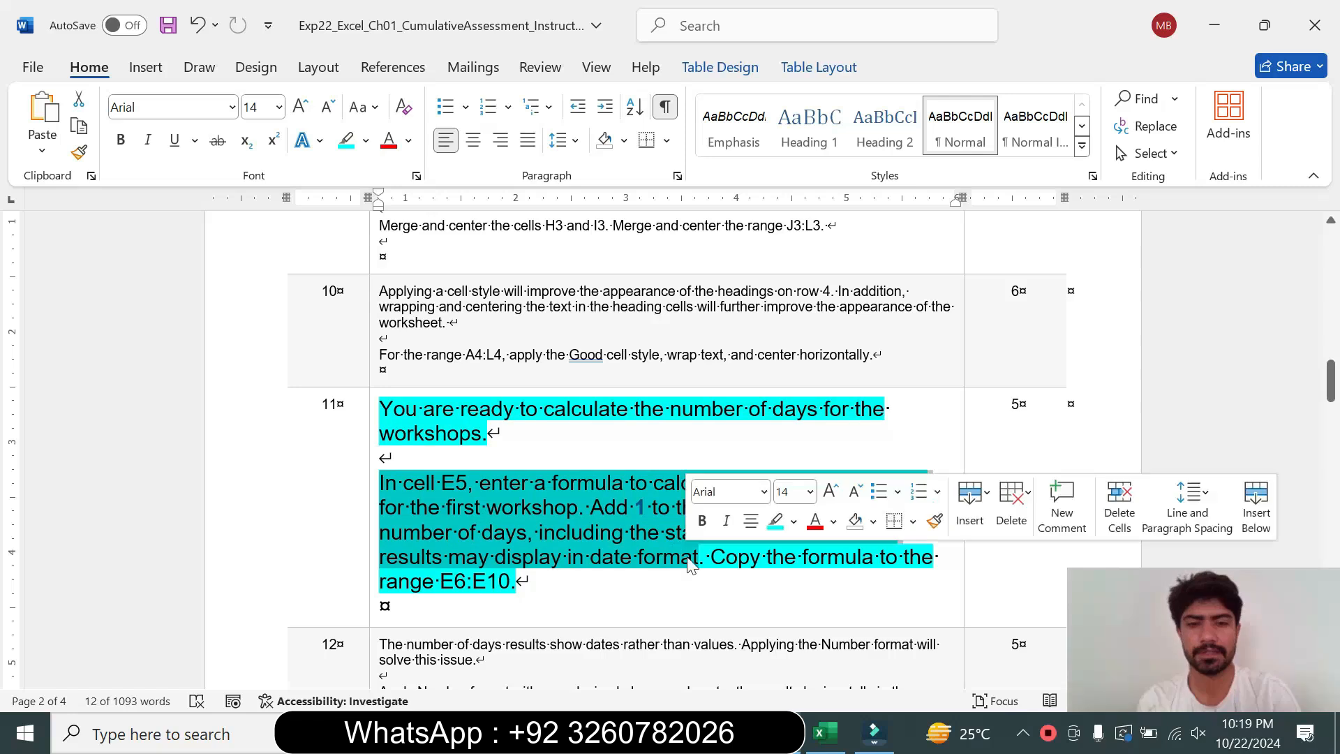
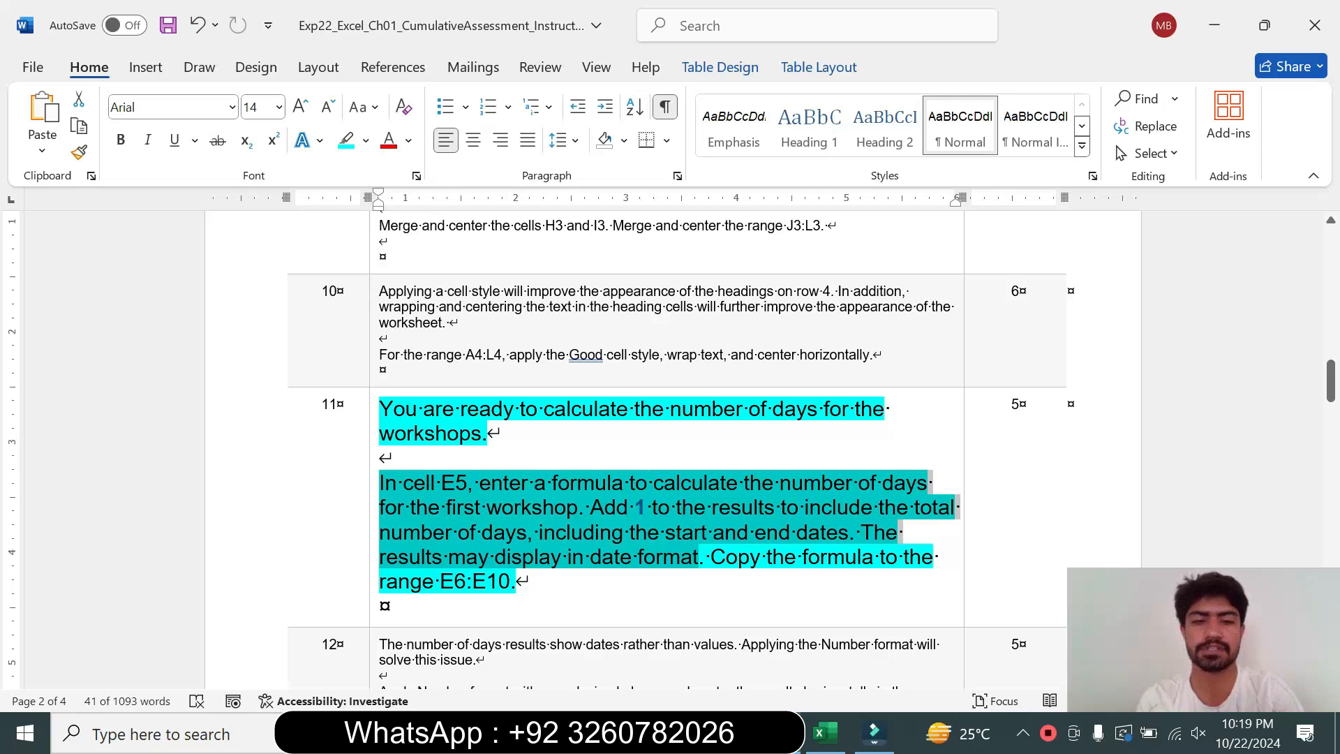
In cell E5, enter the formula =(D5-C5)+1 to count the first workshop's total days
click(651, 633)
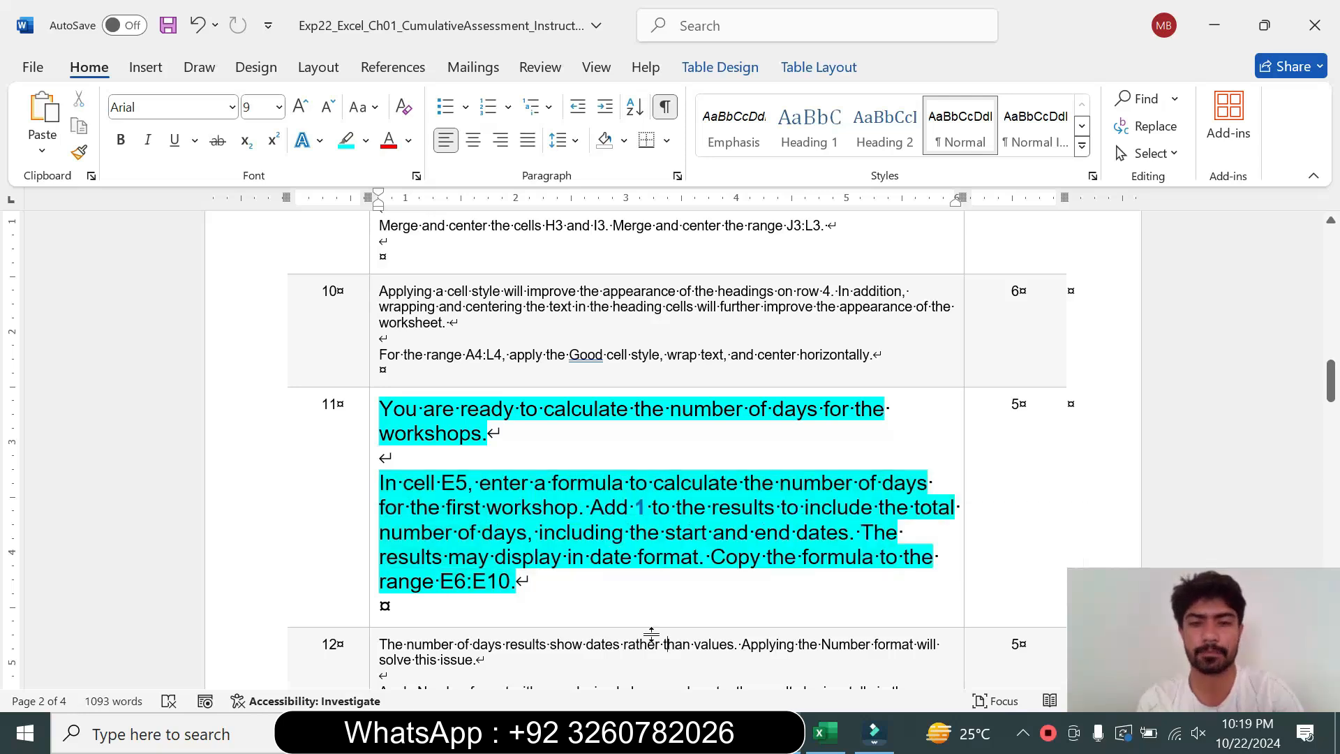
click(824, 733)
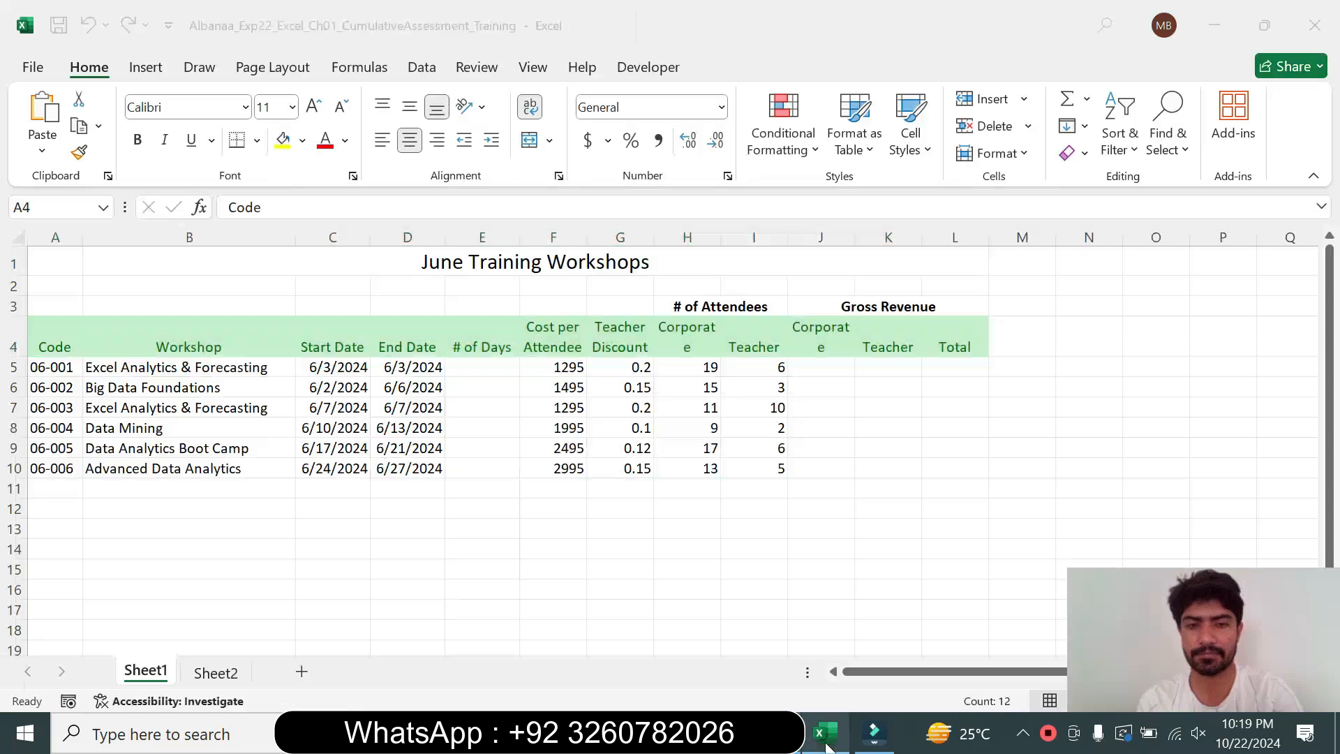
click(488, 367)
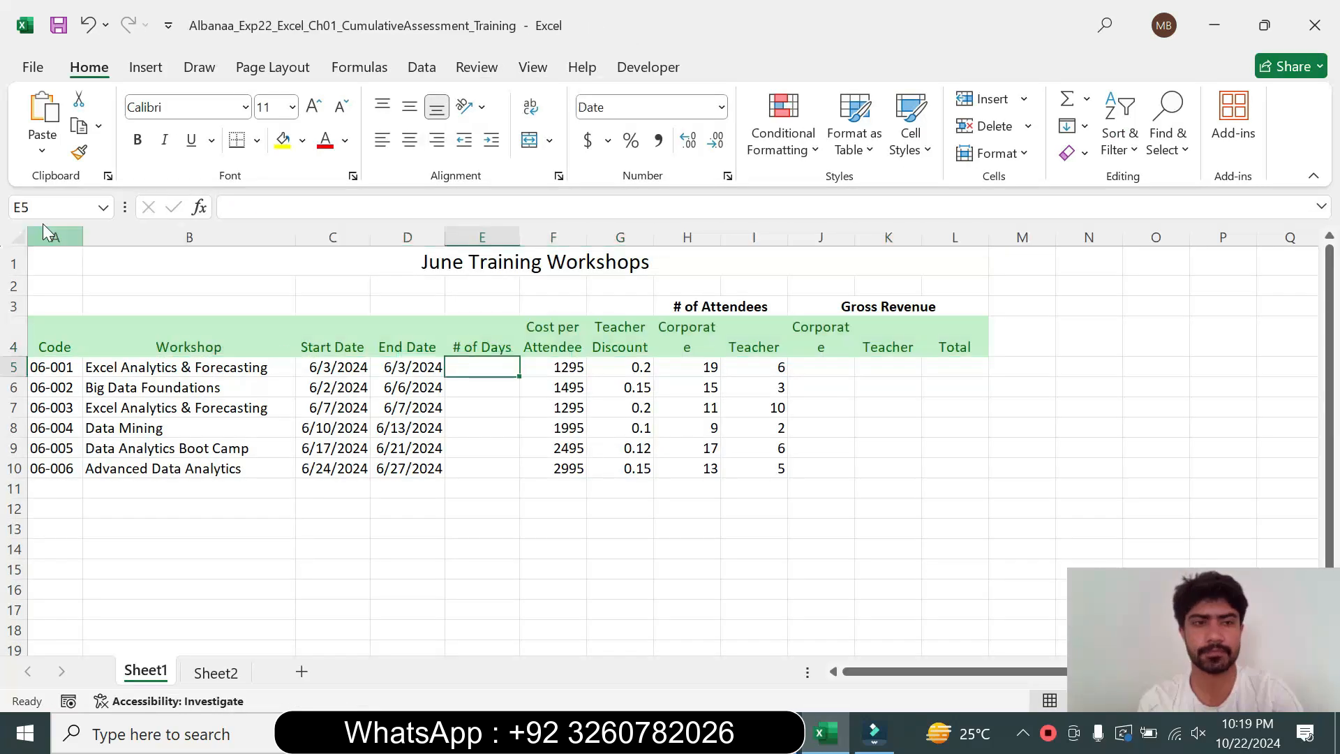
click(778, 733)
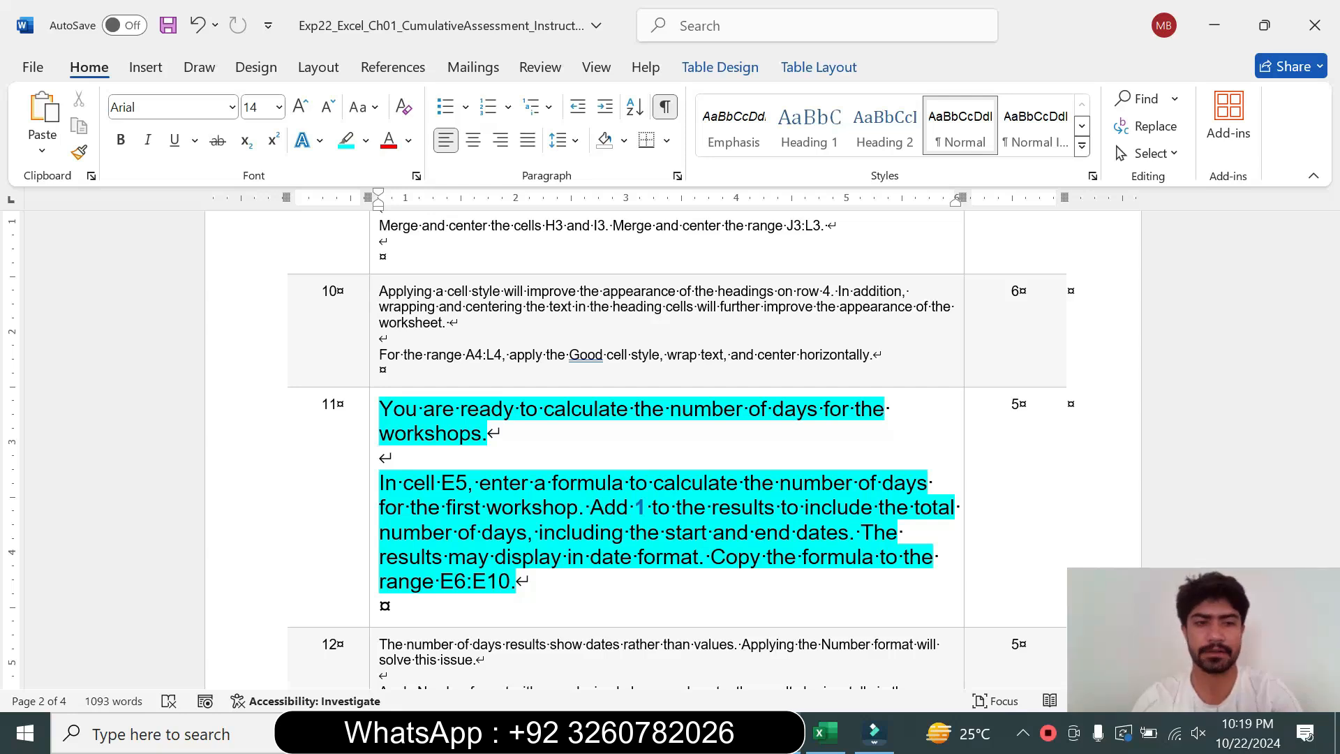
click(825, 733)
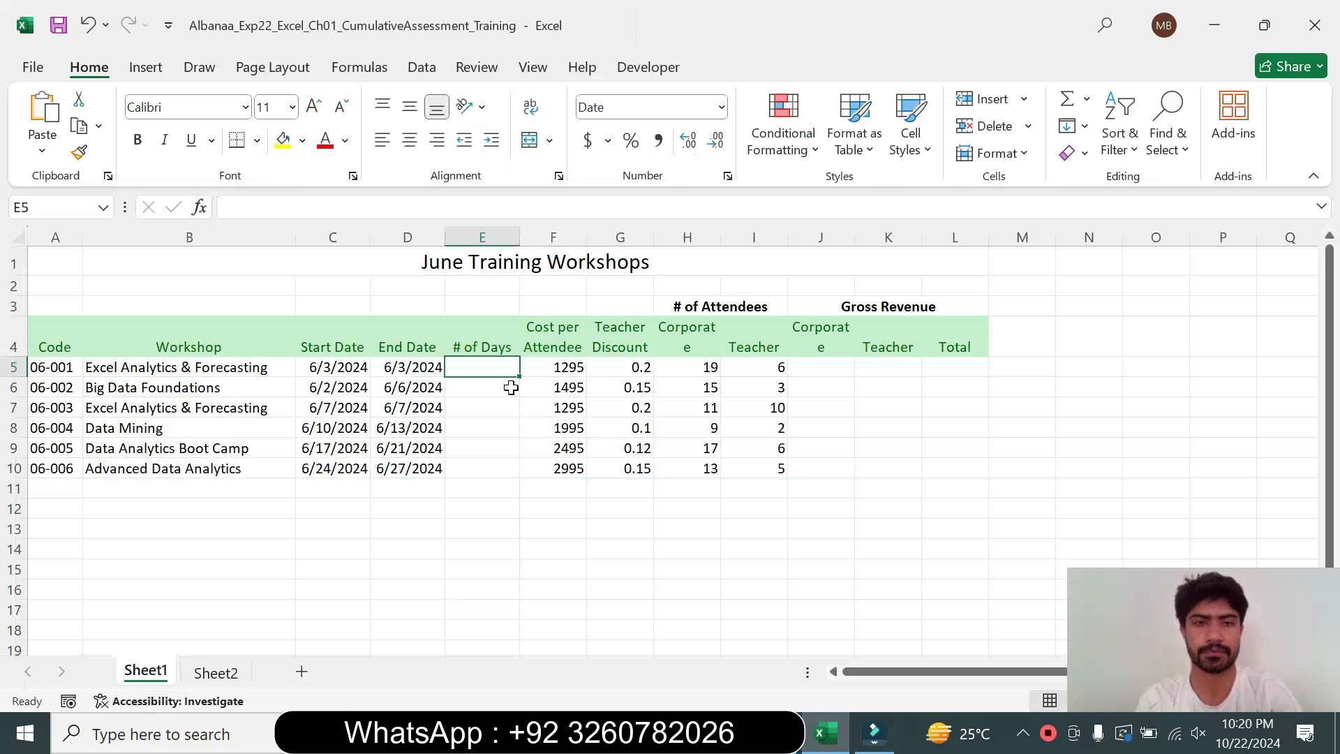
text(=)
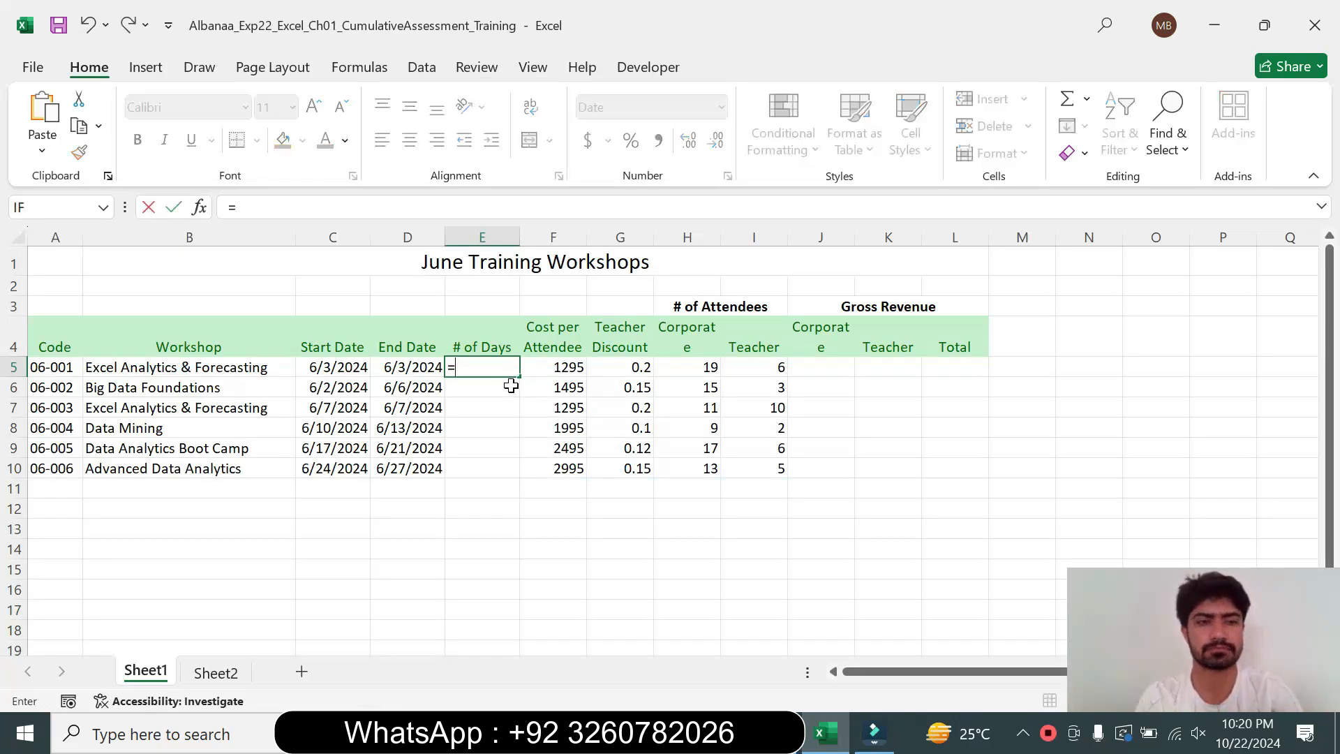
click(406, 368)
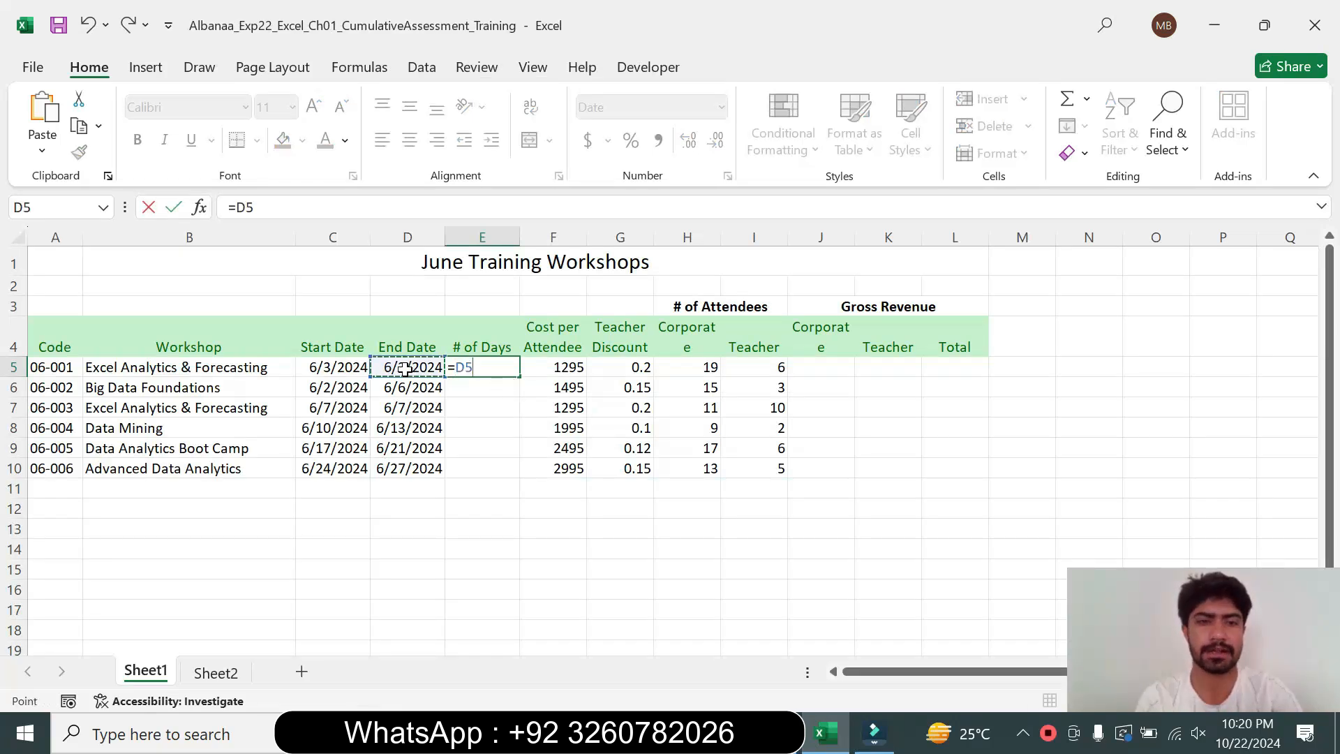
text(-)
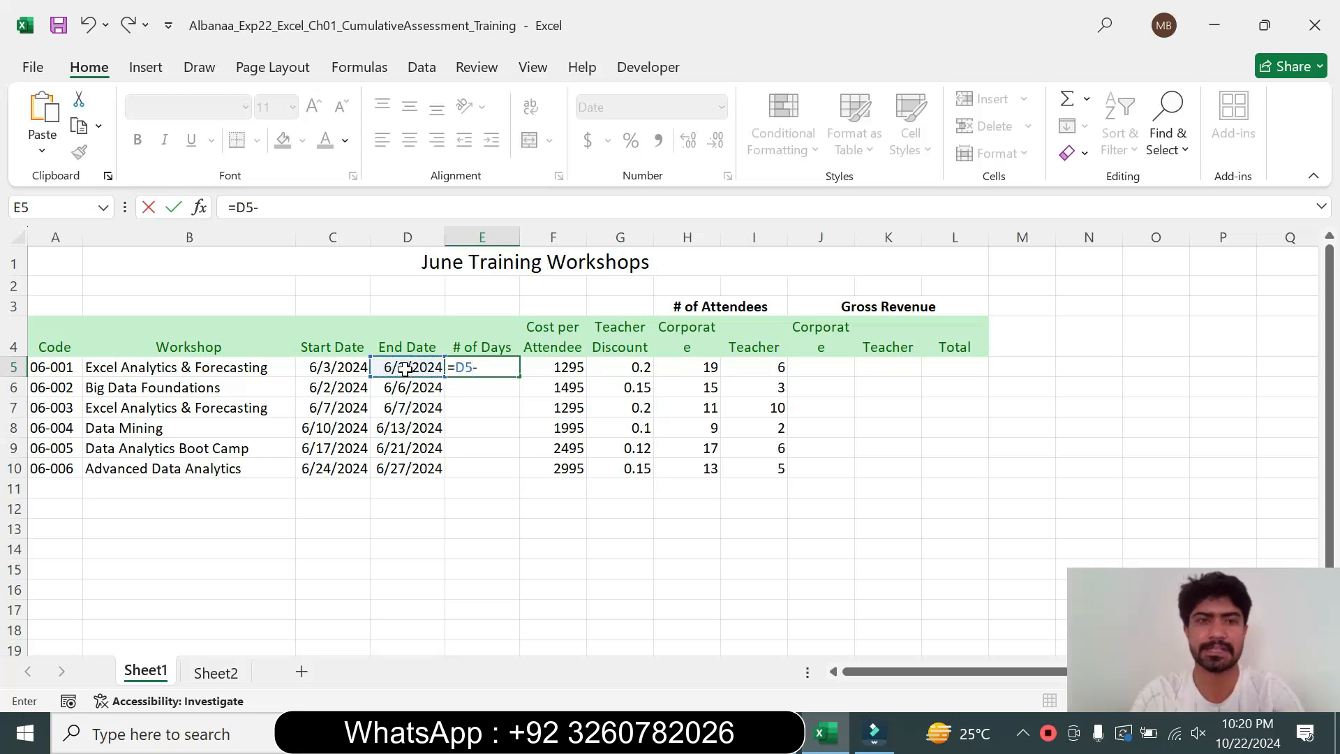
click(327, 375)
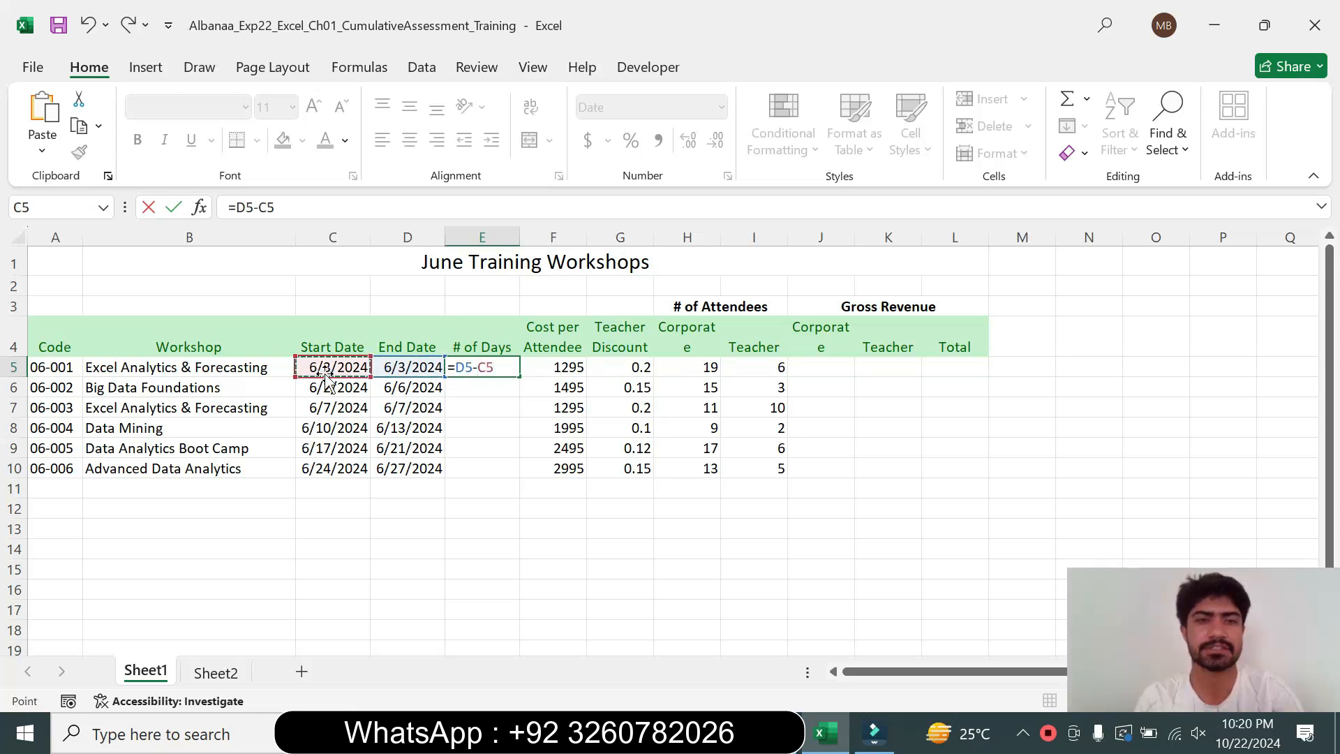
key(F2)
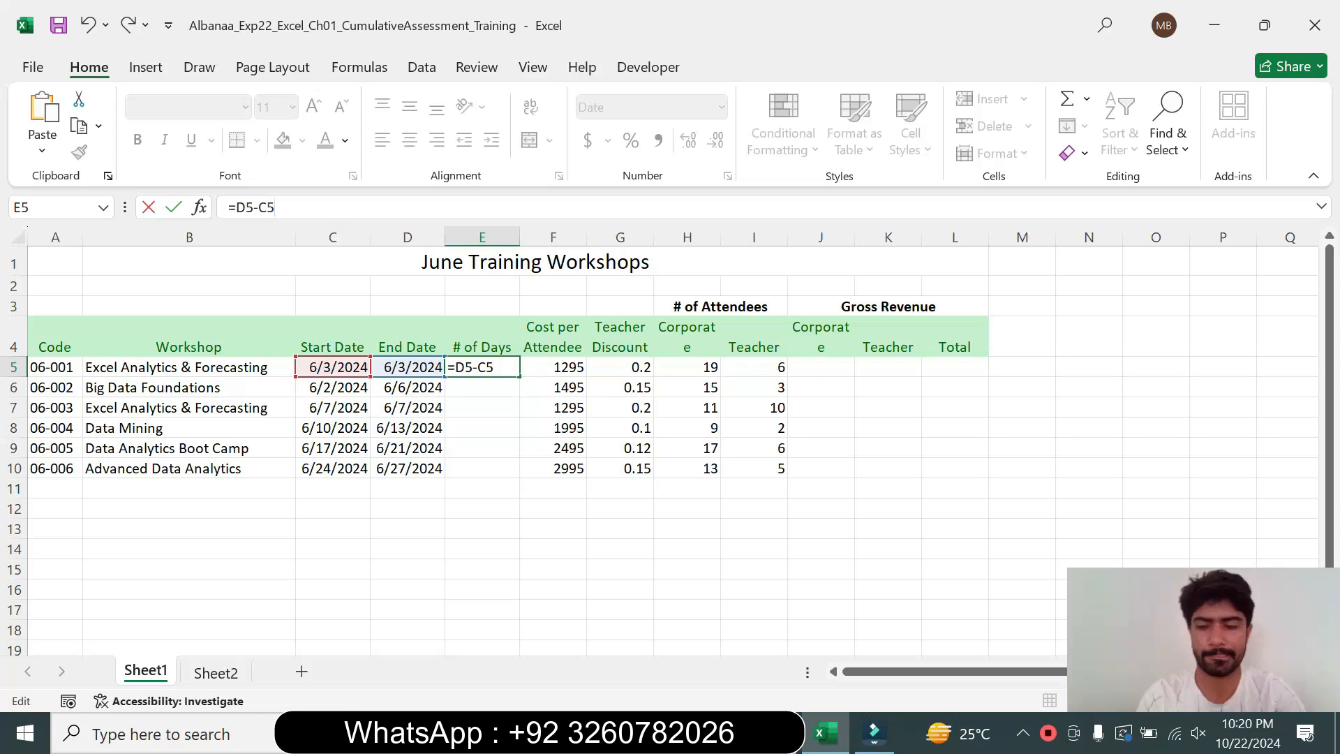
text())
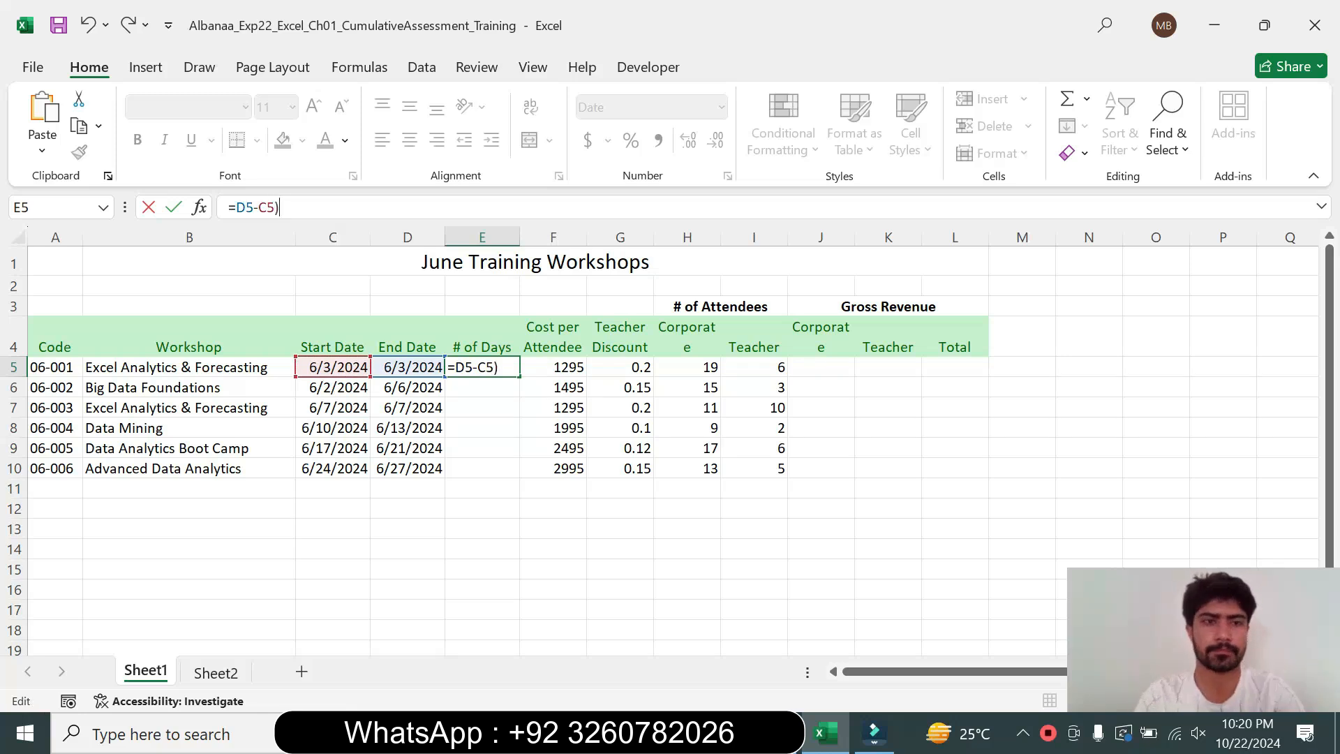
text(()
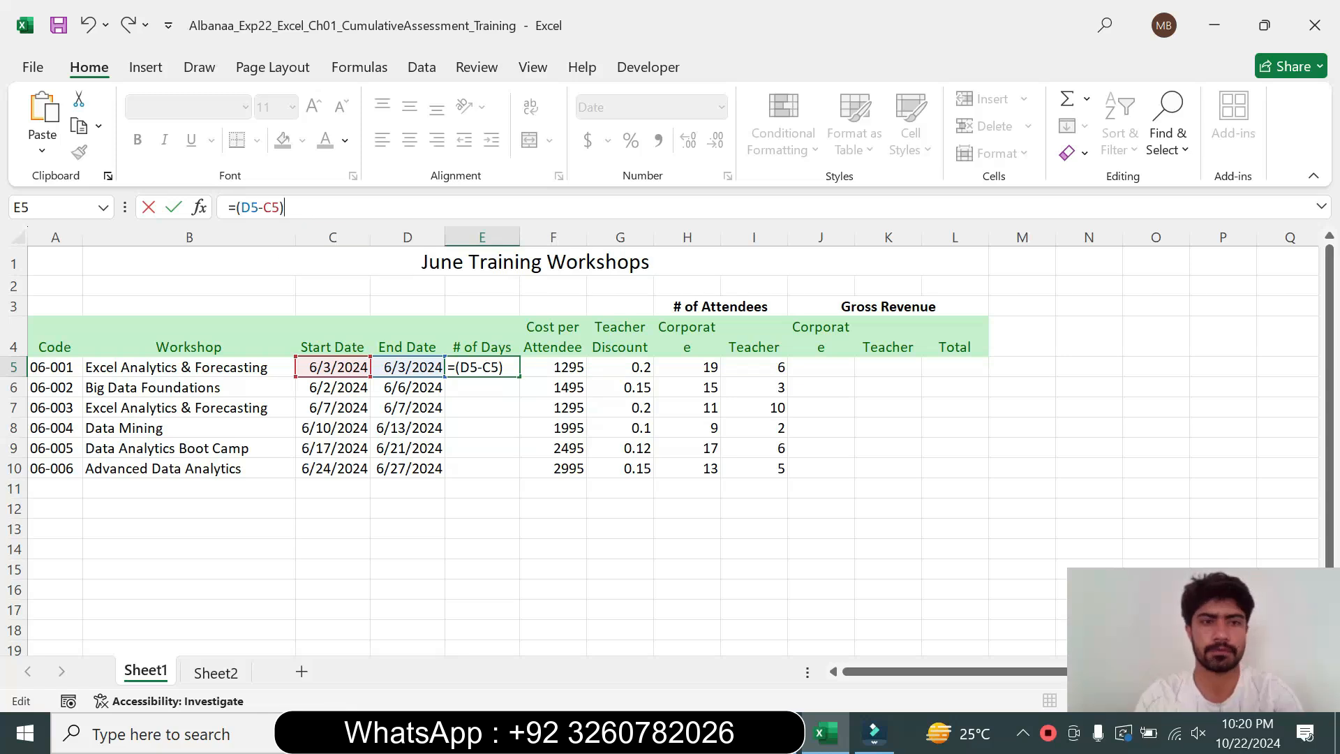
text(+1)
key(Return)
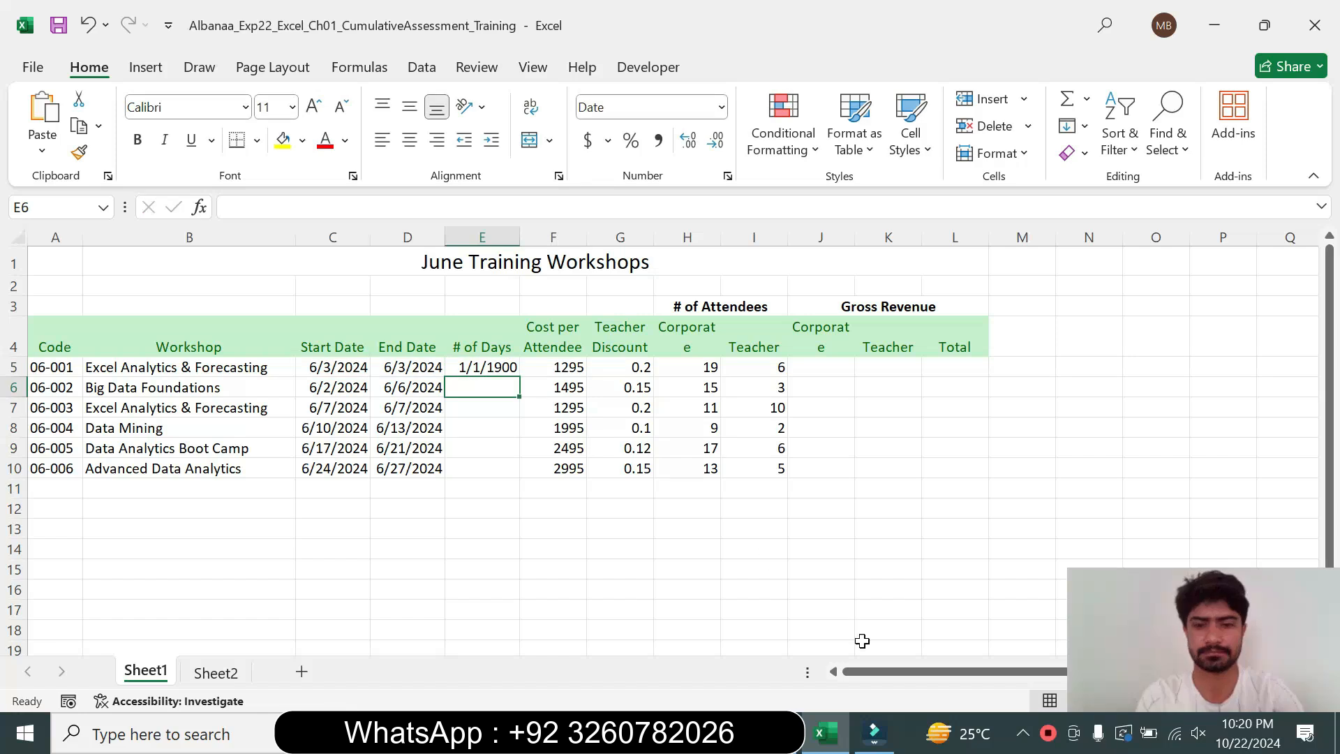
Copy the E5 formula down through the range E6:E10
click(781, 733)
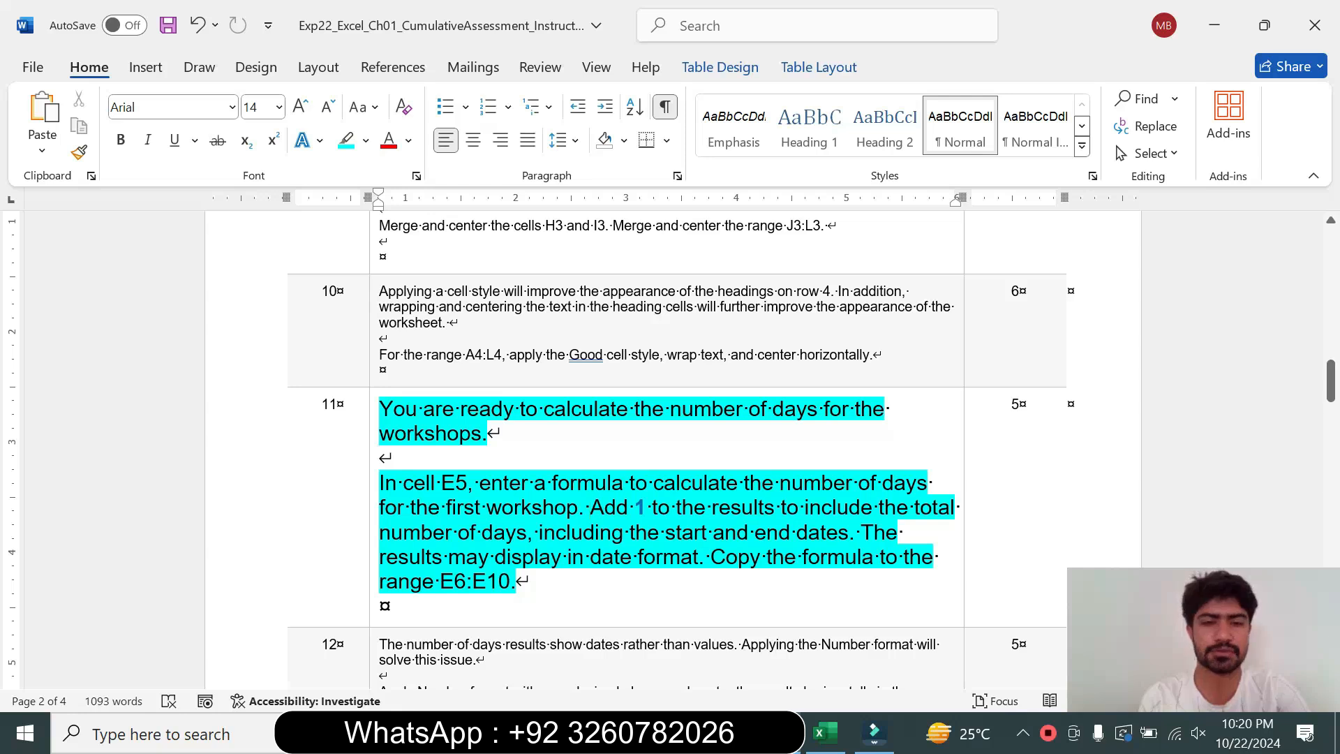
drag(440, 582, 529, 584)
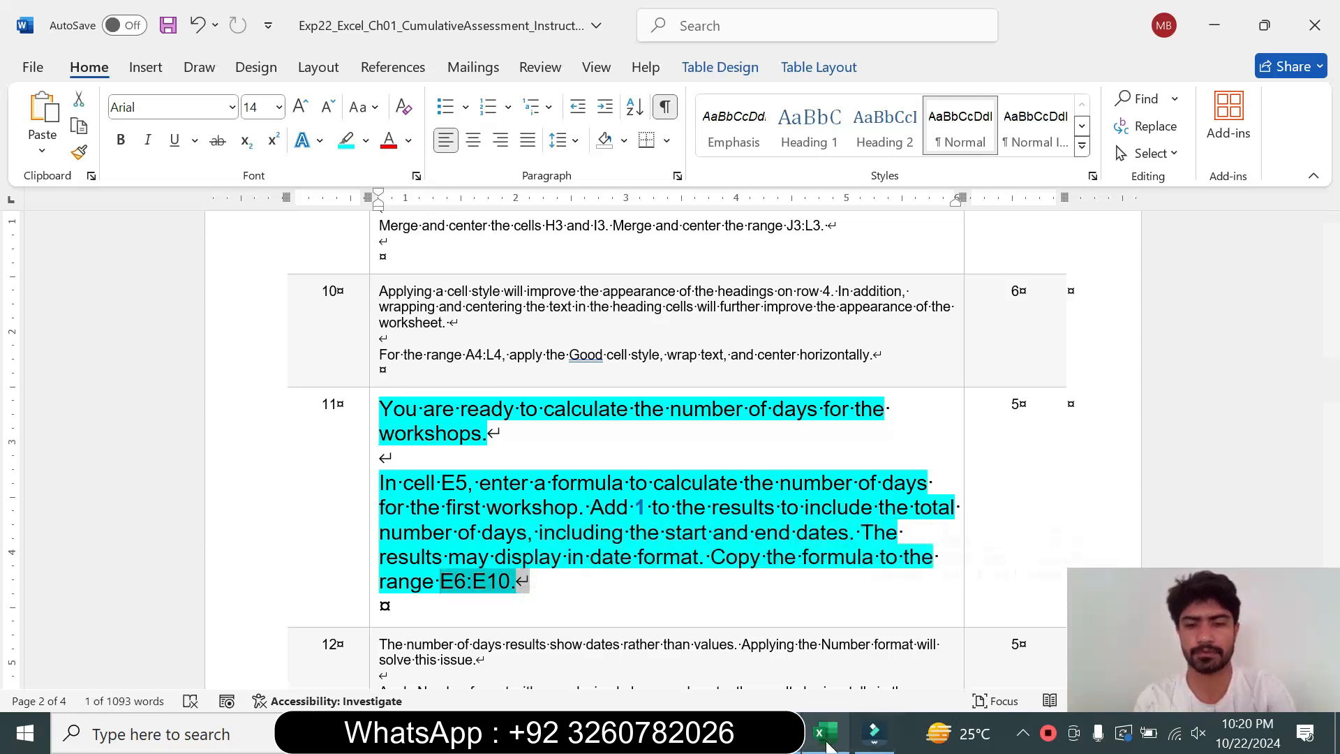
click(828, 738)
click(488, 365)
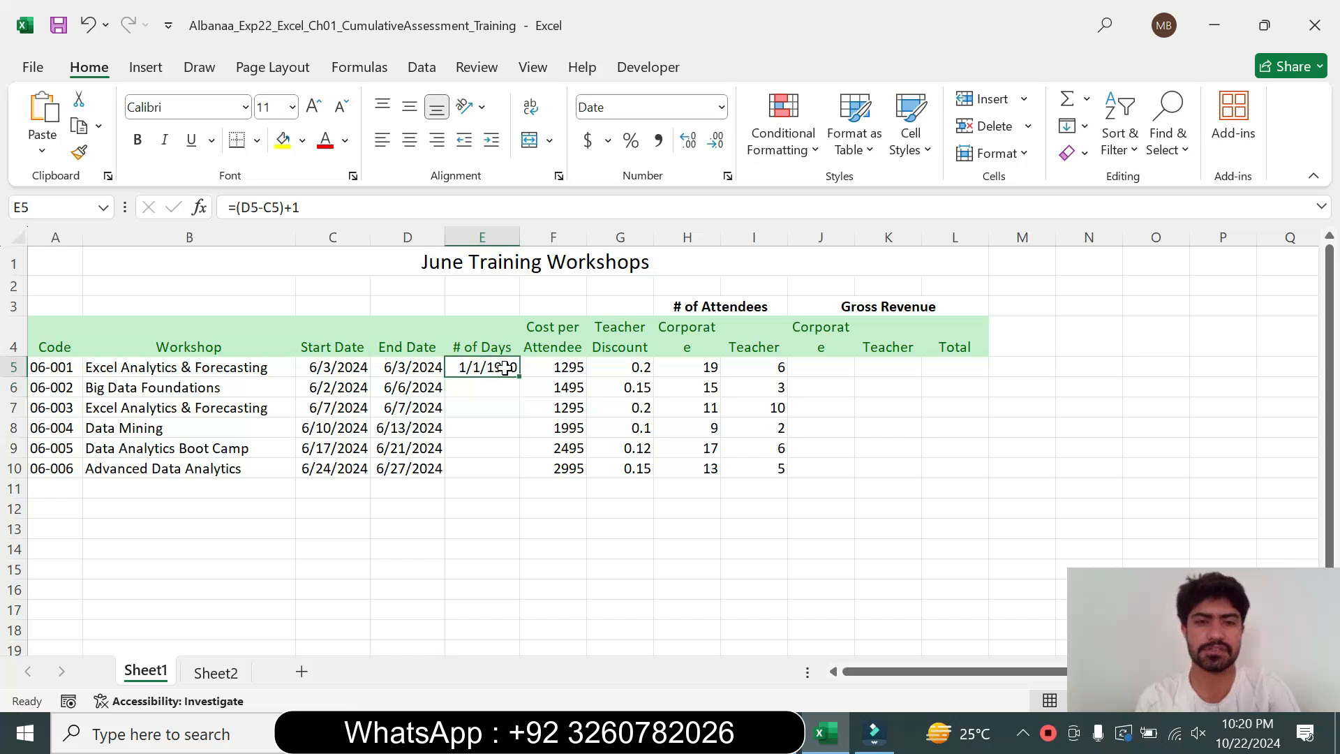
drag(521, 377, 517, 477)
click(663, 524)
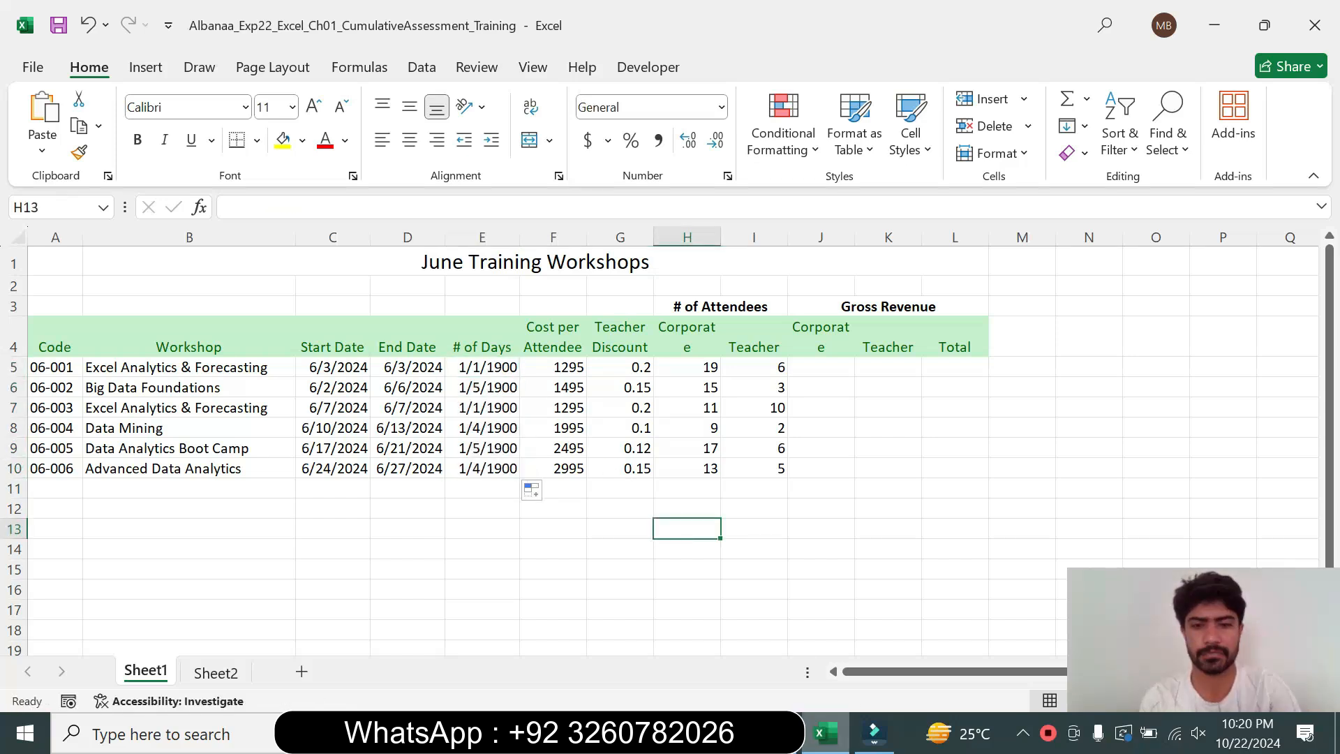
Return the step 11 instruction text to 9 pt with no highlight
click(783, 736)
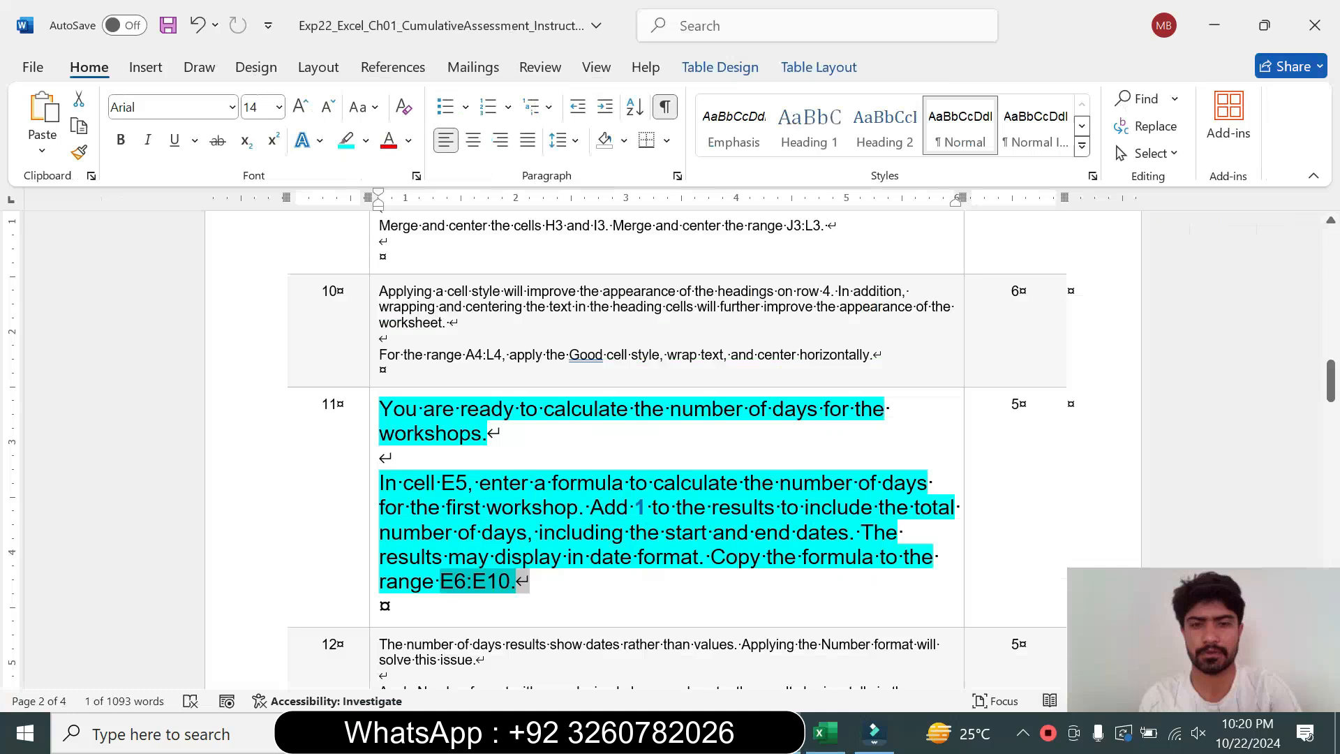
click(372, 543)
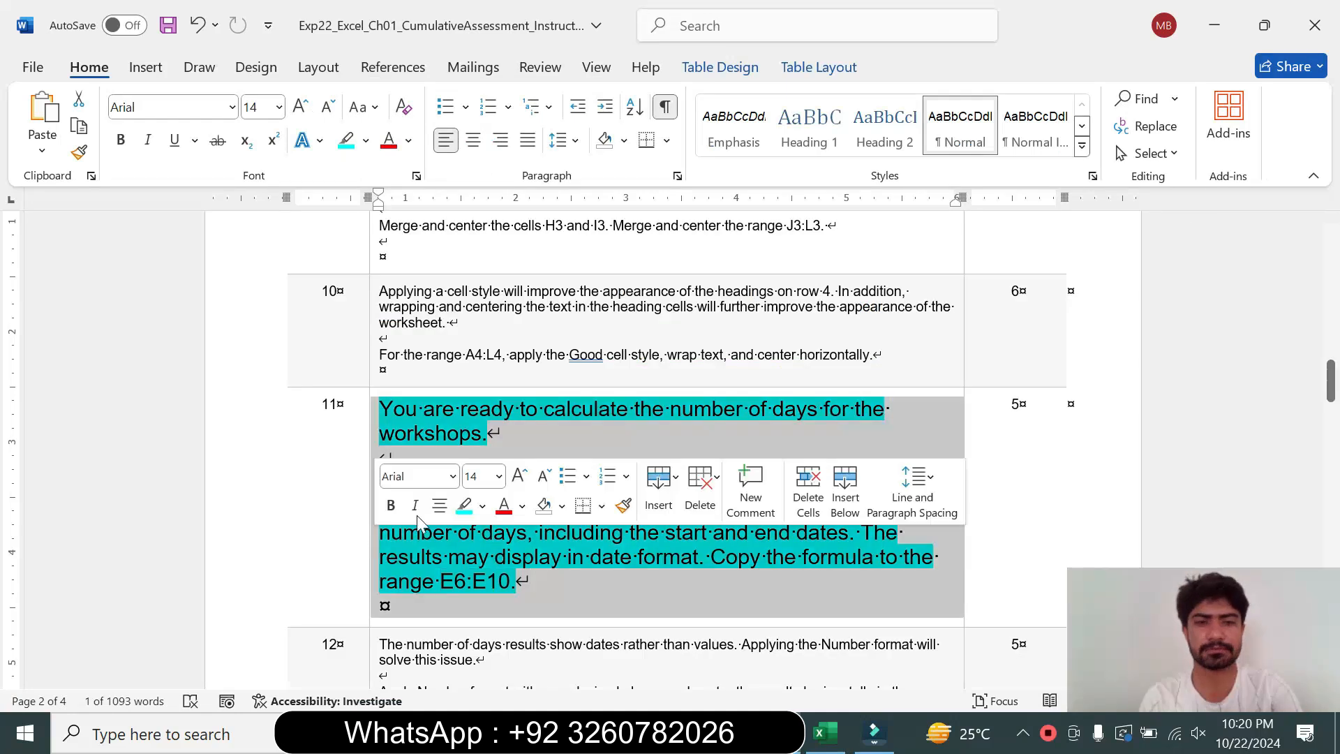
click(498, 476)
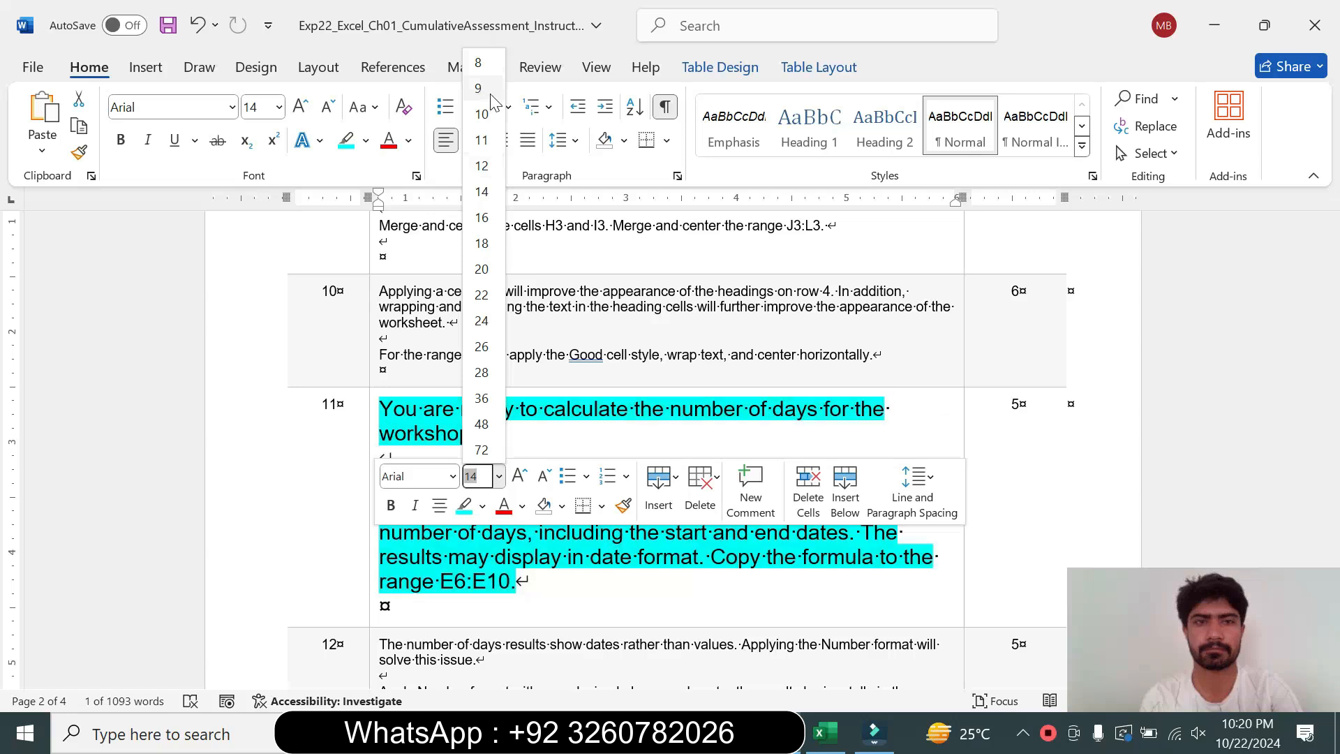
click(480, 89)
click(365, 140)
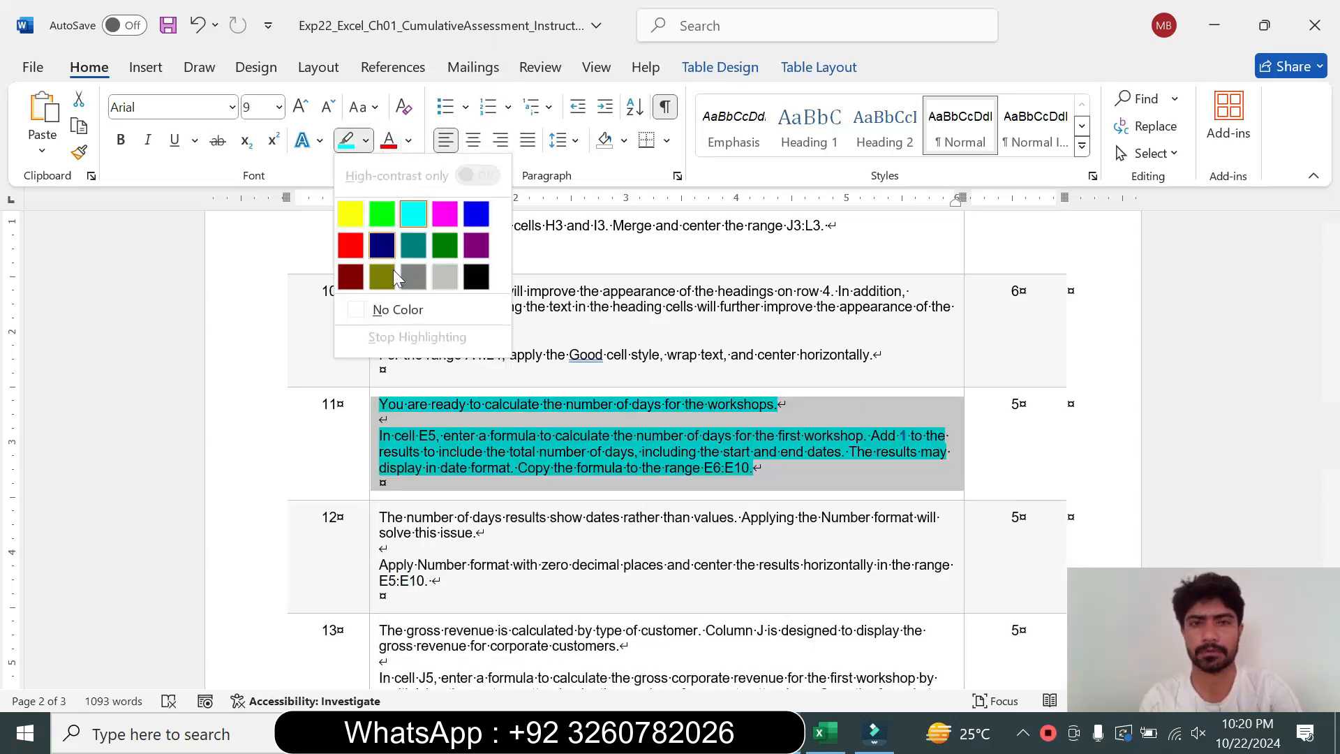
click(392, 308)
Enlarge the step 12 instruction text to 16 pt and highlight it turquoise for reading
click(383, 483)
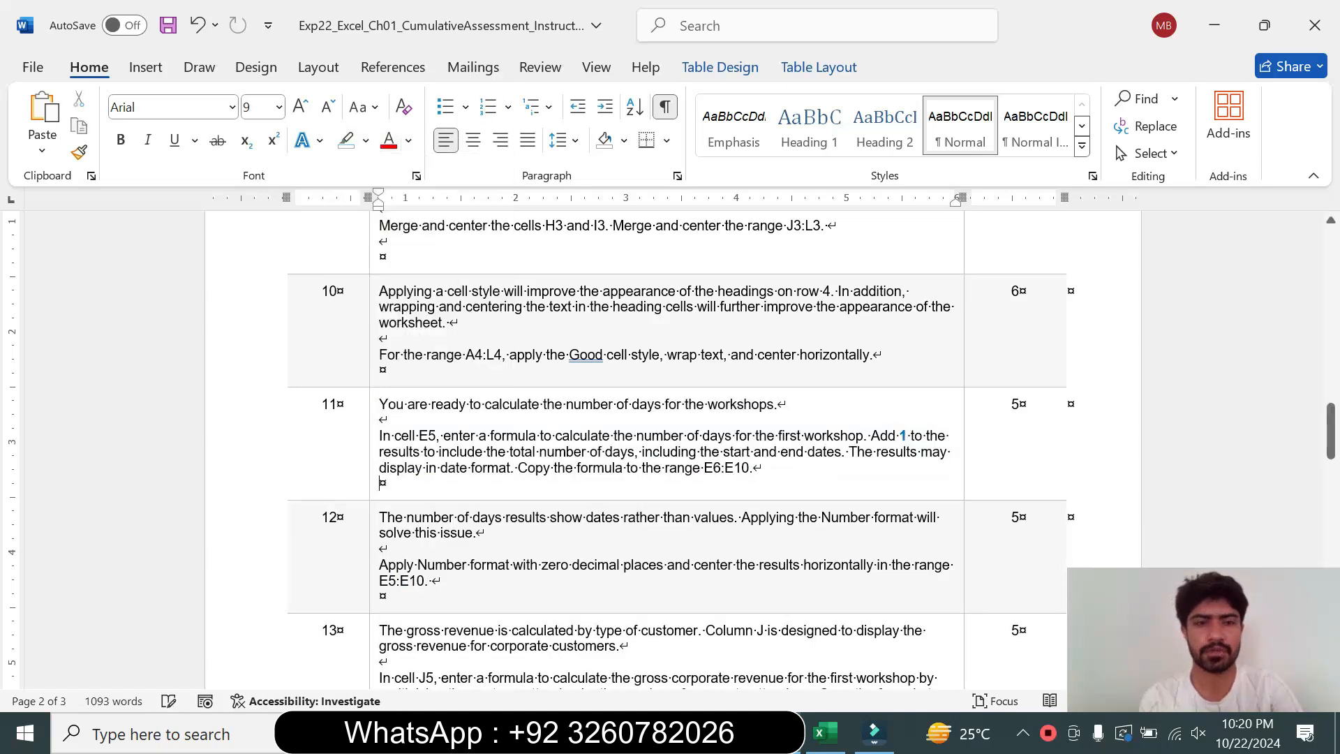
click(372, 564)
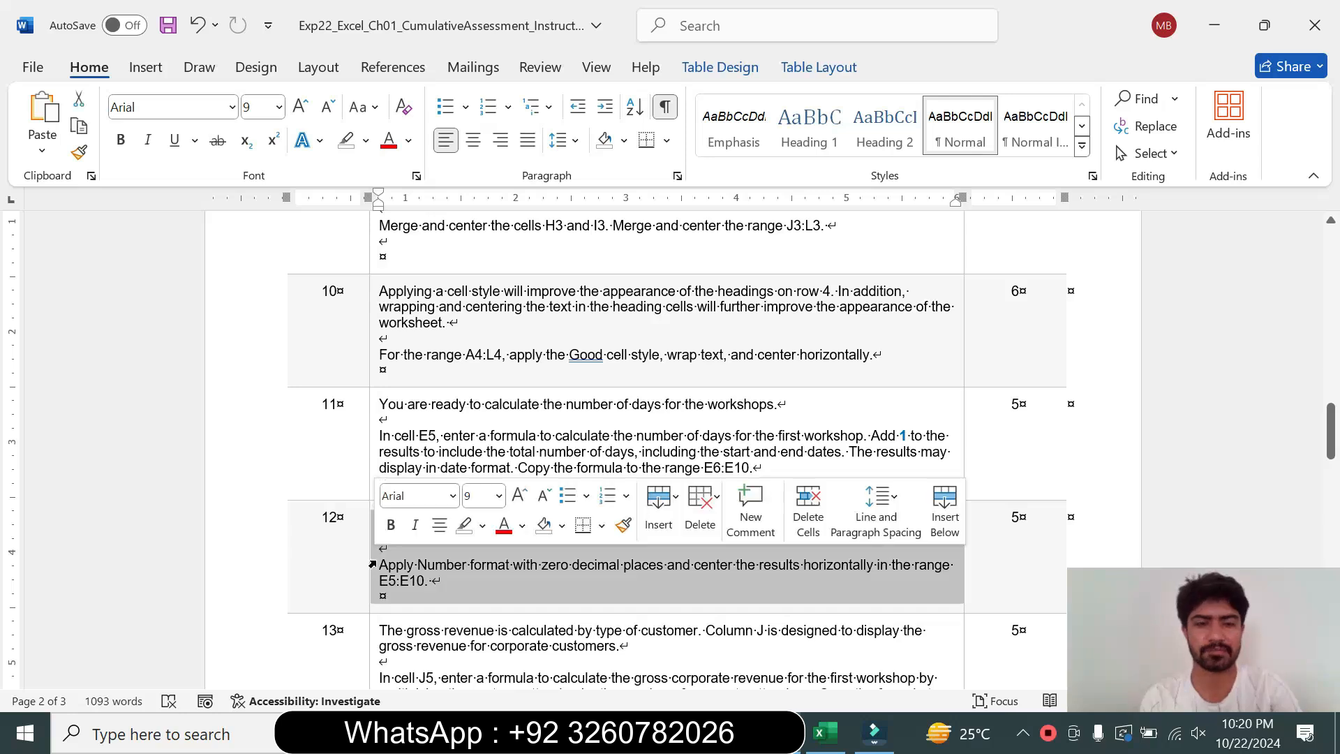
click(519, 497)
click(499, 495)
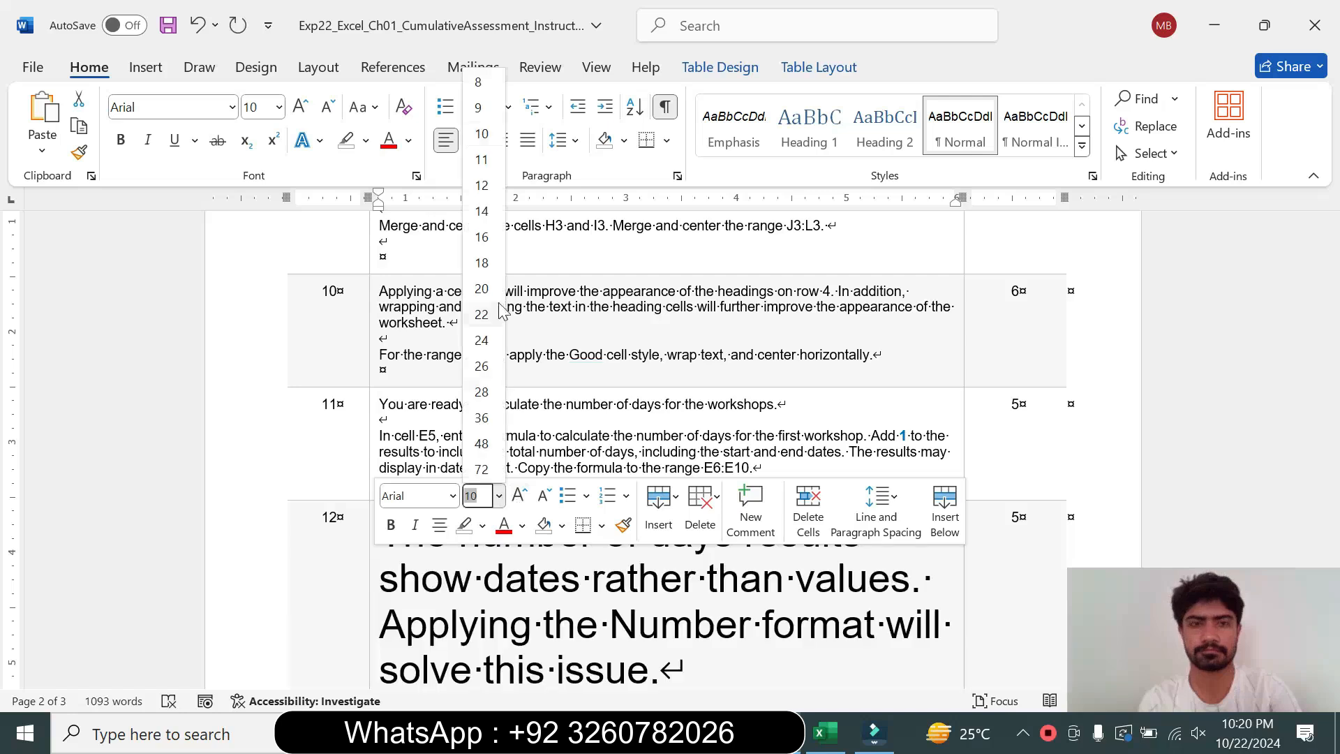
click(481, 238)
click(365, 140)
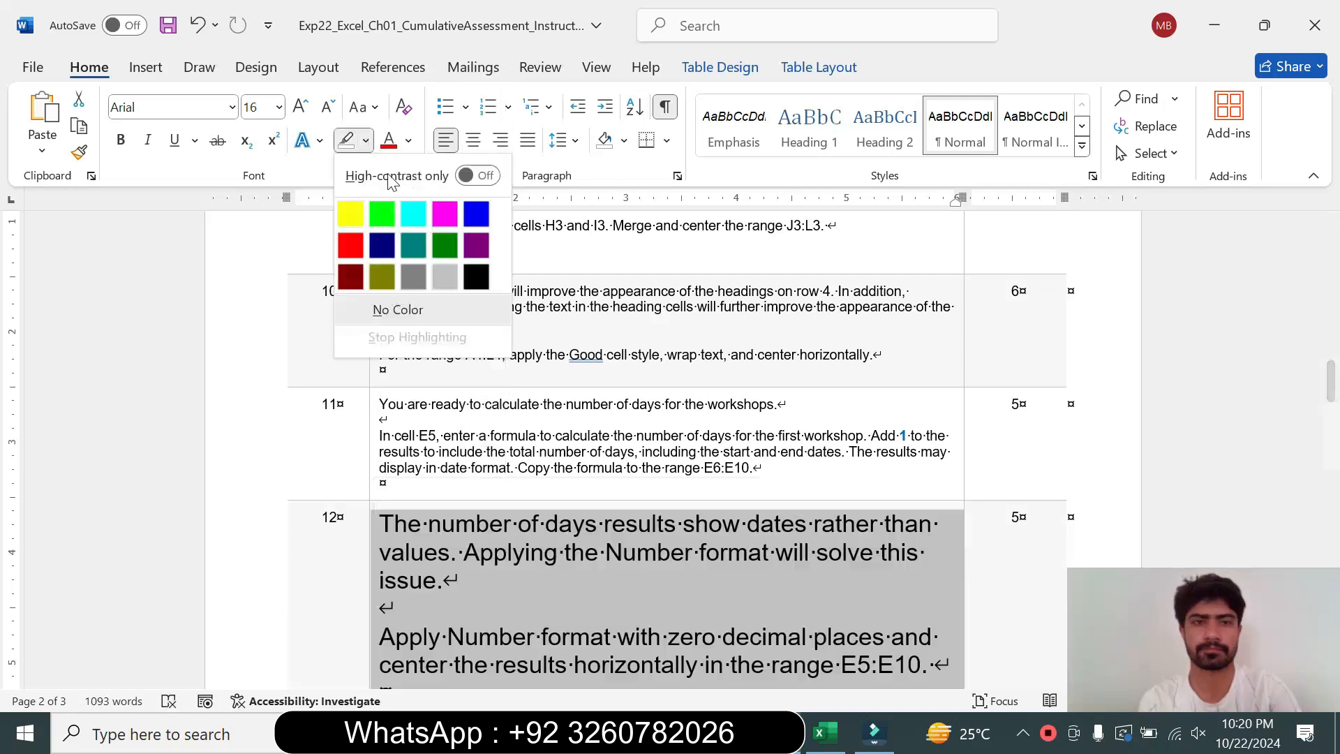
click(413, 214)
Select and copy the range reference E5:E10 from the step 12 instruction text
drag(1331, 395, 1331, 412)
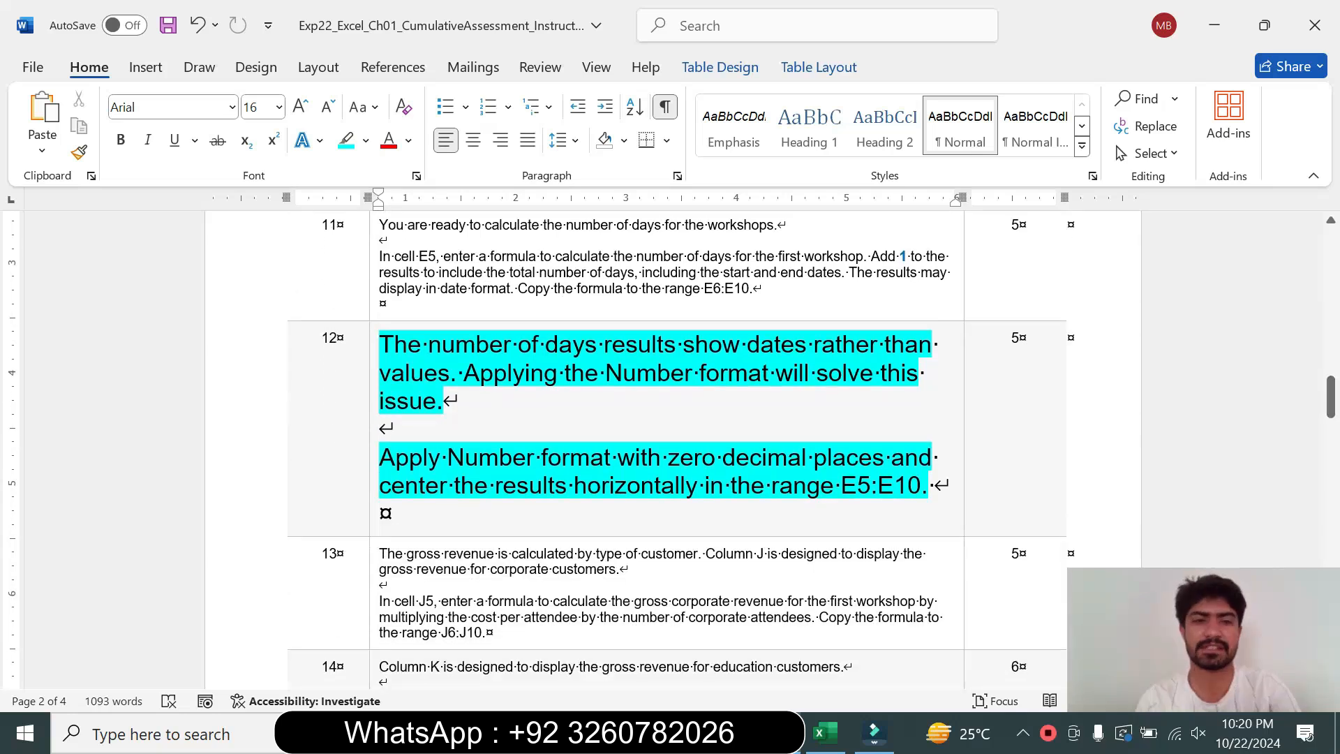
triple_click(391, 343)
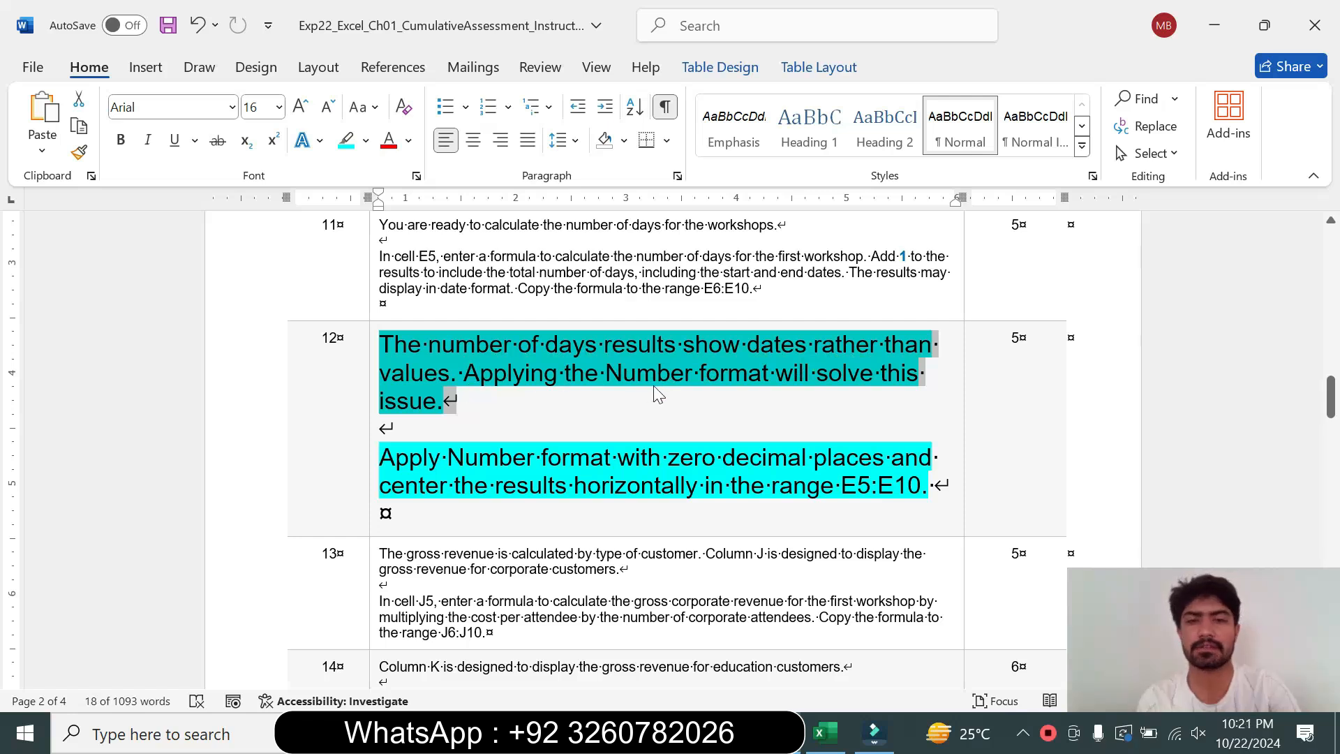
drag(381, 458, 923, 485)
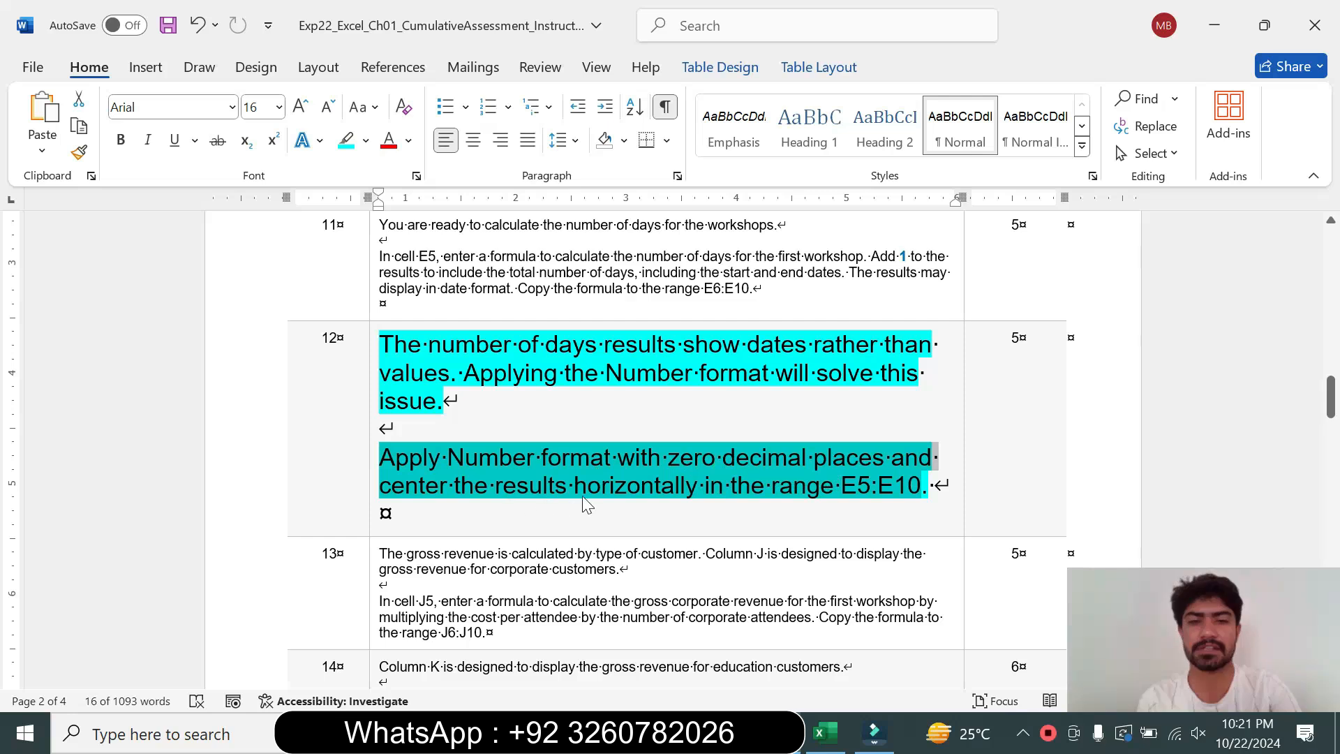
click(817, 499)
drag(842, 487, 905, 494)
key(ctrl+c)
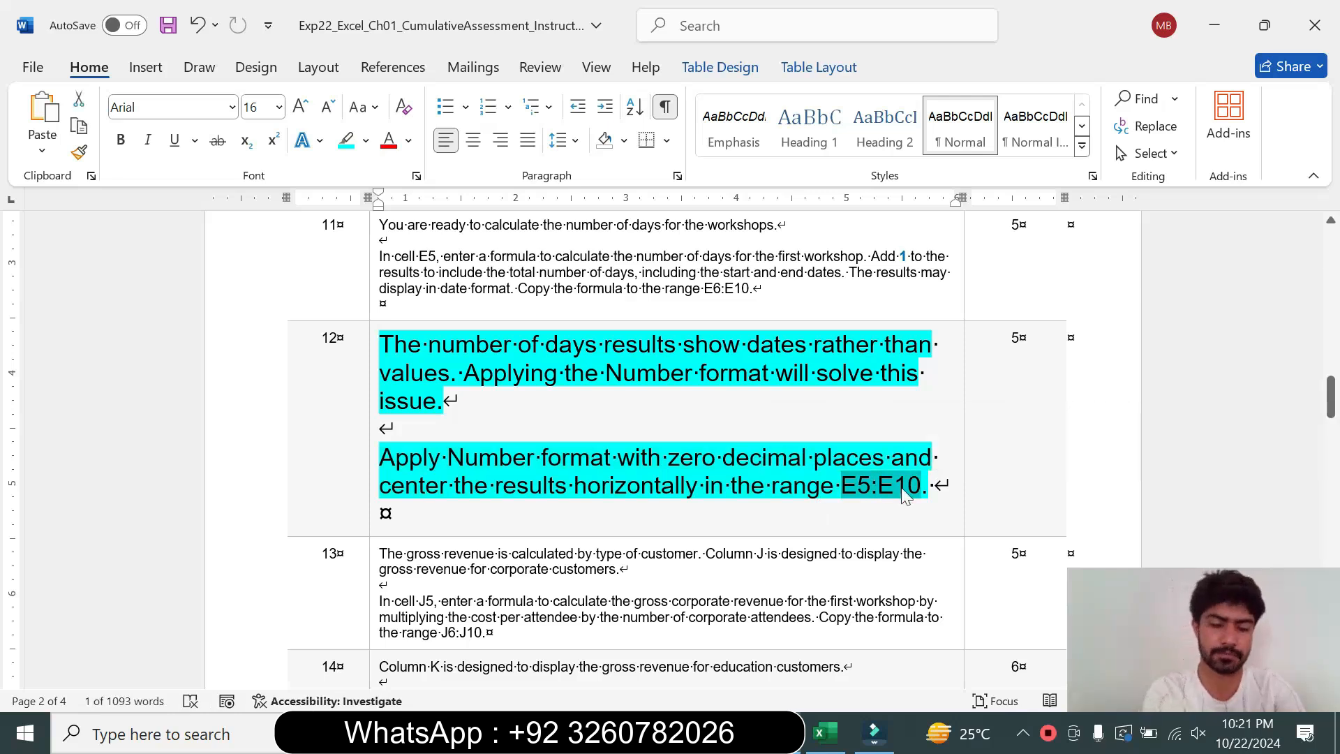
Select E5:E10 through the Name Box and apply the $ English (United States) accounting format
click(824, 733)
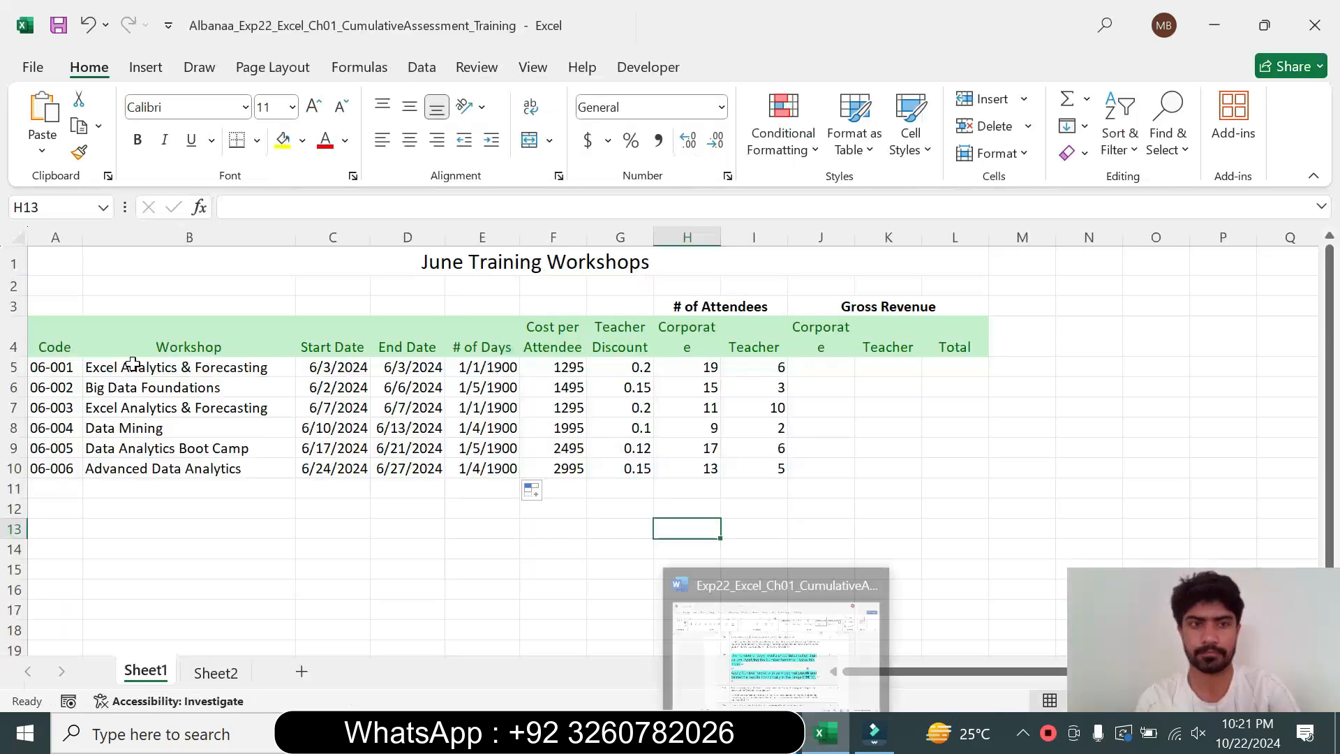
click(31, 207)
key(ctrl+v)
key(Return)
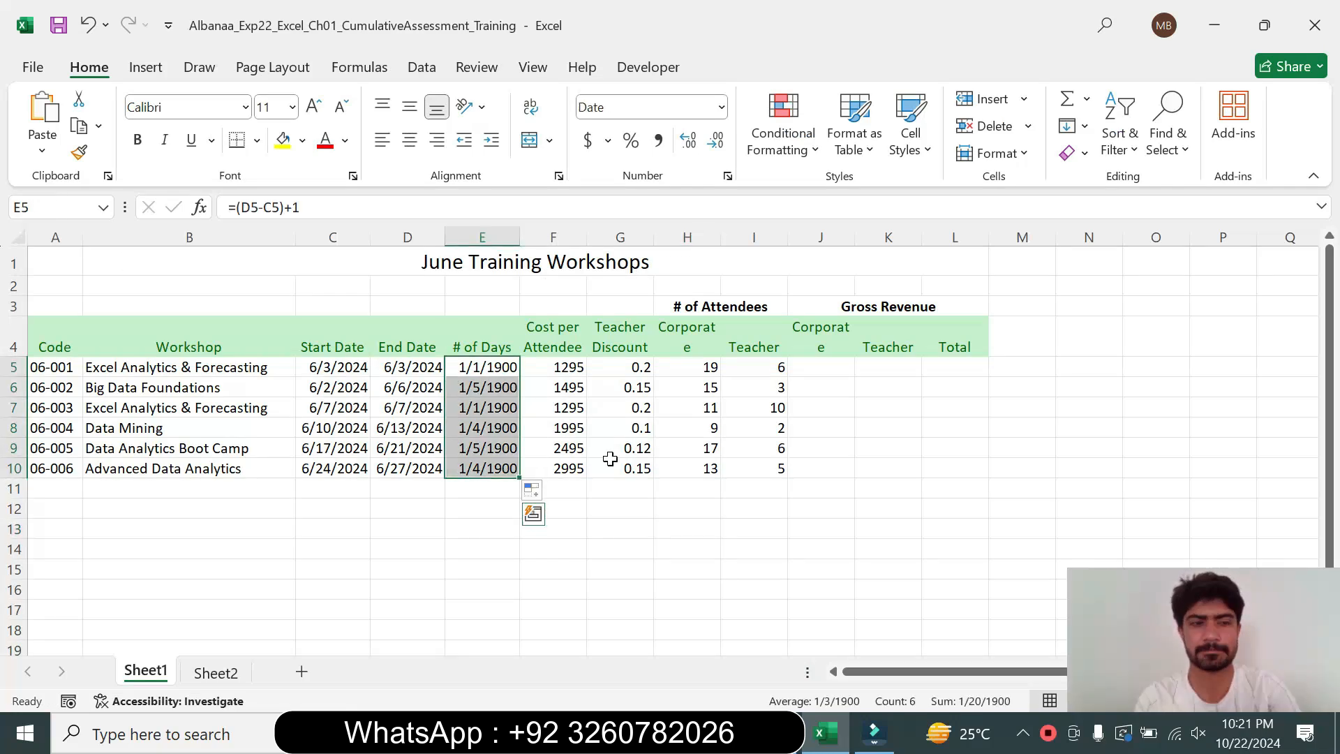
key(alt+Tab)
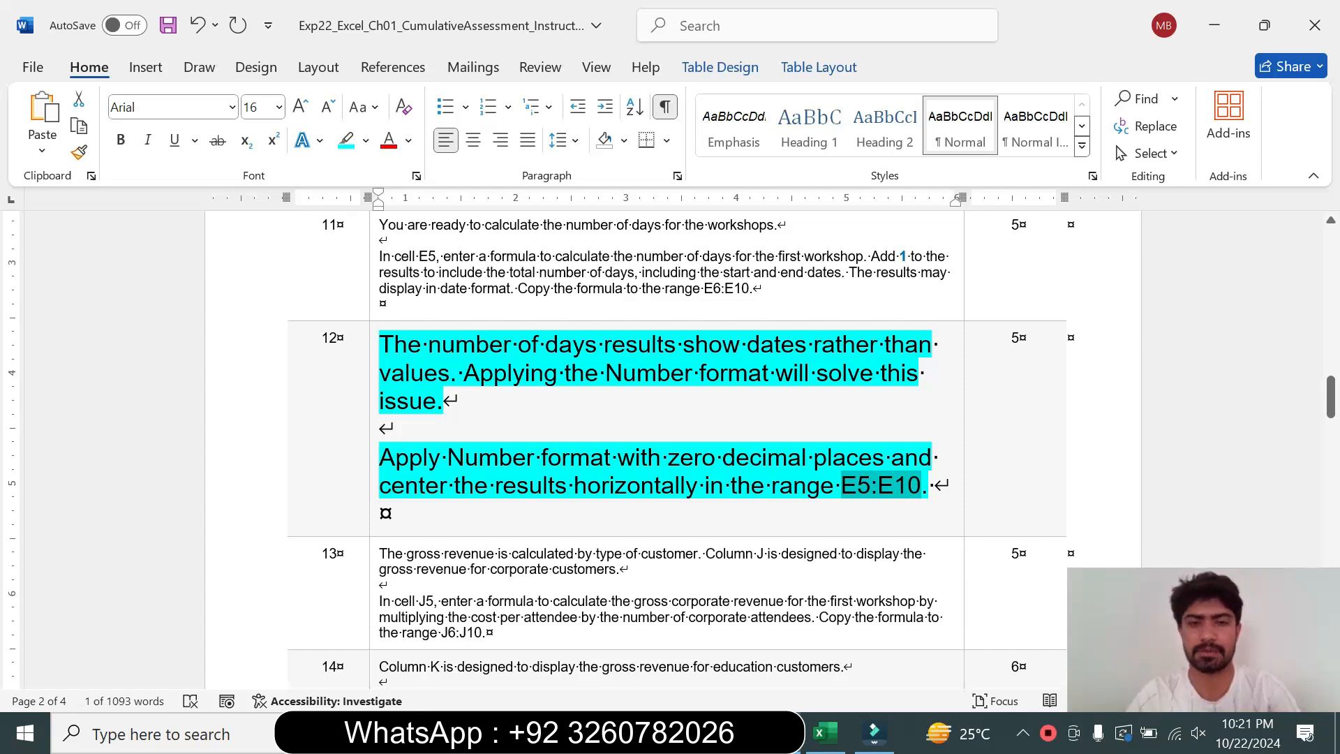
click(823, 733)
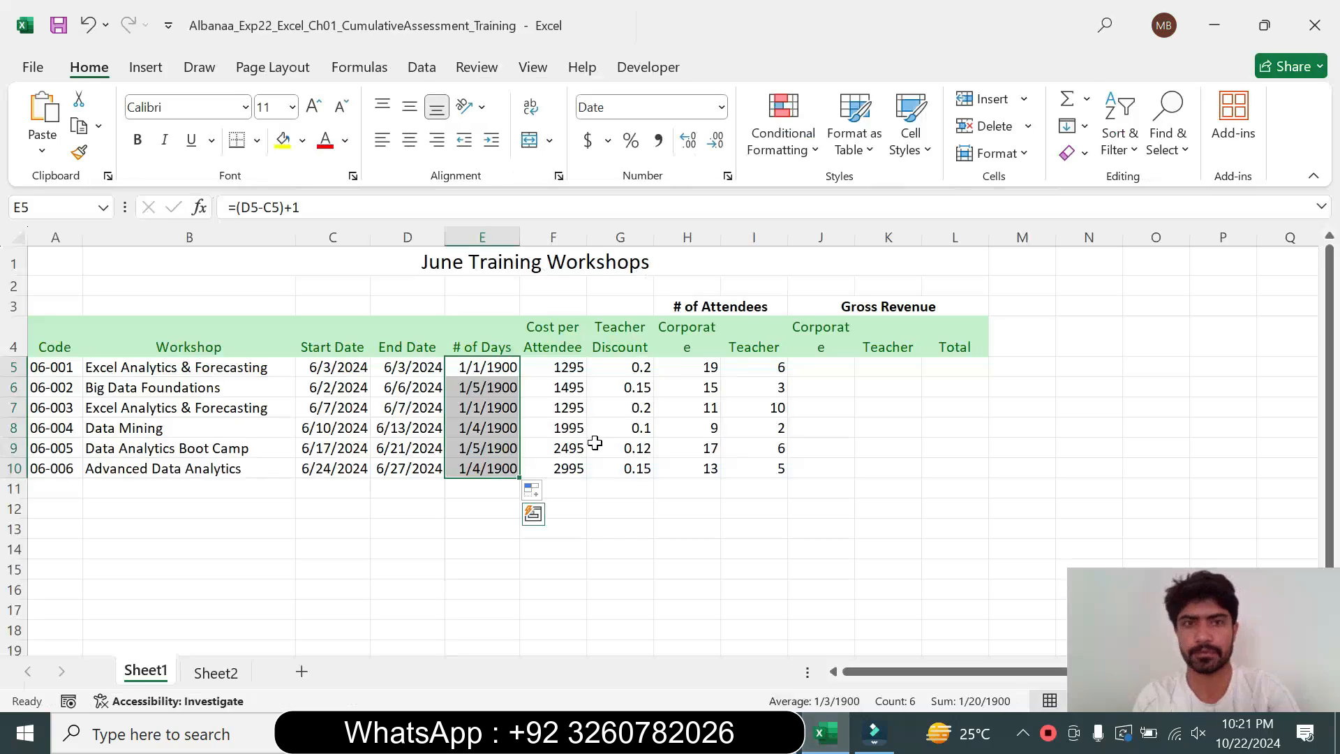
click(610, 141)
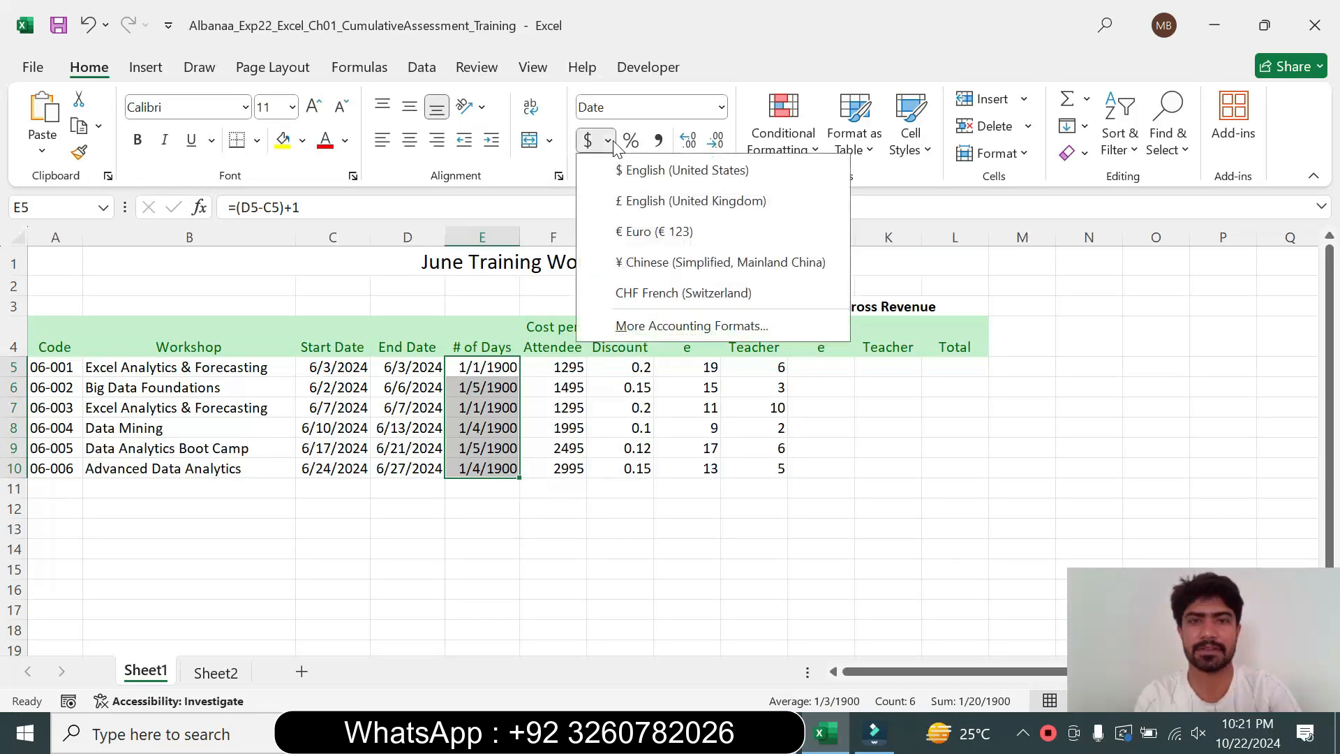
click(631, 170)
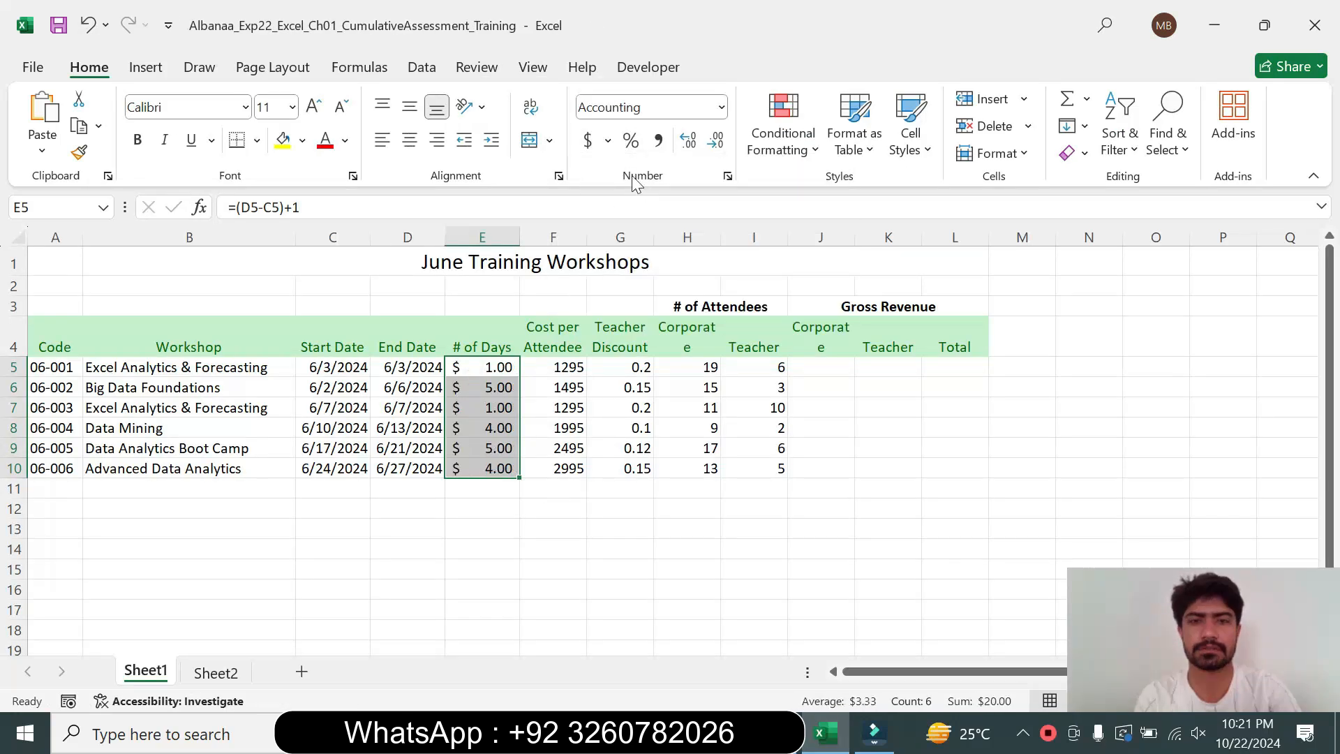
Set the accounting format of E5:E10 to zero decimal places
click(728, 178)
click(869, 322)
click(869, 322)
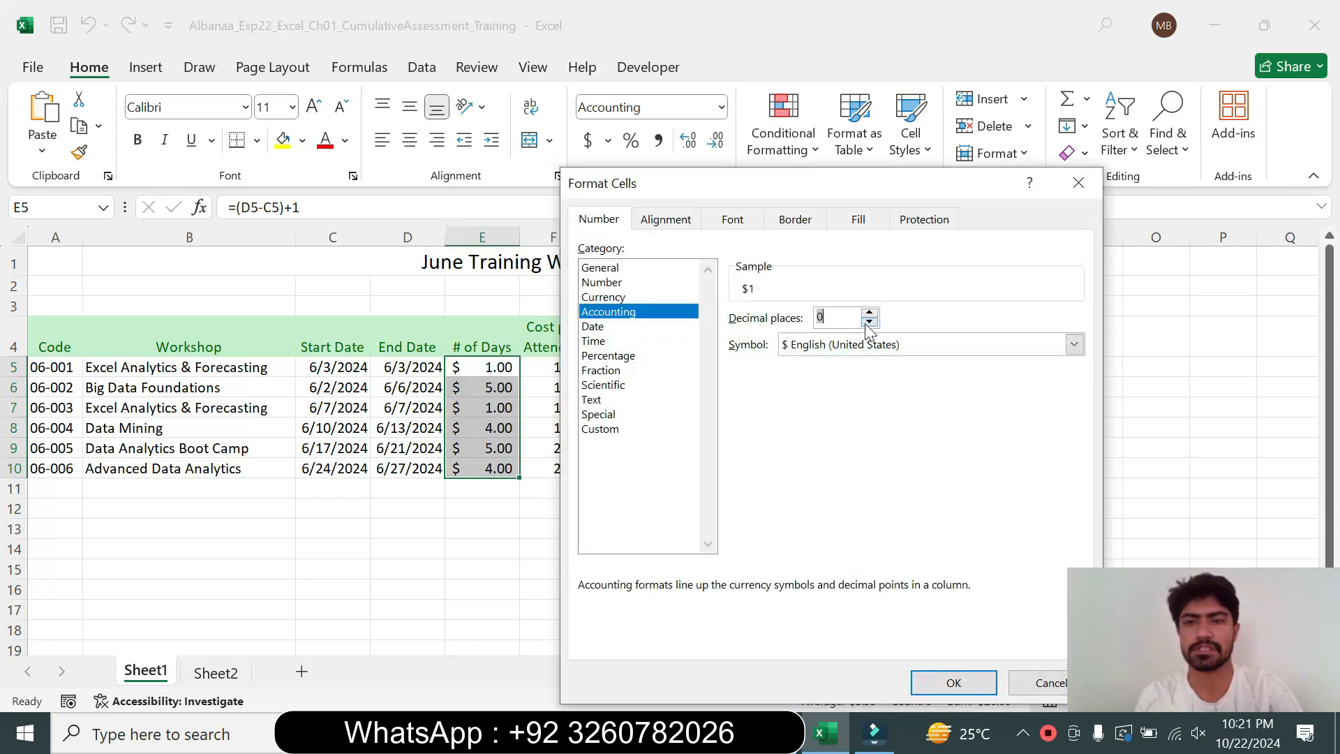
click(941, 683)
Review the step 12 instruction in the document, then return to the worksheet and deselect the range
key(alt+Tab)
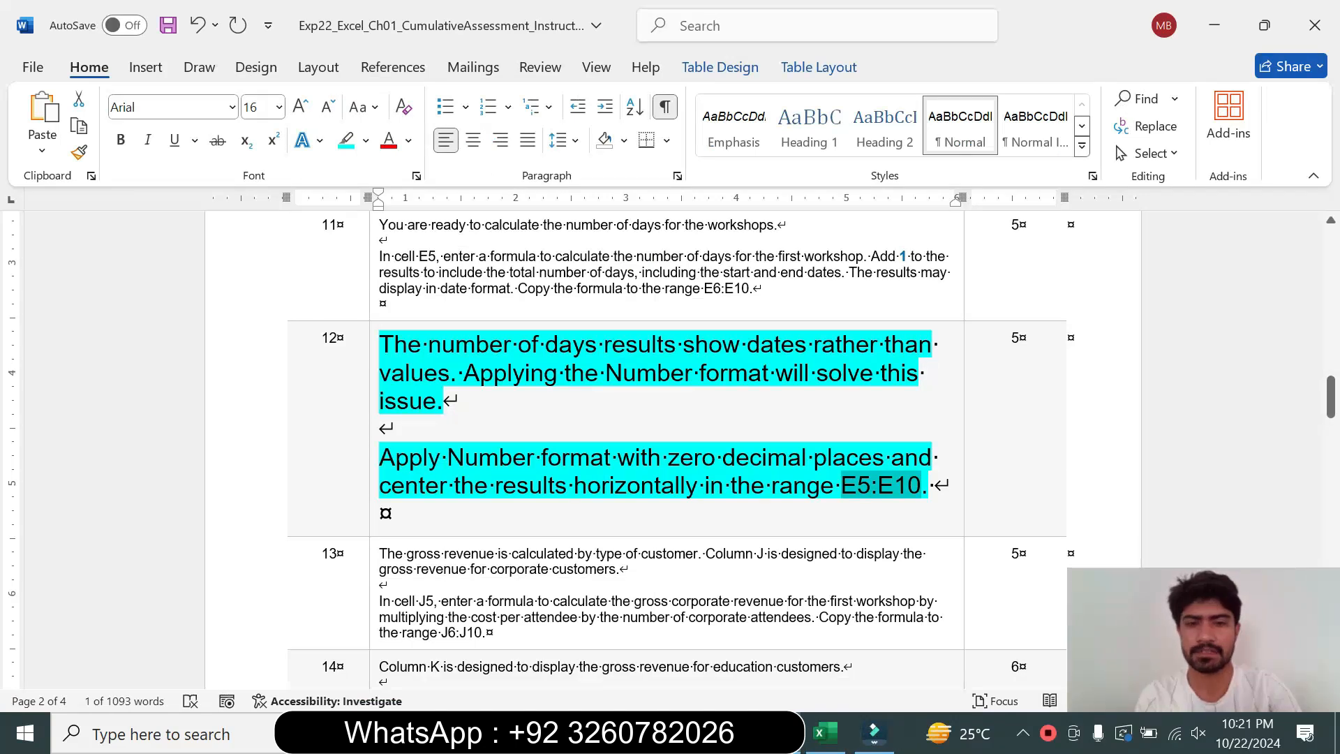
click(460, 485)
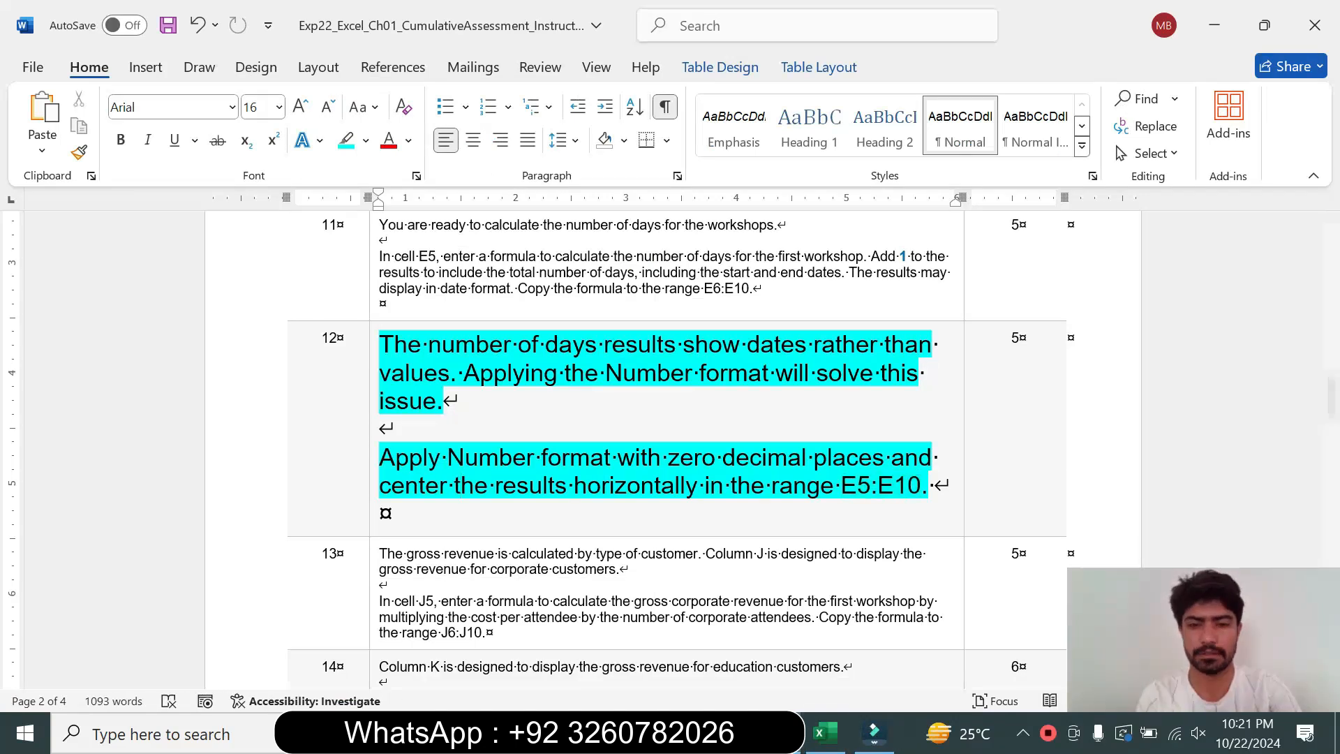
click(823, 733)
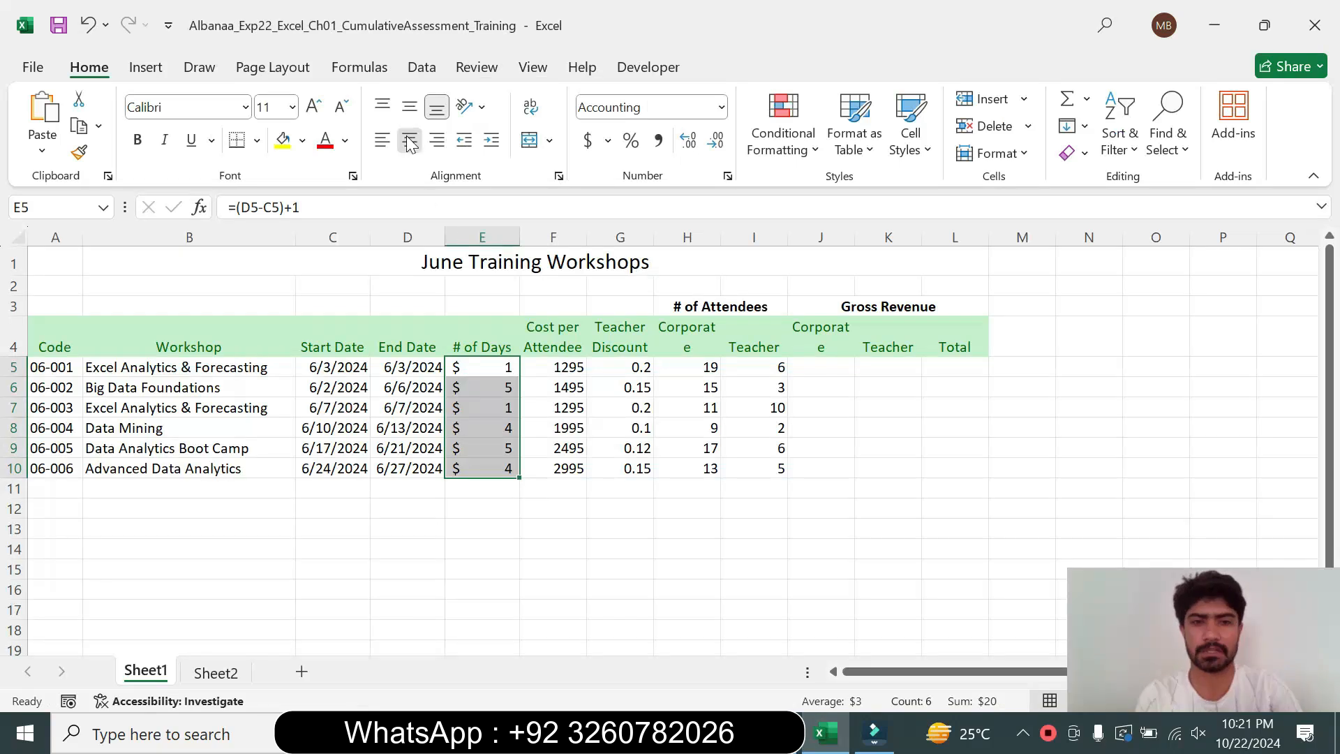
click(609, 508)
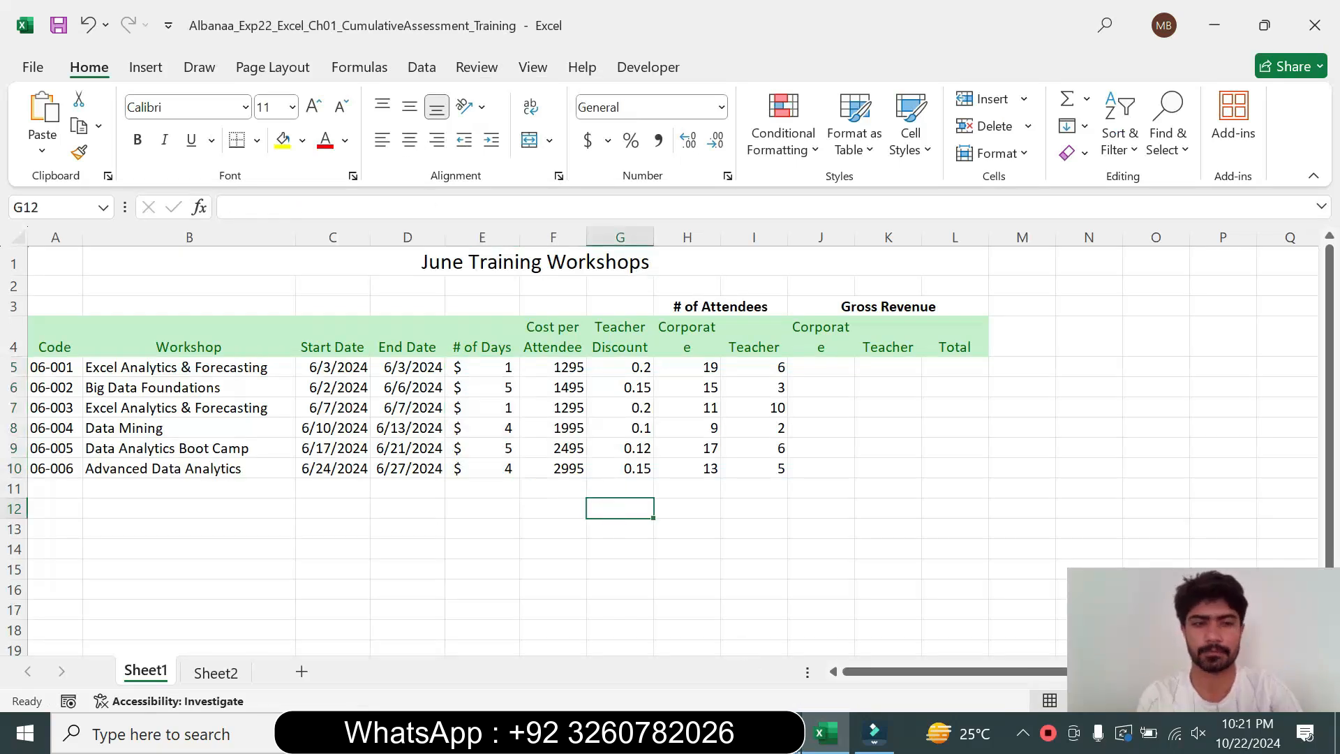
Return the step 12 instruction text to 9 pt with no highlight
mouse_move(875, 733)
click(795, 656)
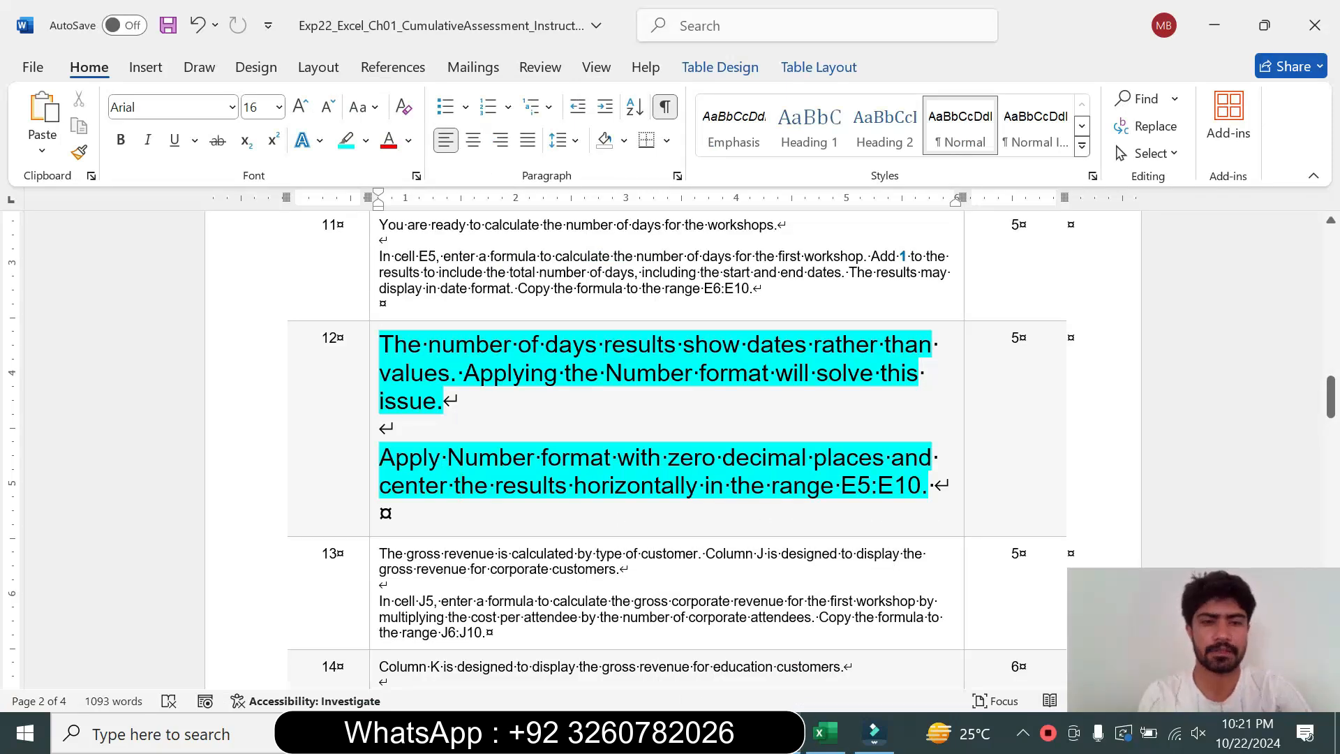
click(372, 495)
click(499, 426)
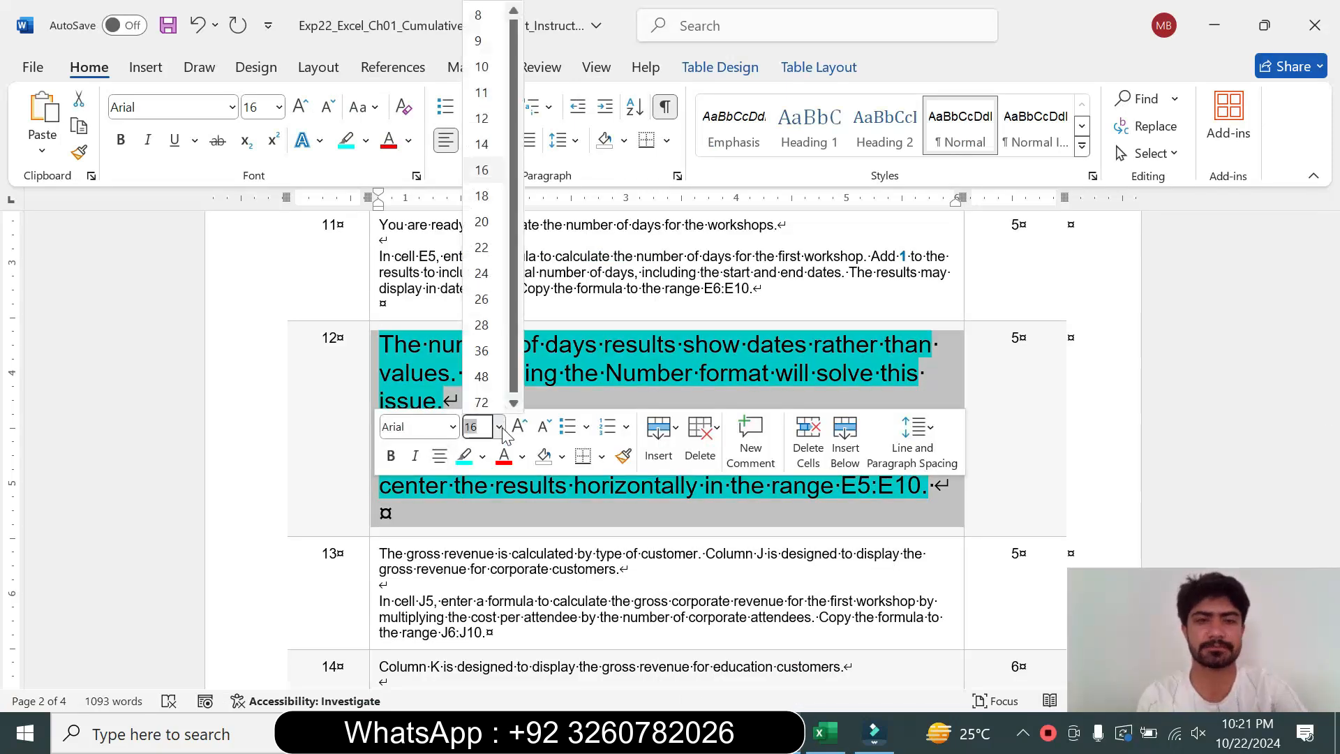
click(478, 41)
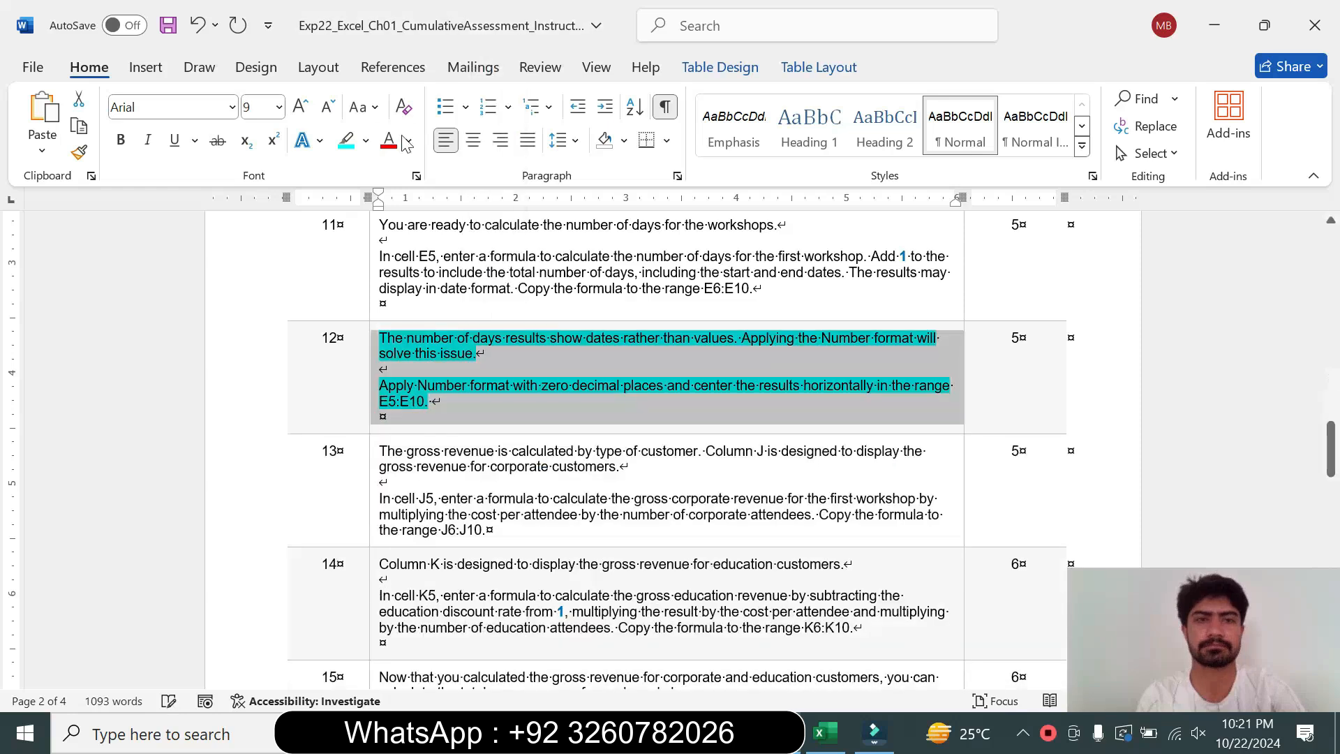
click(365, 140)
click(396, 309)
key(Right)
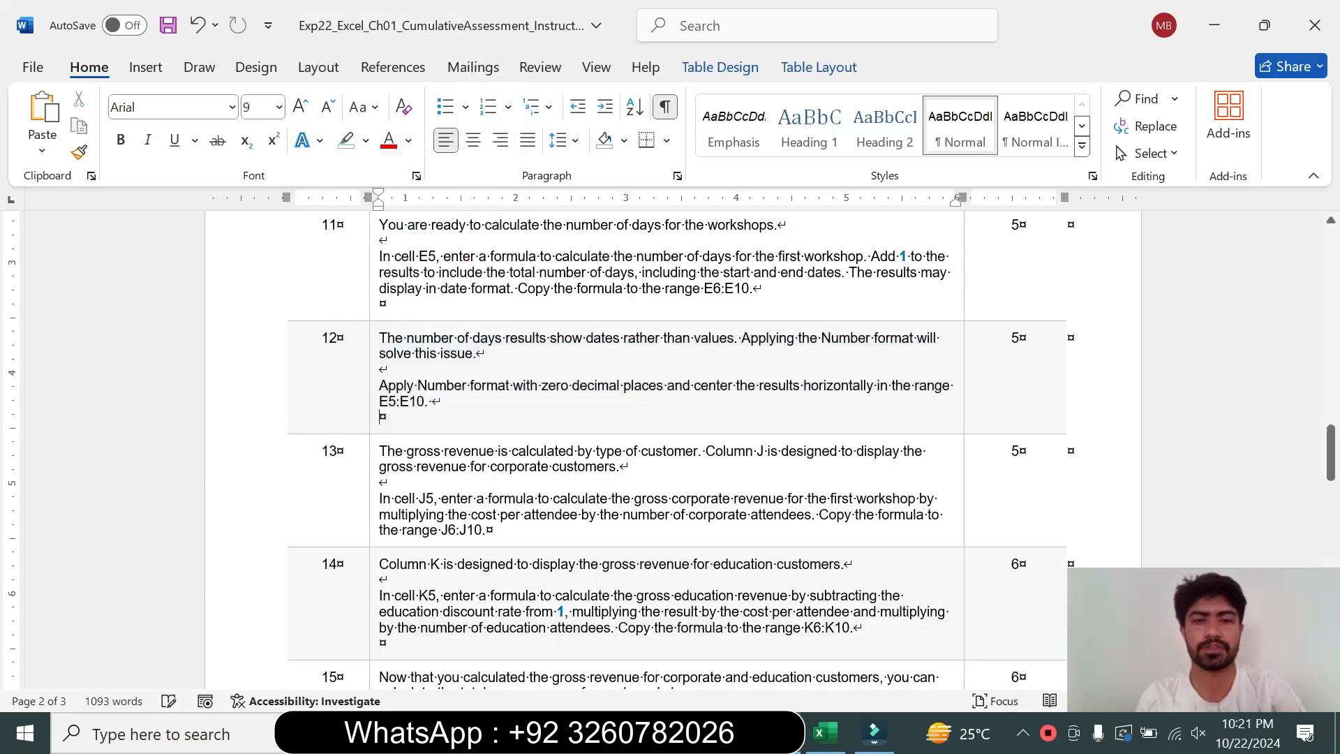
Enlarge the step 13 instruction text to 18 pt and highlight it turquoise for reading
click(371, 508)
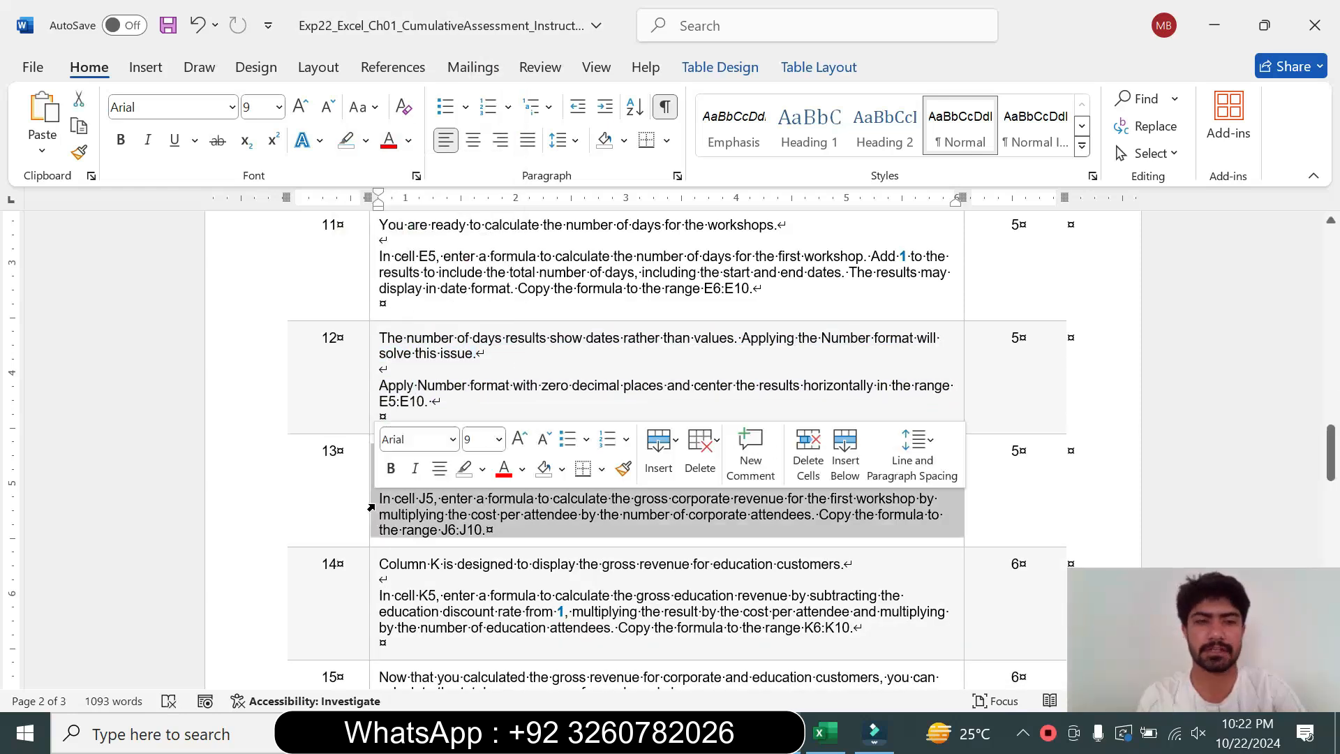
click(499, 438)
click(490, 208)
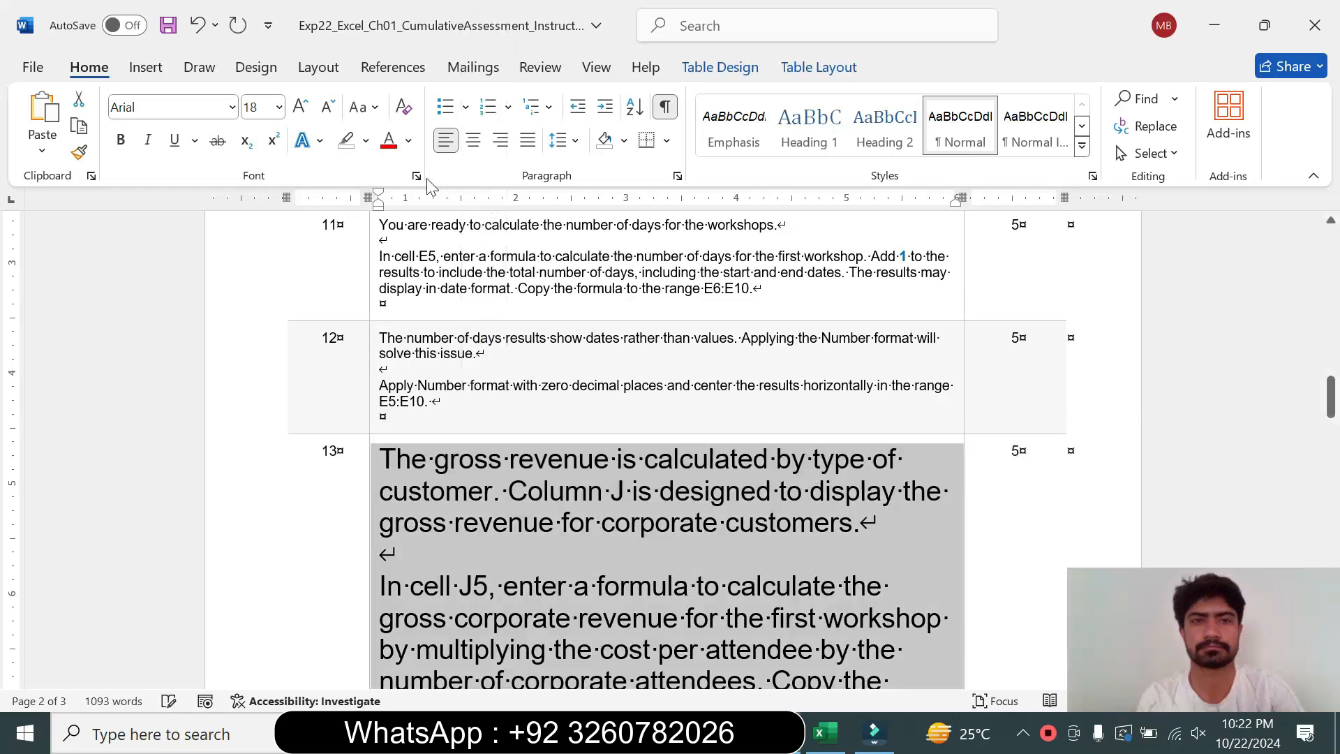
click(365, 141)
click(413, 213)
drag(1330, 396, 1331, 408)
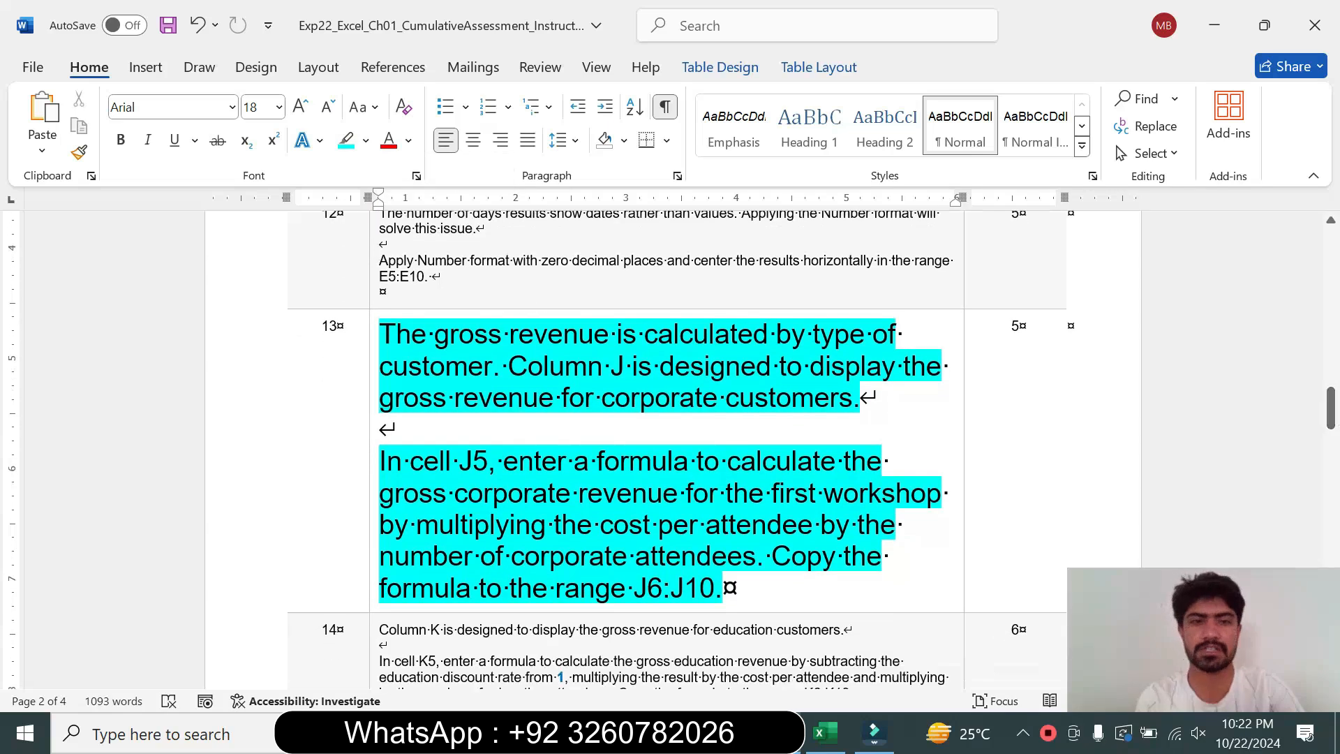
Read through the step 13 instruction sentences, selecting the target cell reference text
triple_click(500, 360)
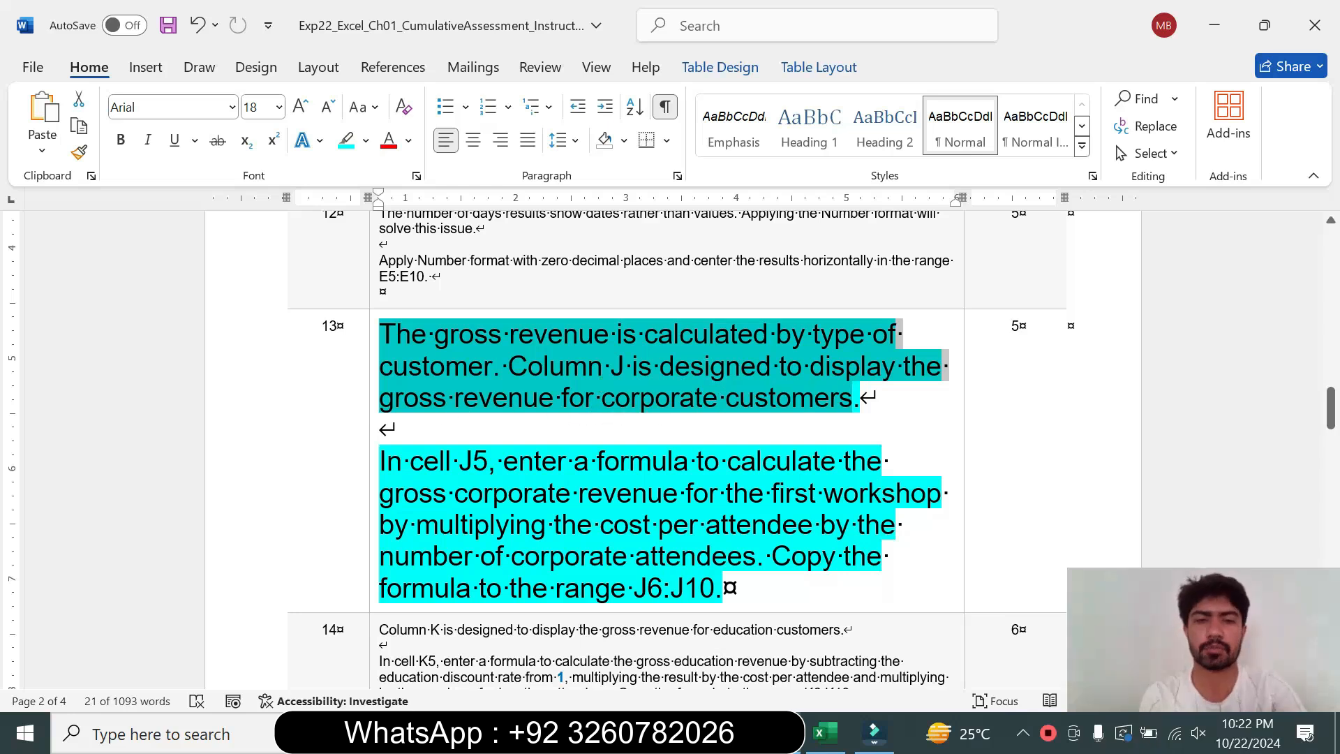
drag(381, 461, 770, 558)
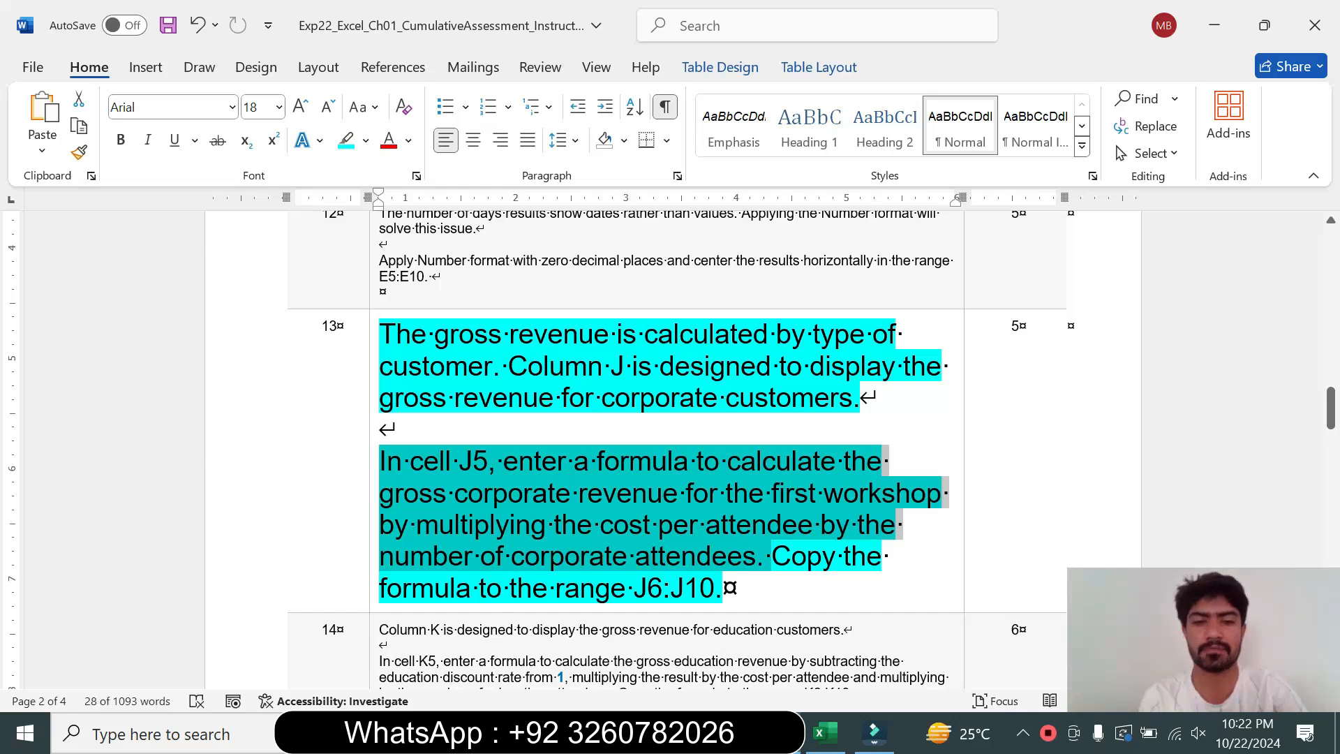
click(409, 461)
drag(410, 461, 574, 461)
click(821, 733)
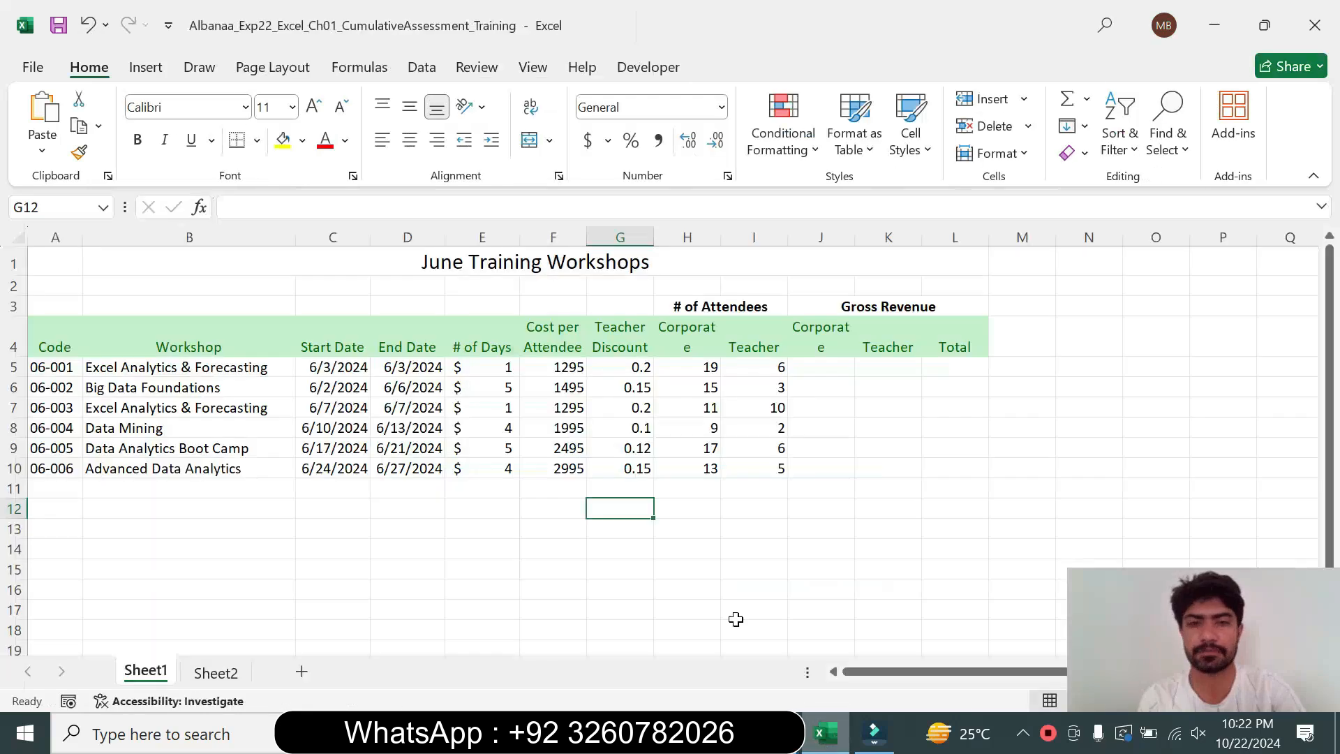
Enter the formula =(1-G5)*F5*I5 in cell J5 for the first workshop's corporate gross revenue
click(828, 371)
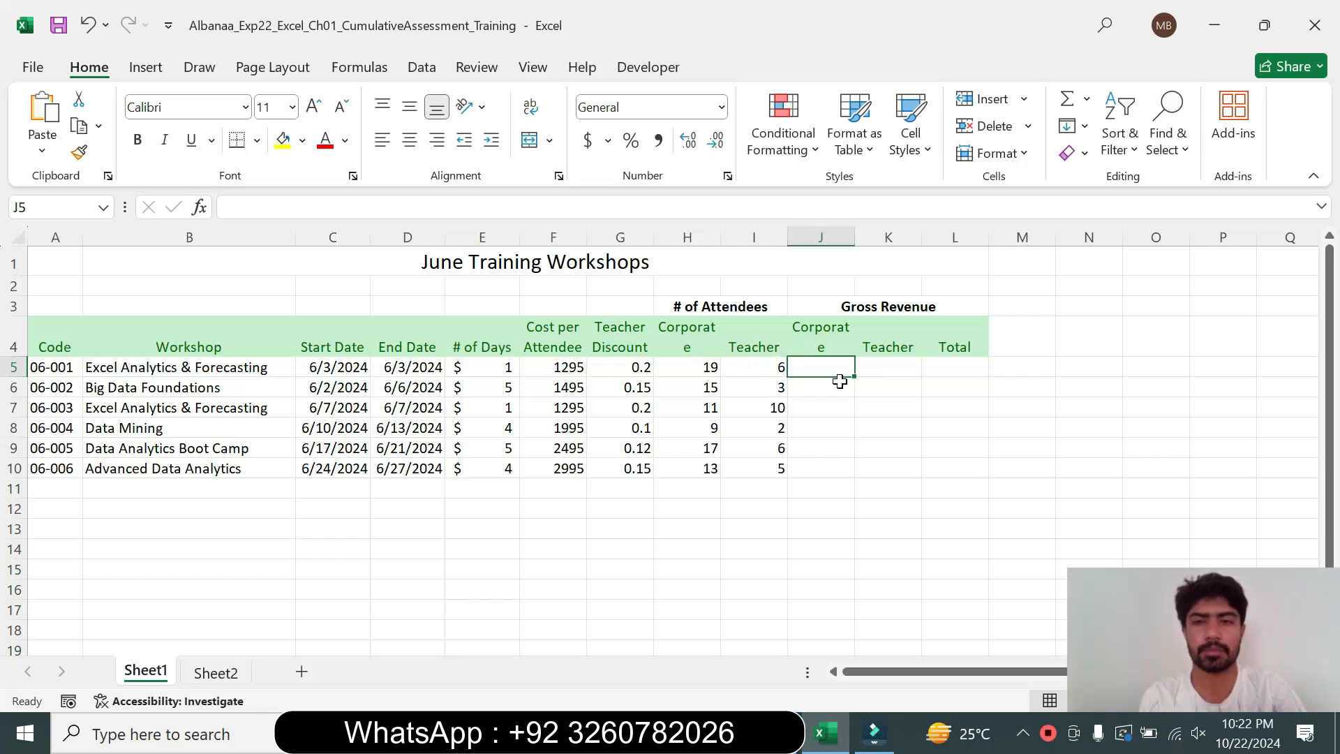
text(=)
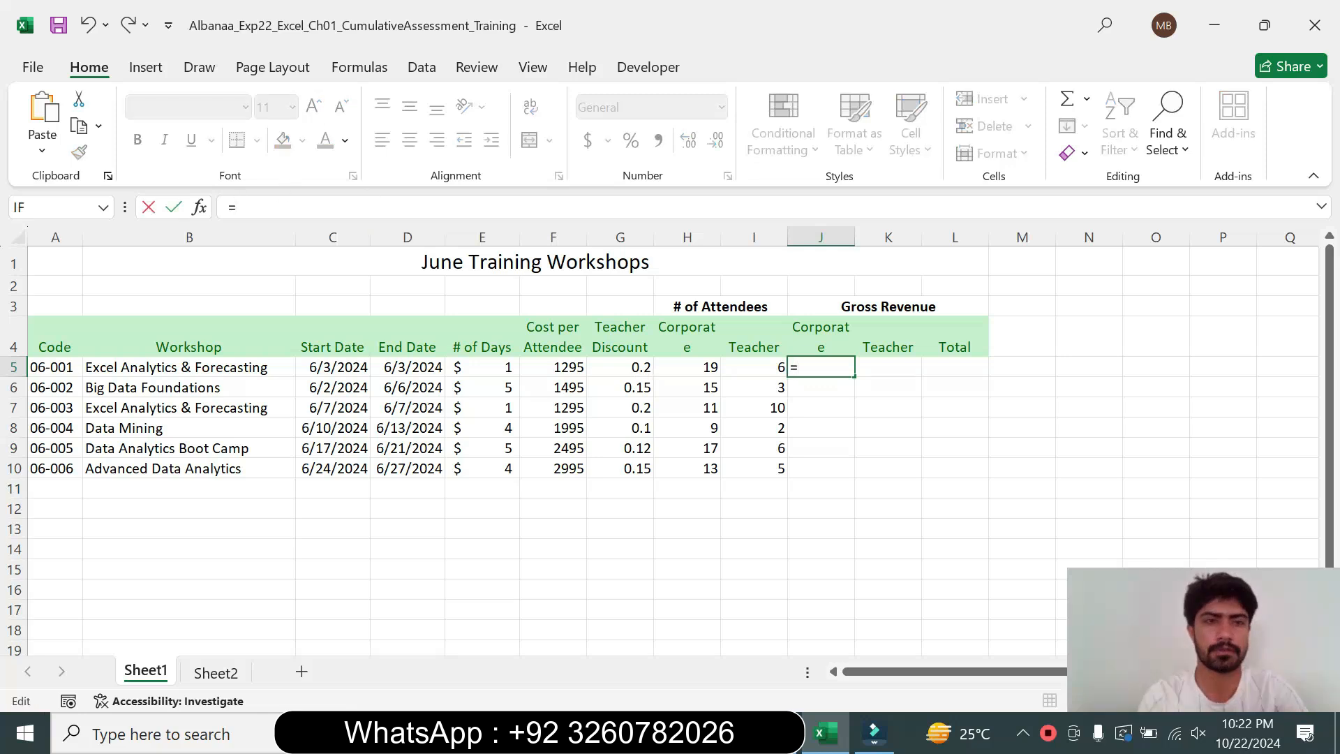
text(()
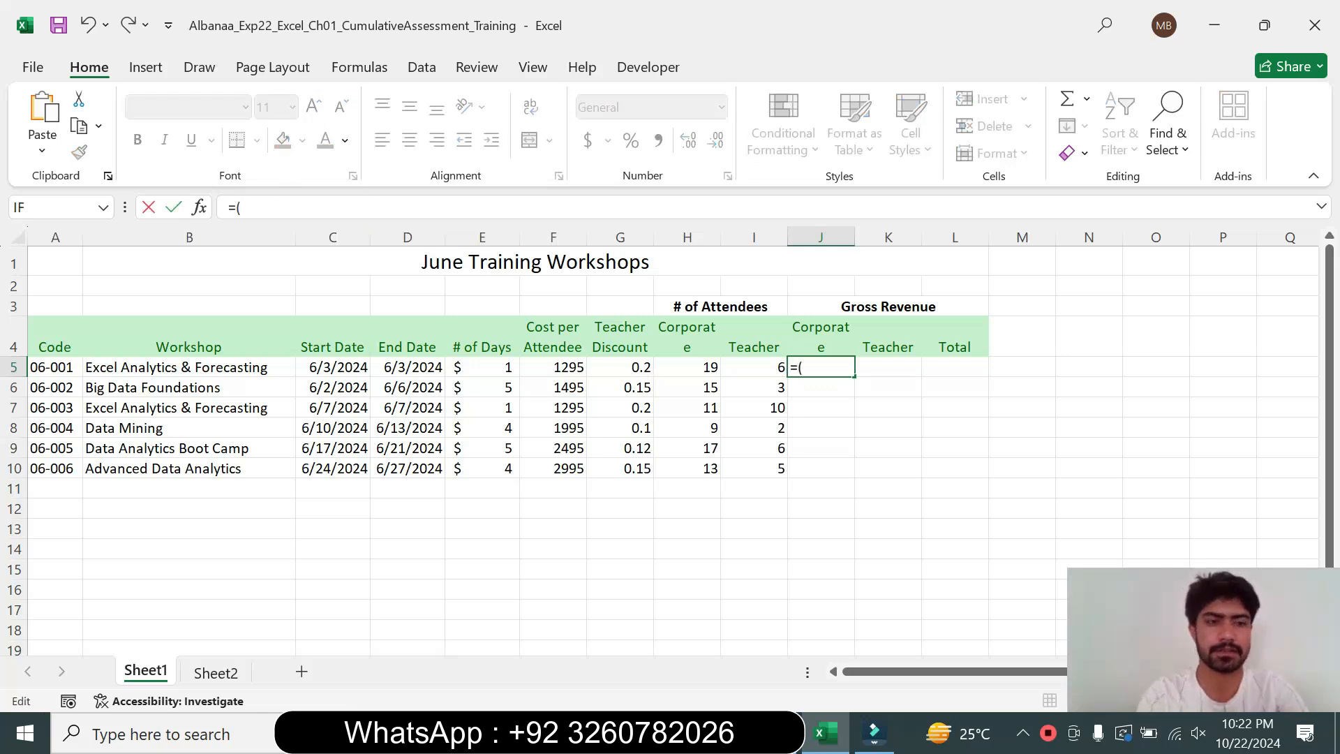
text(1-)
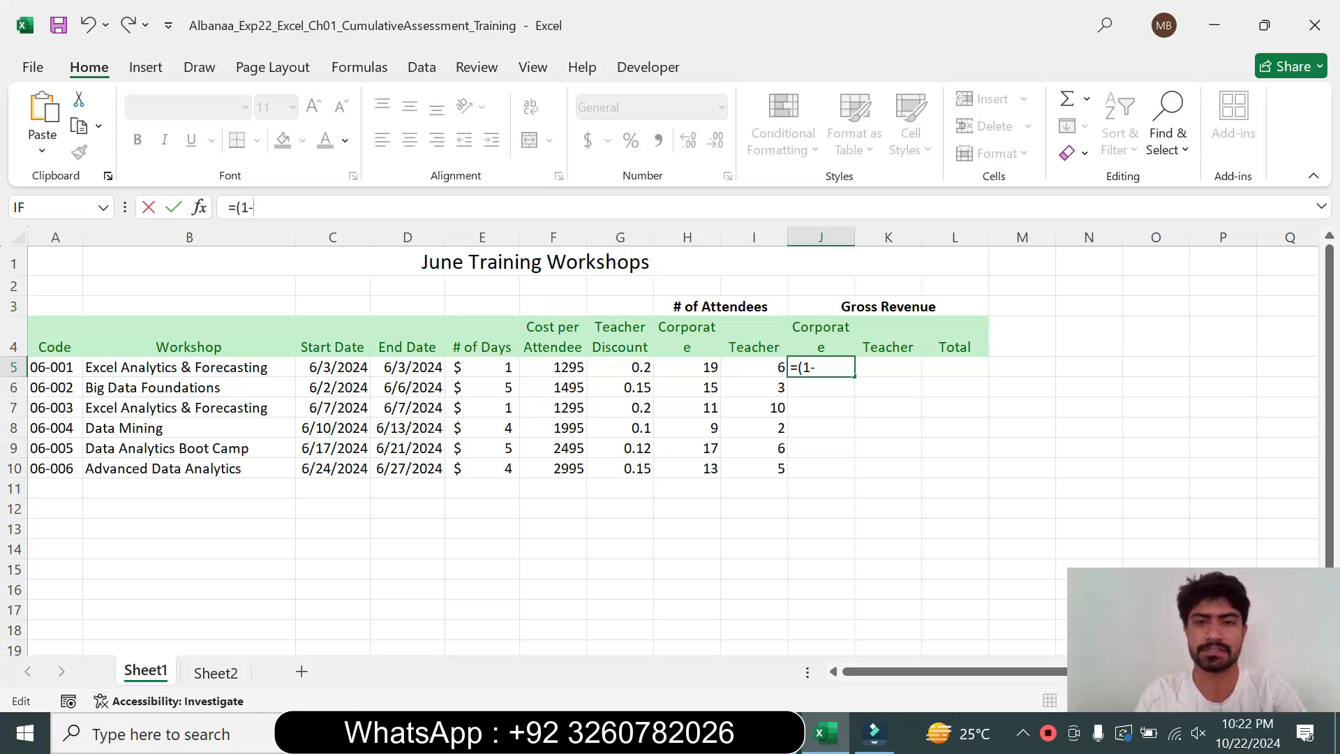
click(620, 367)
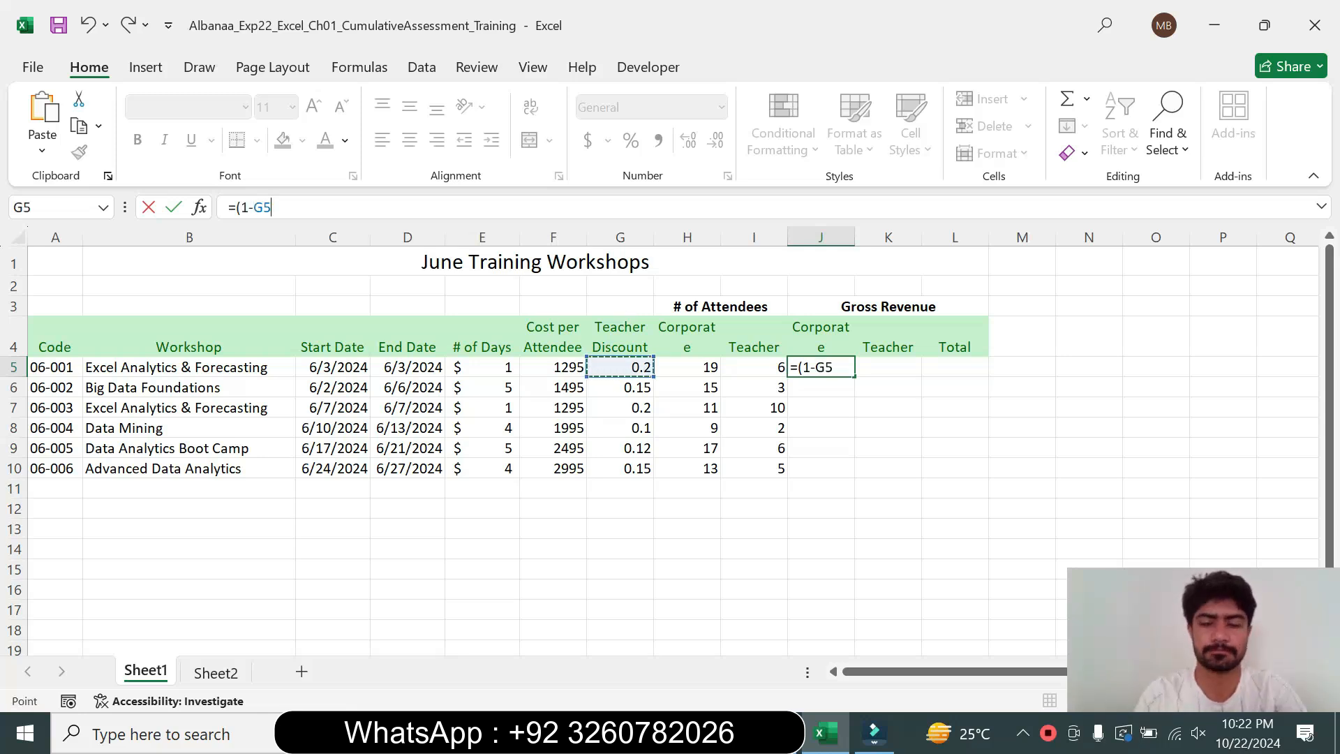
text()*)
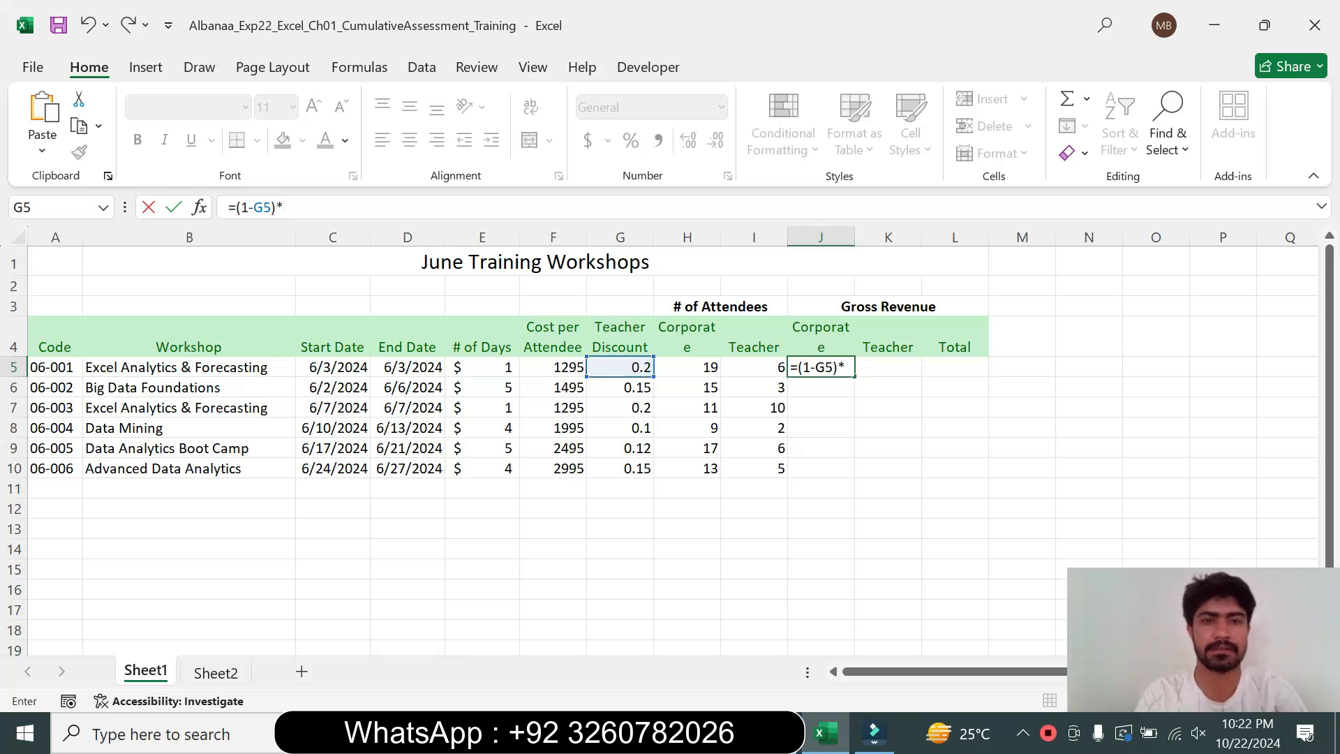
click(563, 367)
text(*)
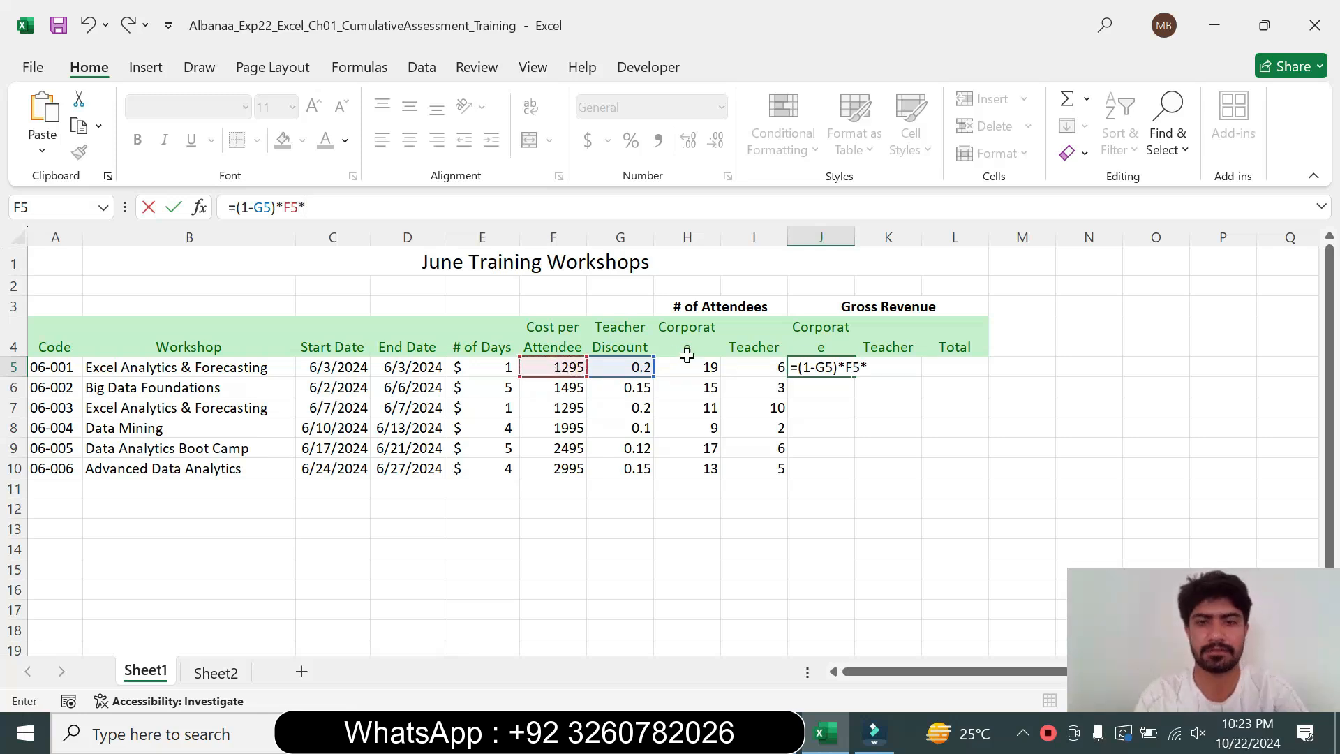
click(751, 362)
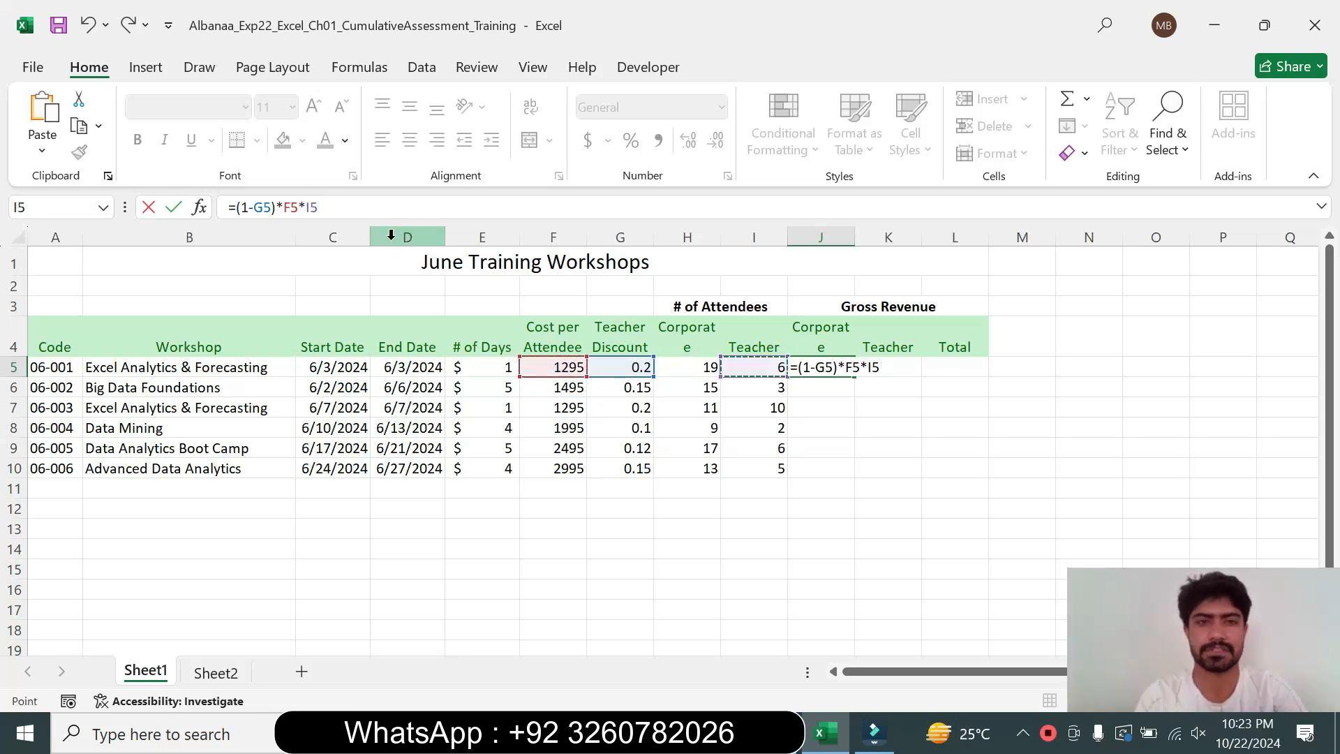
key(Return)
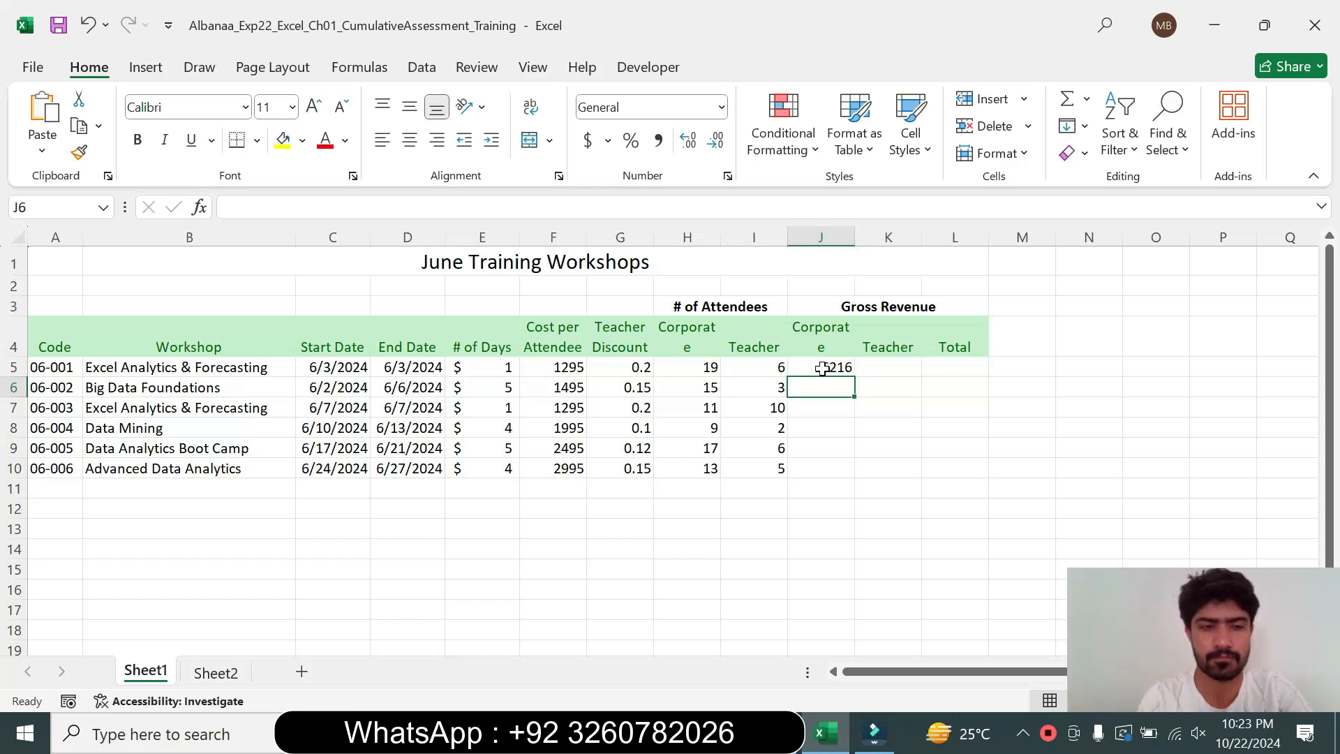
Copy the J5 formula down to the range J6:J10
click(822, 369)
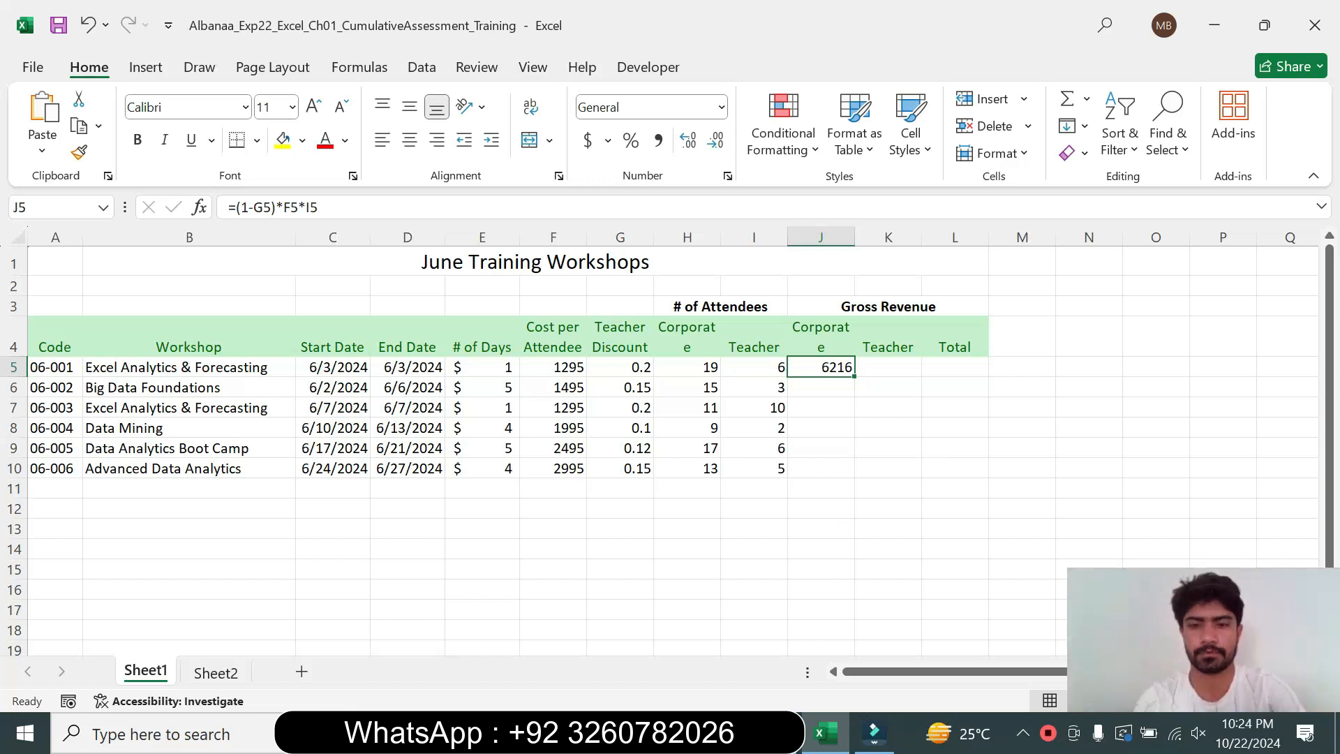
key(alt+Tab)
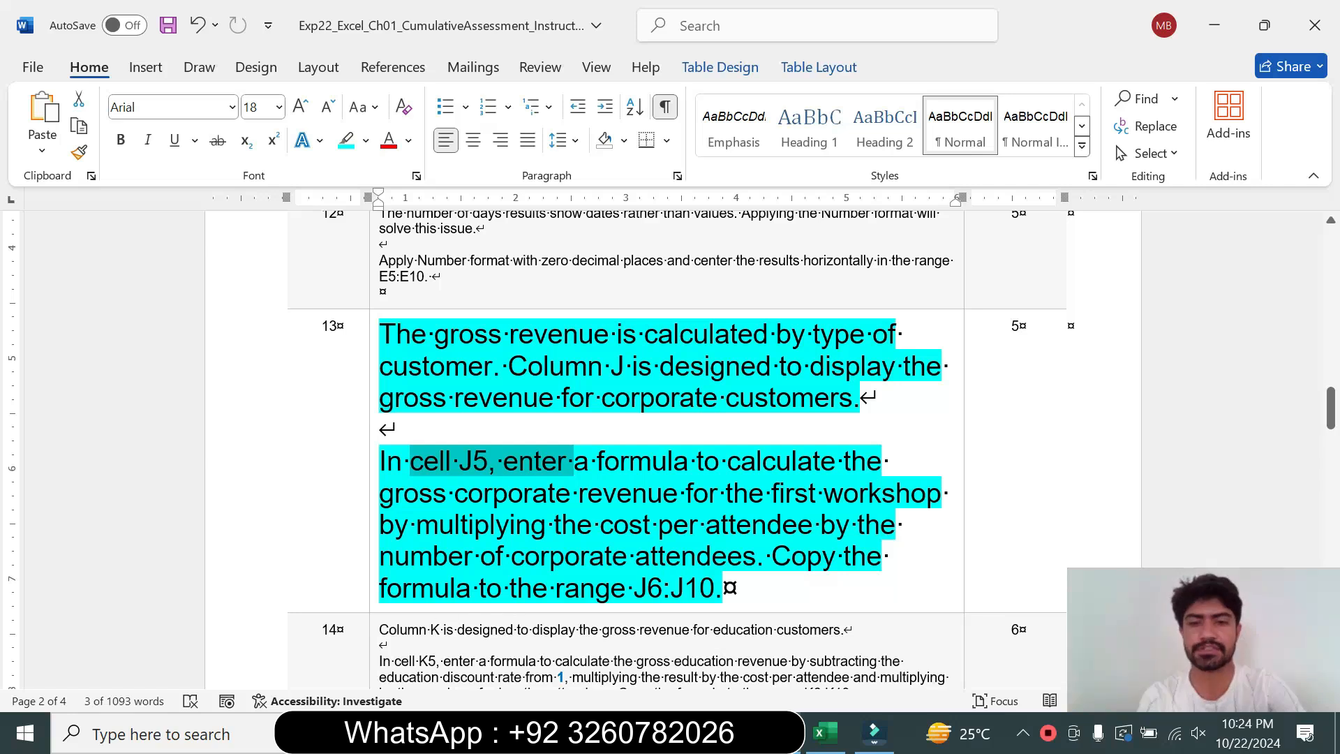
drag(635, 589, 713, 589)
click(826, 733)
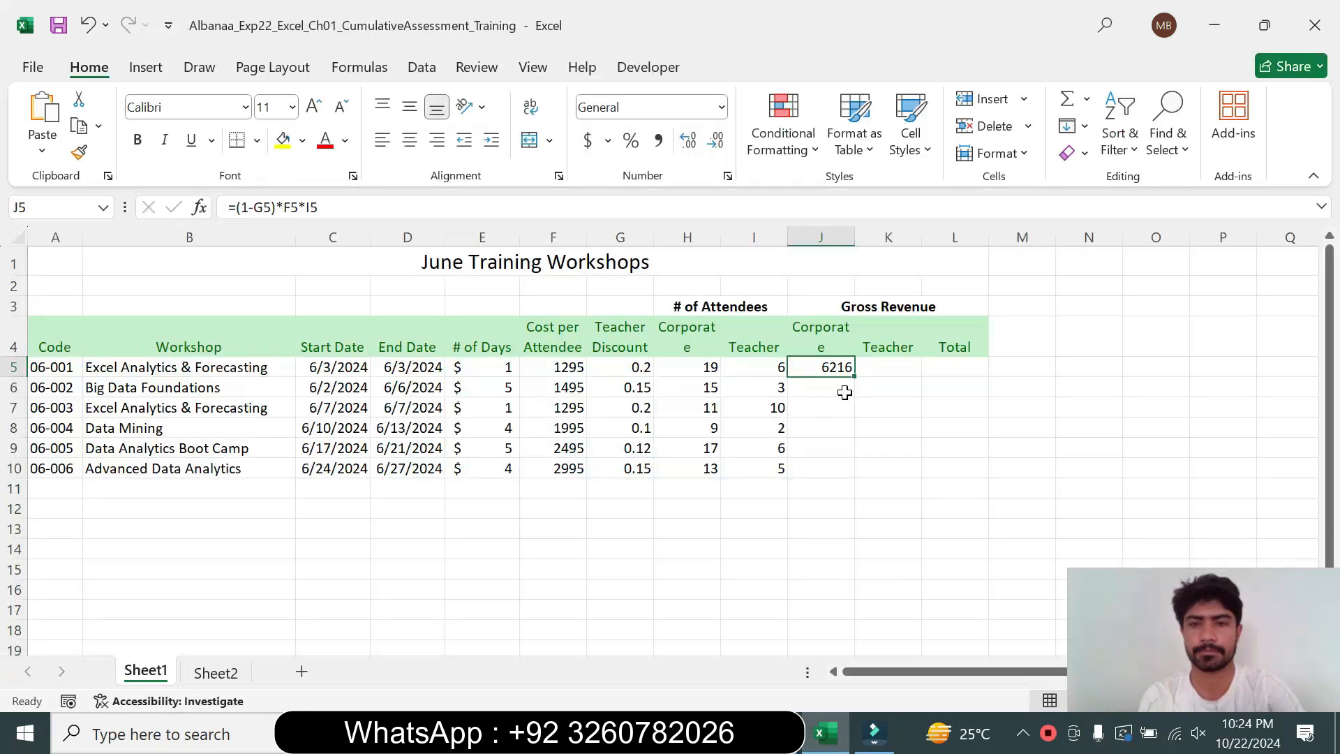
drag(854, 377, 858, 475)
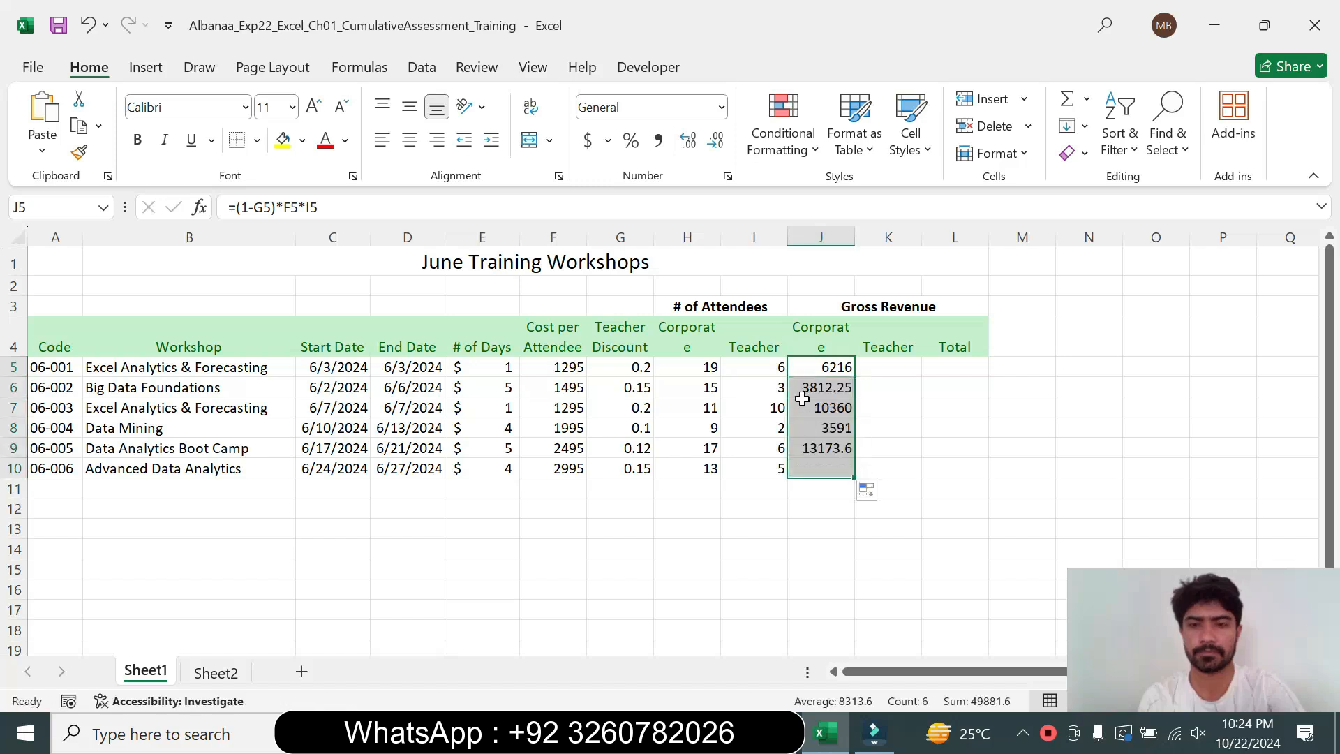
click(900, 418)
Return the step 13 instruction text to 9 pt with no highlight
click(875, 733)
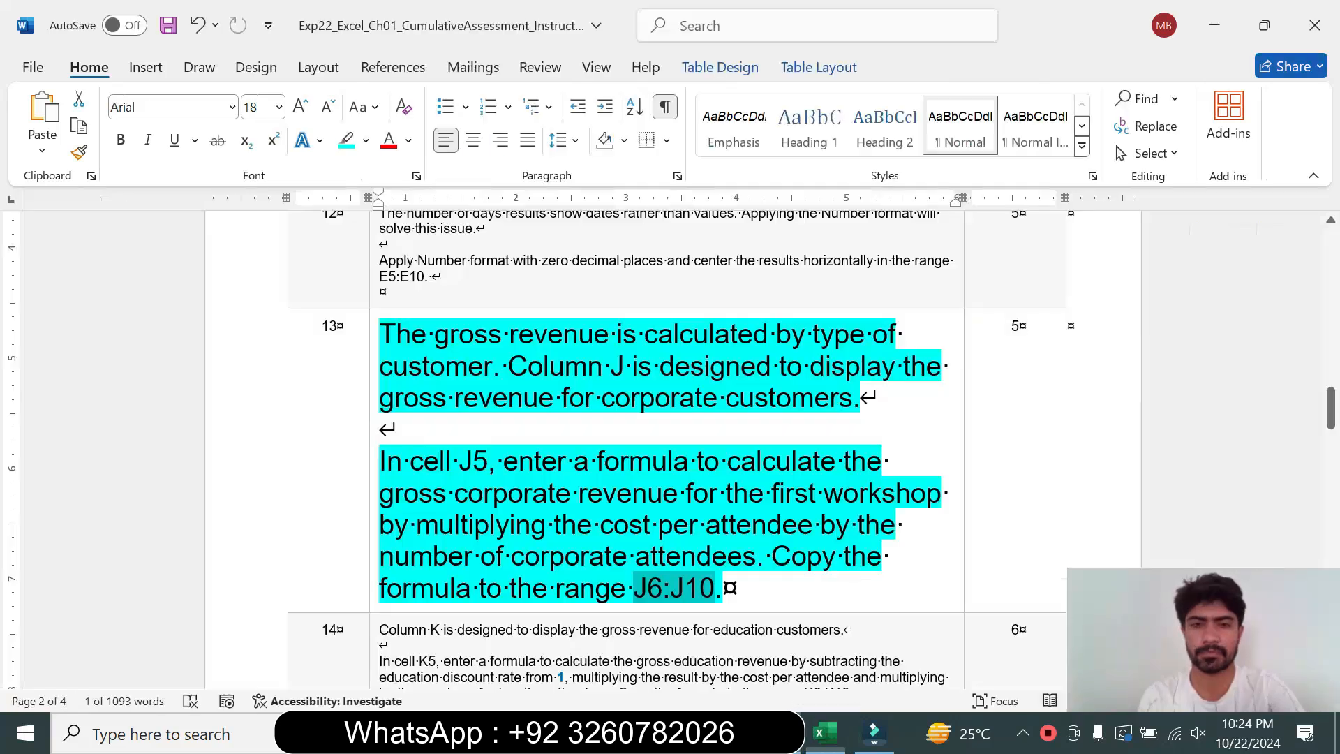
click(371, 515)
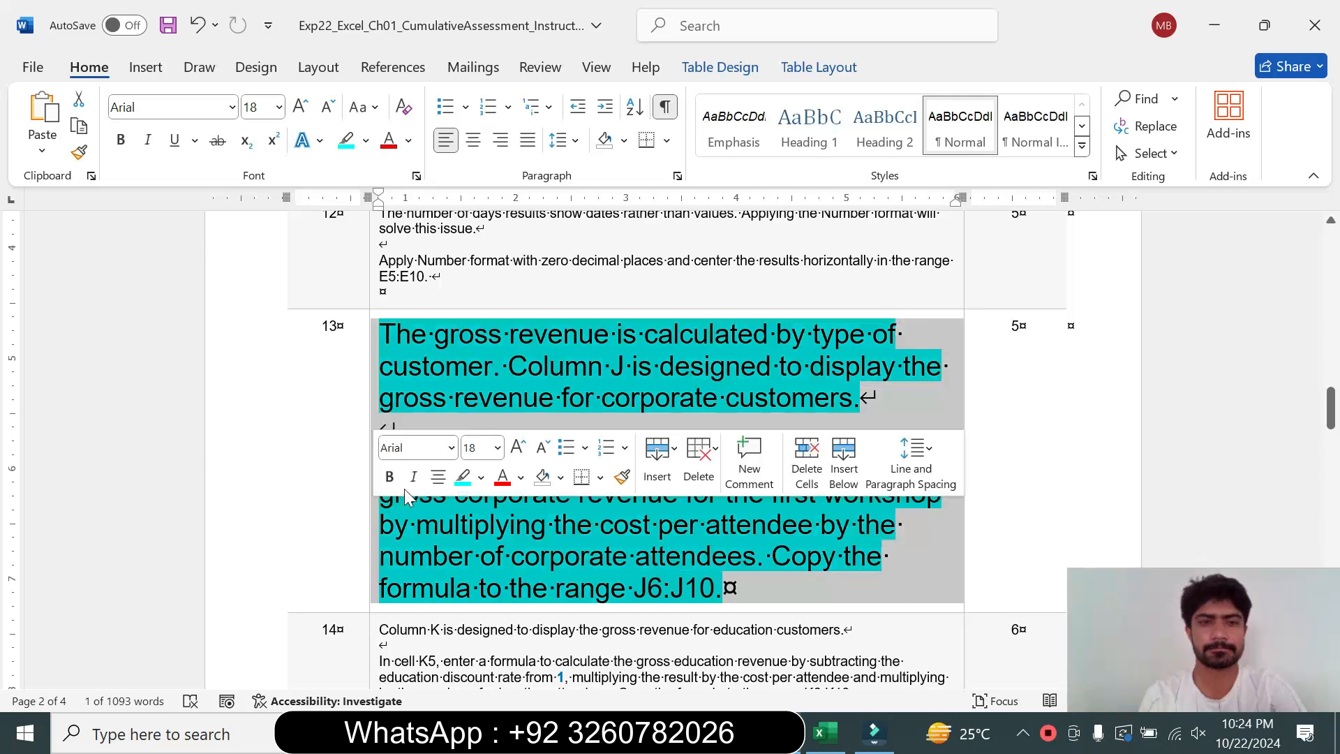
click(497, 447)
click(486, 62)
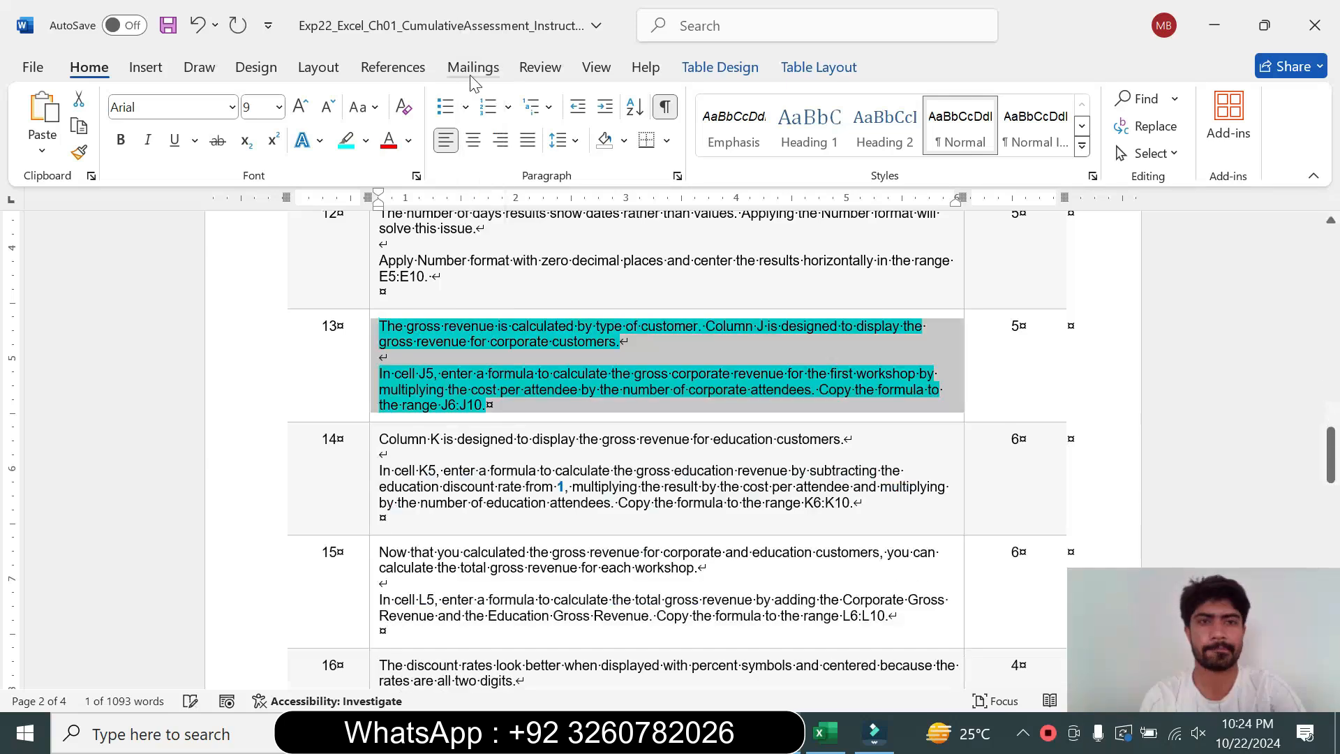
click(366, 140)
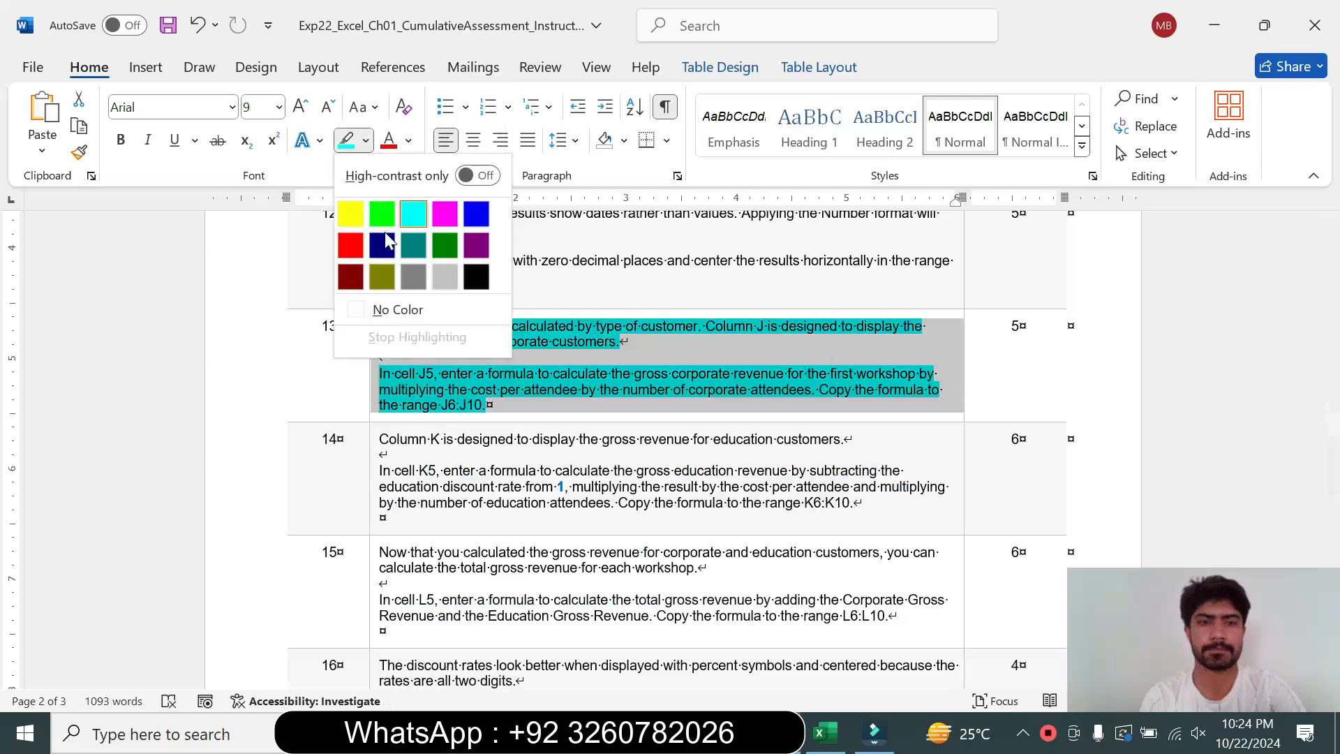
click(401, 310)
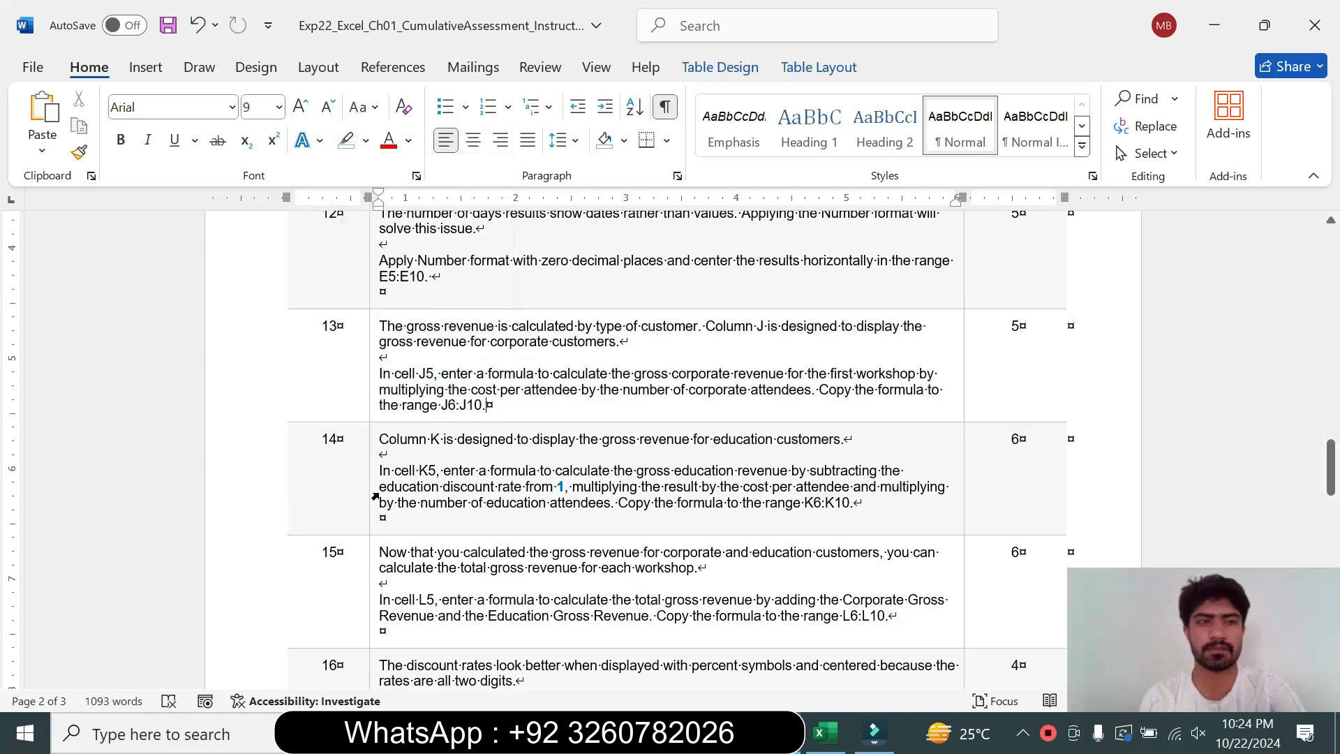
click(375, 496)
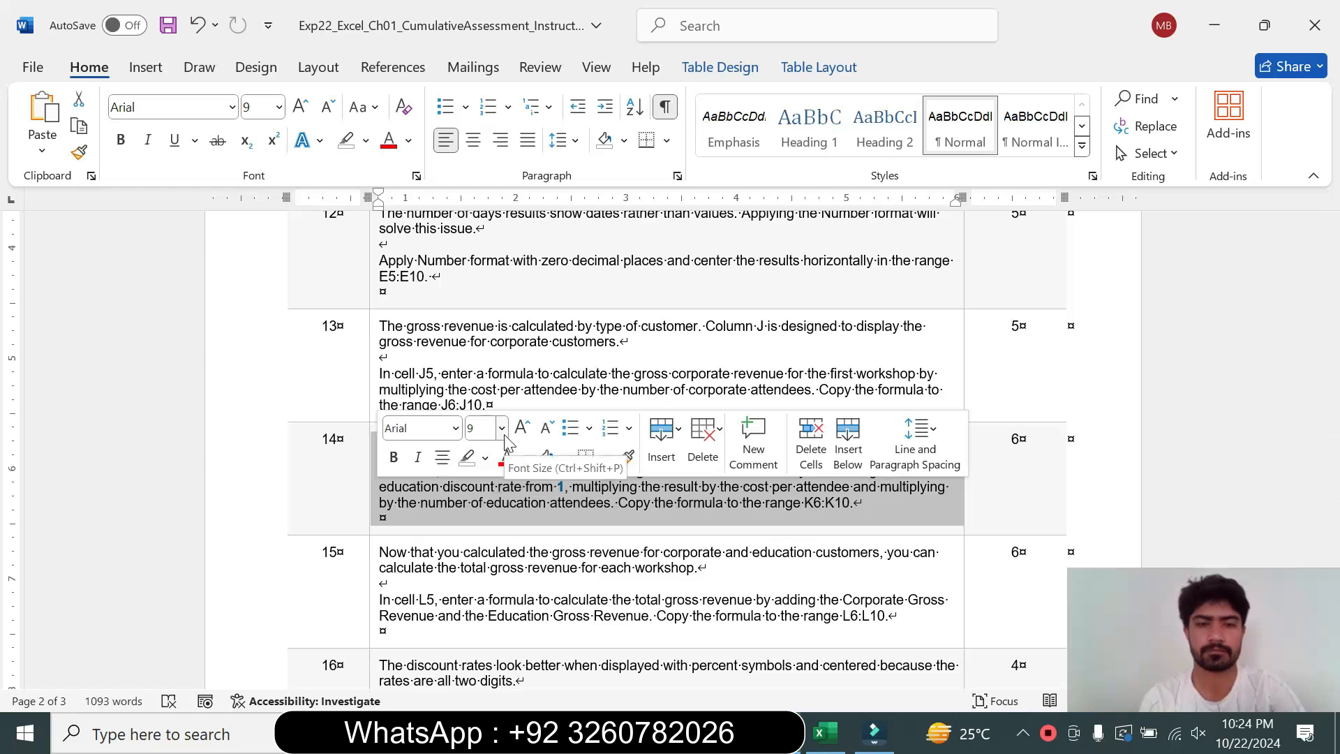
click(540, 529)
drag(1331, 467, 1330, 256)
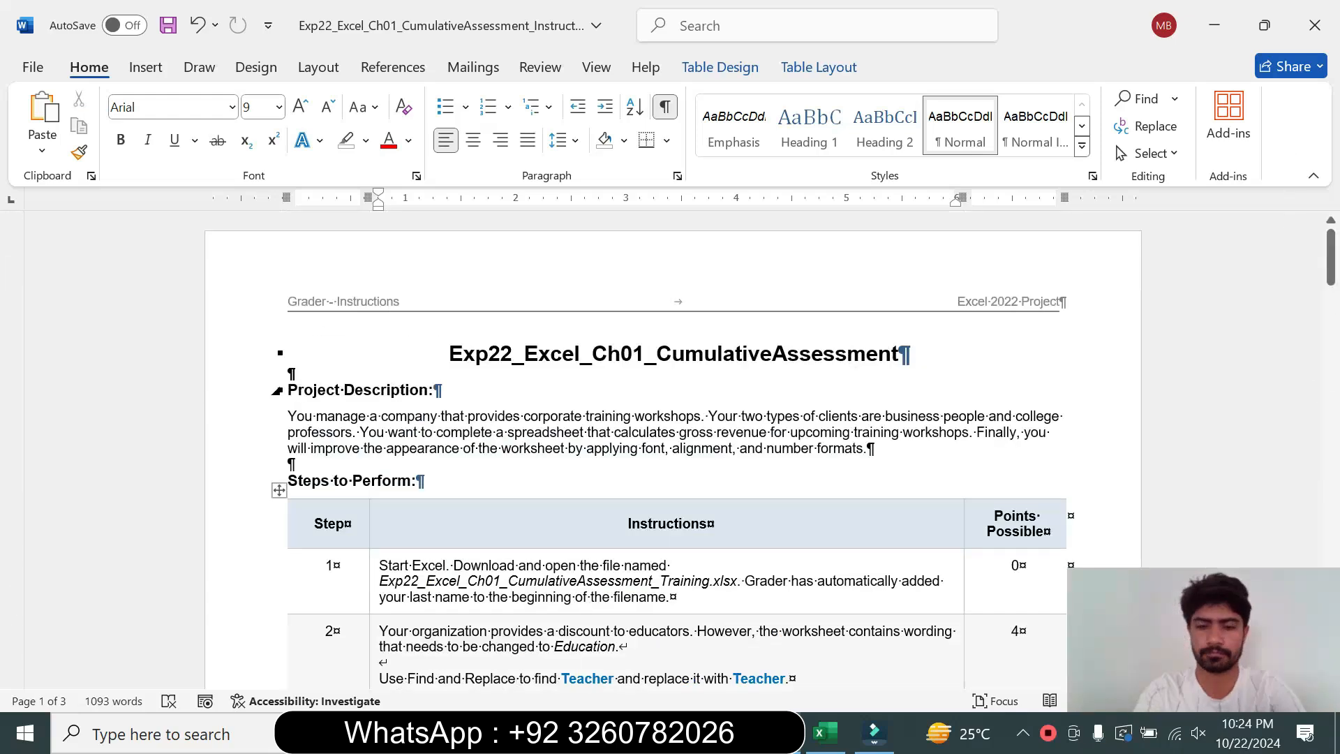